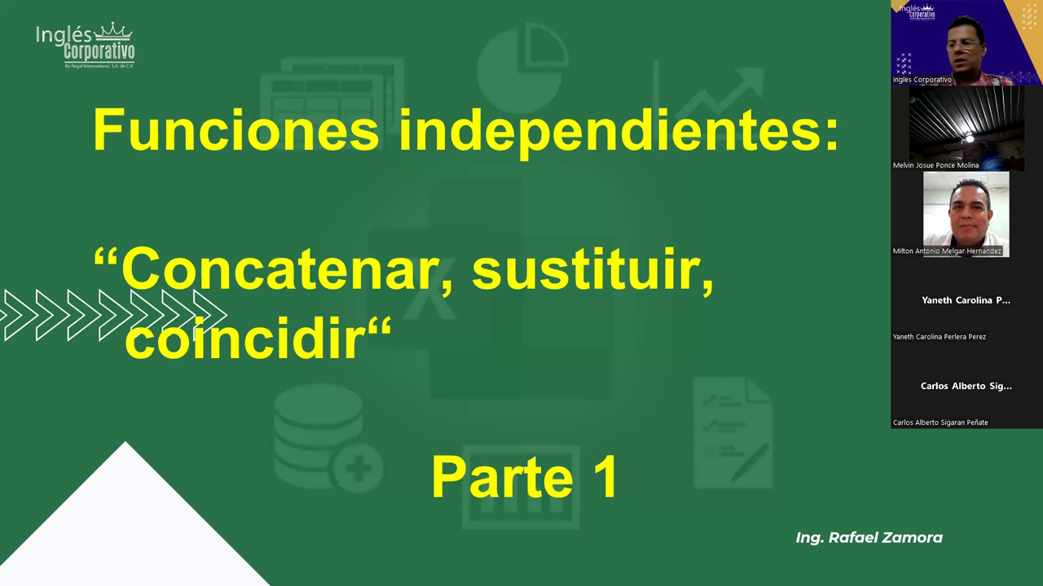
Advance the slideshow from the Funciones independientes title to the Objetivo slide.
{"action": "key", "text": "Right"}
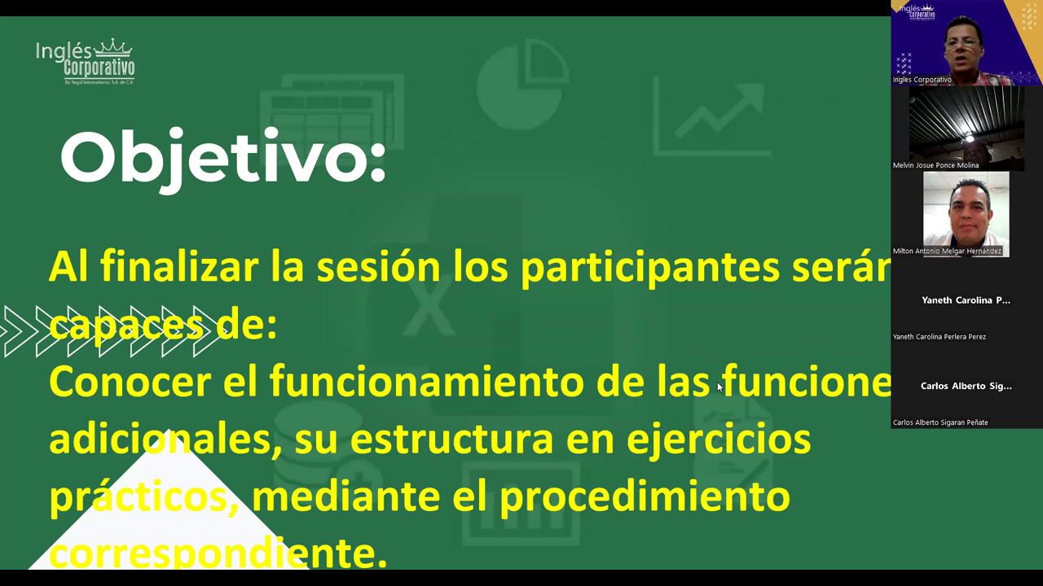
Switch from the slideshow to the workbook's Funciones texto 1 sheet.
{"action": "key", "text": "alt+Tab"}
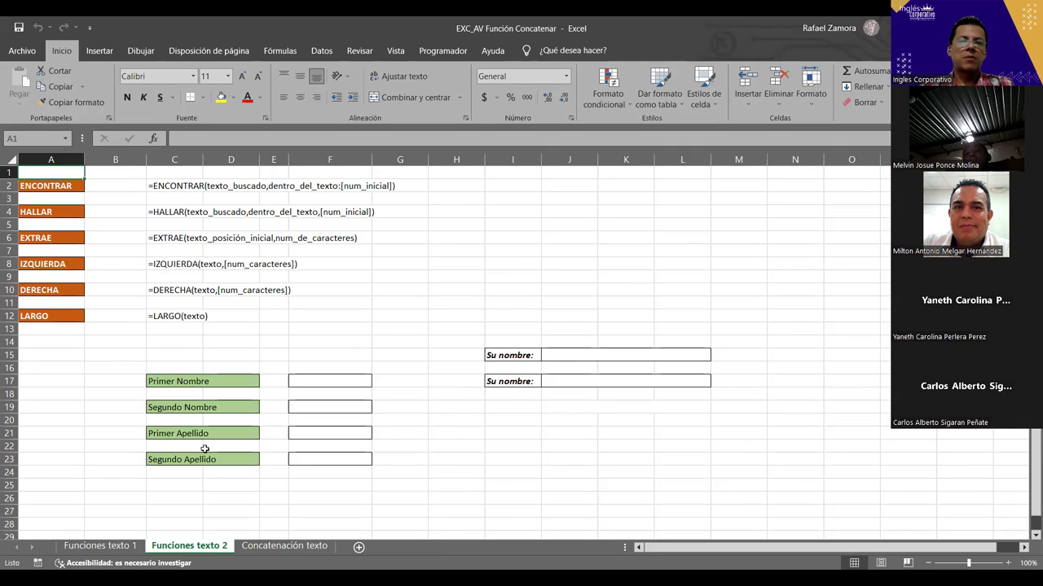
{"action": "left_click", "coordinate": [100, 546]}
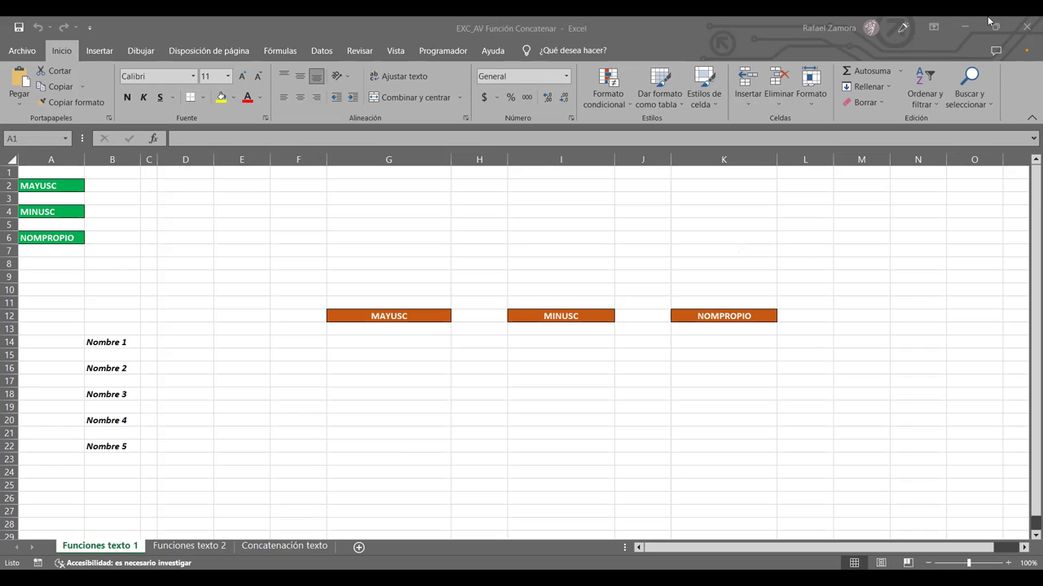
Bring Excel into focus and return to the Funciones texto 1 sheet.
{"action": "left_click", "coordinate": [257, 381]}
{"action": "key", "text": "ctrl+Page_Down"}
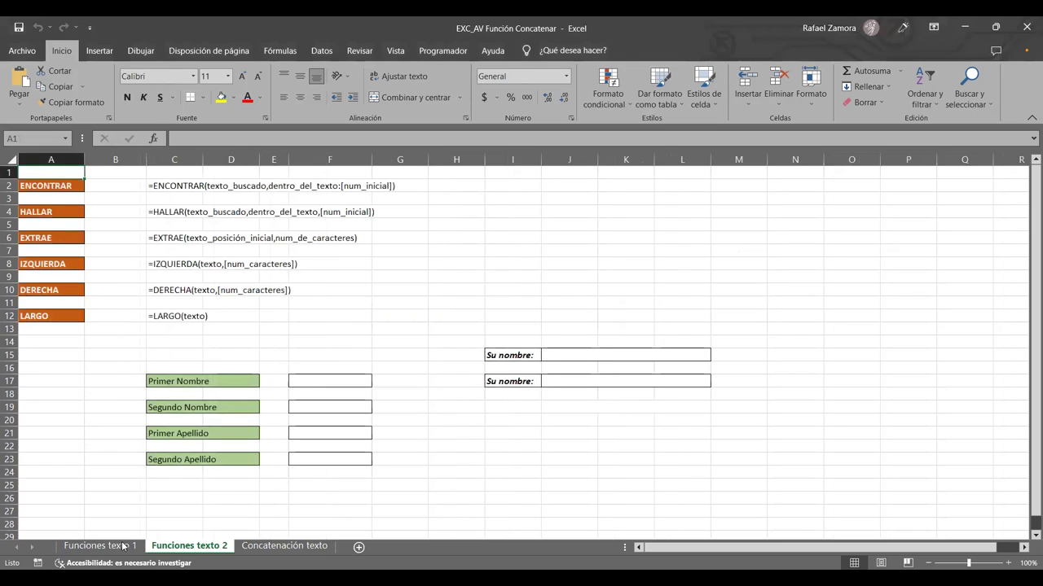
{"action": "left_click", "coordinate": [121, 546]}
{"action": "left_click", "coordinate": [167, 405]}
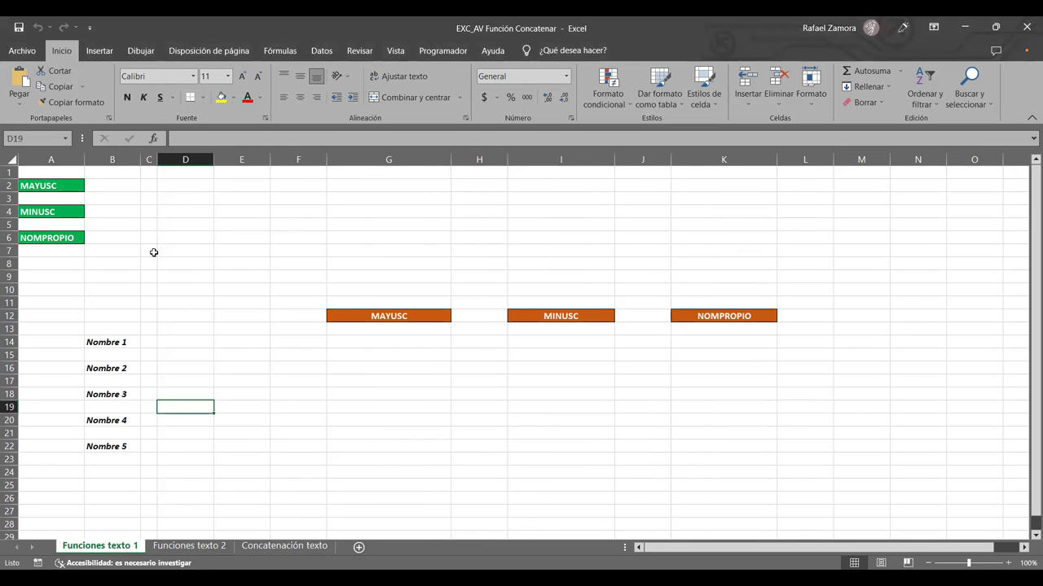
Enter excel in D2, EXCEL in D4 and excel in D6.
{"action": "left_click", "coordinate": [200, 186]}
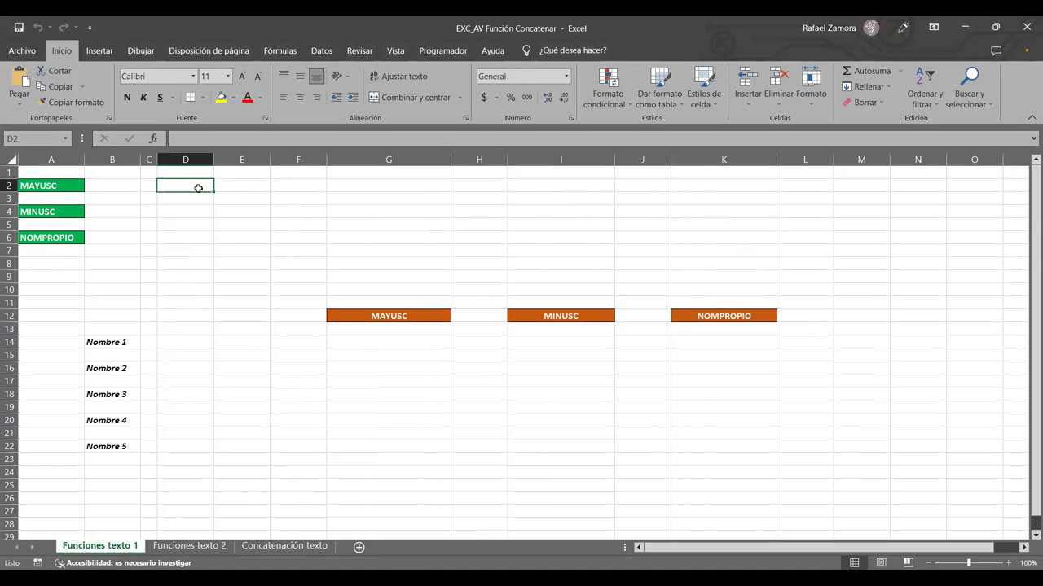
{"action": "type", "text": "excel"}
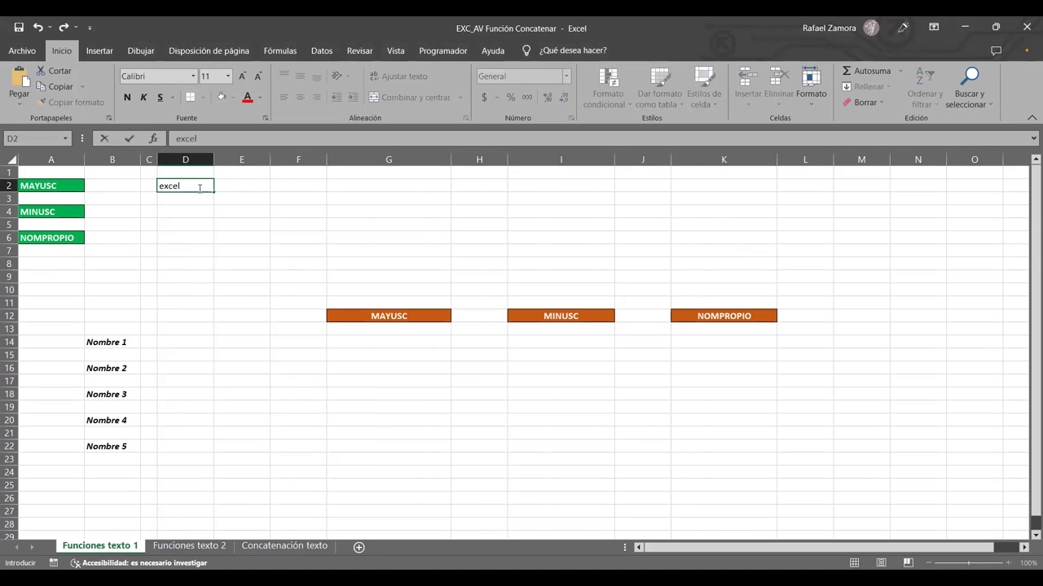
{"action": "key", "text": "Return"}
{"action": "key", "text": "Return"}
{"action": "type", "text": "EXCEL"}
{"action": "key", "text": "Return"}
{"action": "key", "text": "Return"}
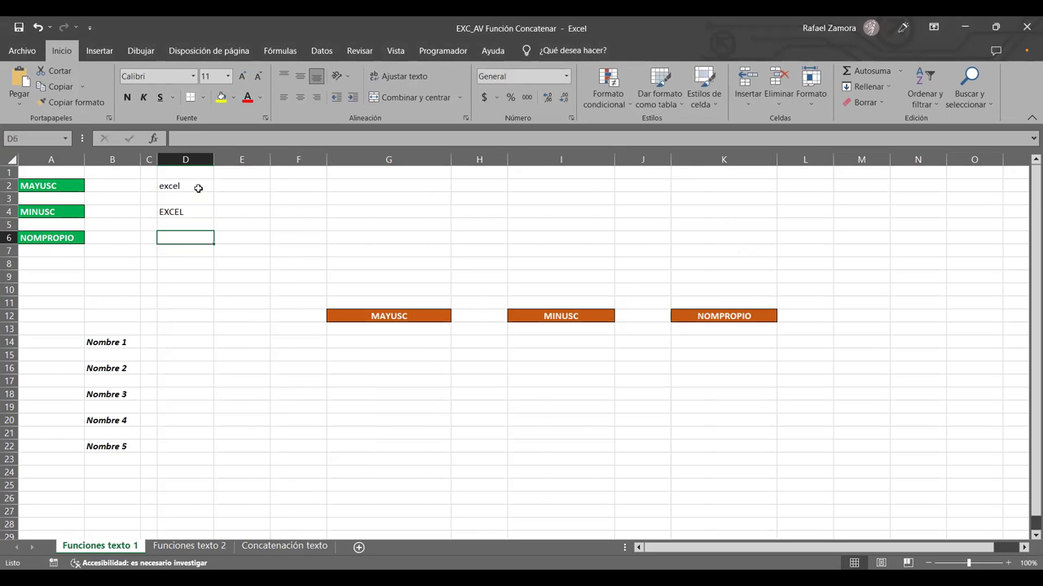
{"action": "type", "text": "excel"}
{"action": "key", "text": "Return"}
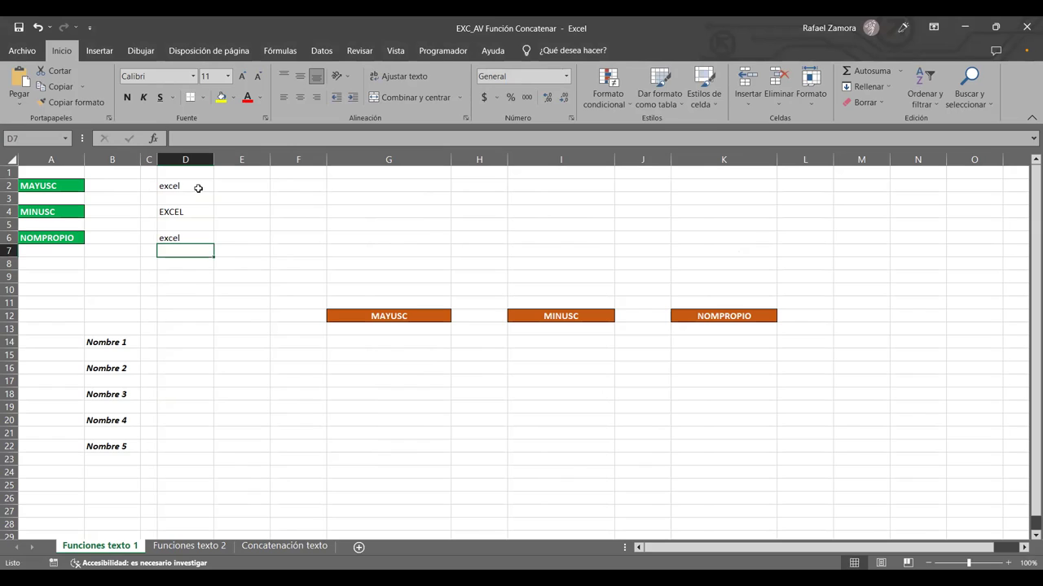
{"action": "left_click", "coordinate": [396, 182]}
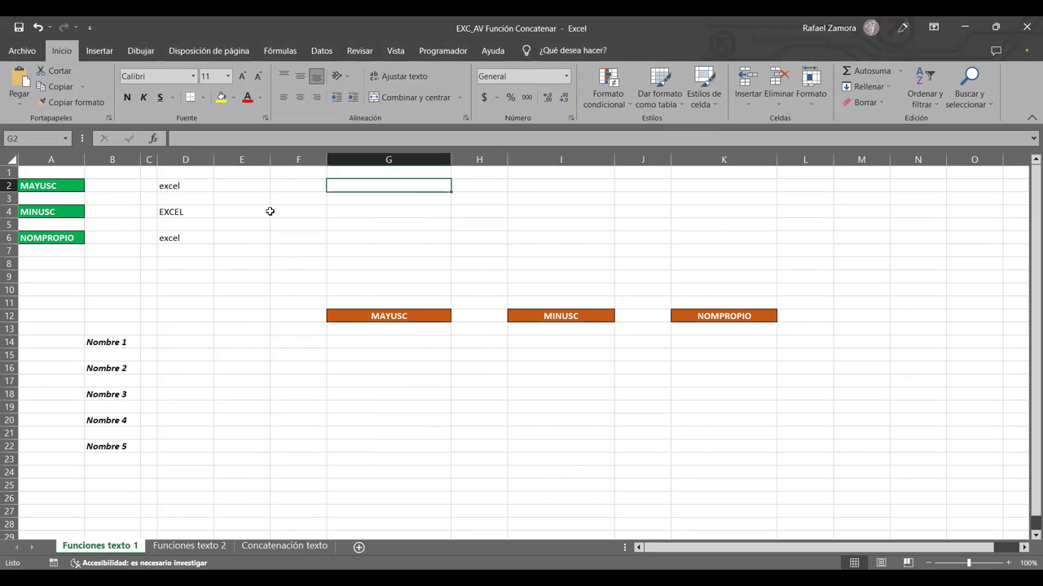
Enter =CONCAT(D2," ","avanzado") in G2, adding the missing quotes to fix the name error.
{"action": "type", "text": "=con"}
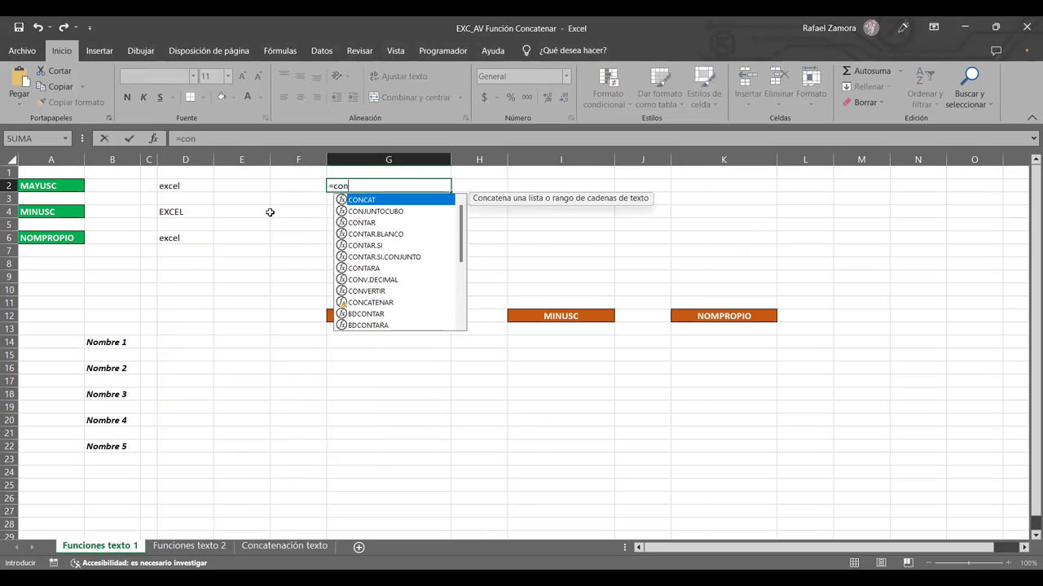
{"action": "key", "text": "Tab"}
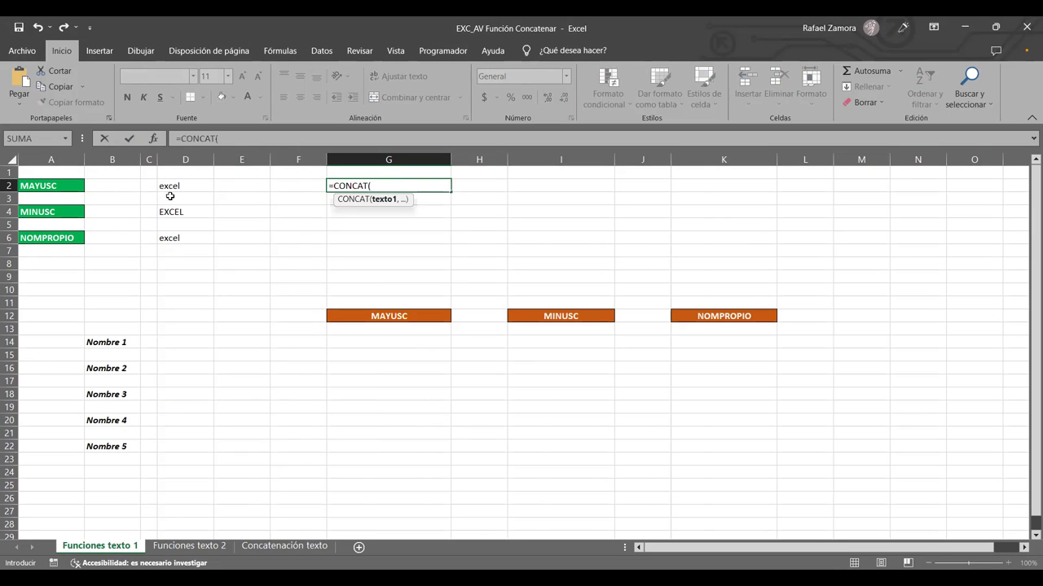
{"action": "left_click", "coordinate": [181, 190]}
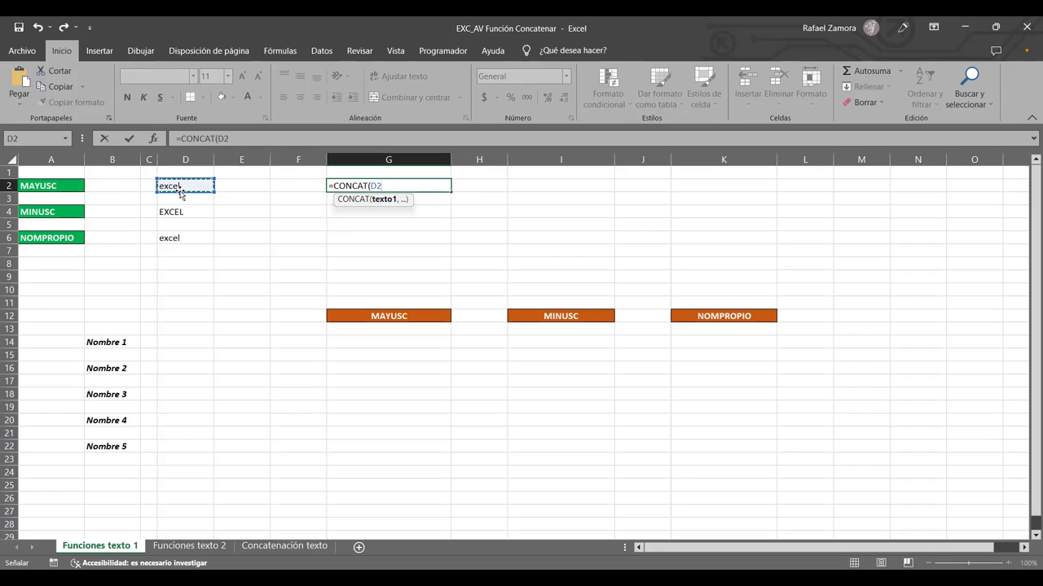
{"action": "type", "text": ","}
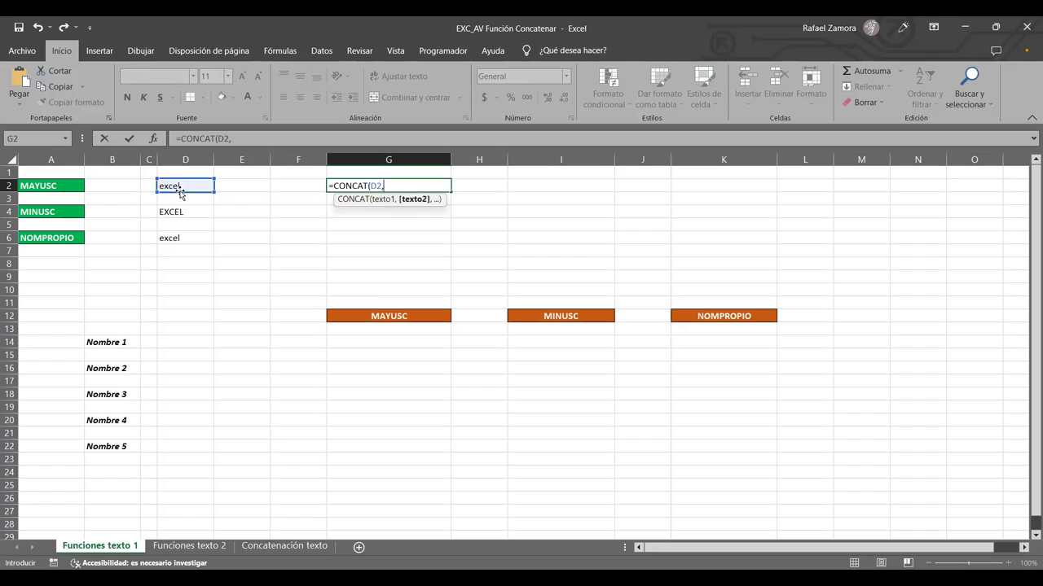
{"action": "type", "text": "\" \""}
{"action": "type", "text": ","}
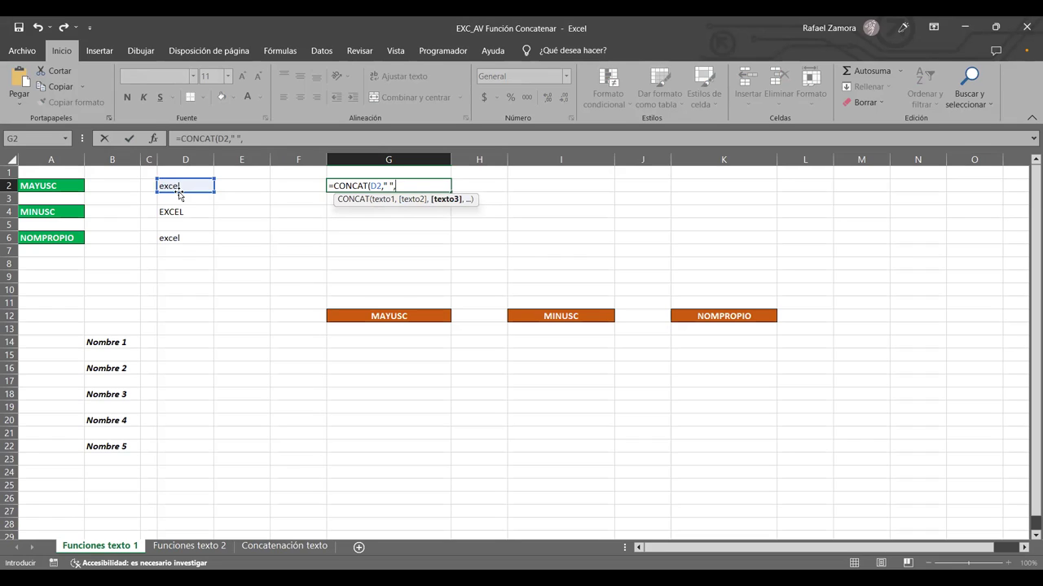
{"action": "type", "text": "avanzado"}
{"action": "key", "text": "ctrl+Return"}
{"action": "key", "text": "F2"}
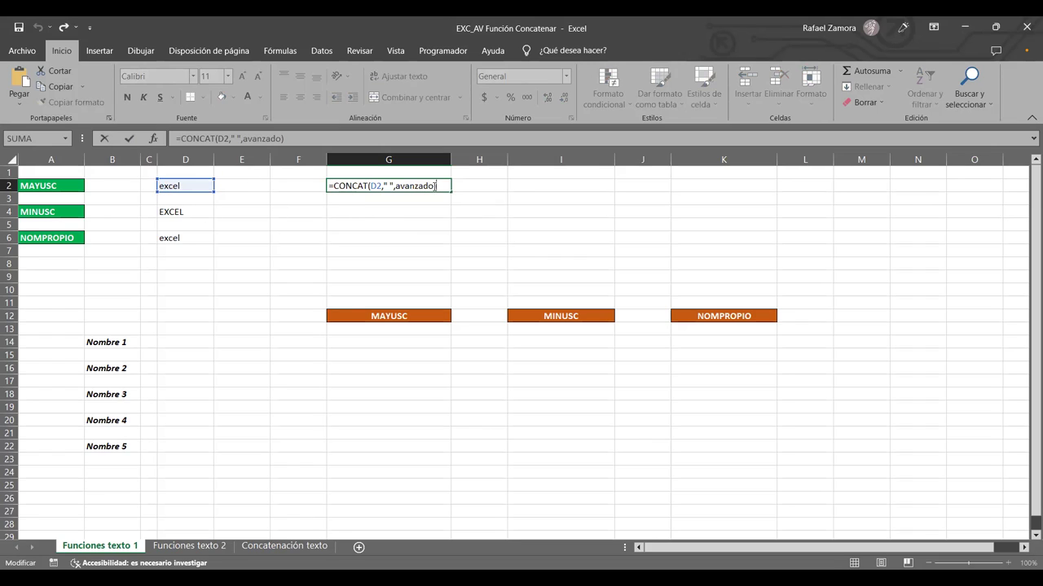
{"action": "key", "text": "Left"}
{"action": "type", "text": "\""}
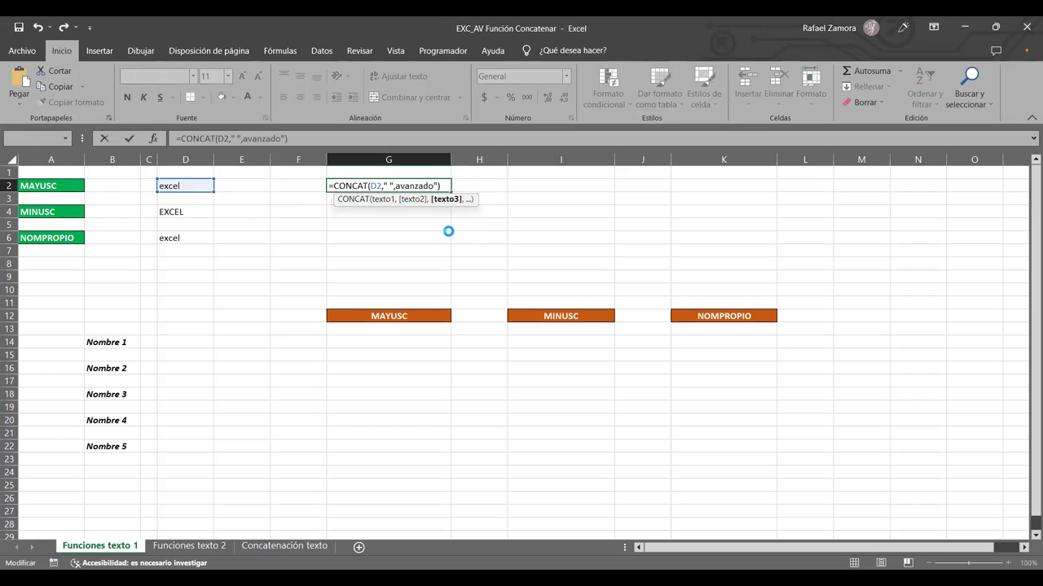
{"action": "key", "text": "Return"}
Reopen the G2 formula to review it, leaving it unchanged.
{"action": "left_click", "coordinate": [401, 186]}
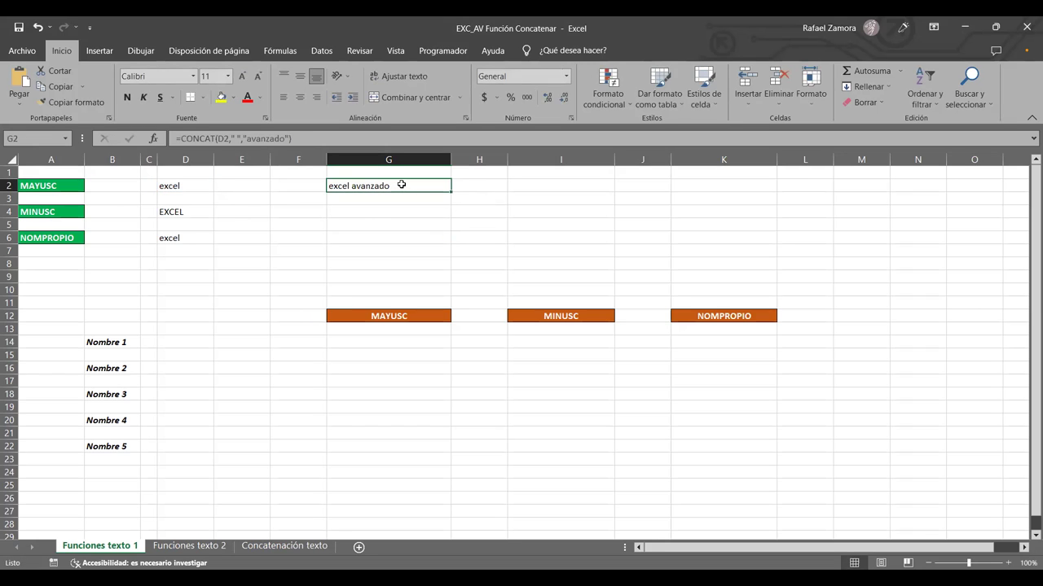
{"action": "double_click", "coordinate": [370, 186]}
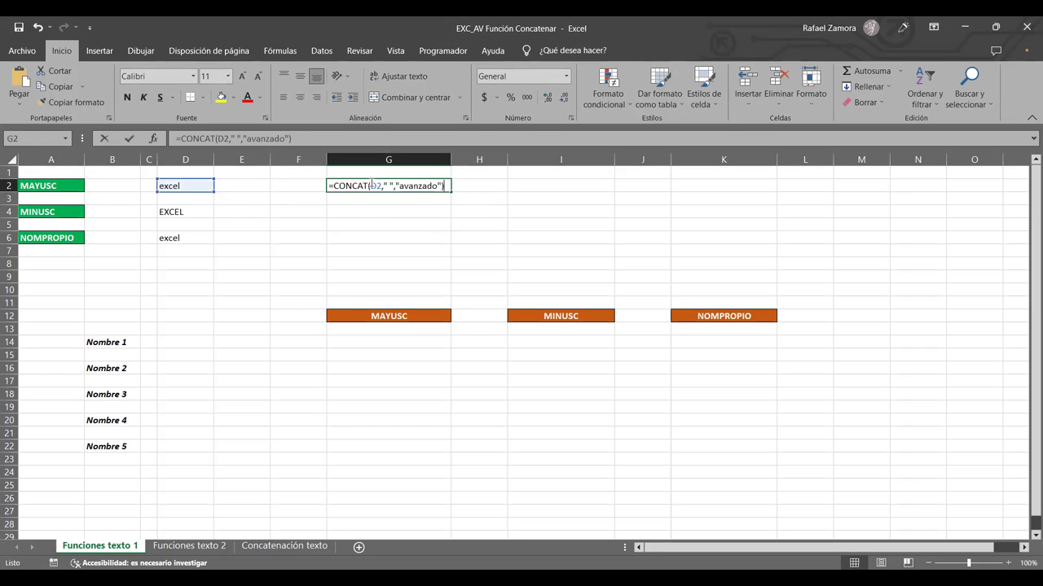
{"action": "key", "text": "Escape"}
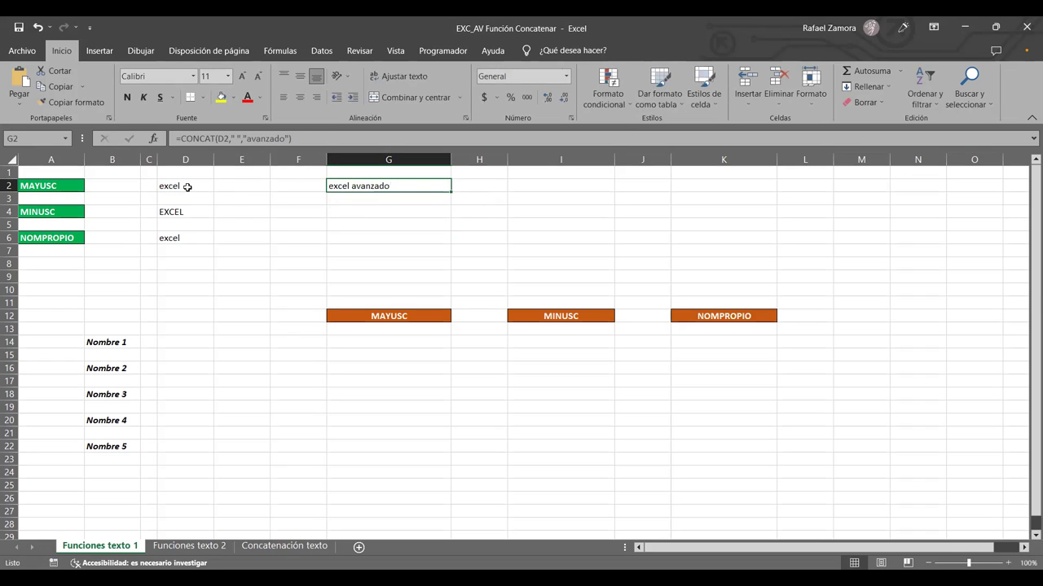
{"action": "double_click", "coordinate": [423, 186]}
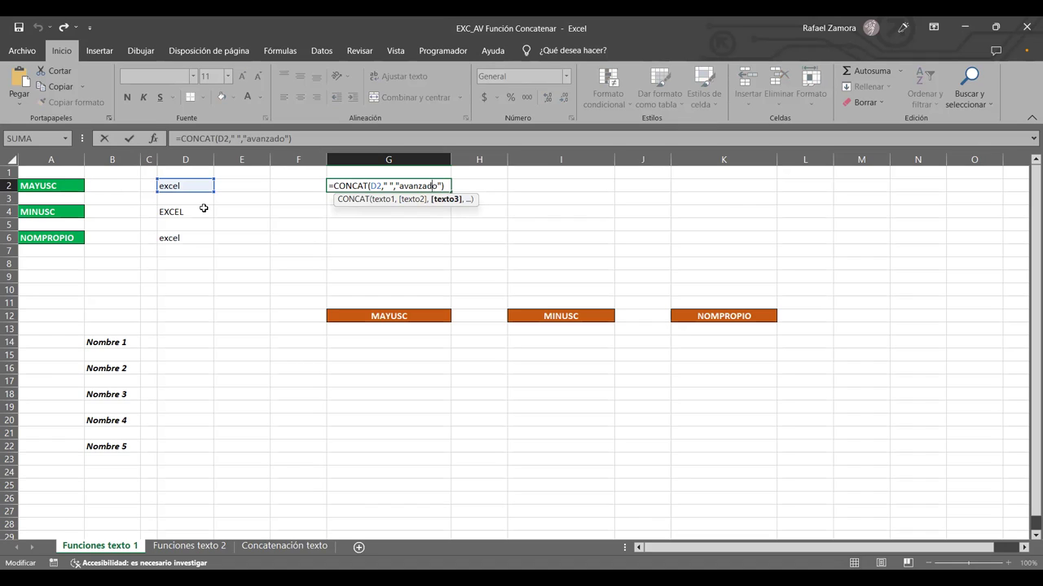
{"action": "key", "text": "ctrl+Return"}
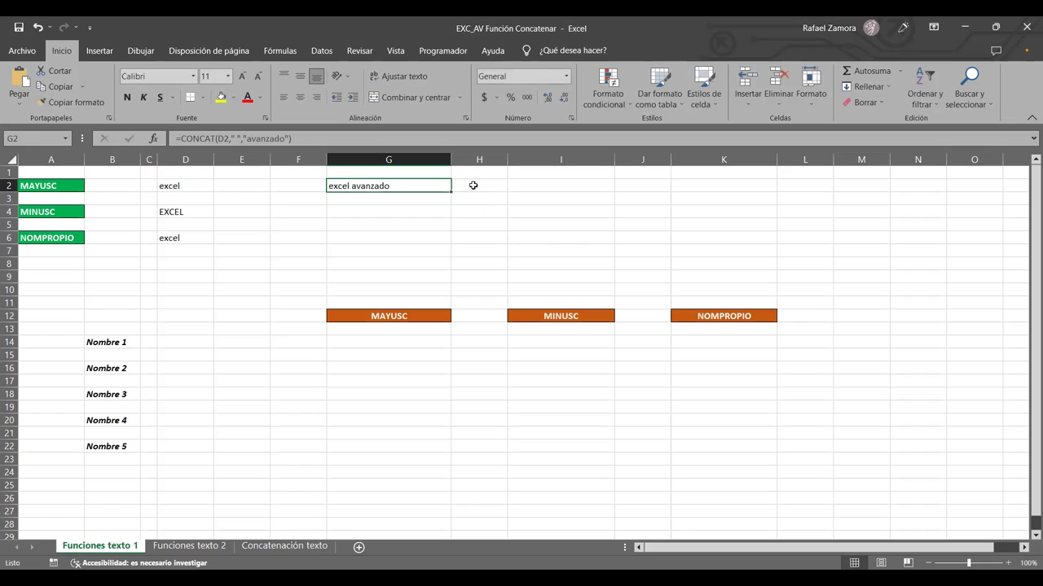
{"action": "double_click", "coordinate": [402, 188]}
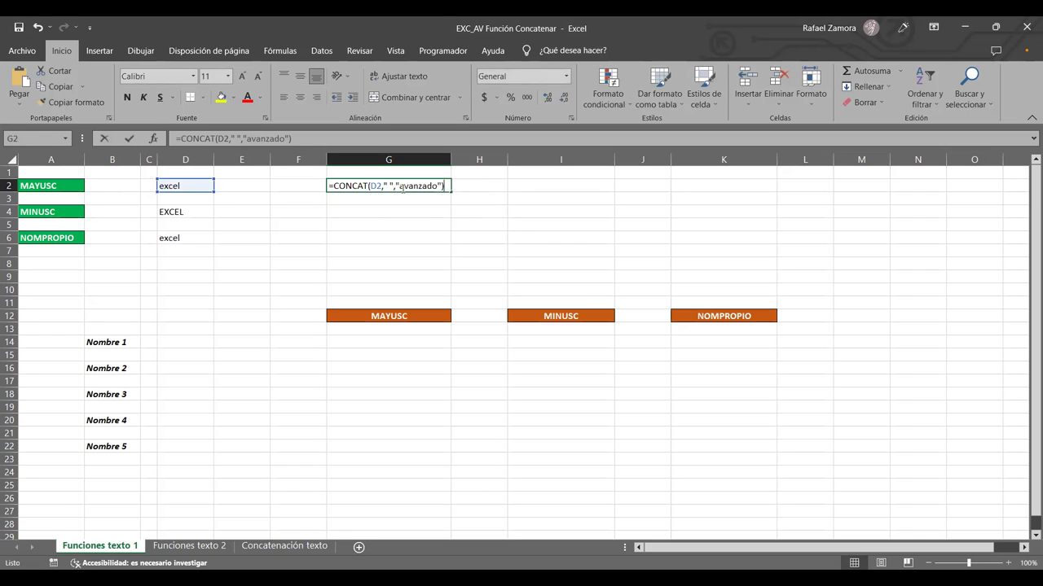
Wrap the G2 formula as =MAYUSC(CONCAT(D2," ","avanzado")) to show EXCEL AVANZADO.
{"action": "left_click", "coordinate": [263, 185]}
{"action": "type", "text": "="}
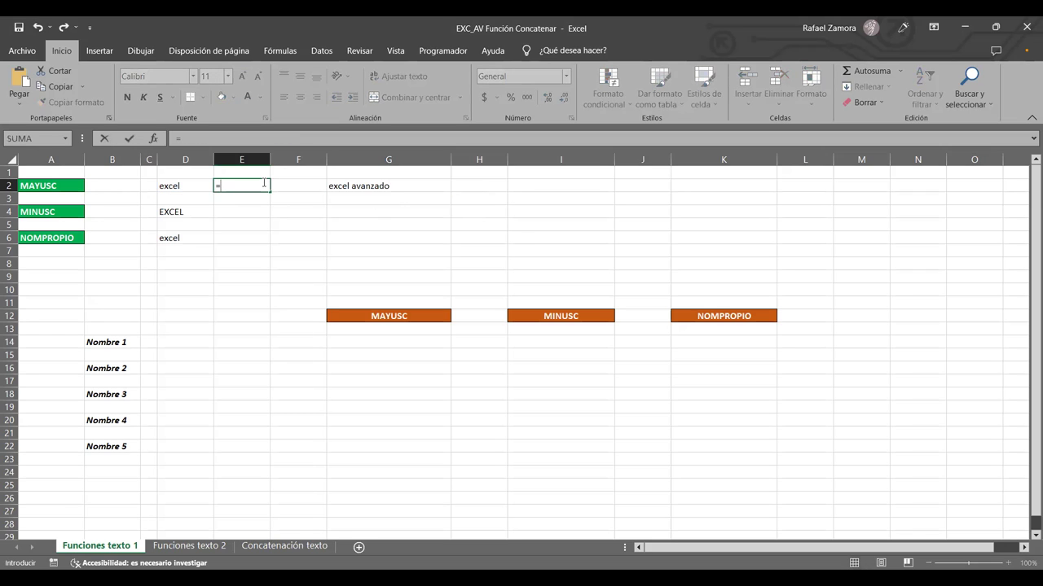
{"action": "type", "text": "may"}
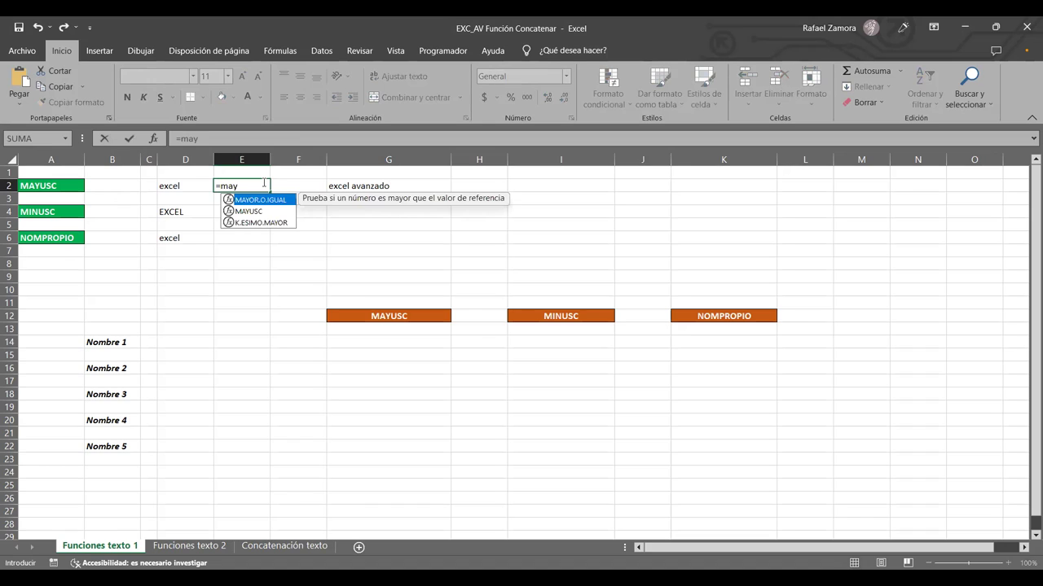
{"action": "key", "text": "Down"}
{"action": "key", "text": "Tab"}
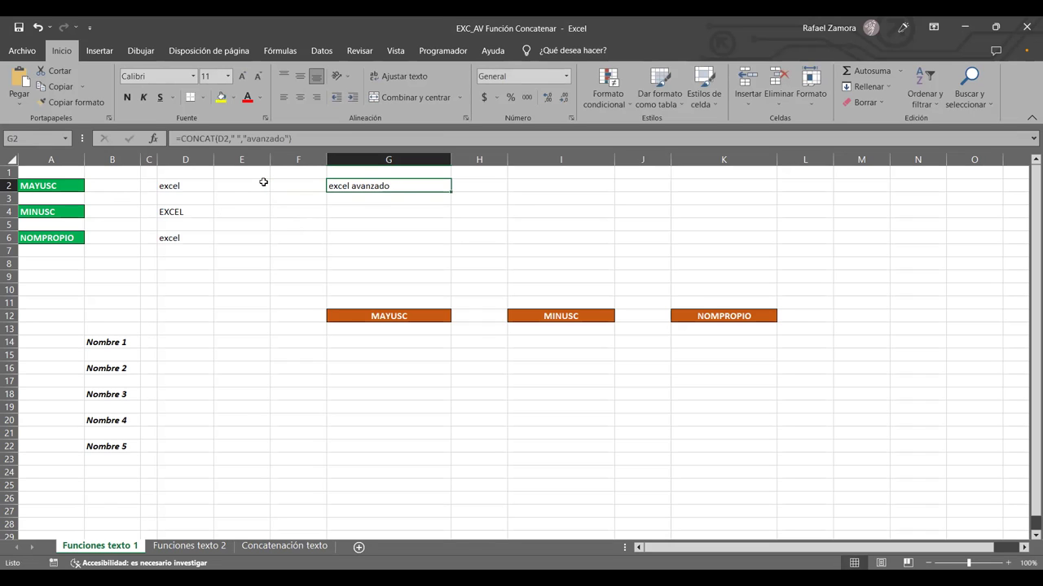
{"action": "key", "text": "F2"}
{"action": "key", "text": "Home"}
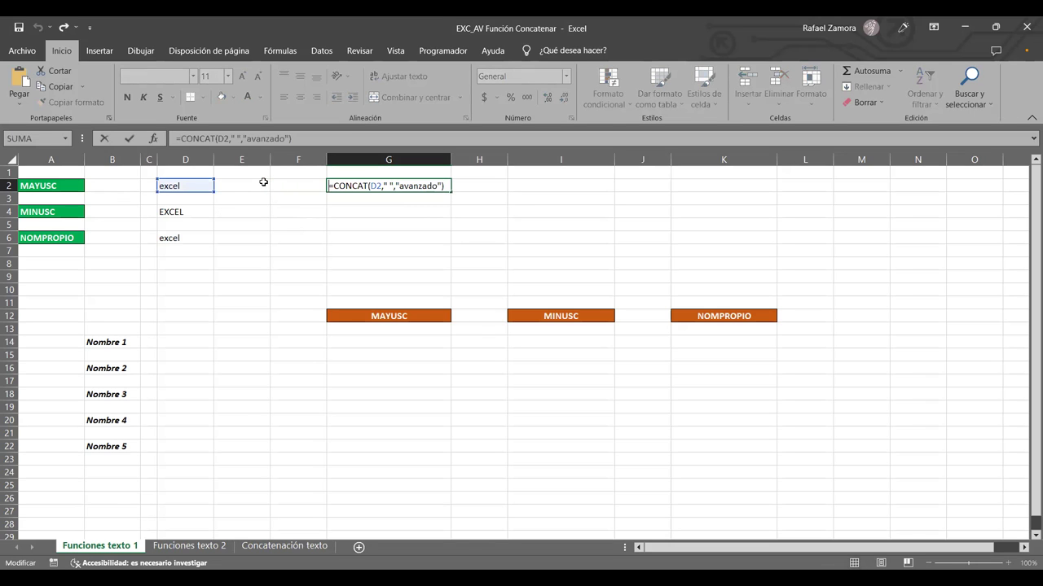
{"action": "key", "text": "Right"}
{"action": "key", "text": "Right"}
{"action": "type", "text": "MAYUSC("}
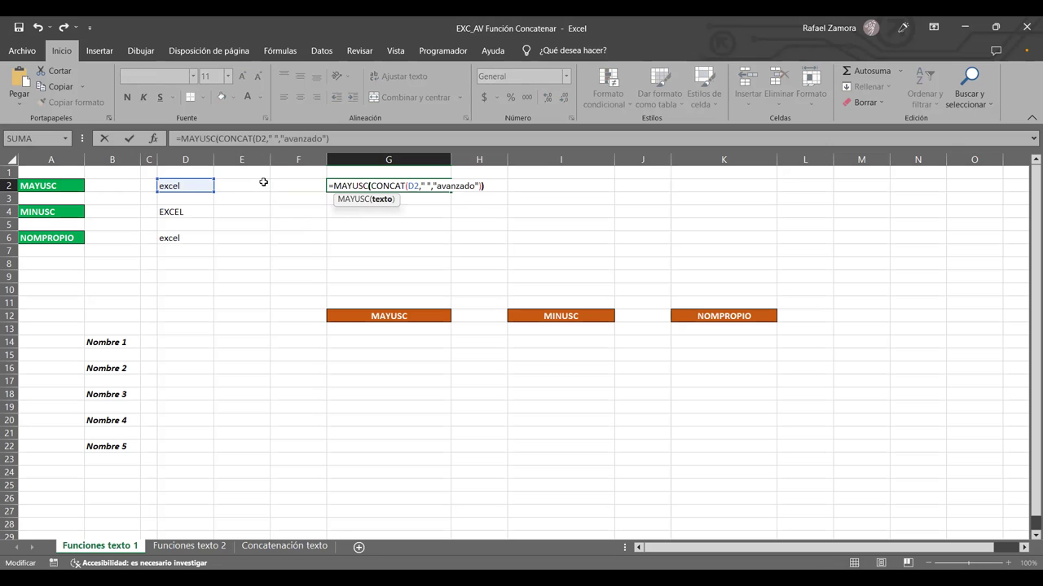
{"action": "key", "text": "Return"}
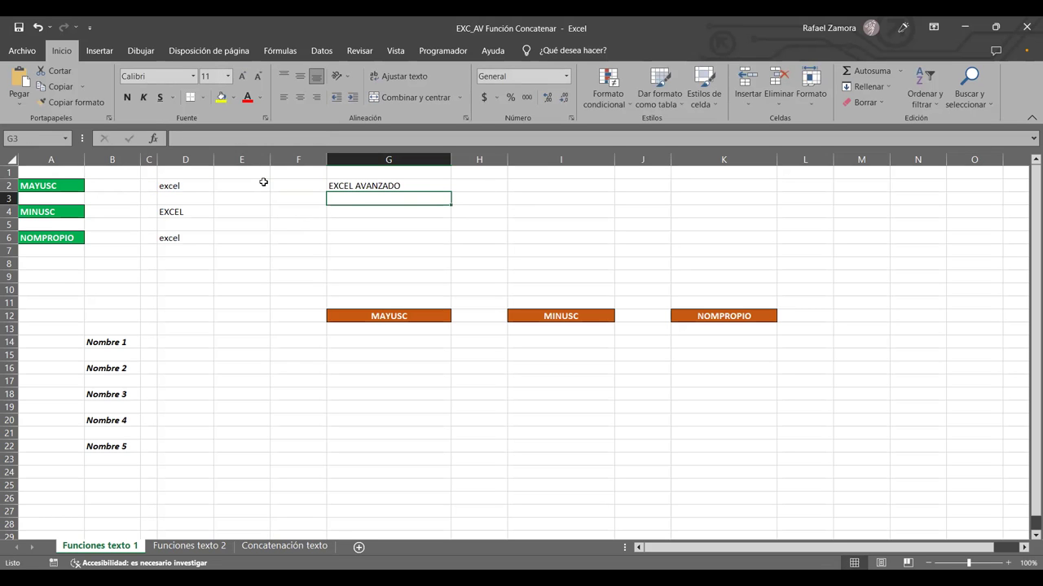
Type AVANZADO into E4, then move the selection to G4.
{"action": "scroll", "coordinate": [355, 261], "scroll_direction": "up", "scroll_amount": 1, "text": "ctrl"}
{"action": "scroll", "coordinate": [339, 277], "scroll_direction": "up", "scroll_amount": 1, "text": "ctrl"}
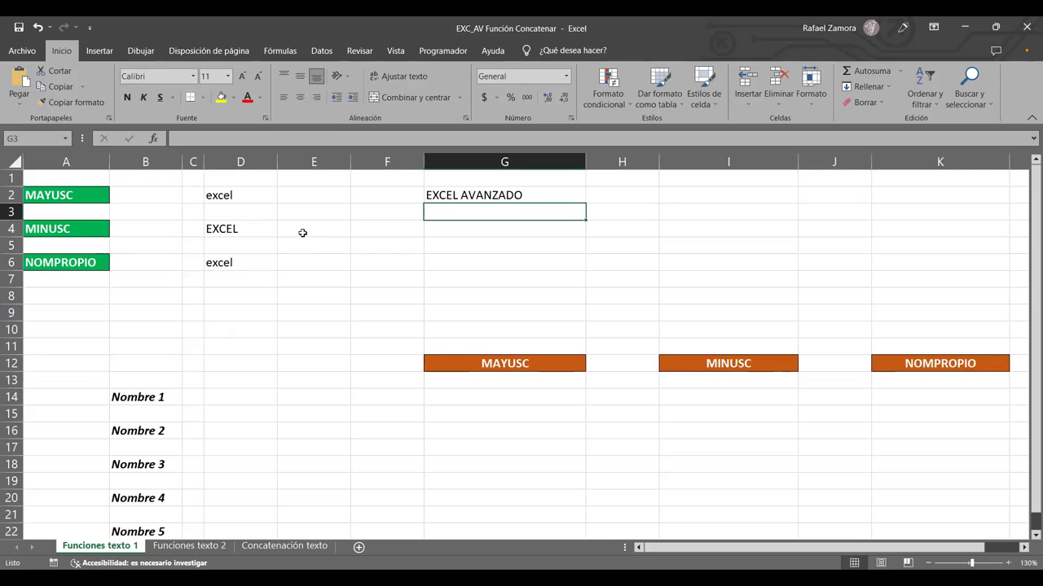
{"action": "left_click", "coordinate": [313, 235]}
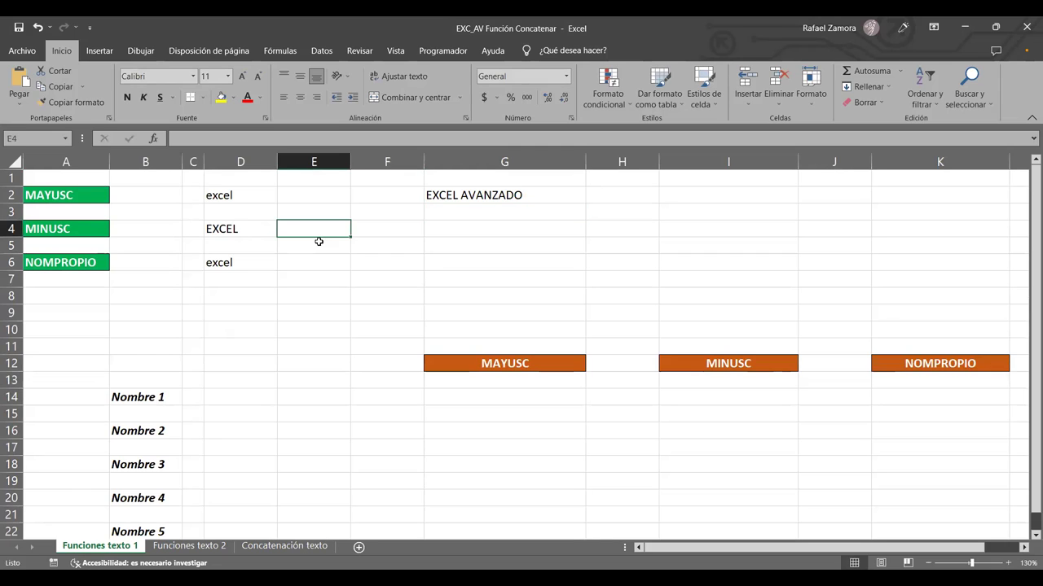
{"action": "type", "text": "AVANZADO"}
{"action": "key", "text": "Return"}
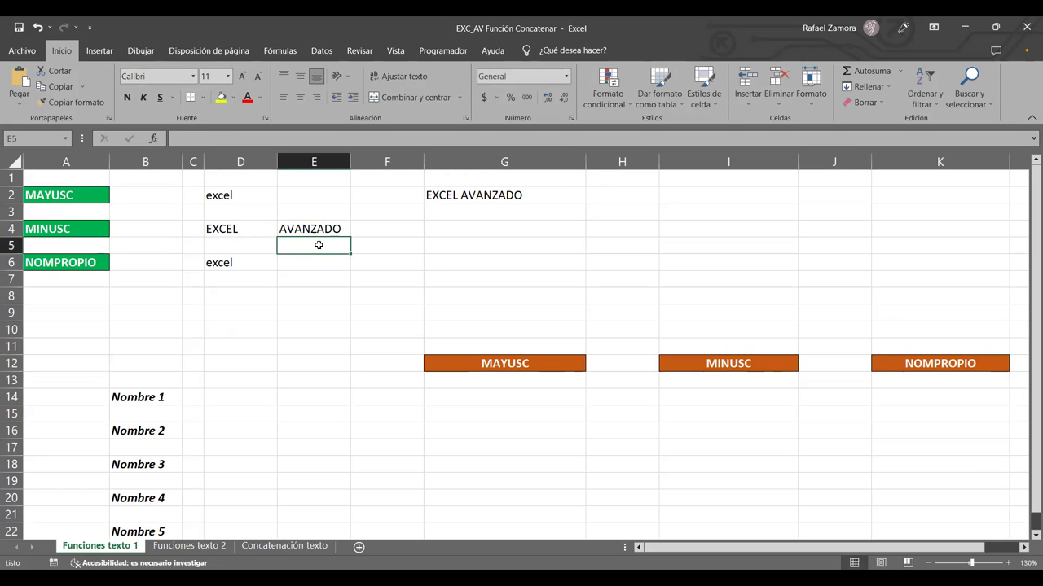
{"action": "key", "text": "Up"}
{"action": "key", "text": "Right"}
{"action": "key", "text": "Down"}
{"action": "key", "text": "Up"}
{"action": "key", "text": "Right"}
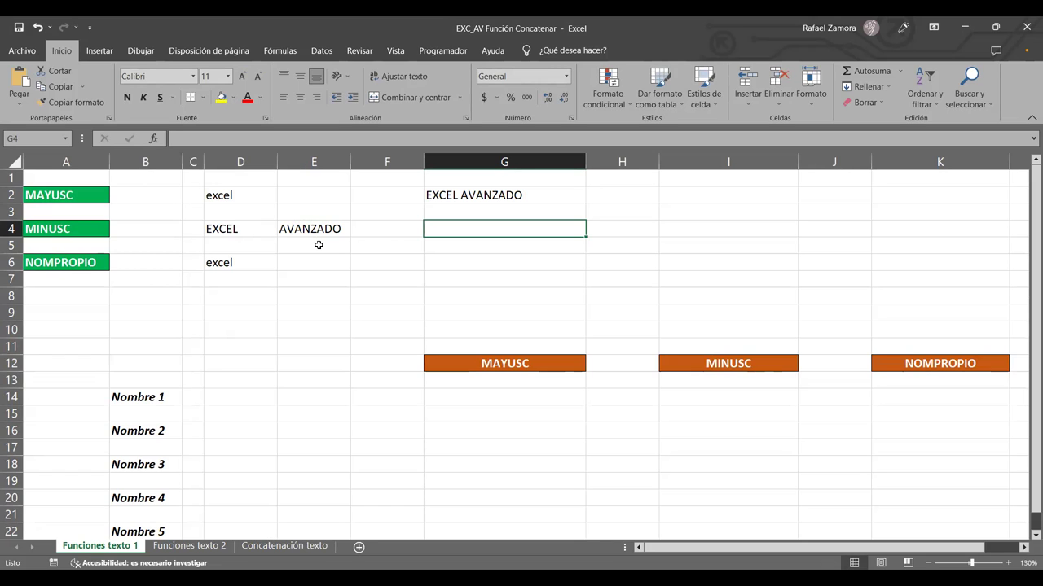
Enter =MINUSC(CONCATENAR(D4," ",E4)) in G4 so it shows excel avanzado.
{"action": "type", "text": "="}
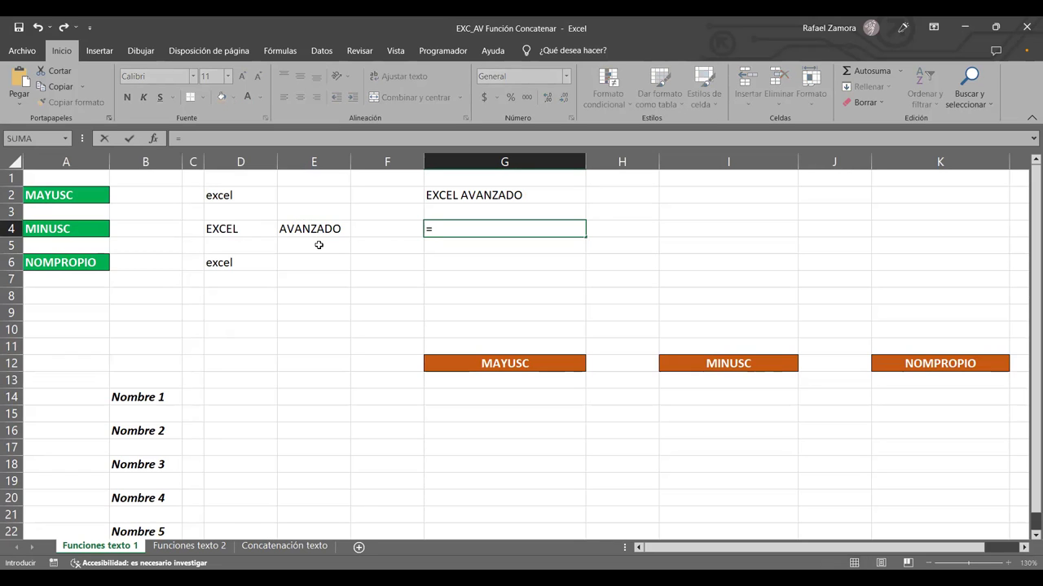
{"action": "type", "text": "MIN"}
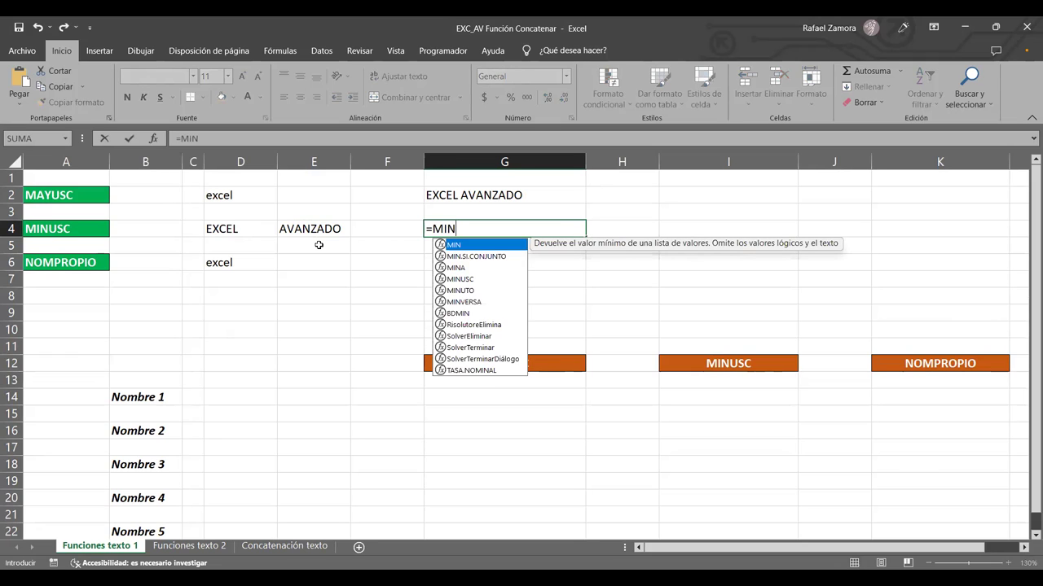
{"action": "type", "text": "USC("}
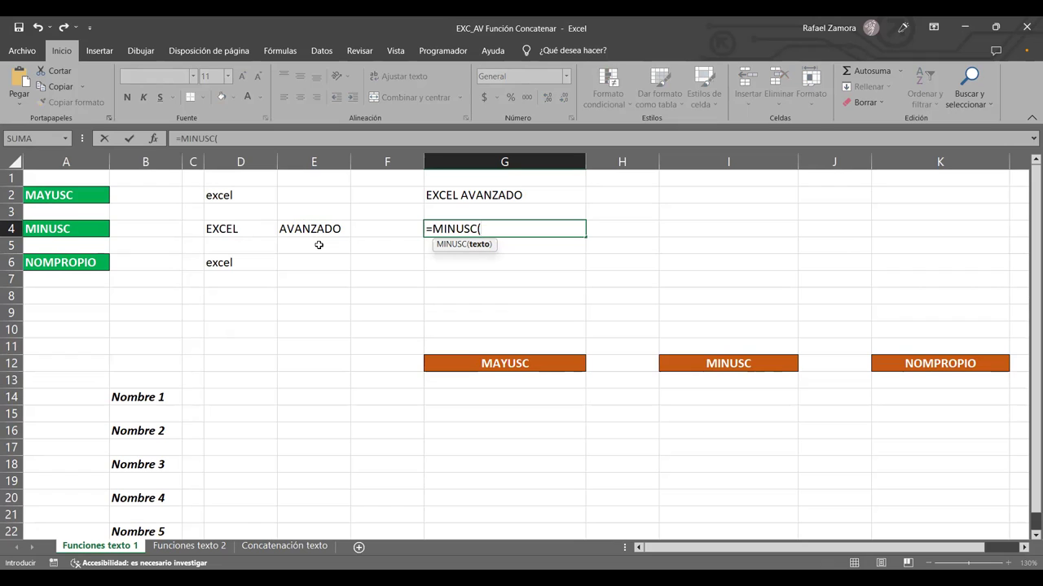
{"action": "type", "text": "CONCATENAR("}
{"action": "left_click", "coordinate": [233, 231]}
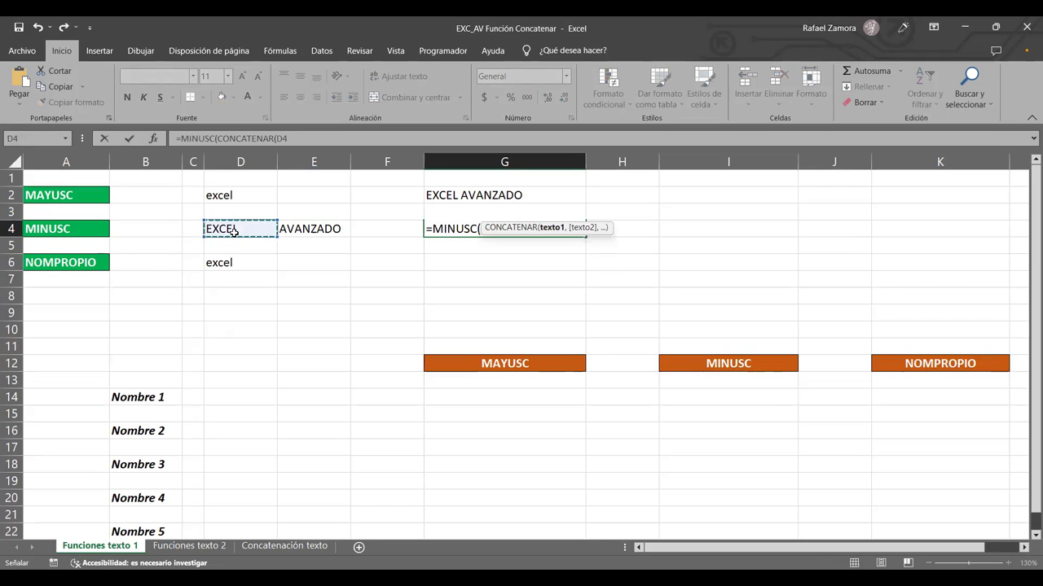
{"action": "type", "text": ",\" \""}
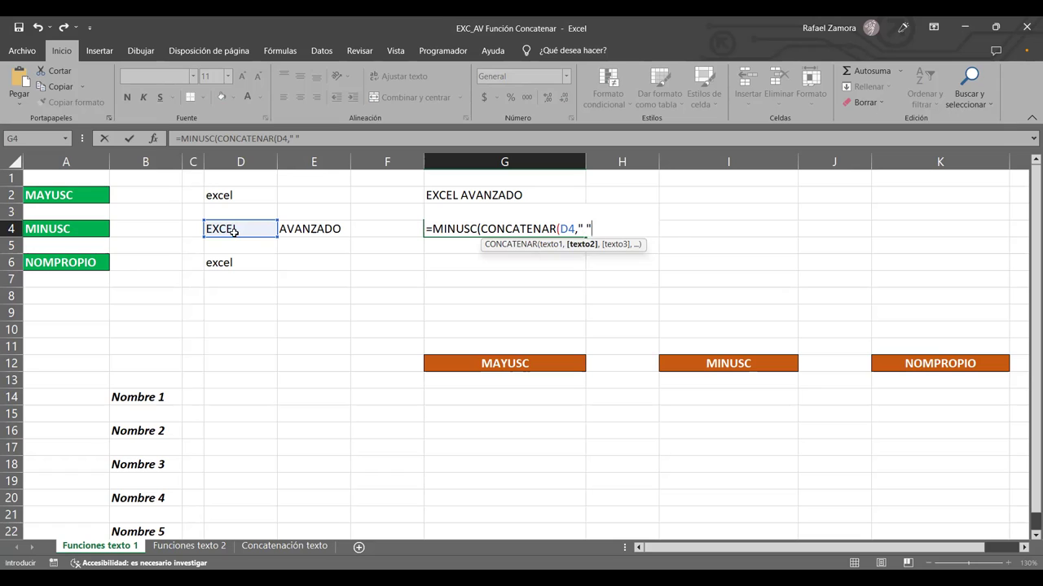
{"action": "type", "text": ","}
{"action": "left_click", "coordinate": [295, 229]}
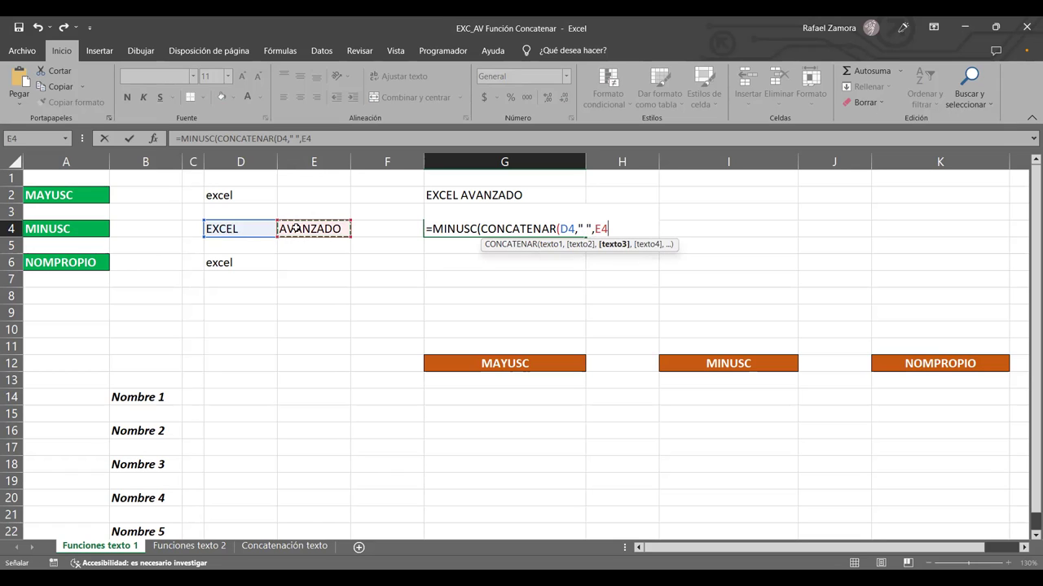
{"action": "type", "text": ")"}
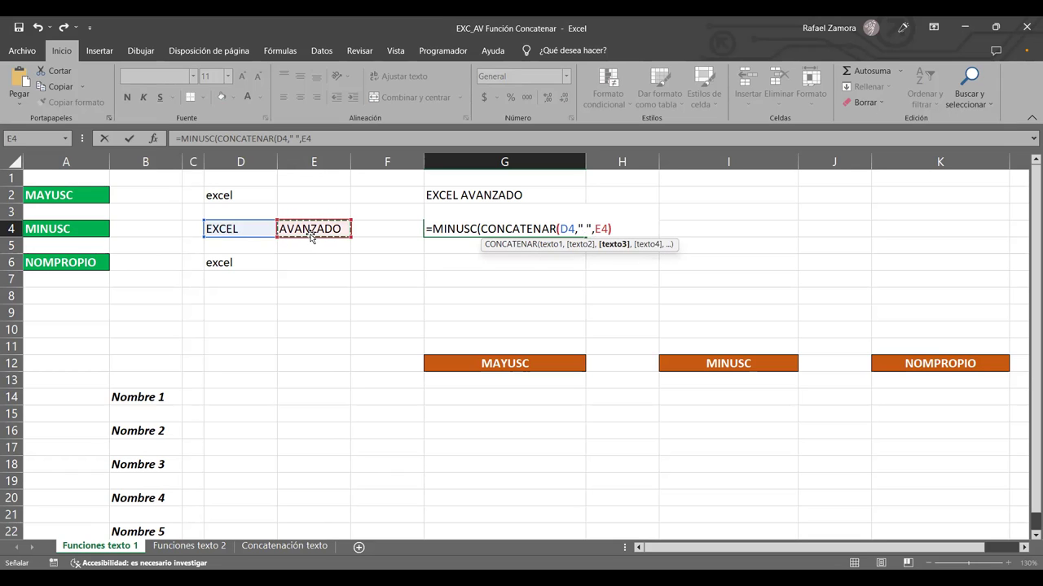
{"action": "type", "text": ")"}
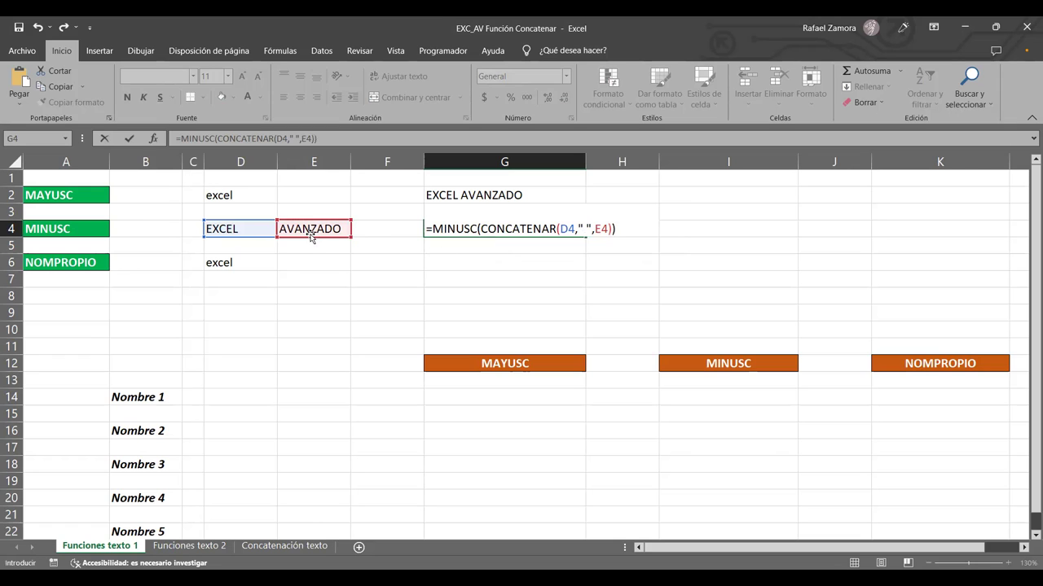
{"action": "key", "text": "Return"}
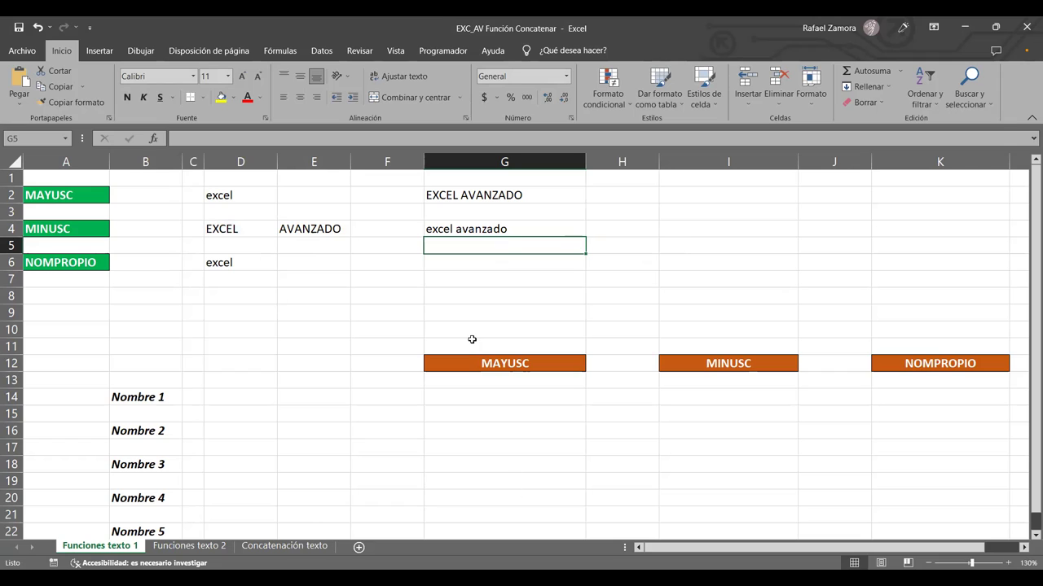
Type AVANZADO into E6 beside excel in D6.
{"action": "left_click", "coordinate": [505, 262]}
{"action": "left_click", "coordinate": [300, 267]}
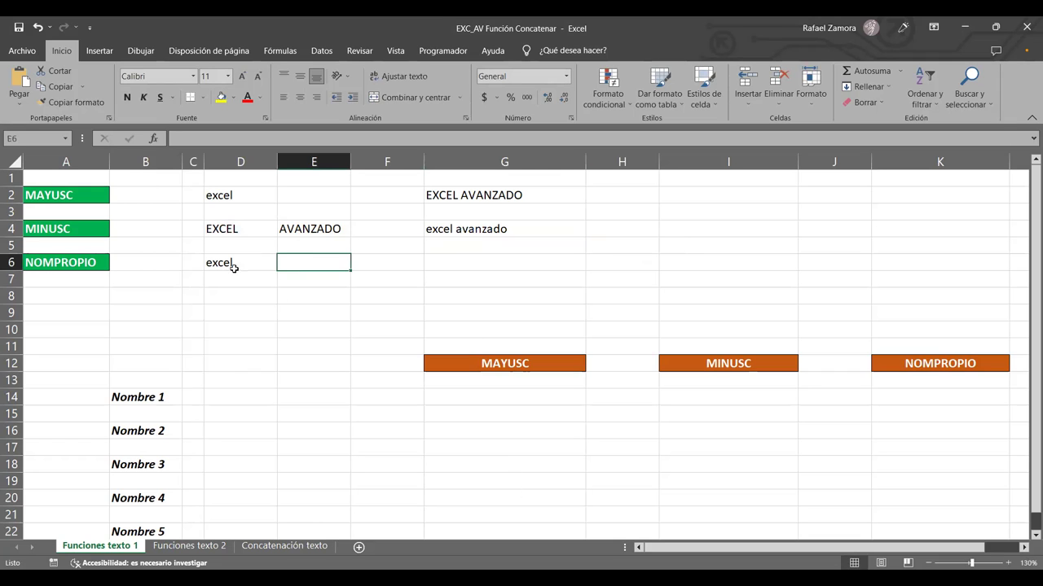
{"action": "type", "text": "AVANZADO"}
{"action": "key", "text": "Return"}
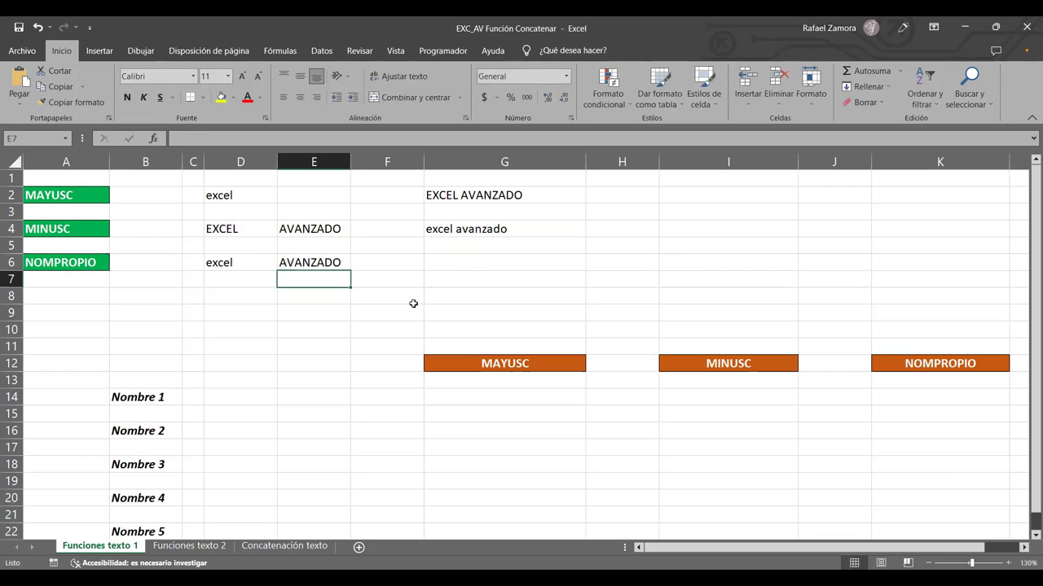
{"action": "key", "text": "Up"}
{"action": "key", "text": "Left"}
{"action": "key", "text": "Right"}
{"action": "key", "text": "Right"}
{"action": "key", "text": "Right"}
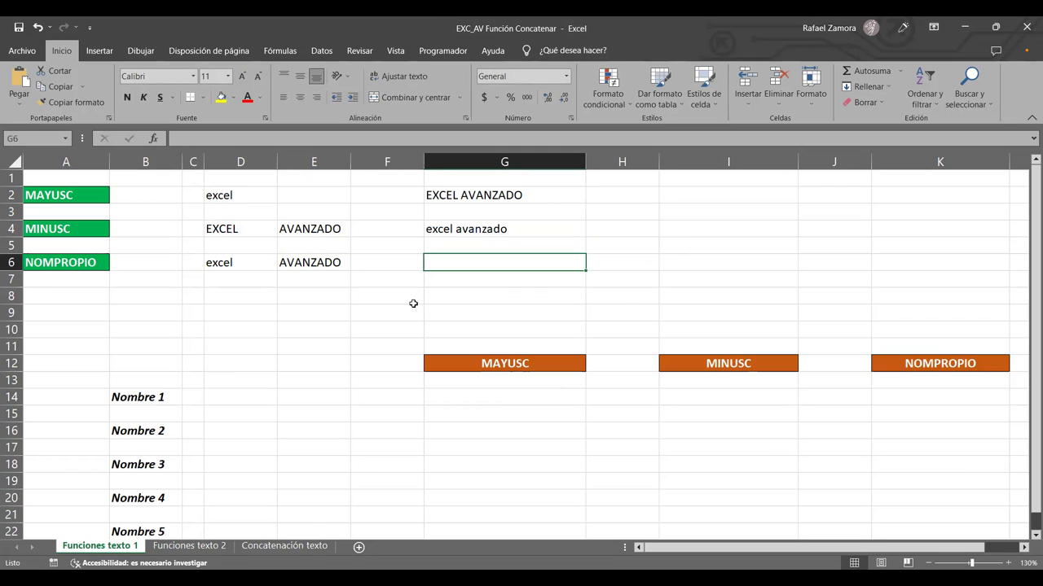
Enter =NOMPROPIO(D6&" "&E6) in G6 so it shows Excel Avanzado.
{"action": "type", "text": "="}
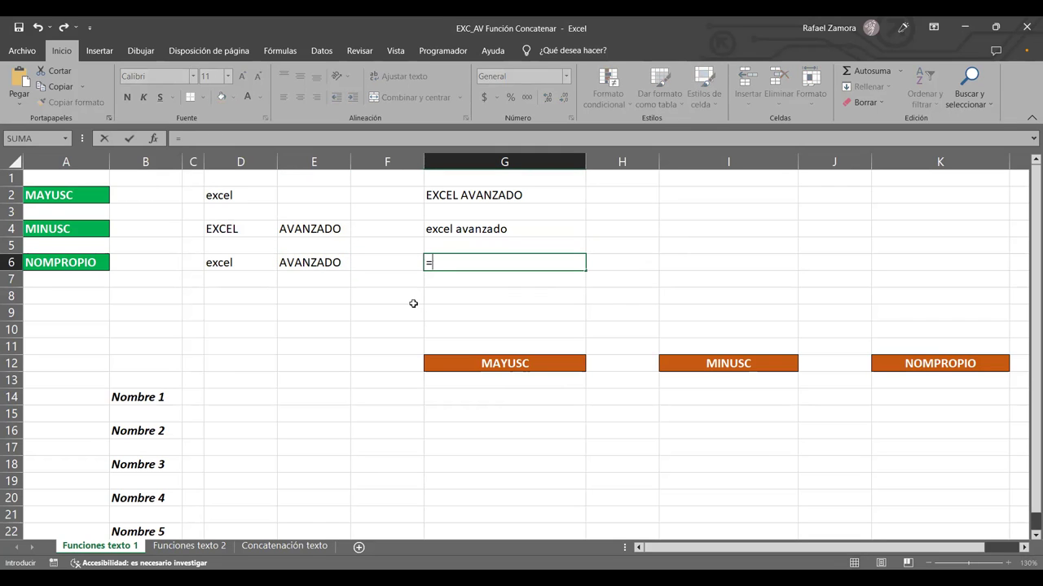
{"action": "type", "text": "nom"}
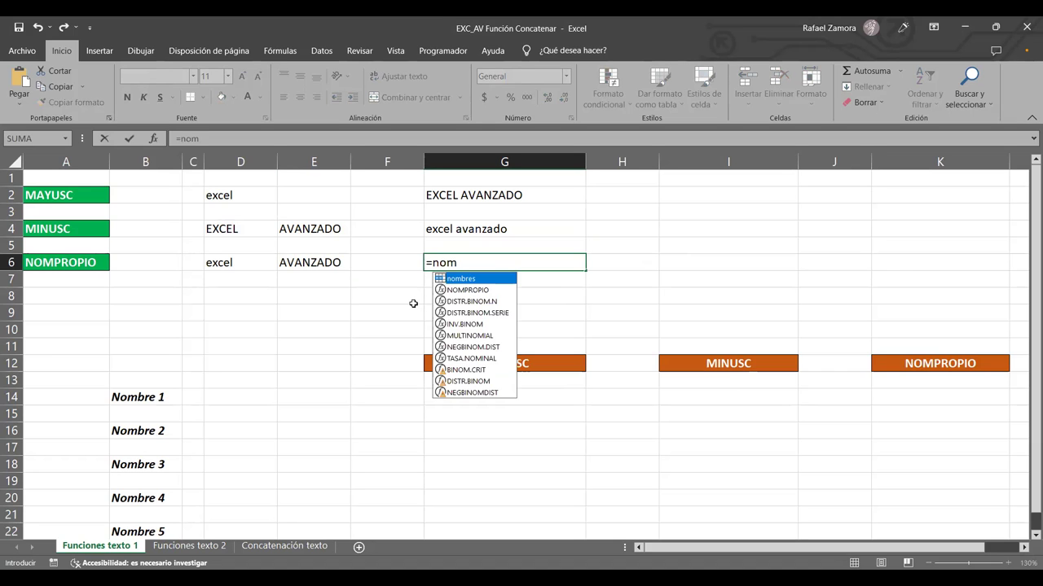
{"action": "key", "text": "Down"}
{"action": "key", "text": "Tab"}
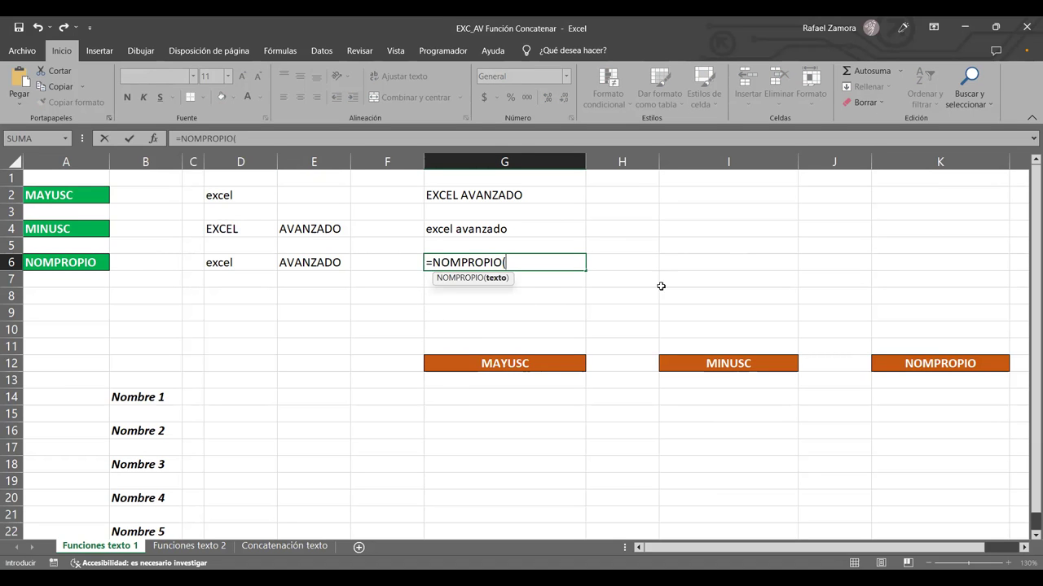
{"action": "left_click", "coordinate": [241, 268]}
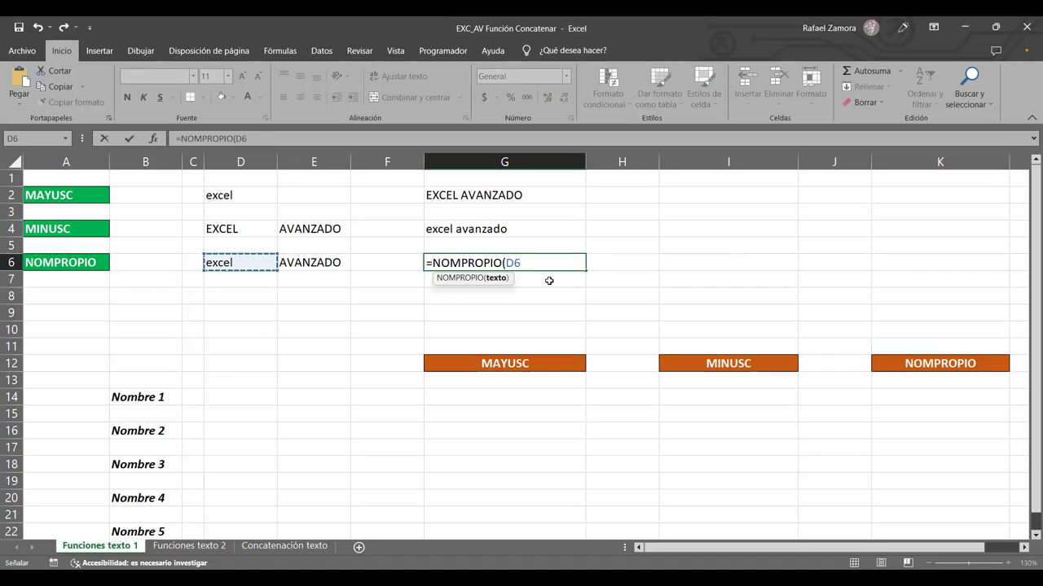
{"action": "key", "text": "BackSpace"}
{"action": "key", "text": "BackSpace"}
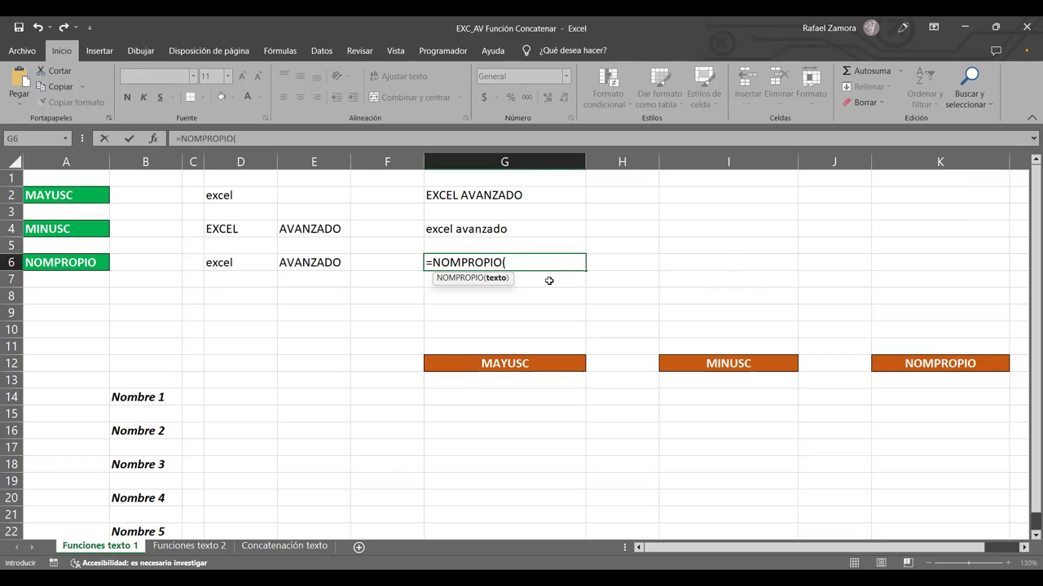
{"action": "left_click", "coordinate": [222, 270]}
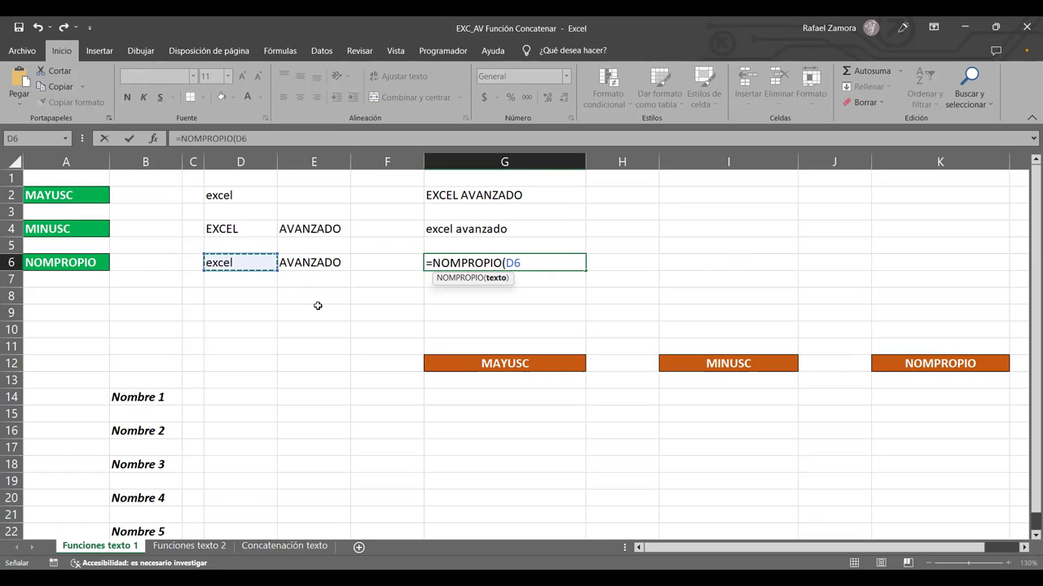
{"action": "type", "text": "&"}
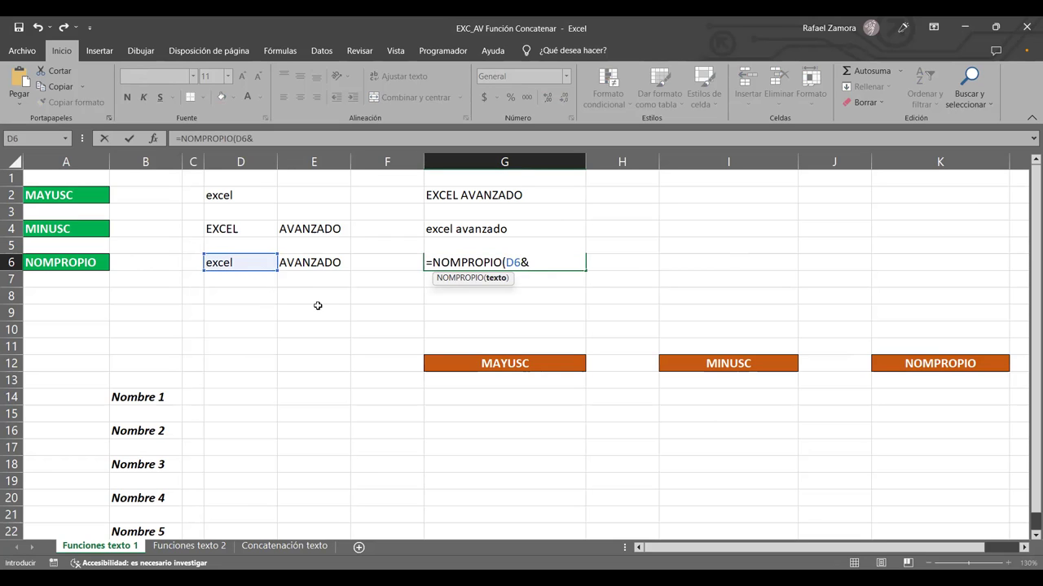
{"action": "type", "text": "\" \""}
{"action": "type", "text": "&"}
{"action": "left_click", "coordinate": [337, 261]}
{"action": "type", "text": ")"}
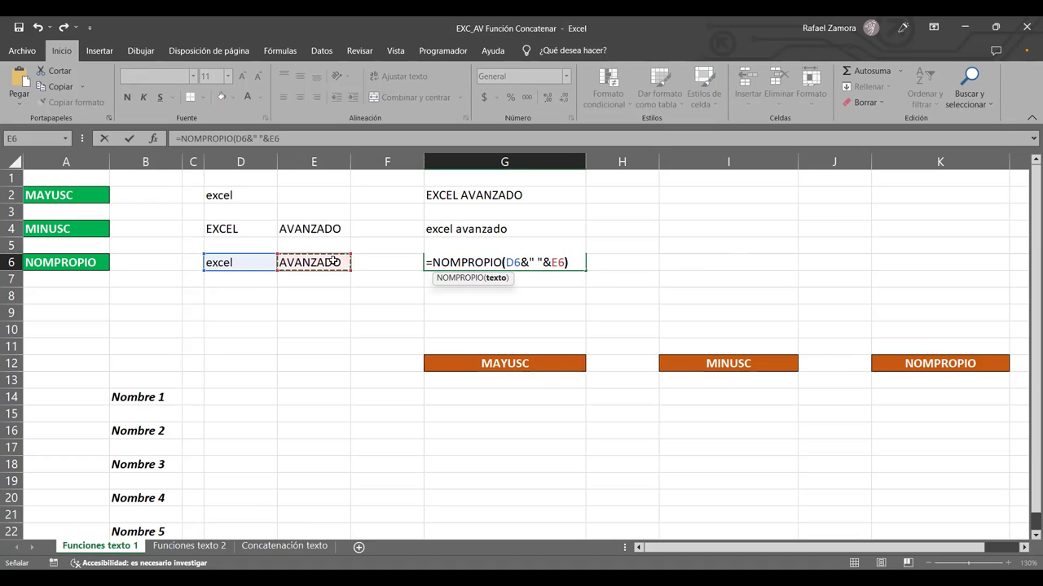
{"action": "key", "text": "Return"}
Reopen the G6 formula to review it and confirm it unchanged.
{"action": "key", "text": "Up"}
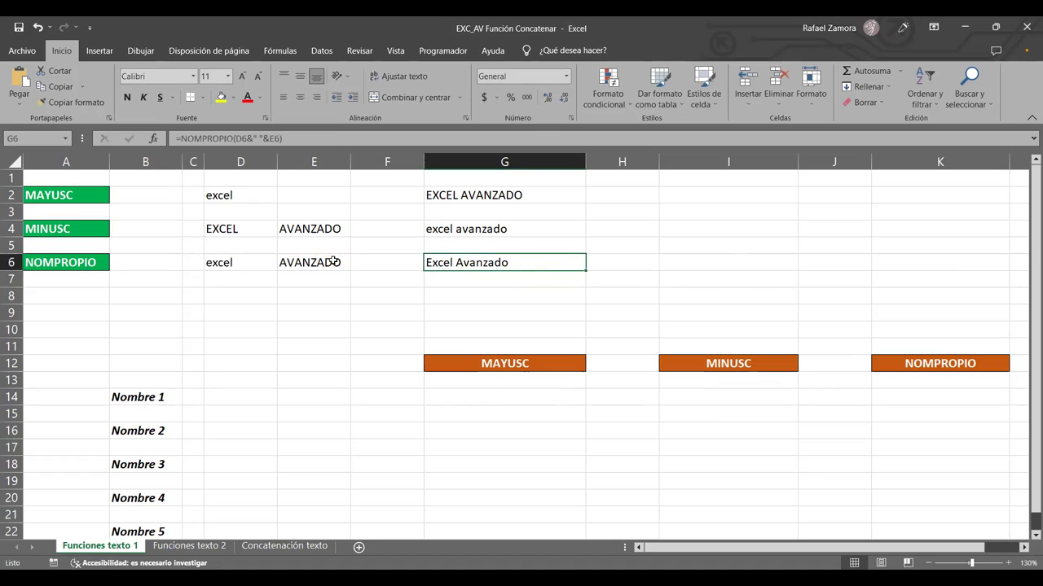
{"action": "key", "text": "F2"}
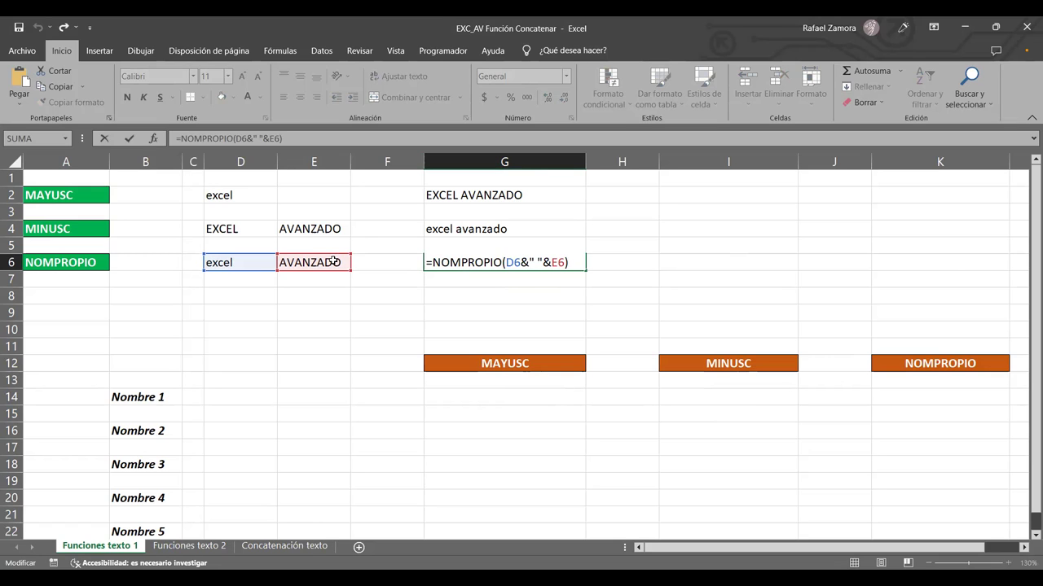
{"action": "key", "text": "Return"}
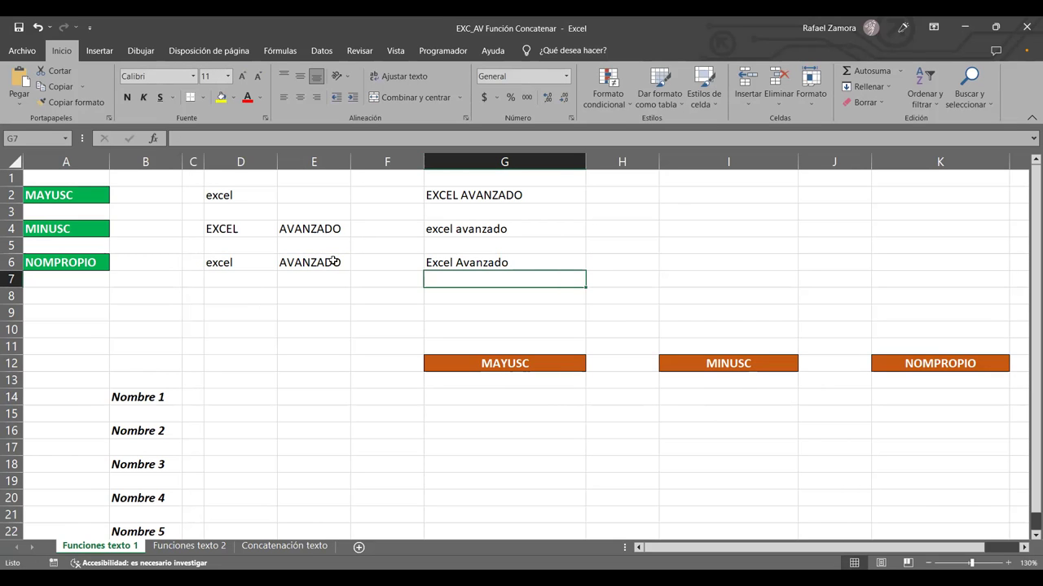
{"action": "left_click", "coordinate": [523, 193]}
{"action": "left_click", "coordinate": [521, 231]}
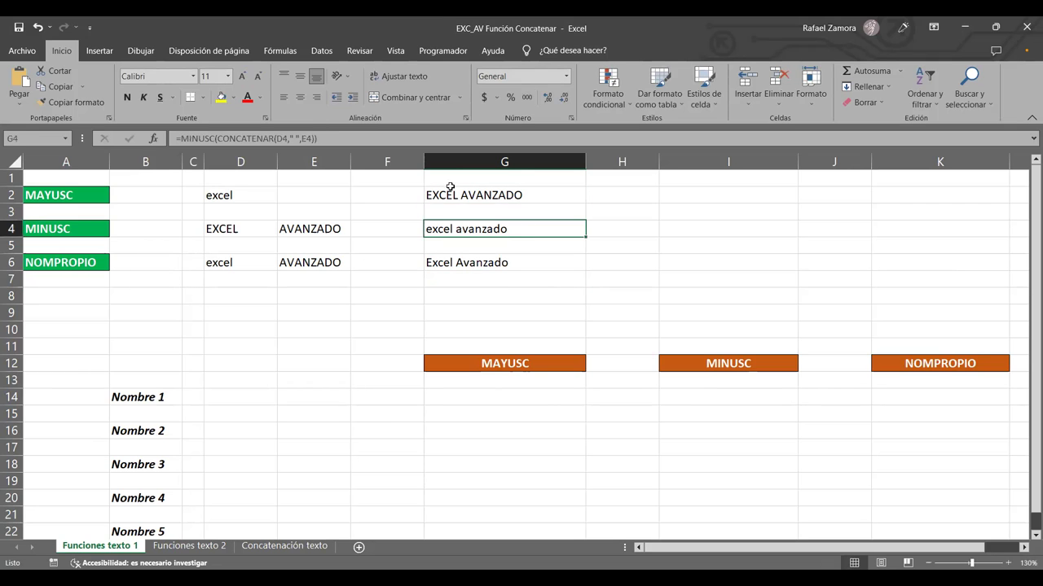
{"action": "left_click", "coordinate": [234, 198]}
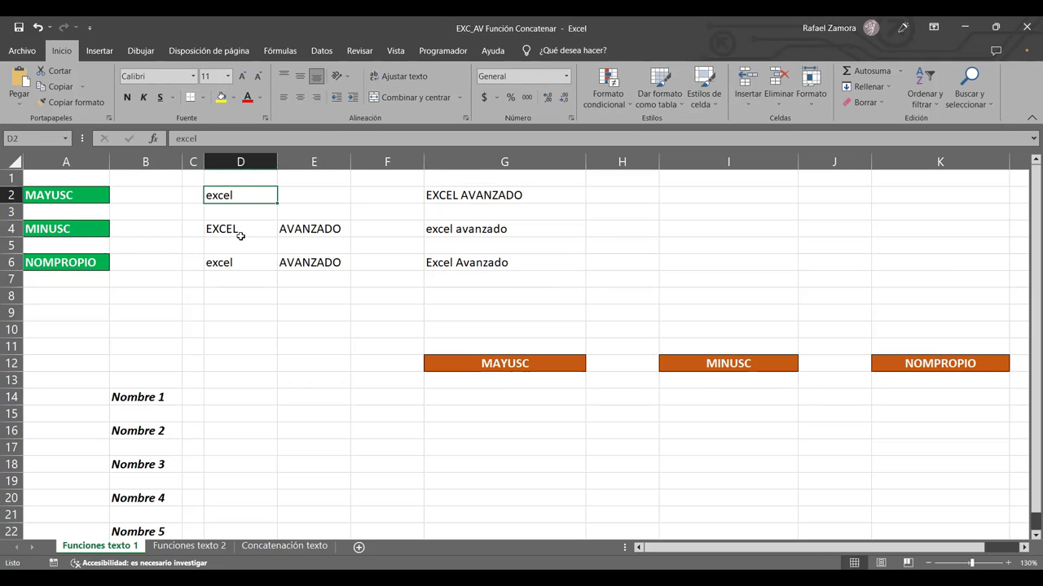
{"action": "left_click", "coordinate": [240, 236]}
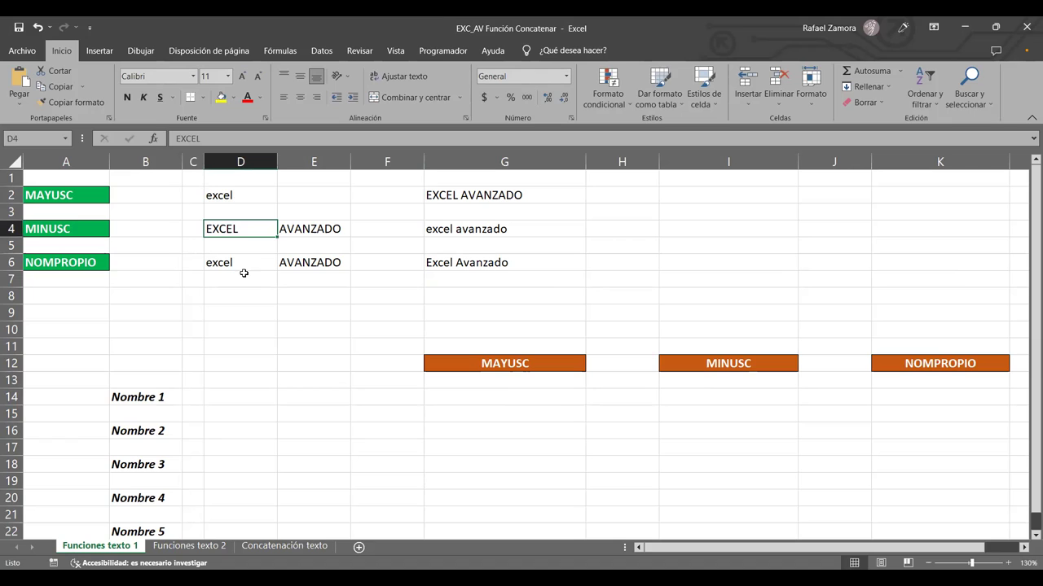
{"action": "left_click", "coordinate": [537, 201]}
{"action": "double_click", "coordinate": [540, 194]}
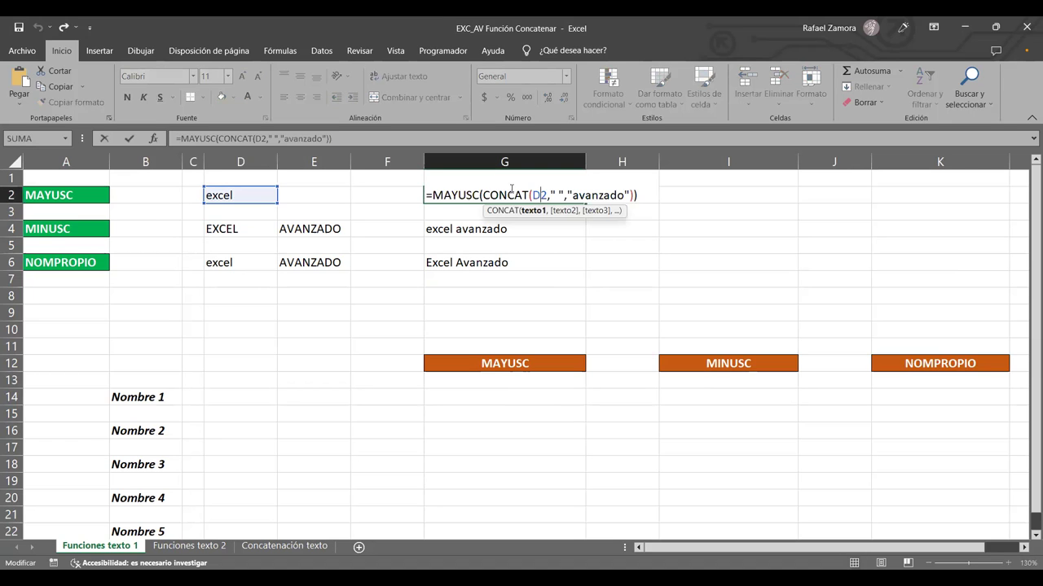
{"action": "left_click_drag", "start_coordinate": [571, 193], "coordinate": [626, 196]}
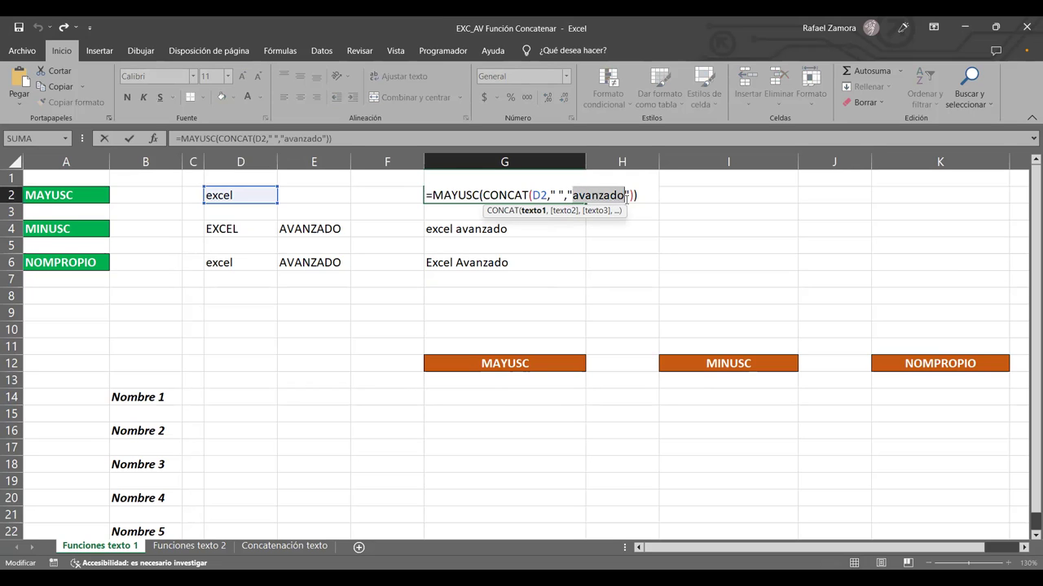
{"action": "key", "text": "Escape"}
{"action": "left_click", "coordinate": [514, 228]}
{"action": "double_click", "coordinate": [514, 229]}
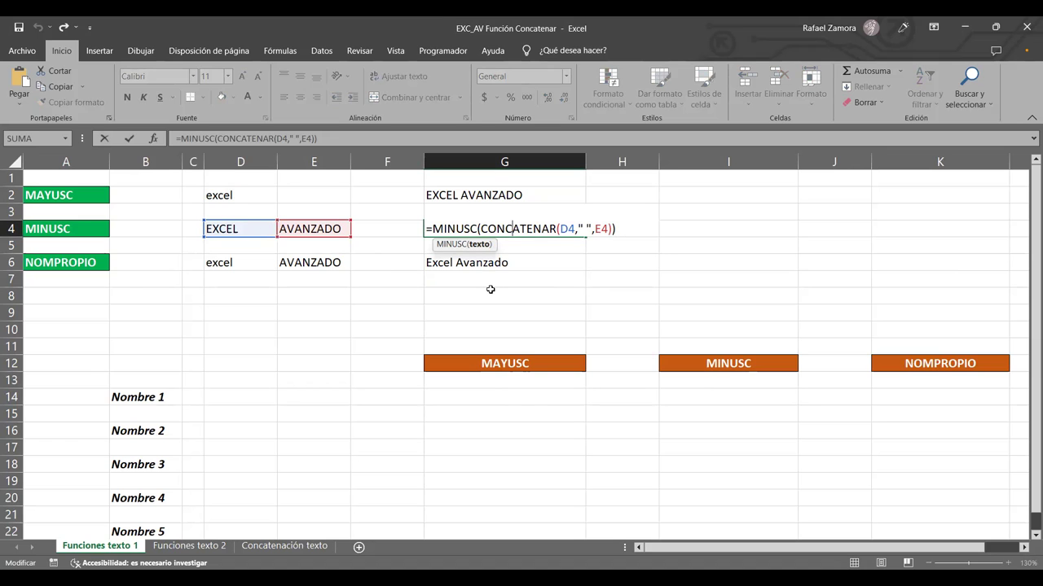
{"action": "left_click", "coordinate": [492, 262]}
{"action": "double_click", "coordinate": [492, 262]}
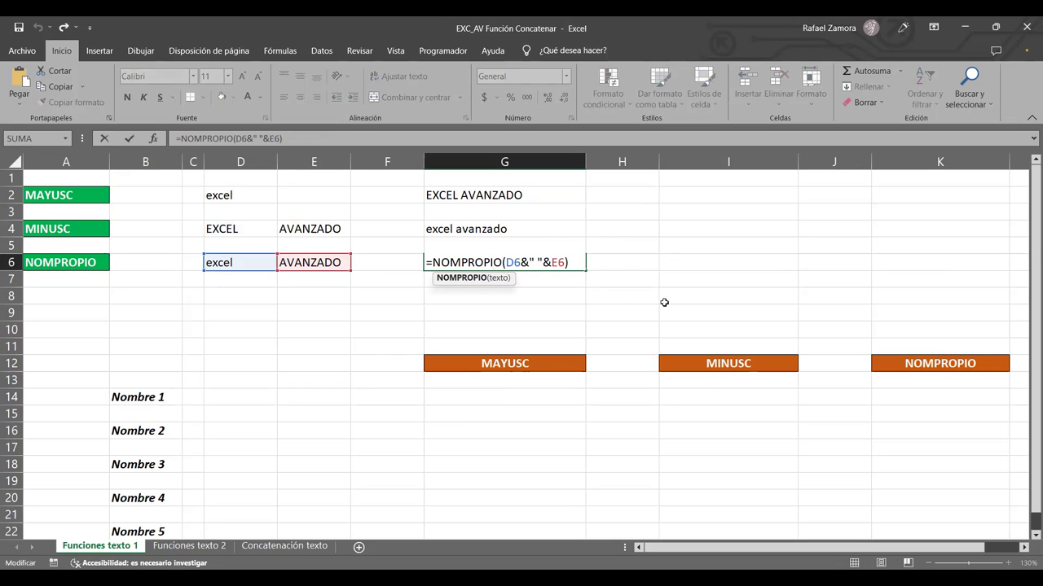
{"action": "key", "text": "ctrl+Return"}
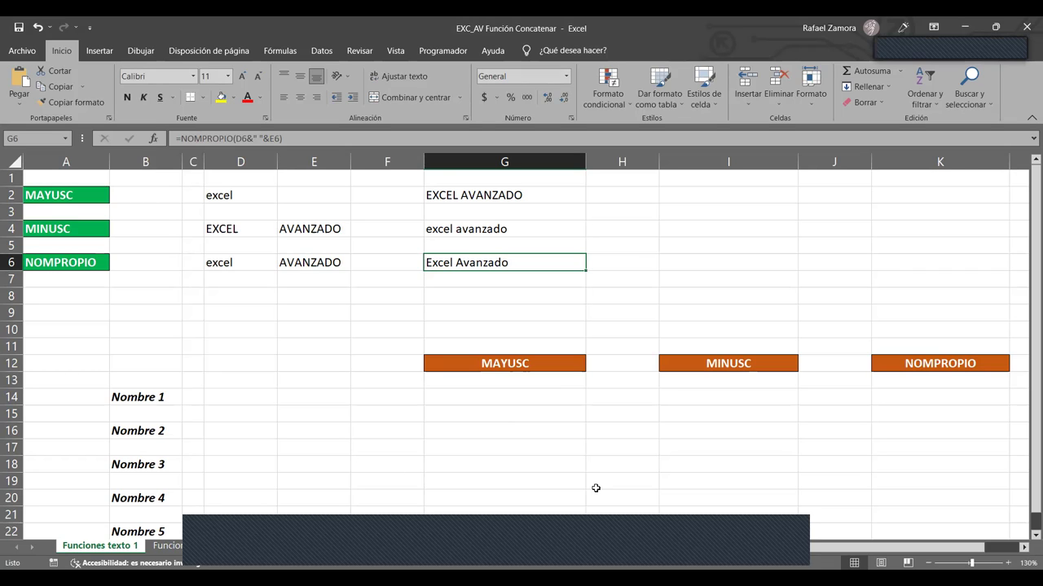
Open the Funciones texto 2 sheet, zoom in, and select the ENCONTRAR syntax in C2.
{"action": "left_click", "coordinate": [179, 546]}
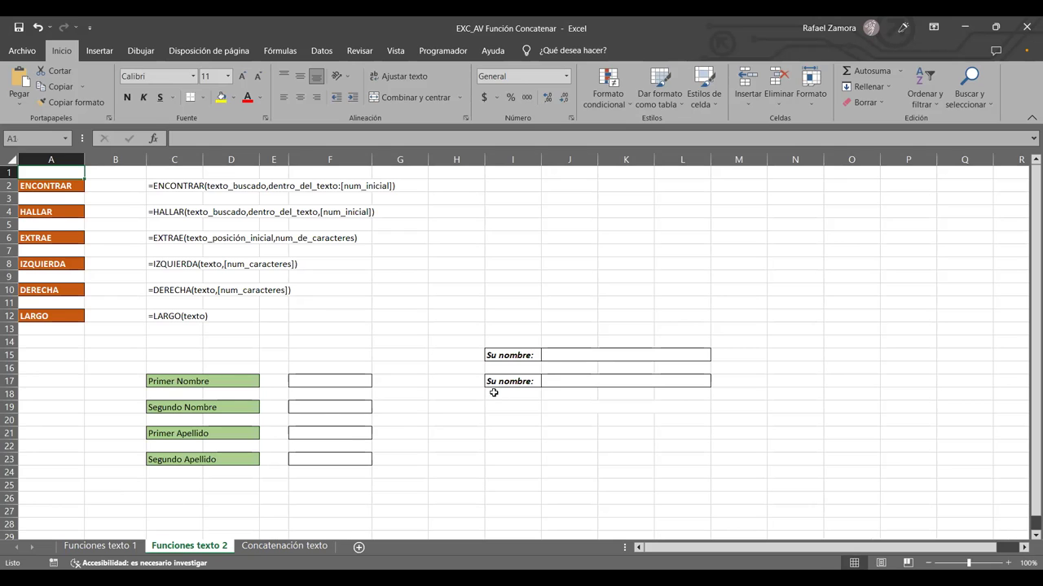
{"action": "scroll", "coordinate": [485, 361], "scroll_direction": "up", "scroll_amount": 1, "text": "ctrl"}
{"action": "scroll", "coordinate": [485, 361], "scroll_direction": "up", "scroll_amount": 1, "text": "ctrl"}
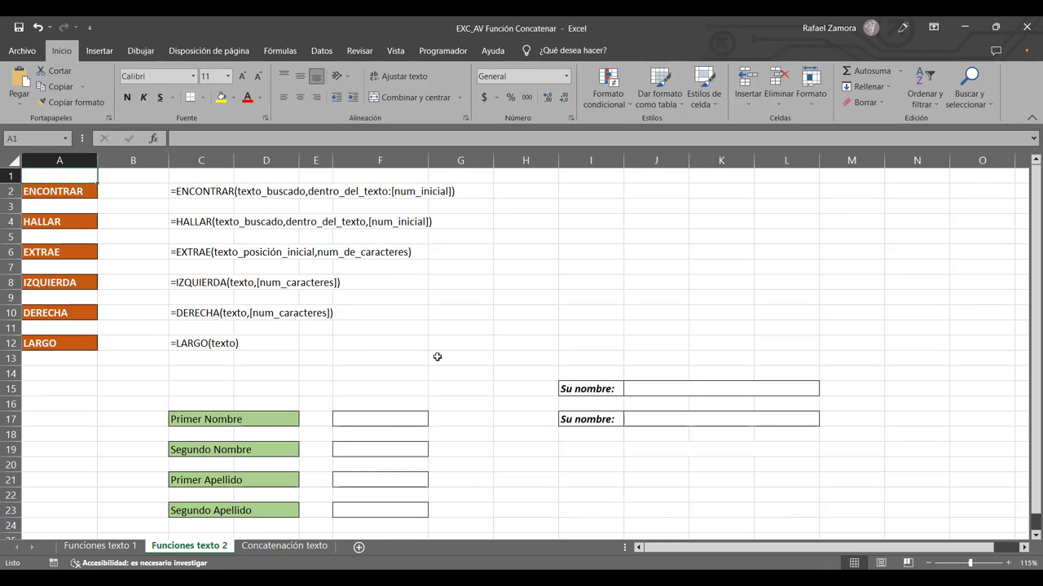
{"action": "left_click", "coordinate": [218, 196]}
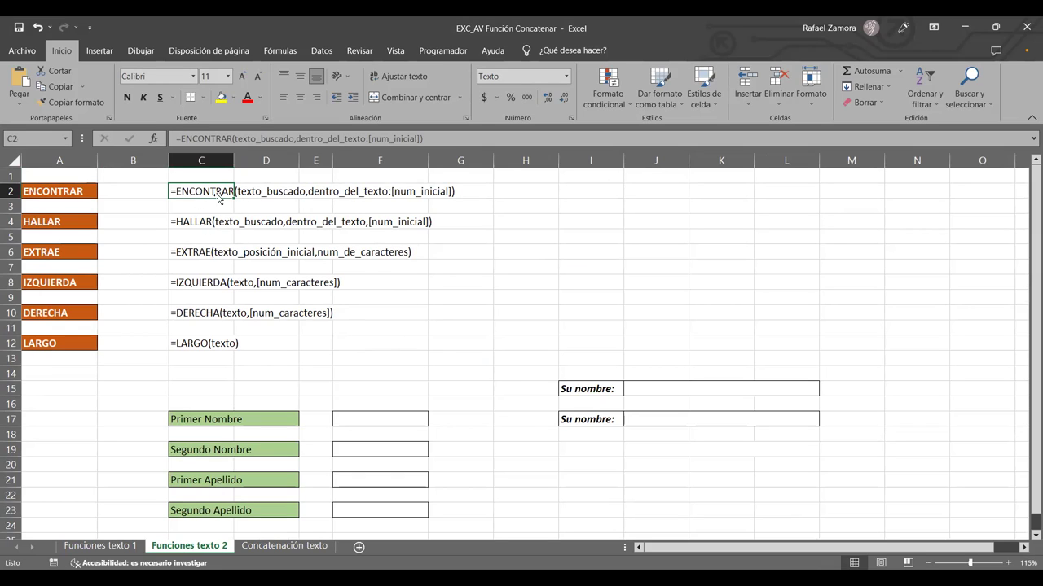
{"action": "double_click", "coordinate": [193, 191]}
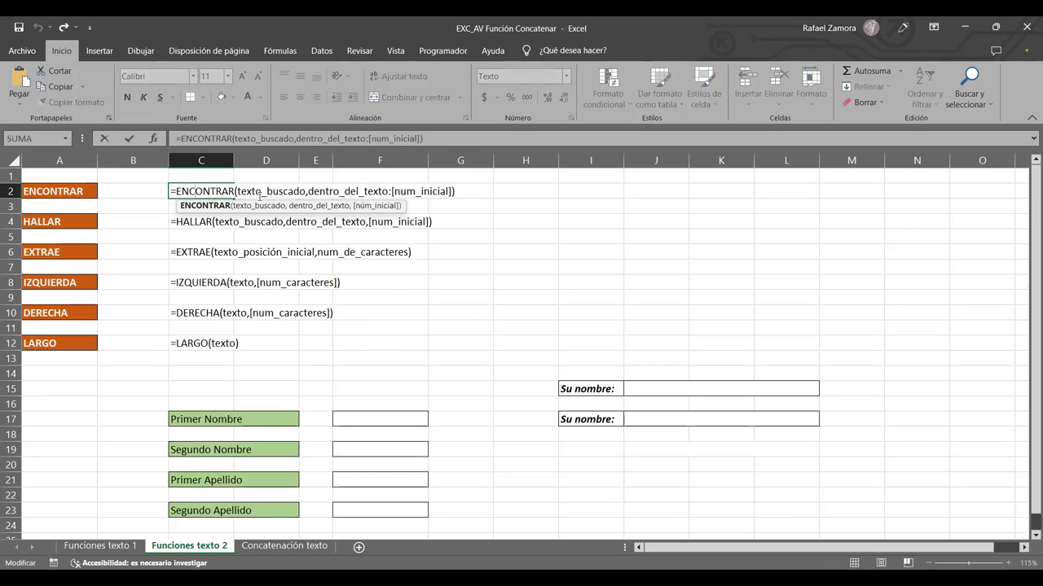
{"action": "left_click", "coordinate": [251, 189]}
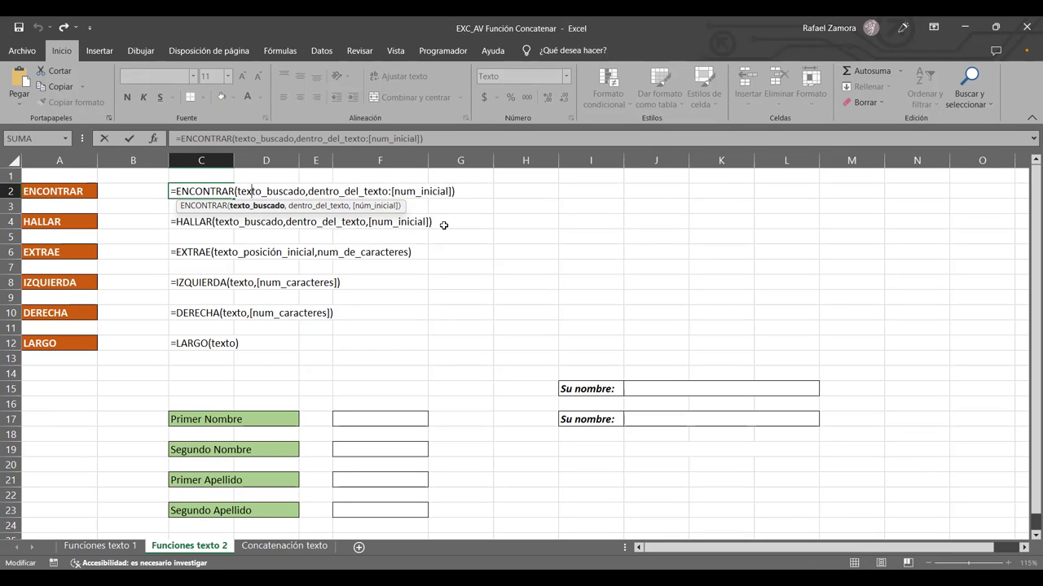
{"action": "left_click", "coordinate": [200, 222]}
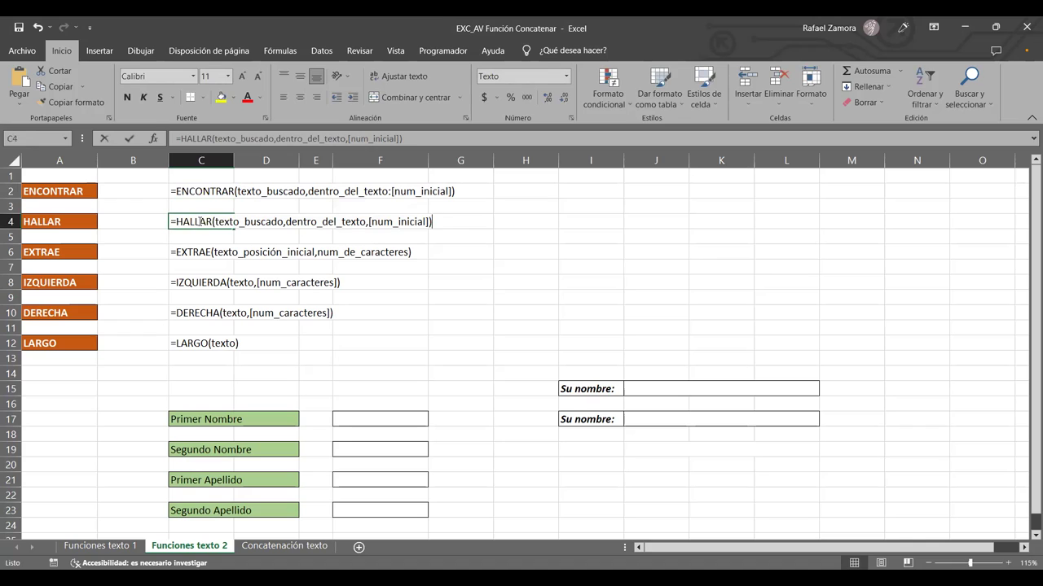
{"action": "double_click", "coordinate": [200, 222]}
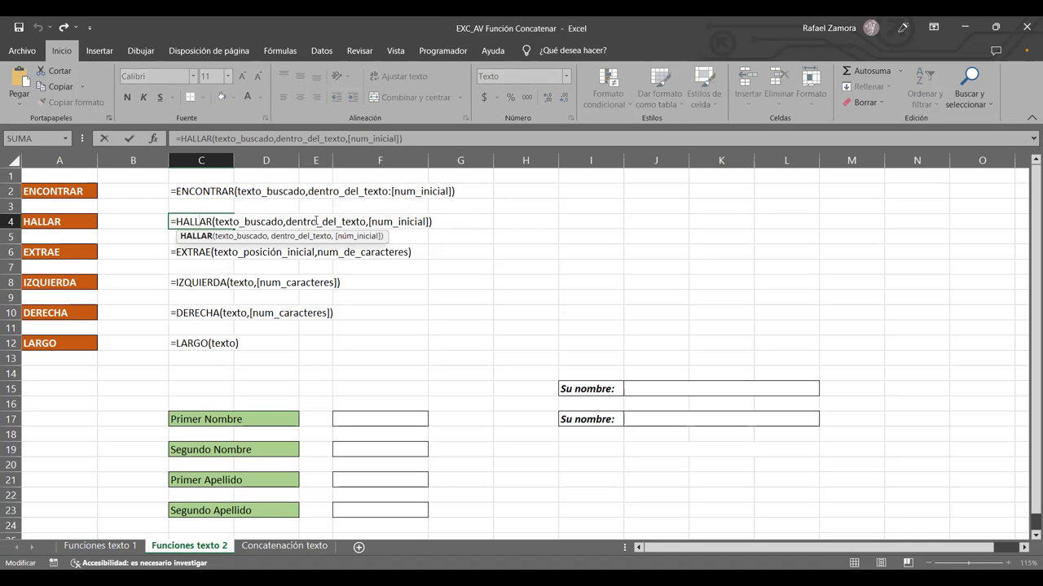
{"action": "key", "text": "Escape"}
{"action": "left_click", "coordinate": [208, 254]}
{"action": "double_click", "coordinate": [189, 254]}
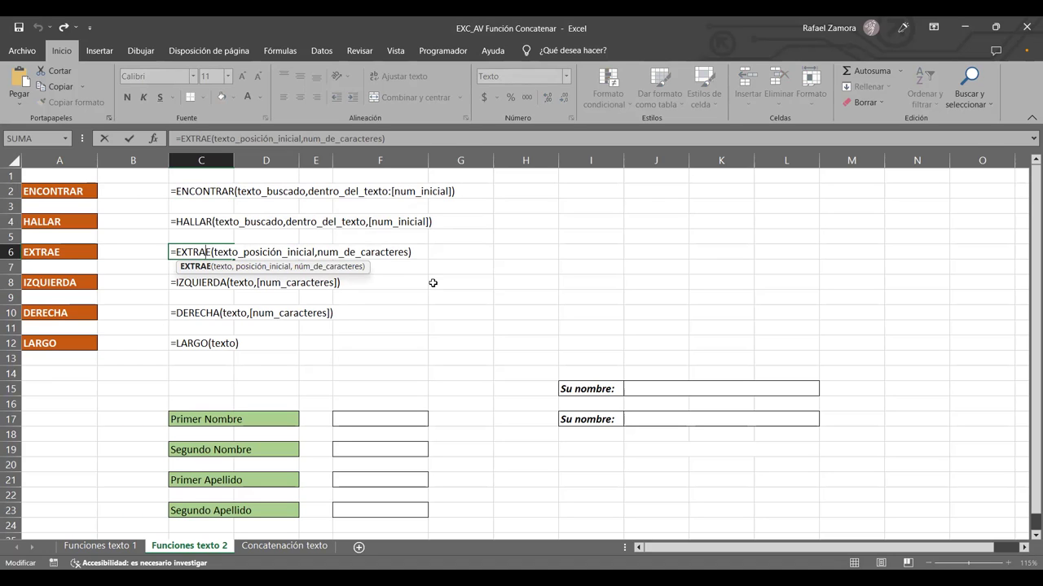
{"action": "left_click", "coordinate": [202, 285]}
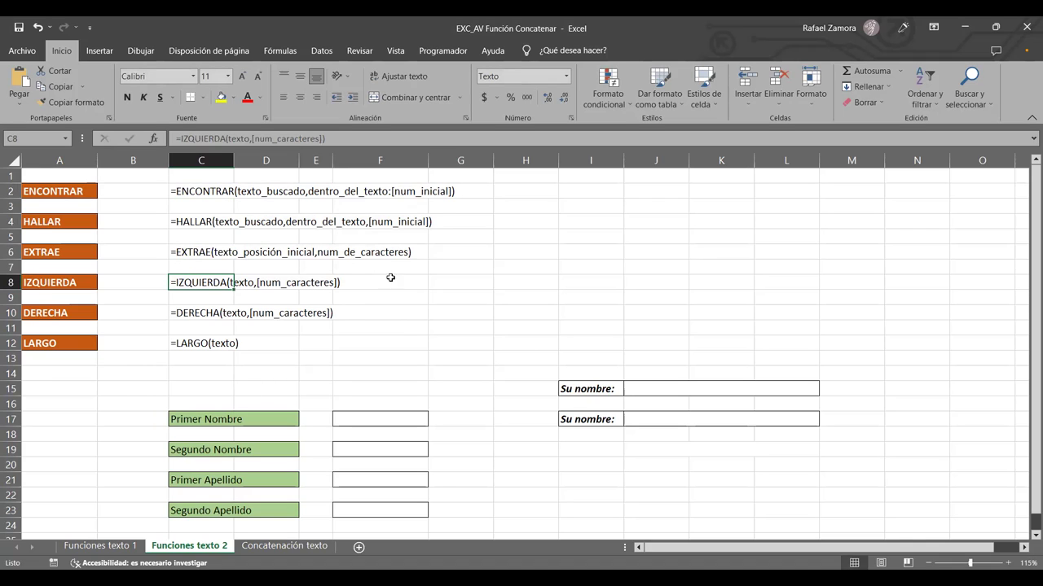
{"action": "left_click", "coordinate": [208, 316]}
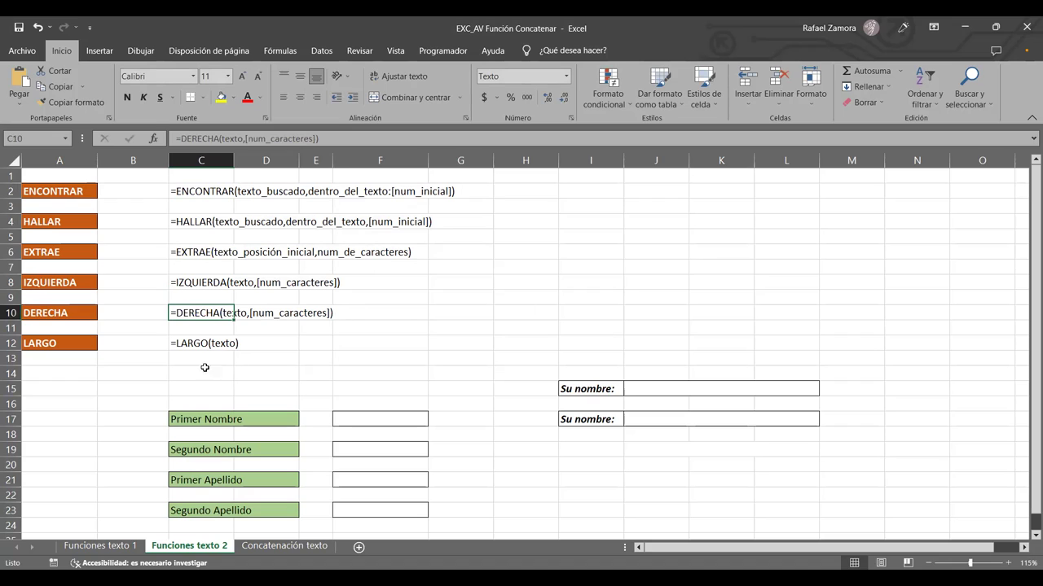
{"action": "left_click", "coordinate": [204, 343]}
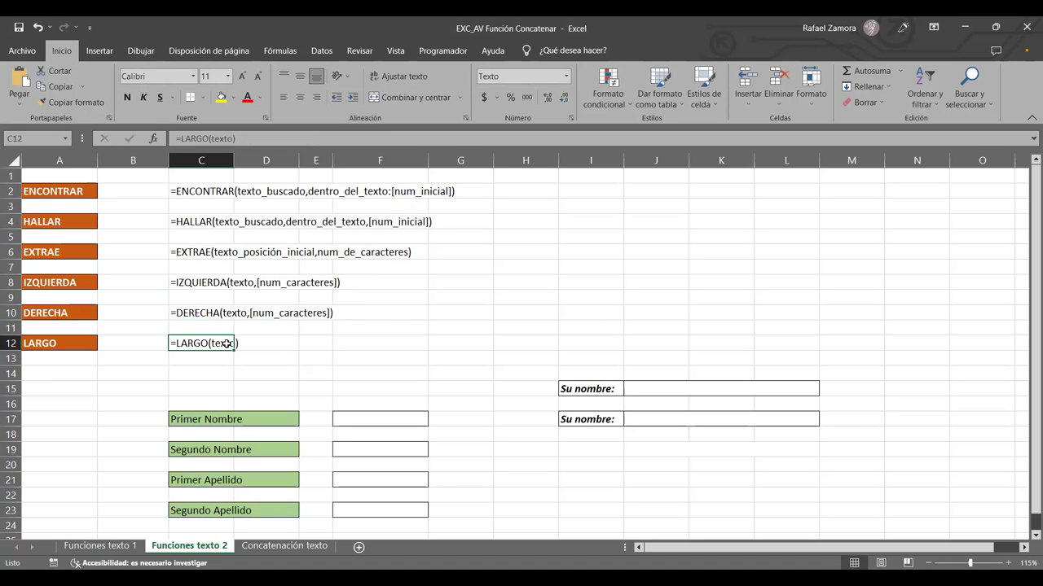
{"action": "left_click", "coordinate": [203, 194]}
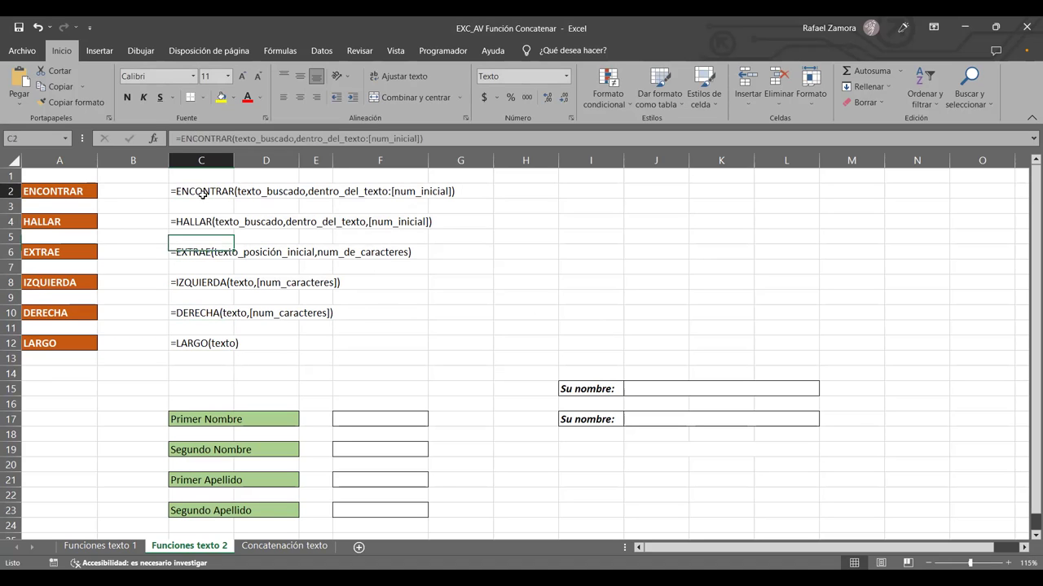
{"action": "left_click_drag", "start_coordinate": [203, 194], "coordinate": [200, 342]}
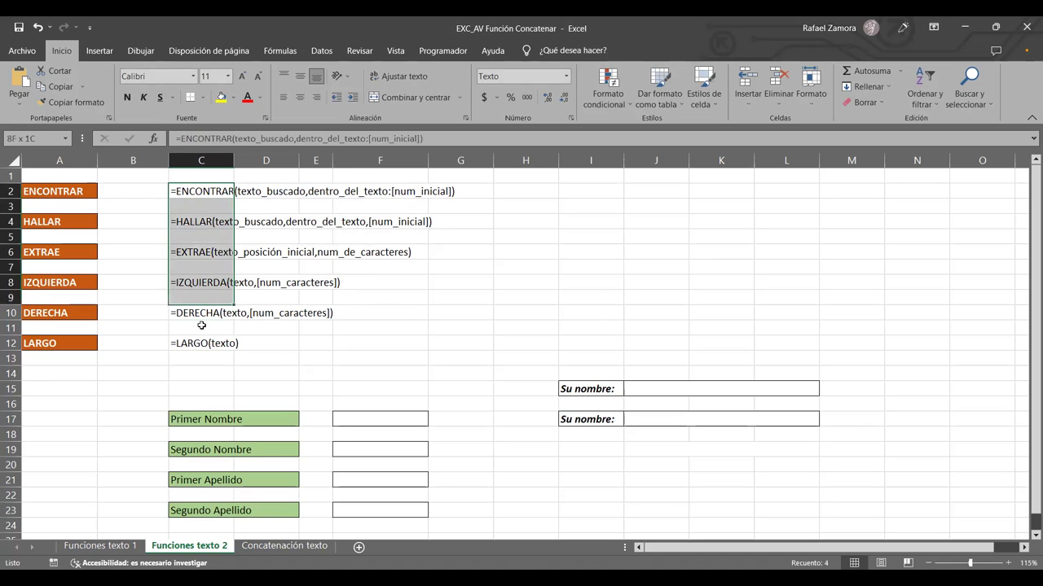
{"action": "left_click", "coordinate": [570, 318]}
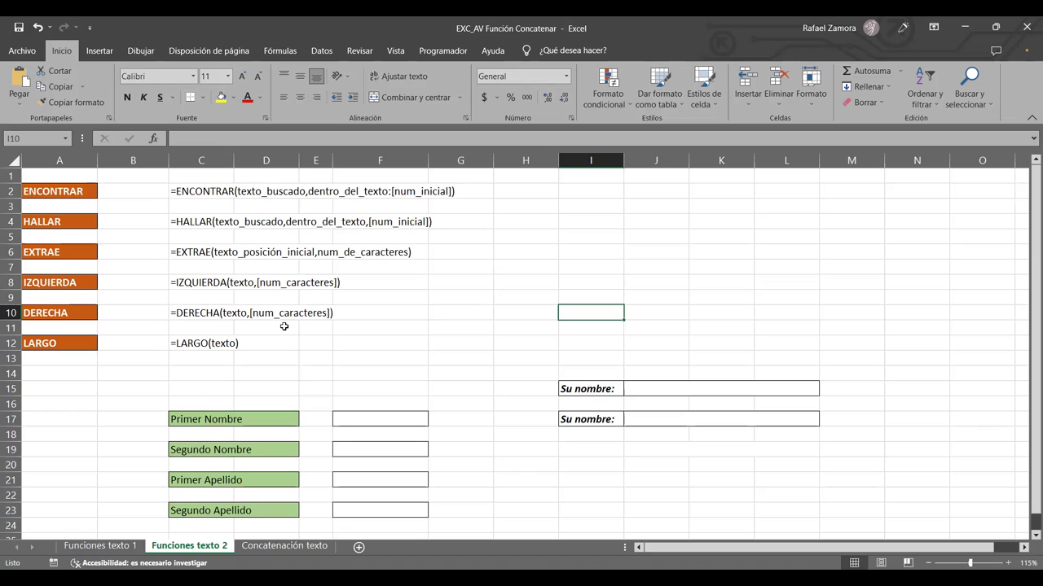
{"action": "left_click_drag", "start_coordinate": [62, 190], "coordinate": [61, 345]}
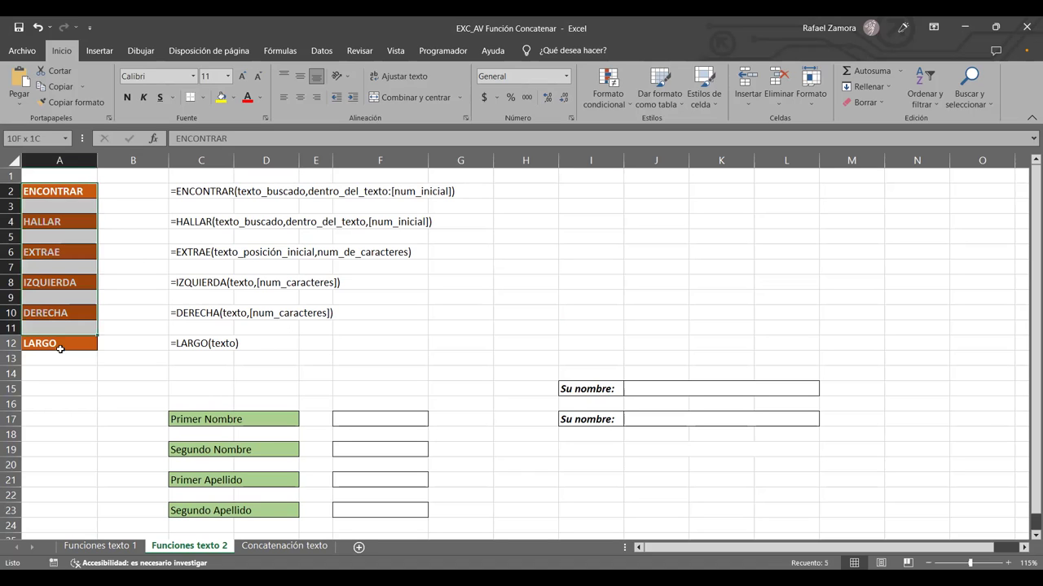
{"action": "left_click_drag", "start_coordinate": [139, 194], "coordinate": [130, 337]}
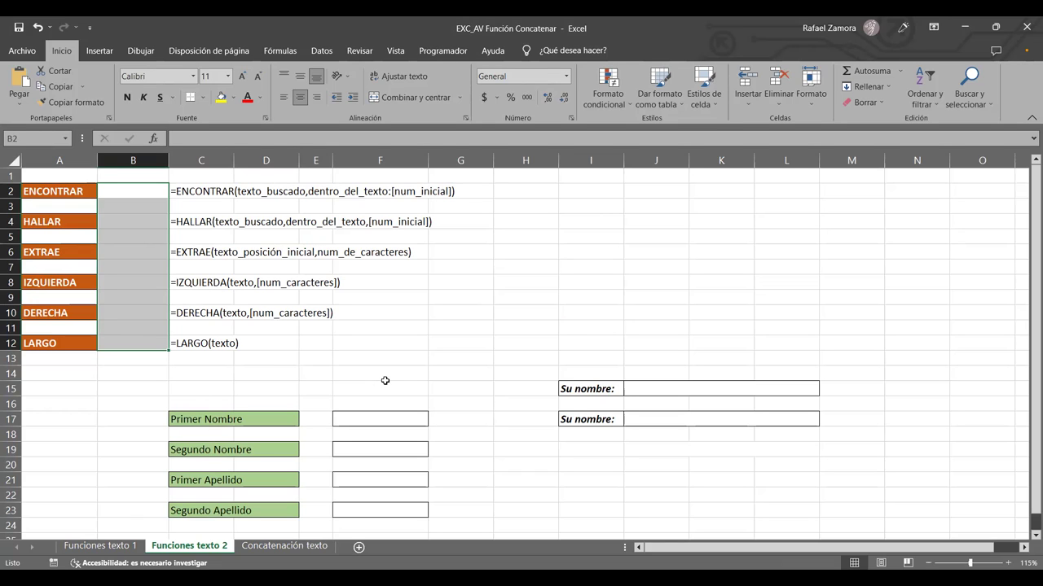
{"action": "left_click", "coordinate": [324, 390]}
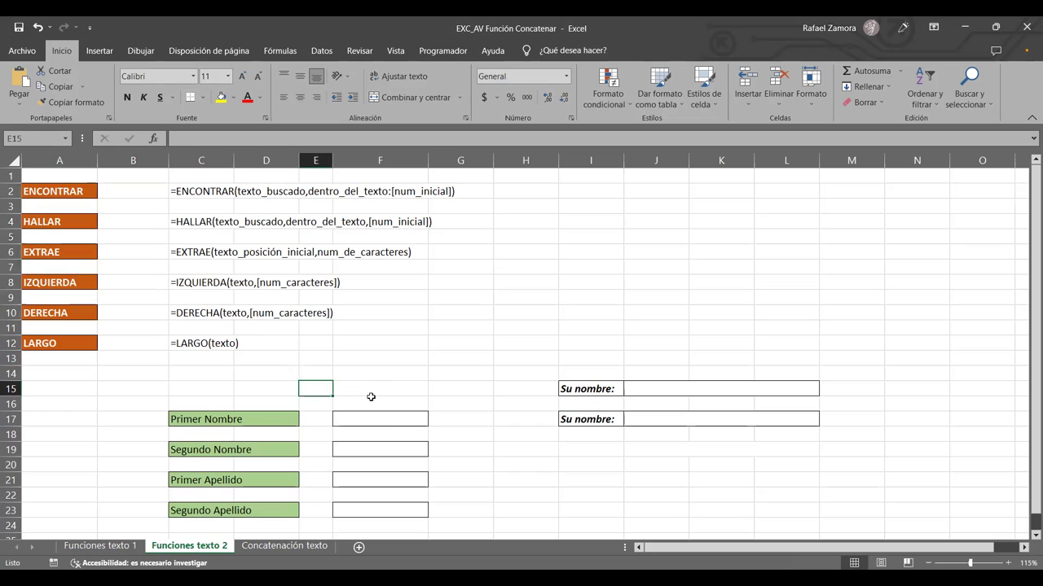
{"action": "left_click", "coordinate": [386, 414]}
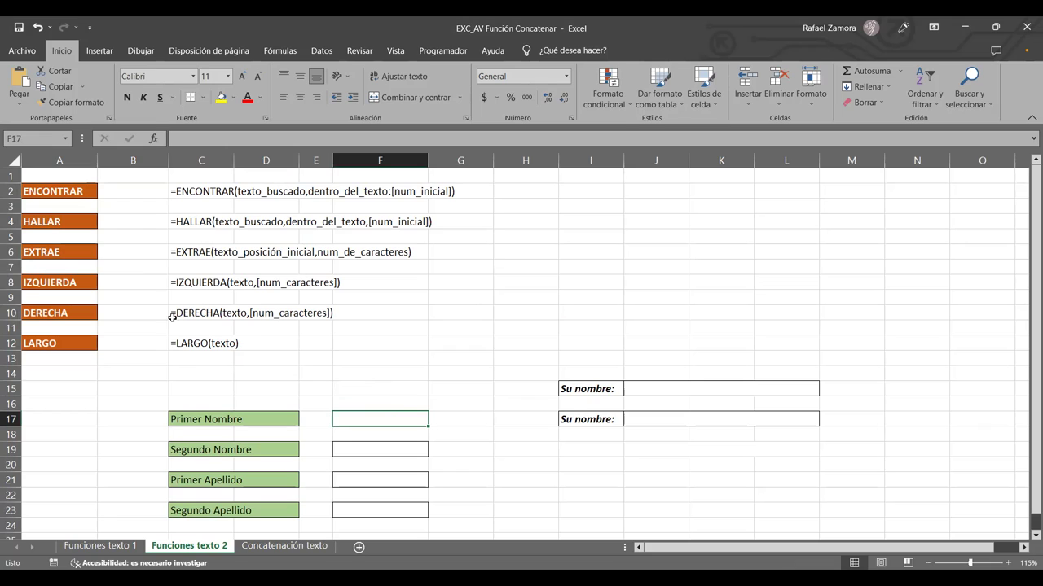
{"action": "left_click", "coordinate": [369, 448]}
{"action": "left_click", "coordinate": [365, 477]}
{"action": "left_click", "coordinate": [370, 505]}
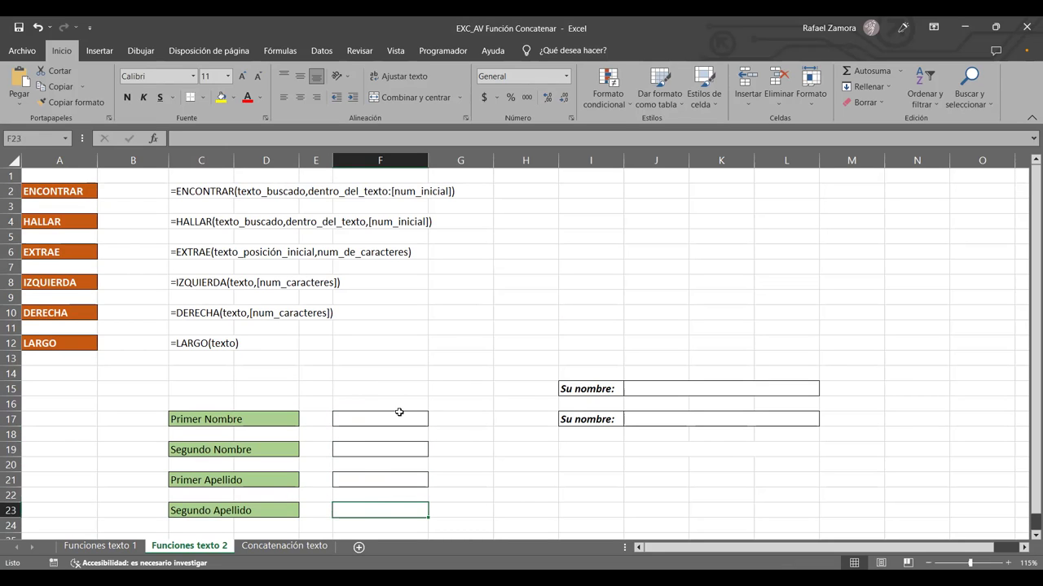
Switch to the Concatenación texto sheet and select the word block and target sentence box.
{"action": "key", "text": "ctrl+Page_Down"}
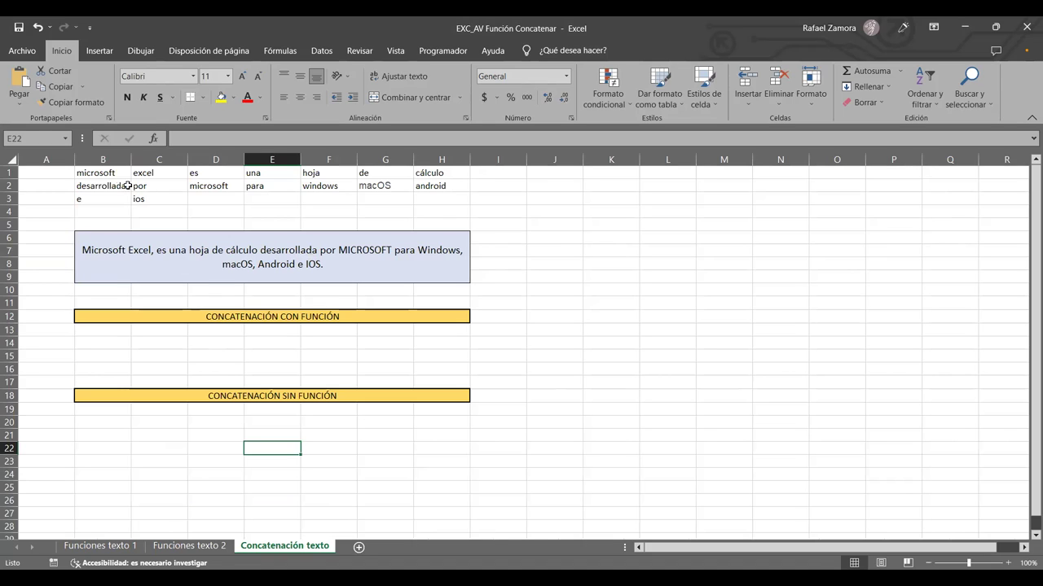
{"action": "left_click_drag", "start_coordinate": [113, 175], "coordinate": [438, 199]}
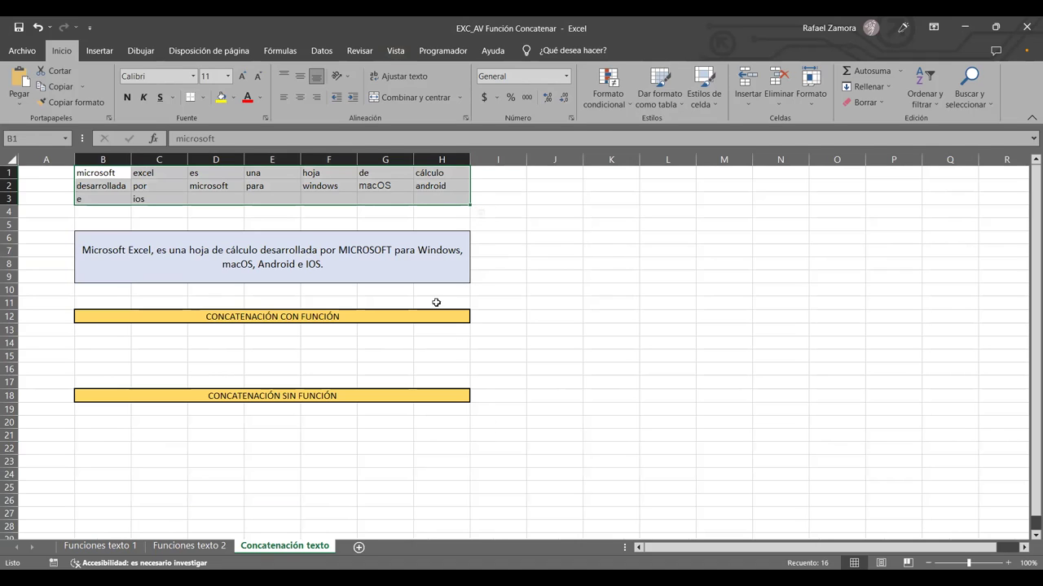
{"action": "left_click", "coordinate": [323, 239]}
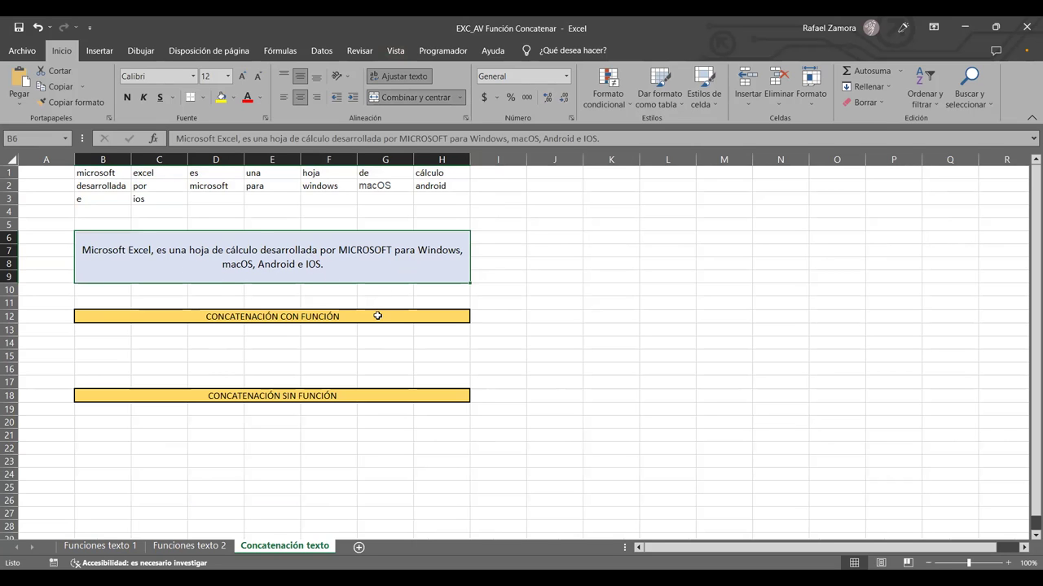
{"action": "scroll", "coordinate": [374, 314], "scroll_direction": "up", "scroll_amount": 1, "text": "ctrl"}
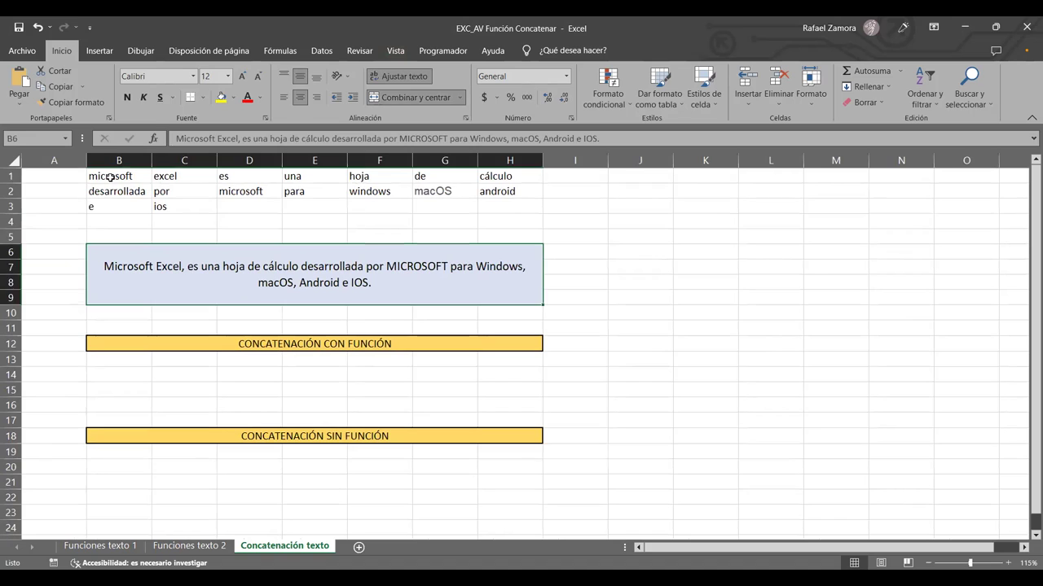
Go through the row 1 words microsoft, excel, es, una, hoja, de and cálculo in B1:H1.
{"action": "left_click", "coordinate": [140, 175]}
{"action": "left_click", "coordinate": [199, 177]}
{"action": "left_click", "coordinate": [268, 175]}
{"action": "left_click", "coordinate": [310, 176]}
{"action": "left_click", "coordinate": [391, 175]}
{"action": "left_click", "coordinate": [457, 176]}
{"action": "left_click", "coordinate": [513, 176]}
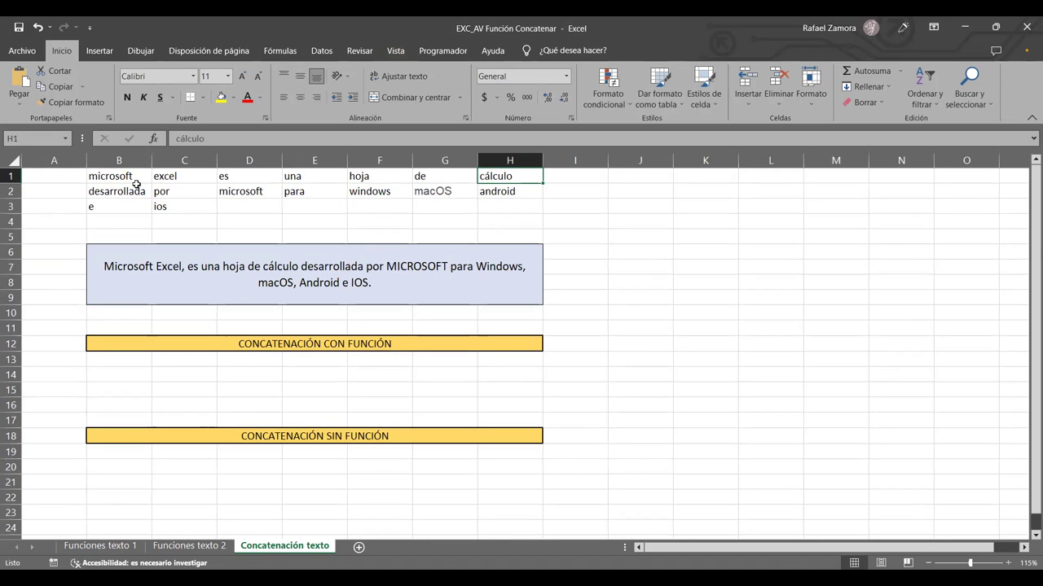
Compare the target sentence with the words in B1, C1, D2 (second microsoft) and F2 (windows).
{"action": "left_click", "coordinate": [232, 277]}
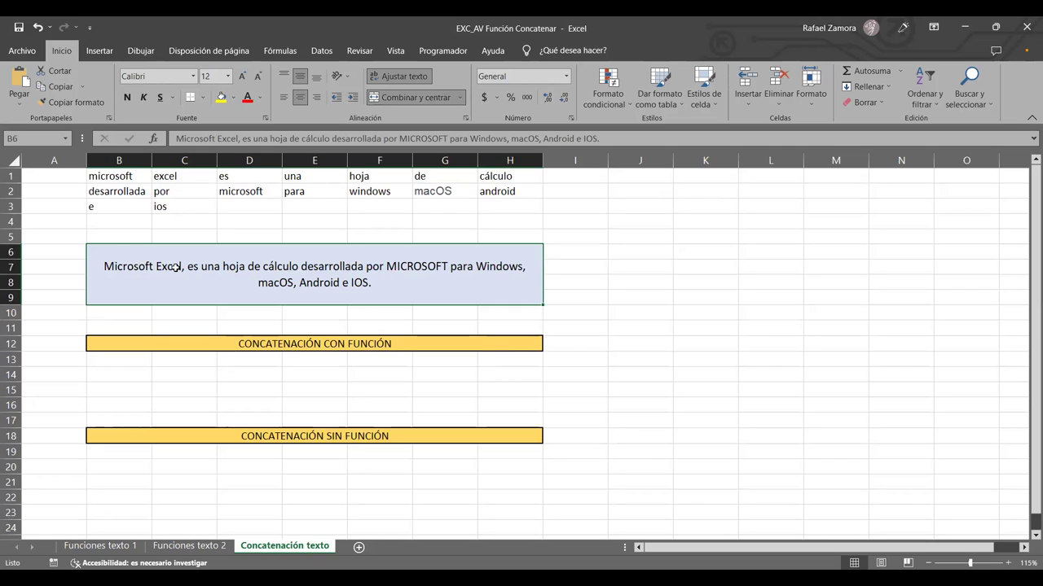
{"action": "left_click", "coordinate": [117, 177]}
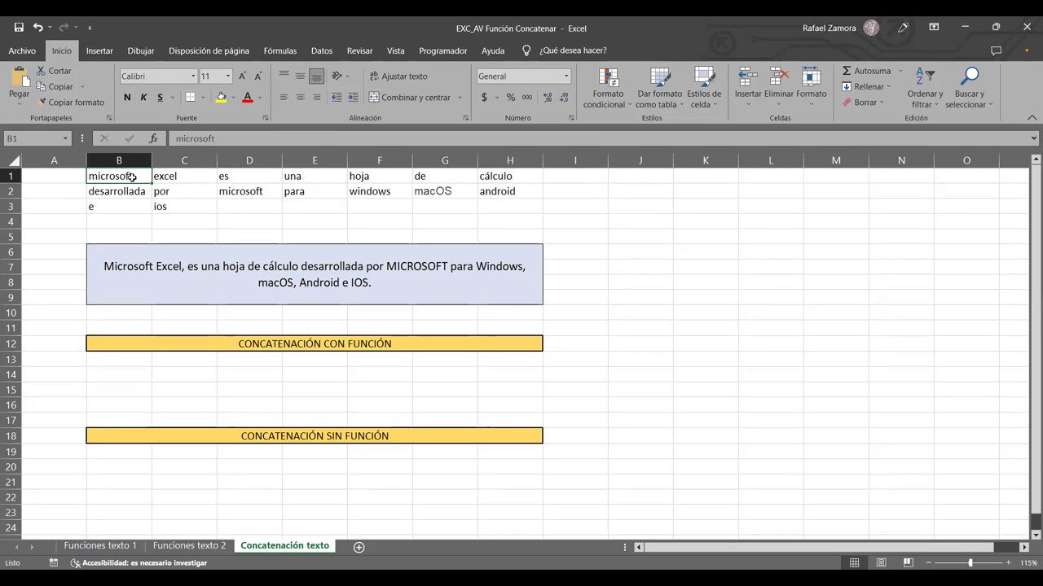
{"action": "left_click", "coordinate": [167, 177]}
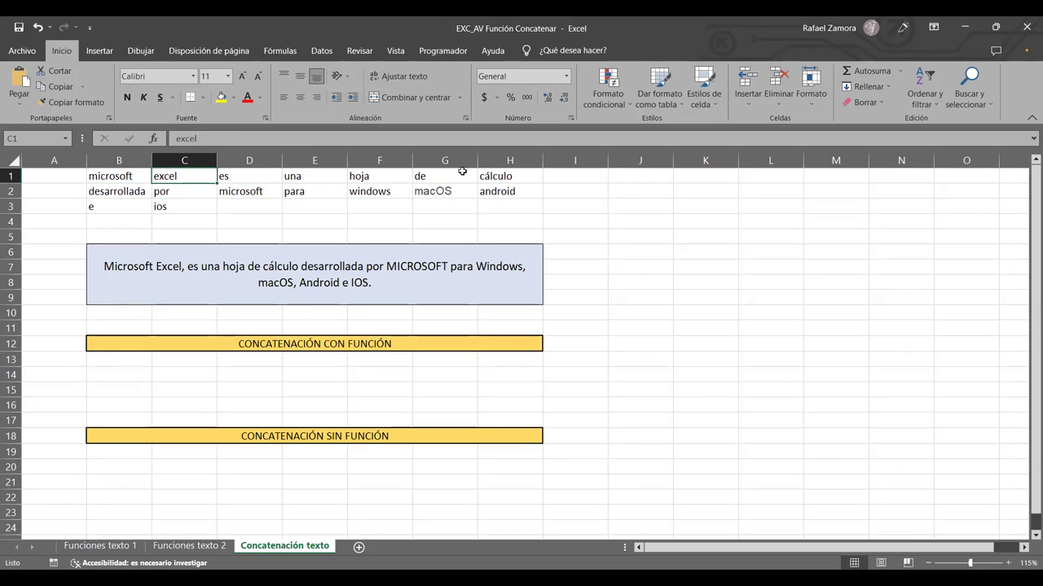
{"action": "left_click", "coordinate": [237, 191]}
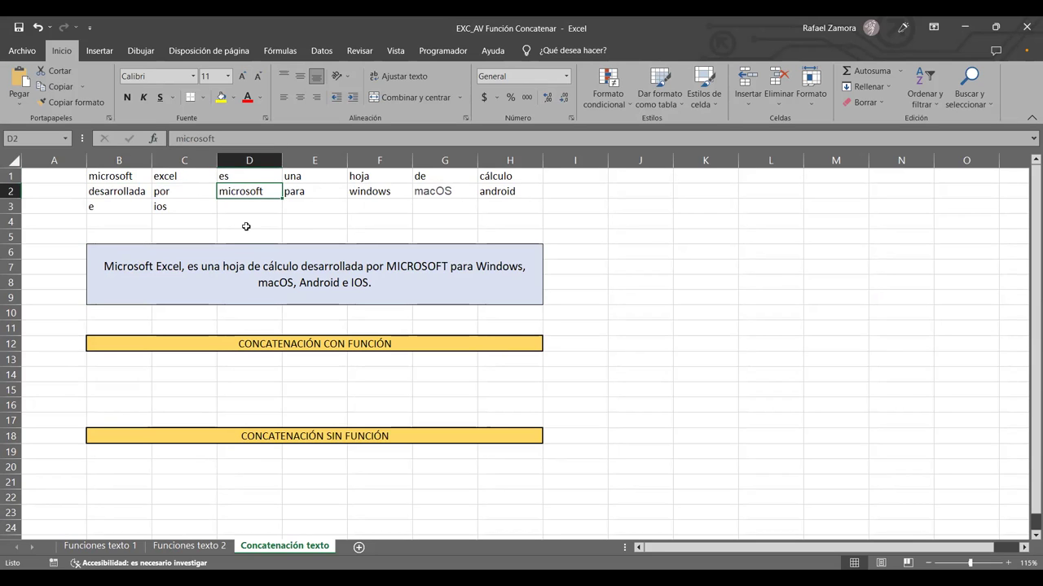
{"action": "left_click", "coordinate": [373, 195]}
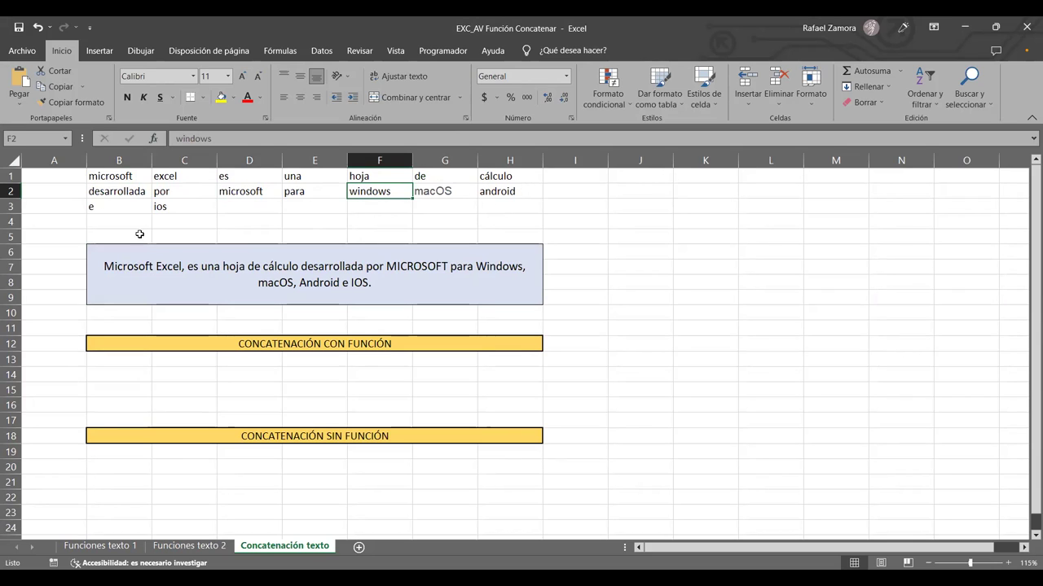
{"action": "left_click", "coordinate": [344, 303]}
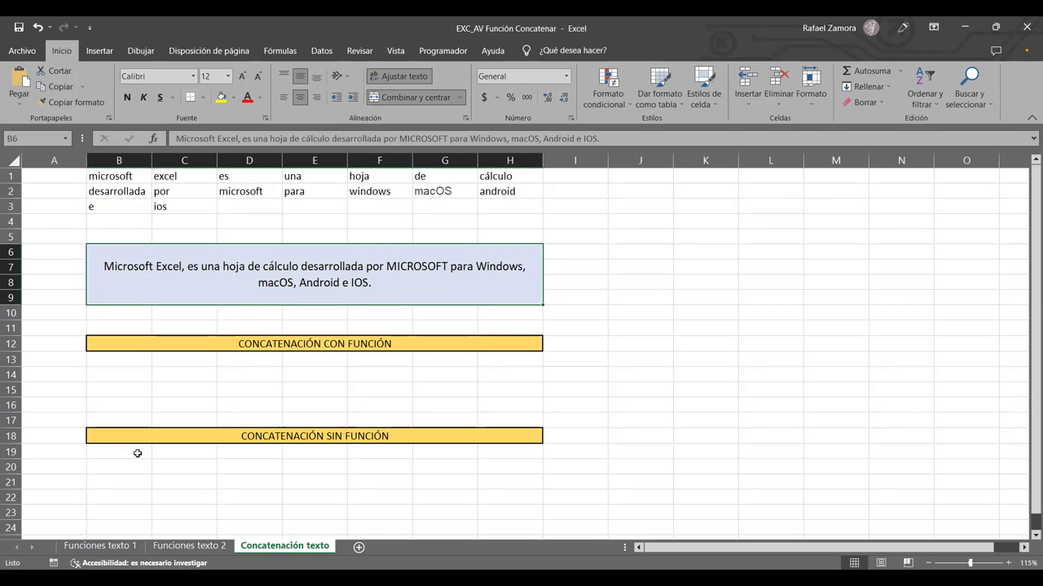
Merge B19:H21 with Combinar y centrar and align its content to the middle vertically.
{"action": "mouse_move", "coordinate": [138, 454]}
{"action": "left_mouse_down"}
{"action": "mouse_move", "coordinate": [533, 470]}
{"action": "mouse_move", "coordinate": [530, 479]}
{"action": "left_mouse_up"}
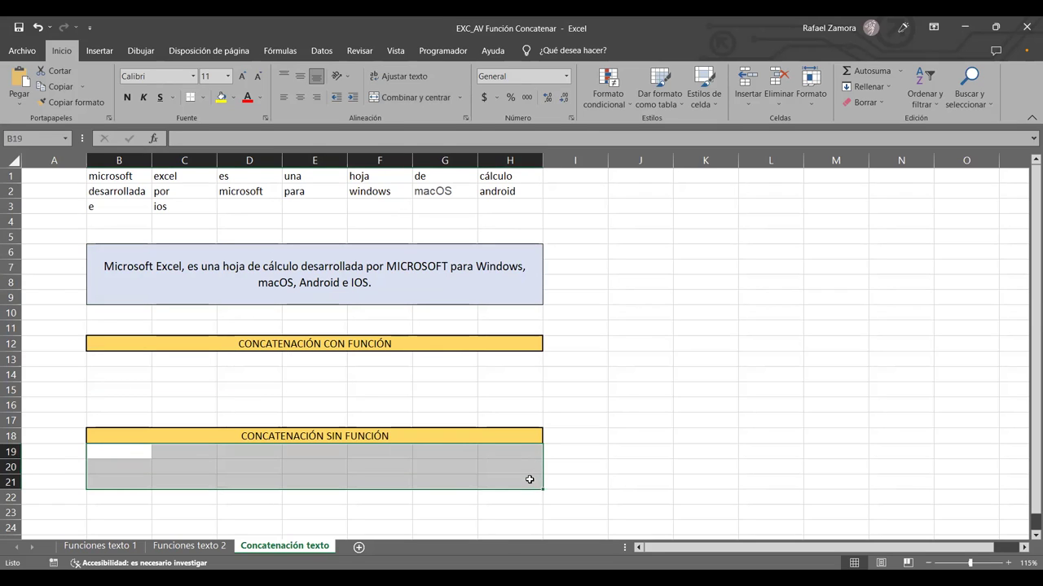
{"action": "left_click", "coordinate": [415, 98]}
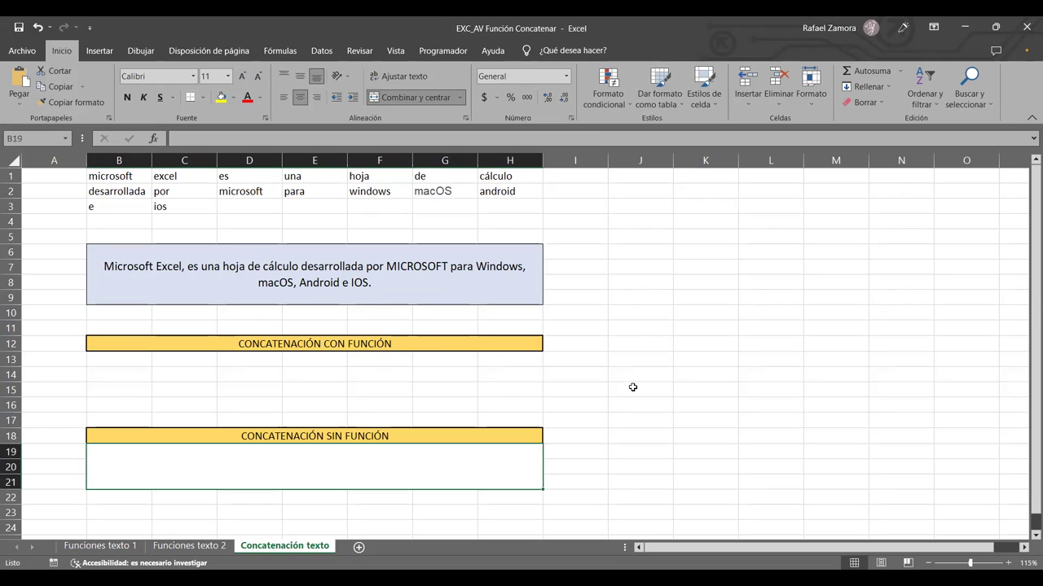
{"action": "left_click", "coordinate": [299, 76]}
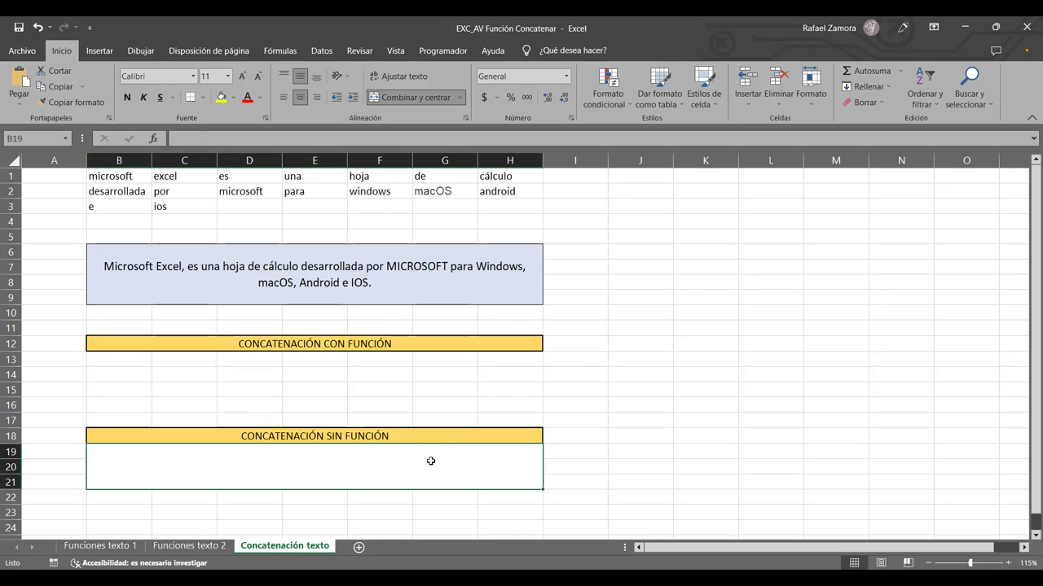
Start a =NOMPROPIO( formula in the merged cell joining B1 and C1 with &.
{"action": "type", "text": "="}
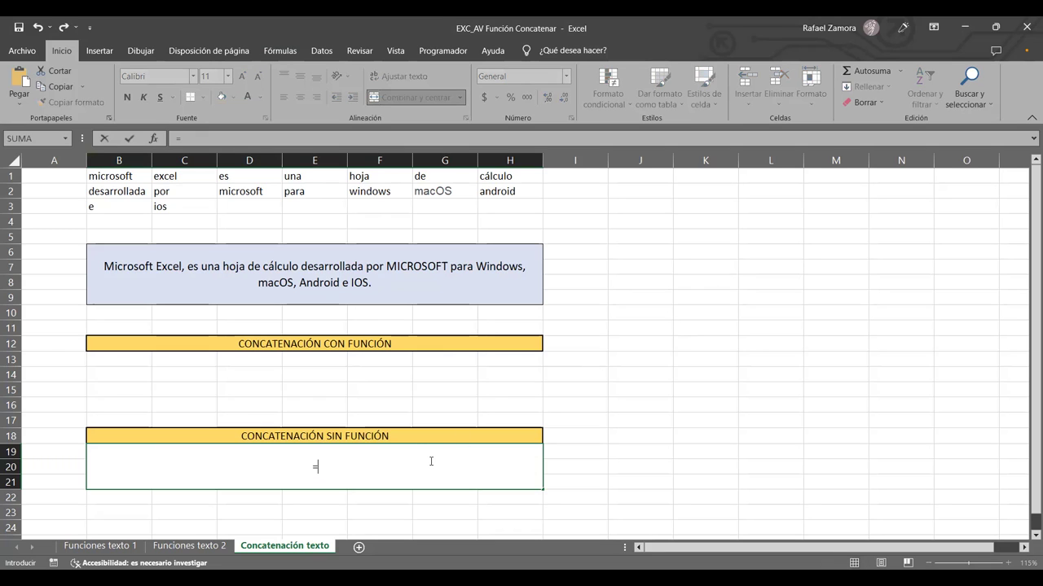
{"action": "type", "text": "nom"}
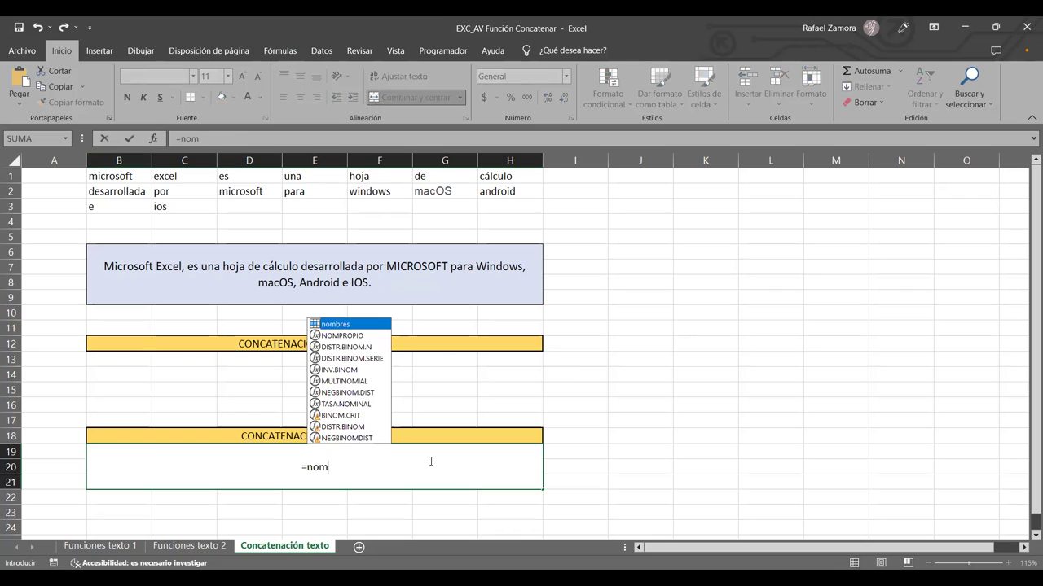
{"action": "key", "text": "Down"}
{"action": "key", "text": "Tab"}
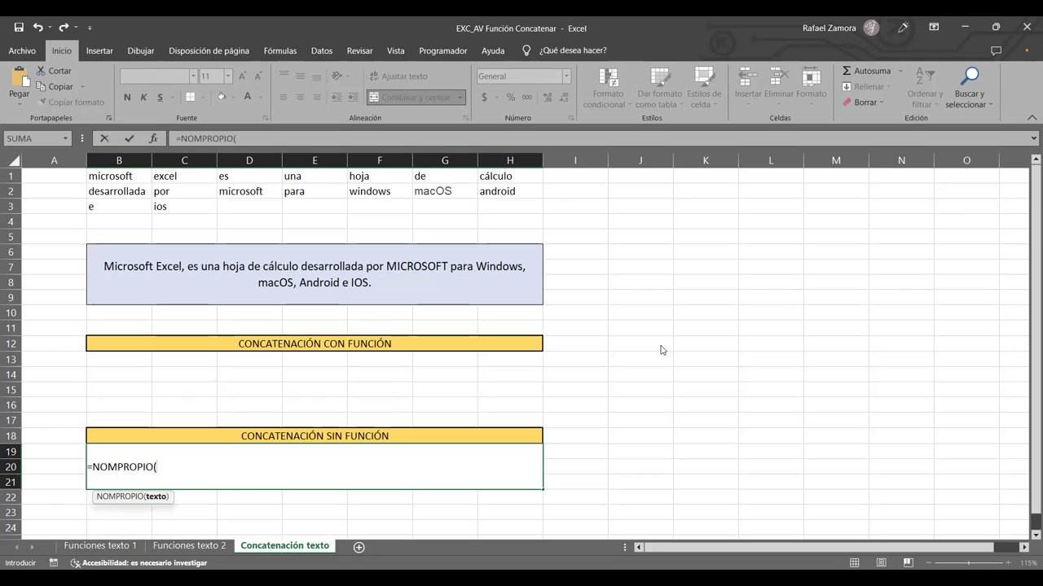
{"action": "left_click", "coordinate": [124, 174]}
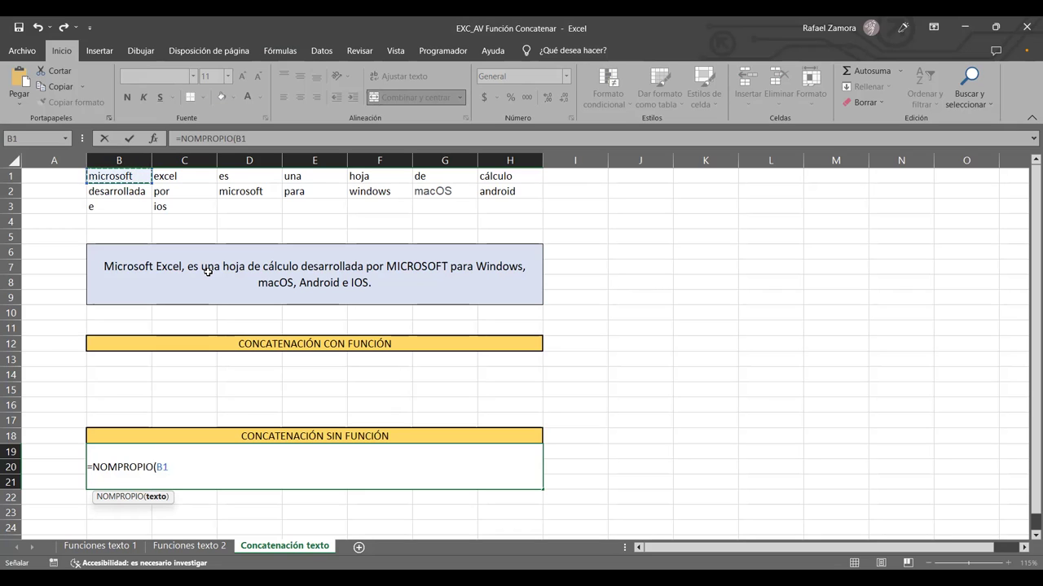
{"action": "type", "text": "&"}
{"action": "left_click", "coordinate": [189, 176]}
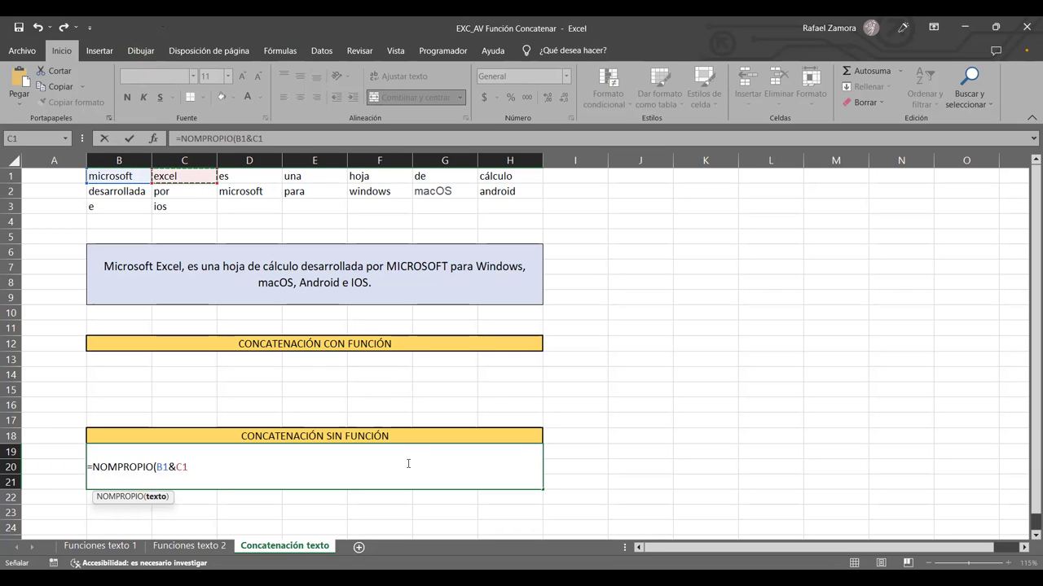
Insert a space between B1 and C1, commit =NOMPROPIO(B1&" "&C1), and reopen it for editing.
{"action": "key", "text": "BackSpace"}
{"action": "key", "text": "BackSpace"}
{"action": "type", "text": "\" \"&"}
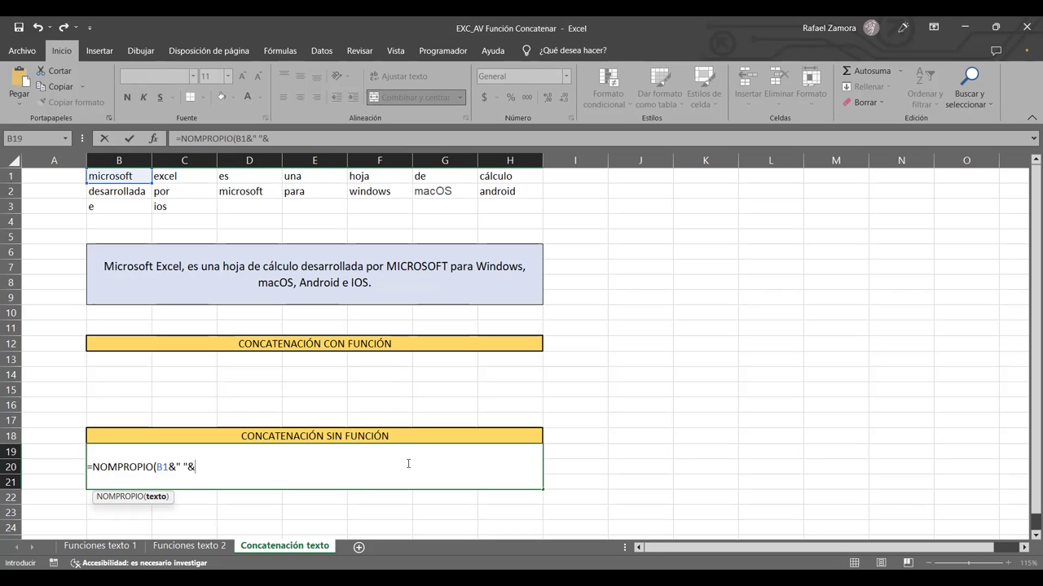
{"action": "left_click", "coordinate": [187, 174]}
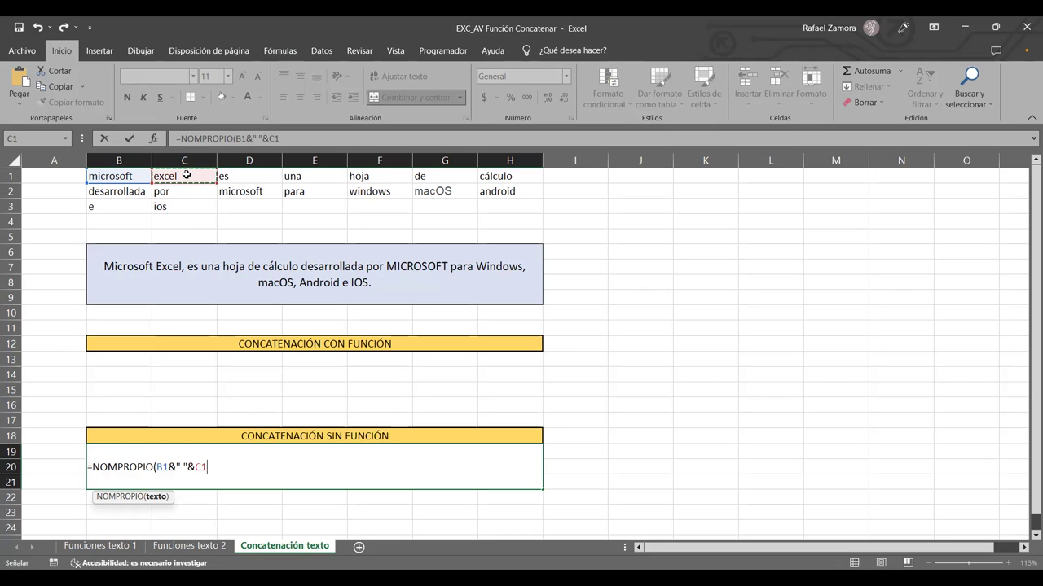
{"action": "type", "text": ")"}
{"action": "key", "text": "Return"}
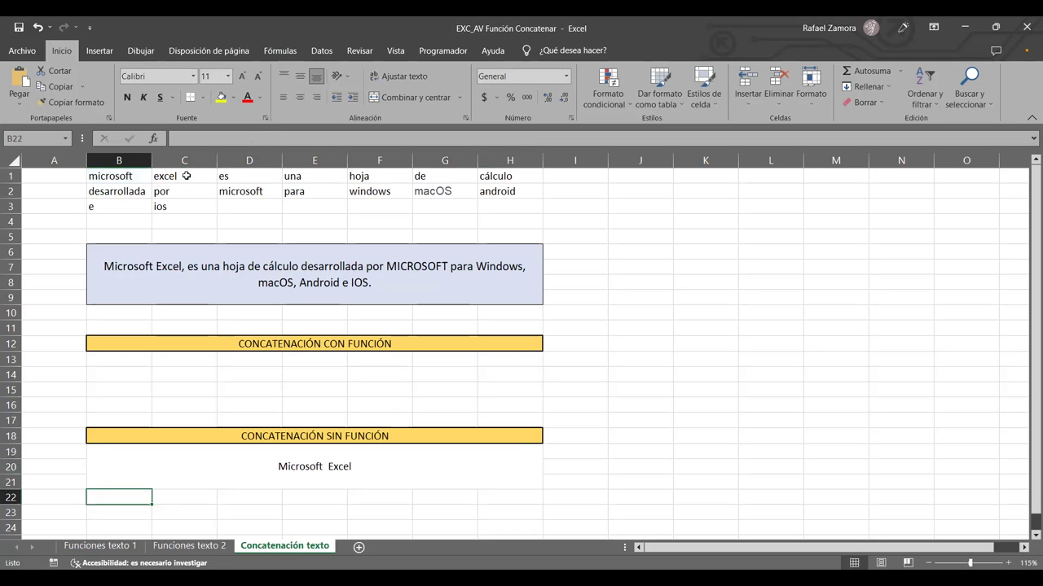
{"action": "key", "text": "Up"}
{"action": "key", "text": "F2"}
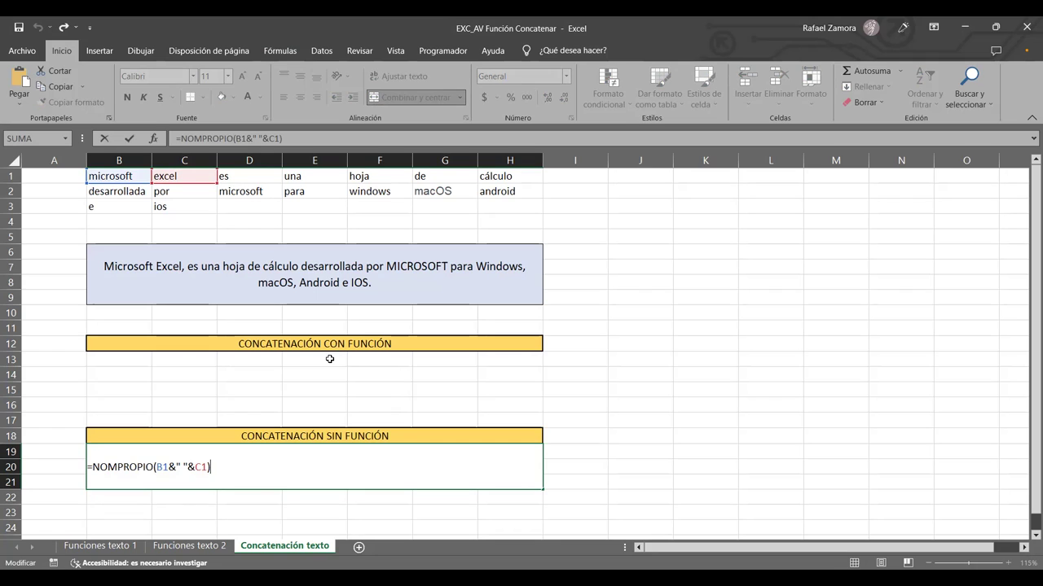
Append a comma, the word in D1 and a trailing space: &", "&D1&" "&.
{"action": "type", "text": "&"}
{"action": "left_click", "coordinate": [250, 180]}
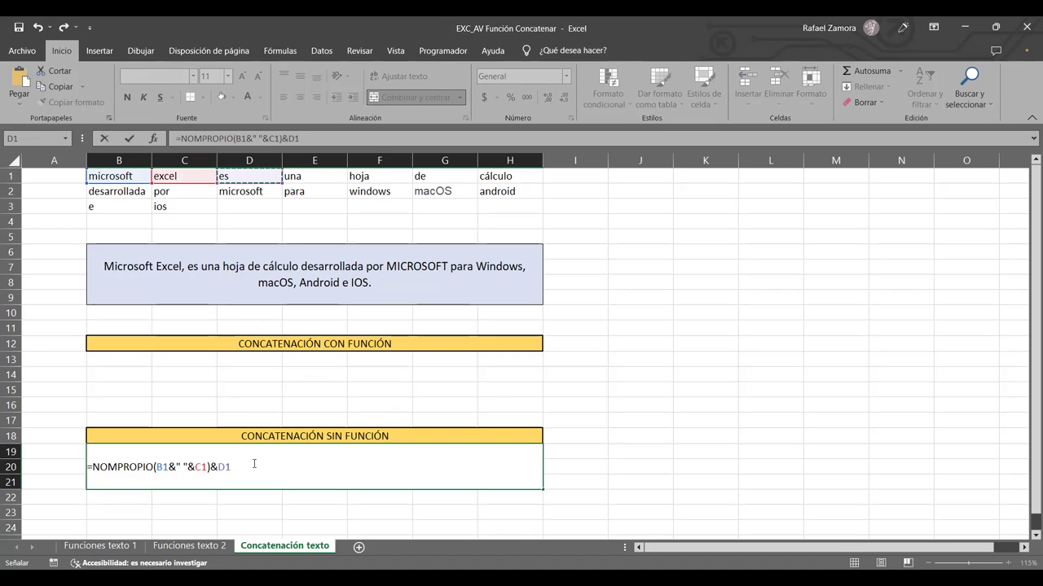
{"action": "left_click", "coordinate": [224, 481]}
{"action": "type", "text": "&"}
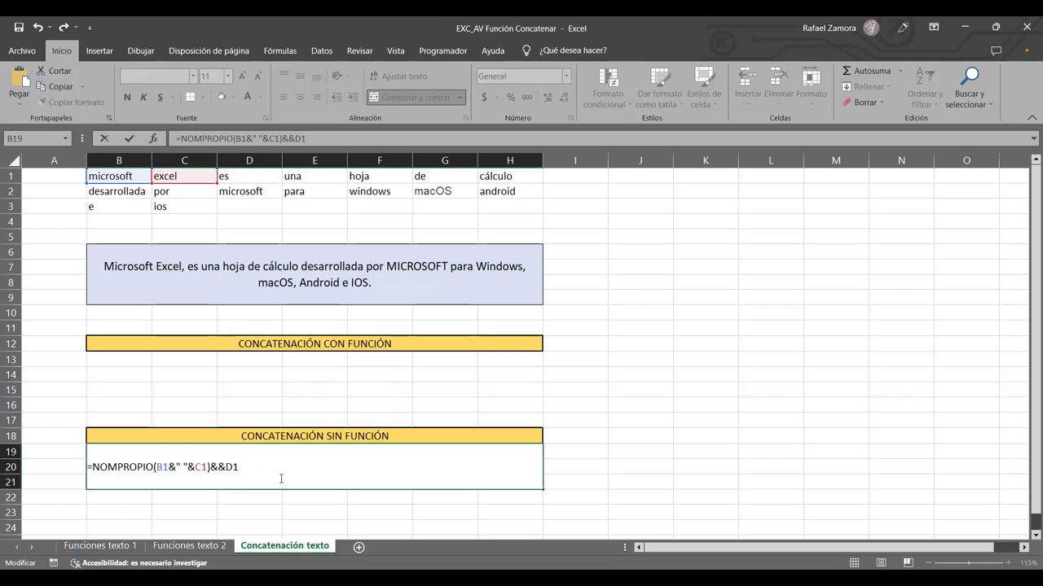
{"action": "type", "text": "\","}
{"action": "type", "text": " \""}
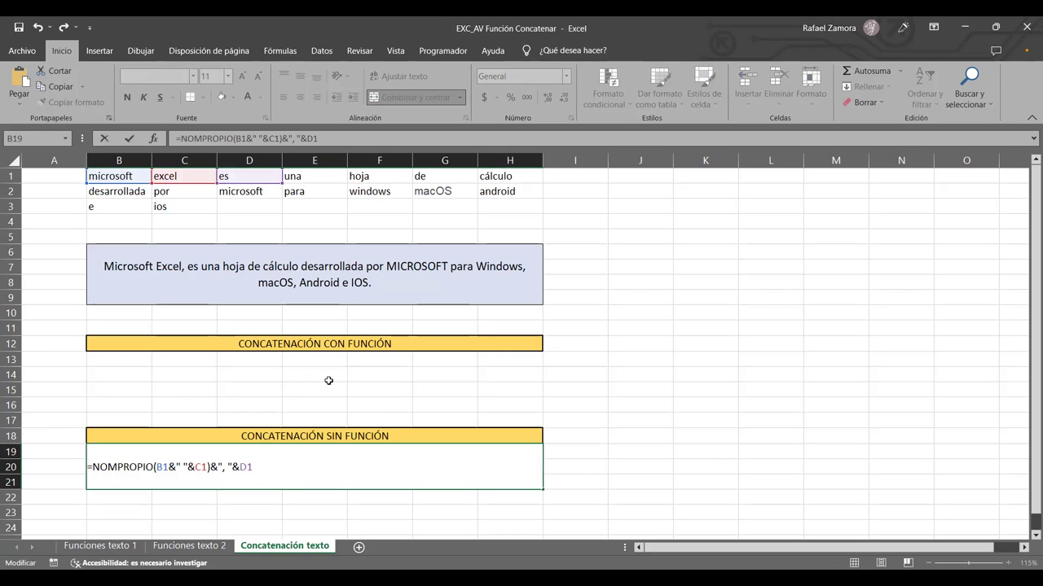
{"action": "type", "text": "&D1&\" \"&"}
Chain E1 and F1 onto the formula, each followed by a space separator.
{"action": "left_click", "coordinate": [303, 189]}
{"action": "left_click", "coordinate": [307, 177]}
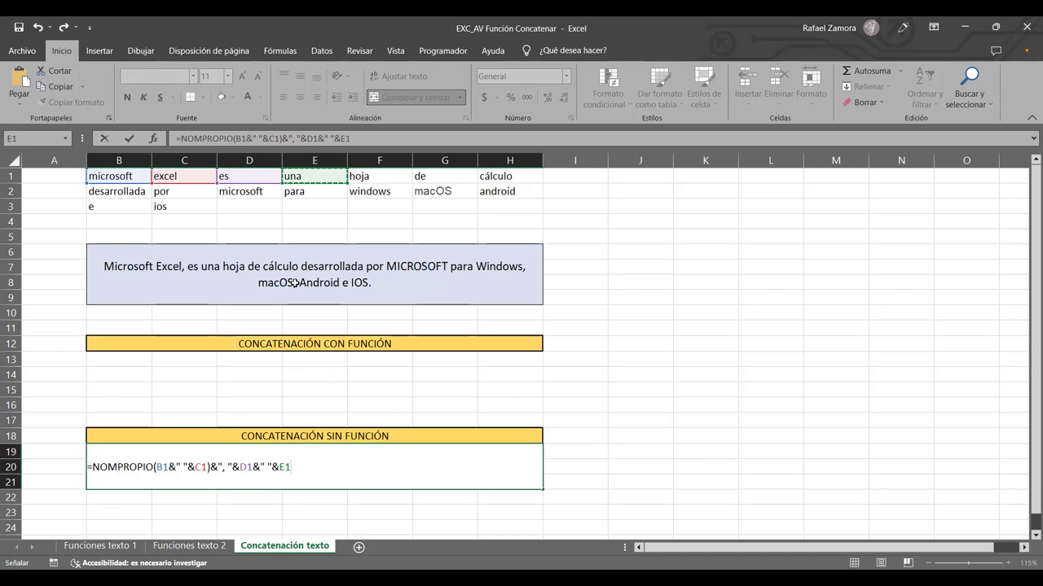
{"action": "type", "text": ","}
{"action": "key", "text": "BackSpace"}
{"action": "type", "text": "&\" \"&"}
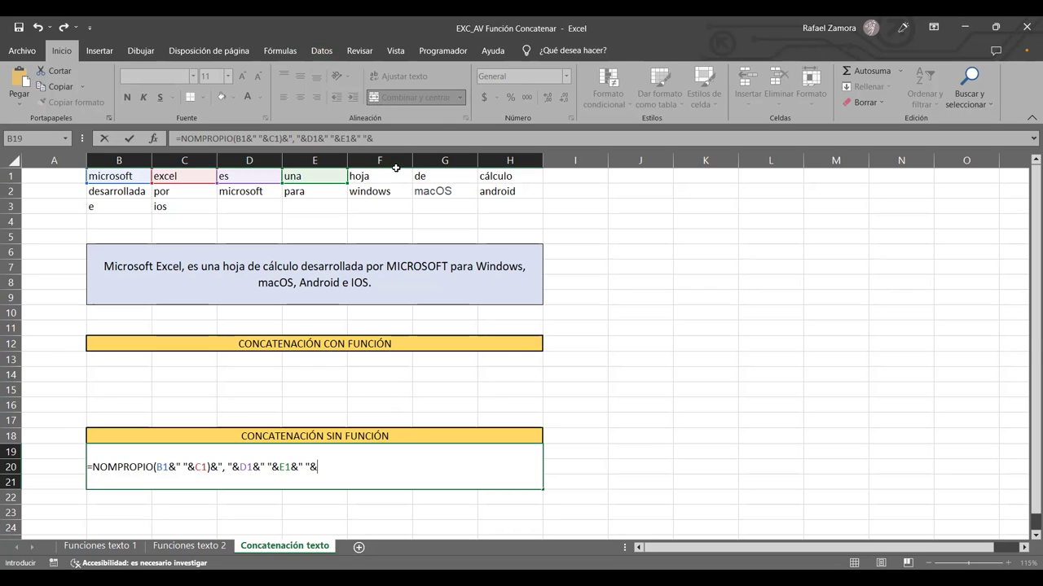
{"action": "left_click", "coordinate": [371, 176]}
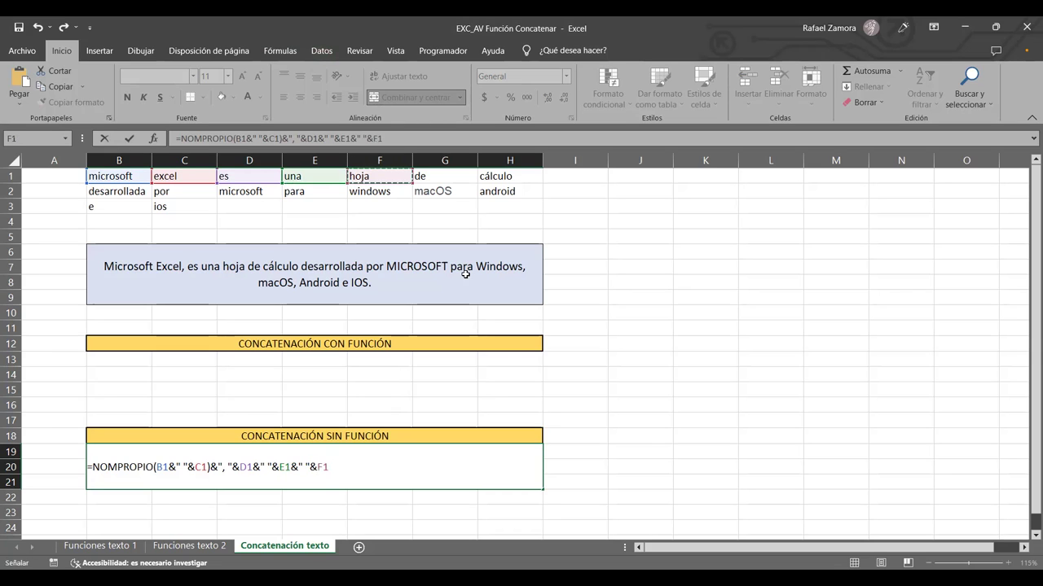
{"action": "type", "text": "&\" \"&"}
Add G1, H1, B2 and C2 to the formula, separated by spaces.
{"action": "left_click", "coordinate": [449, 176]}
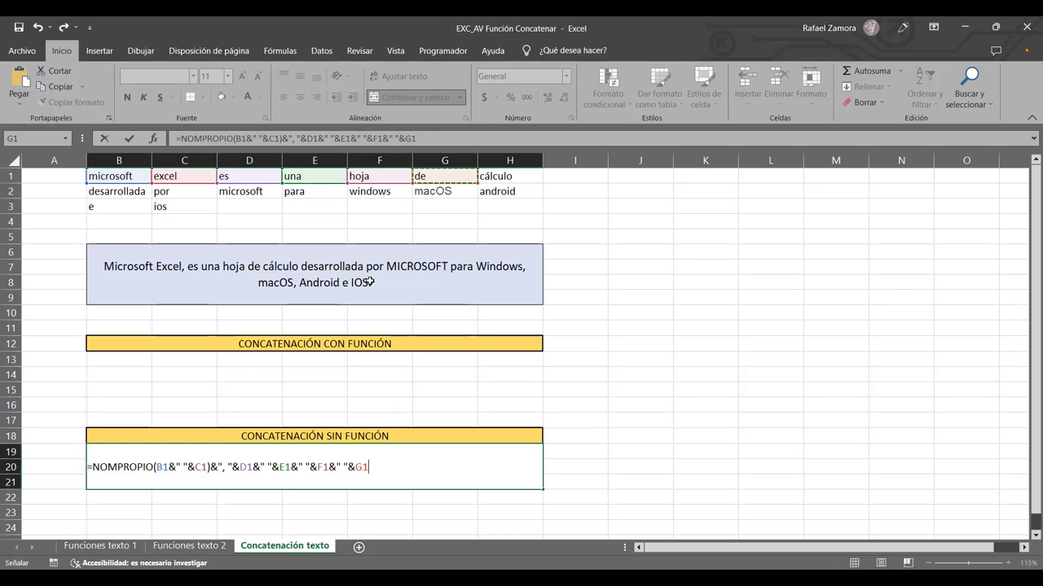
{"action": "type", "text": "&\" \""}
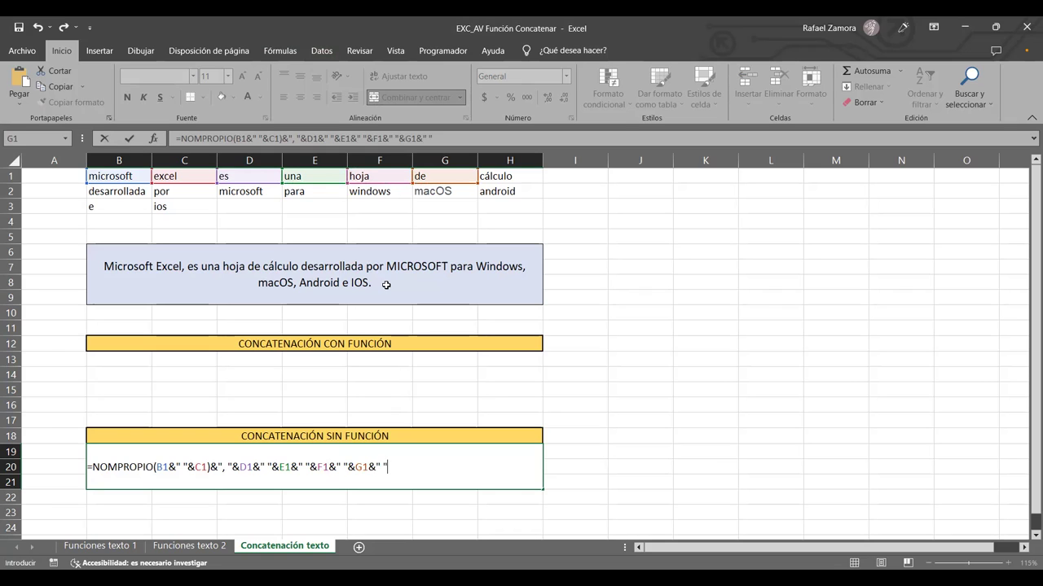
{"action": "type", "text": "&"}
{"action": "left_click", "coordinate": [502, 175]}
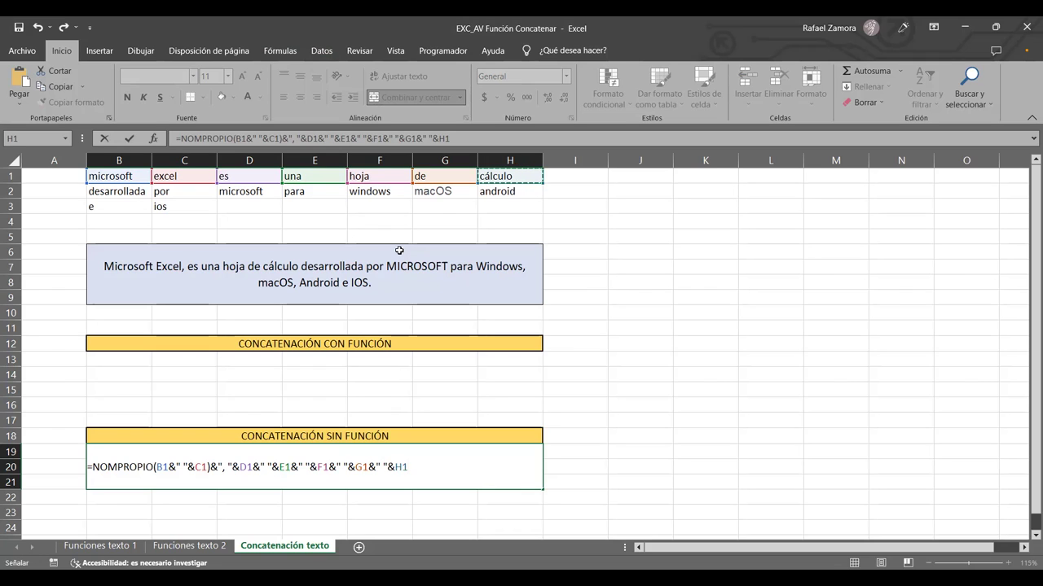
{"action": "type", "text": "&\" \"&"}
{"action": "left_click", "coordinate": [116, 192]}
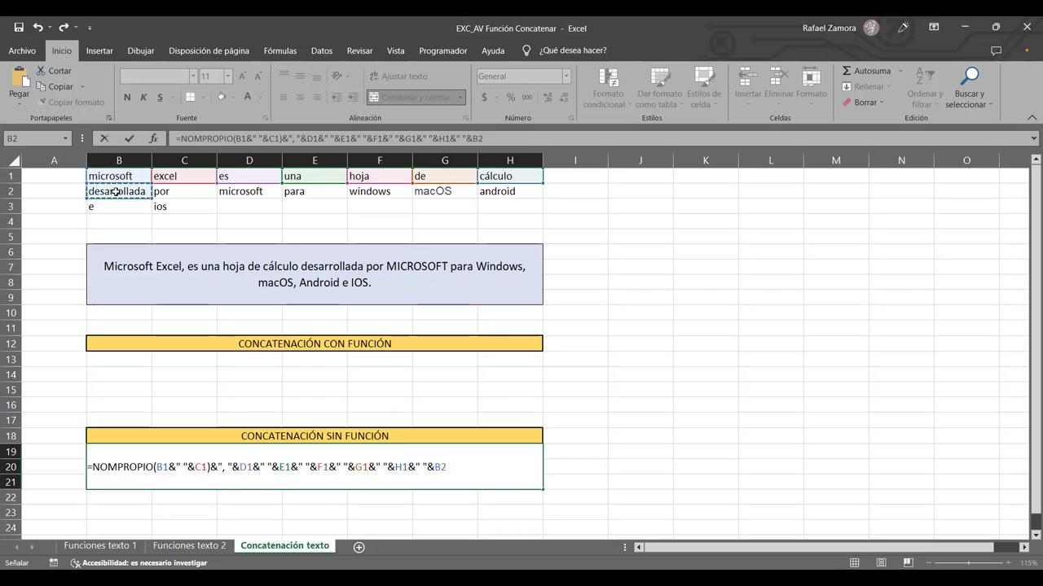
{"action": "type", "text": "&\" "}
{"action": "type", "text": "\"&"}
{"action": "left_click", "coordinate": [193, 194]}
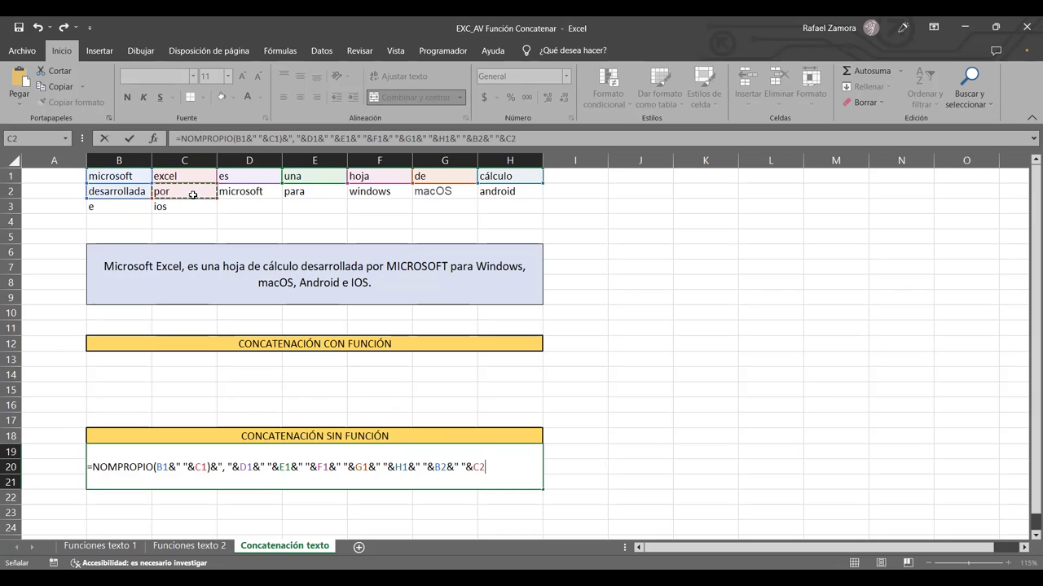
{"action": "type", "text": "&\" "}
{"action": "type", "text": "\"&"}
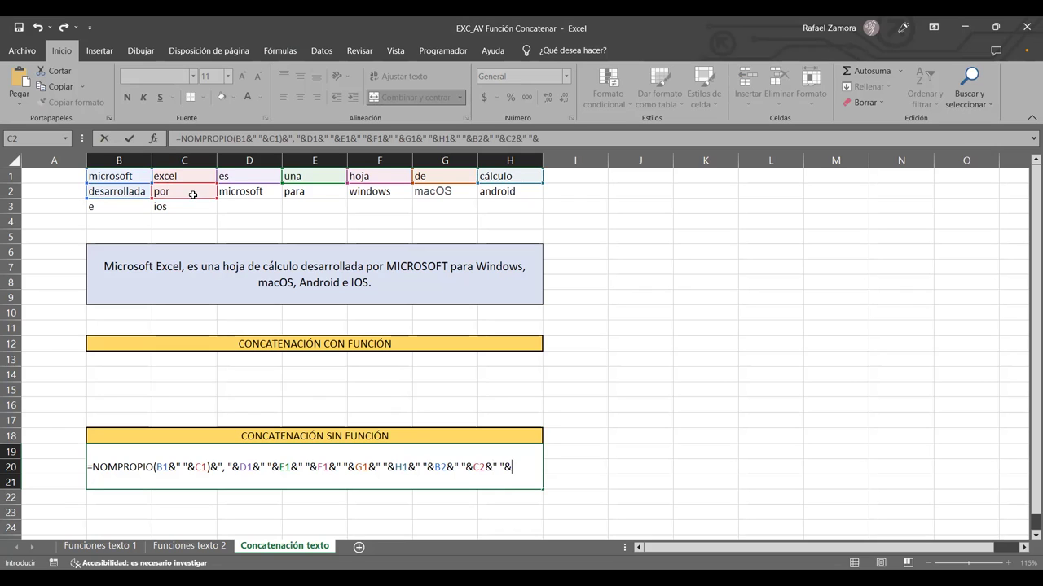
End the formula with MAYUSC(D2) and commit it, so the sentence ends in MICROSOFT.
{"action": "type", "text": "MAYUSC("}
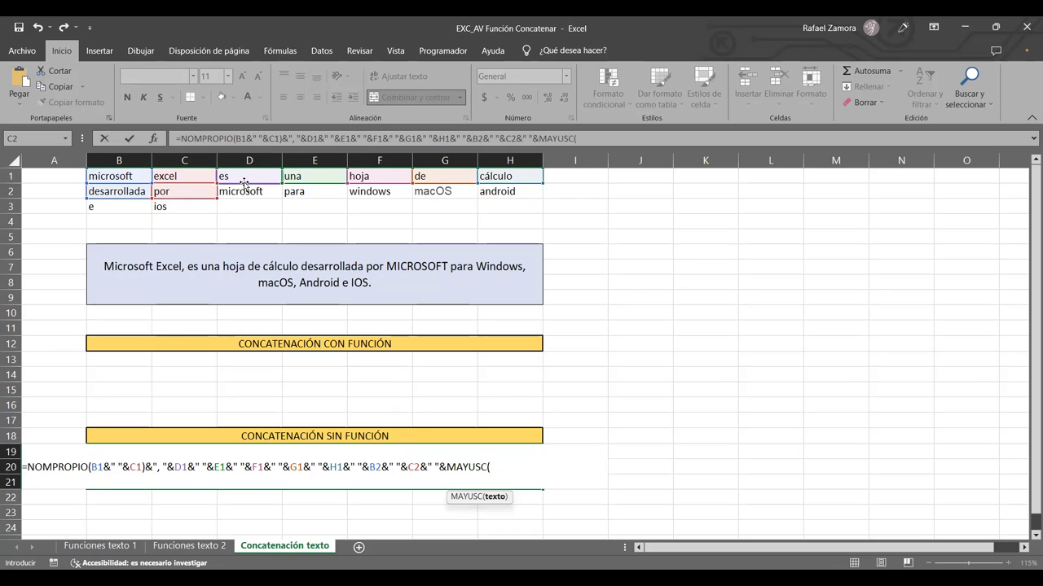
{"action": "left_click", "coordinate": [246, 189]}
{"action": "type", "text": ")"}
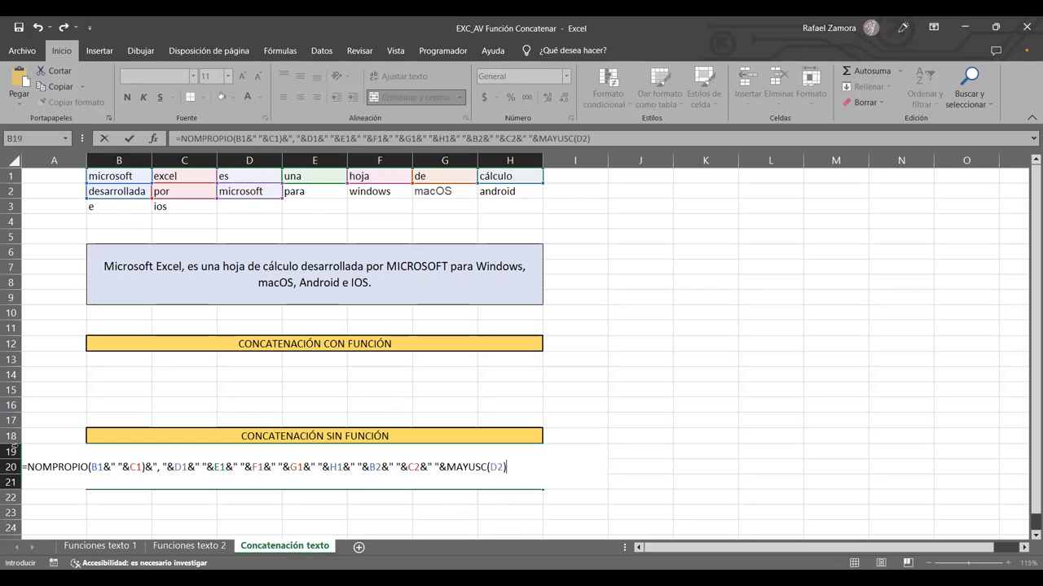
{"action": "key", "text": "Return"}
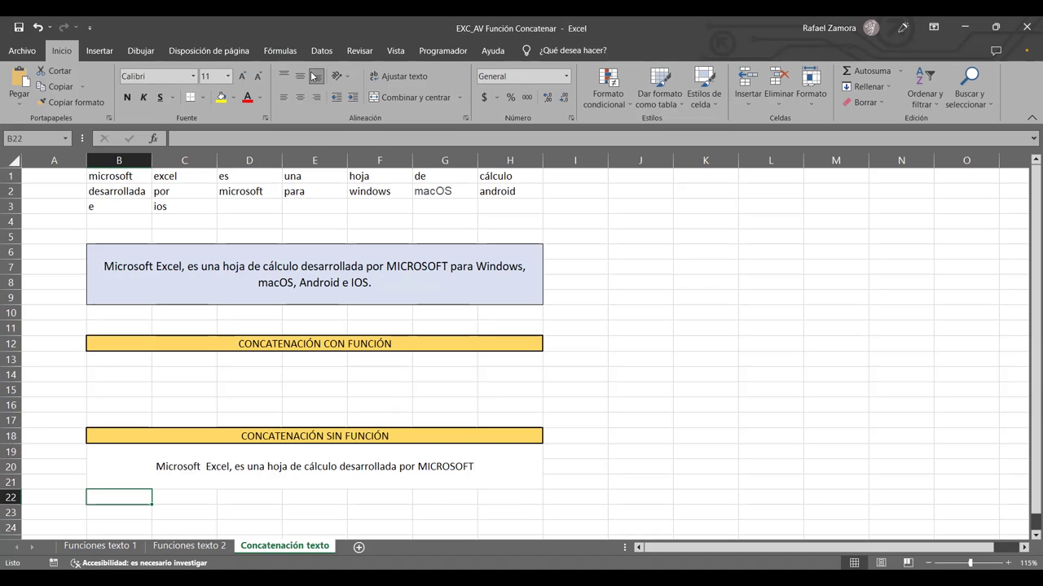
{"action": "double_click", "coordinate": [452, 460]}
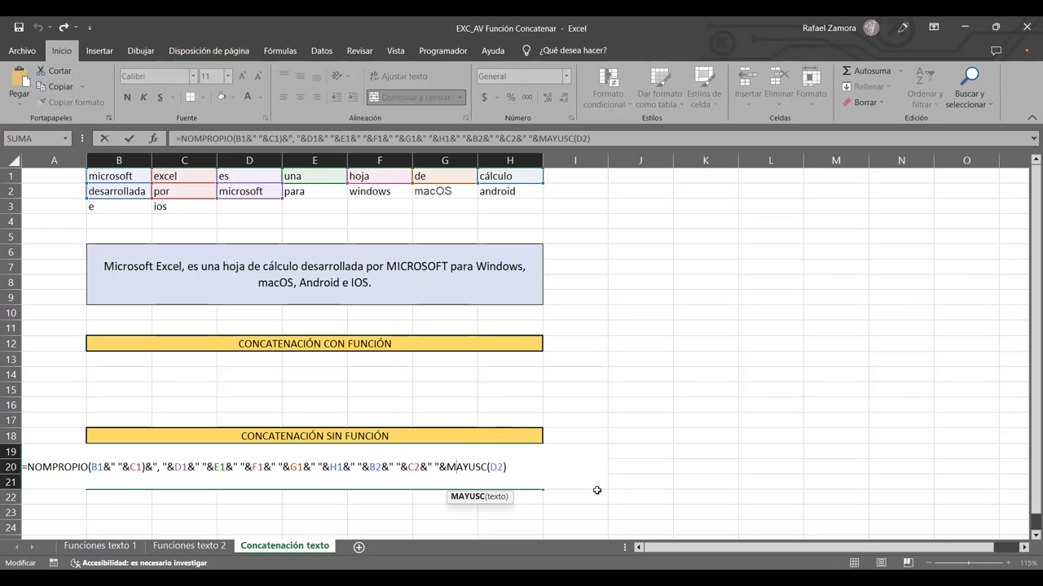
{"action": "key", "text": "Return"}
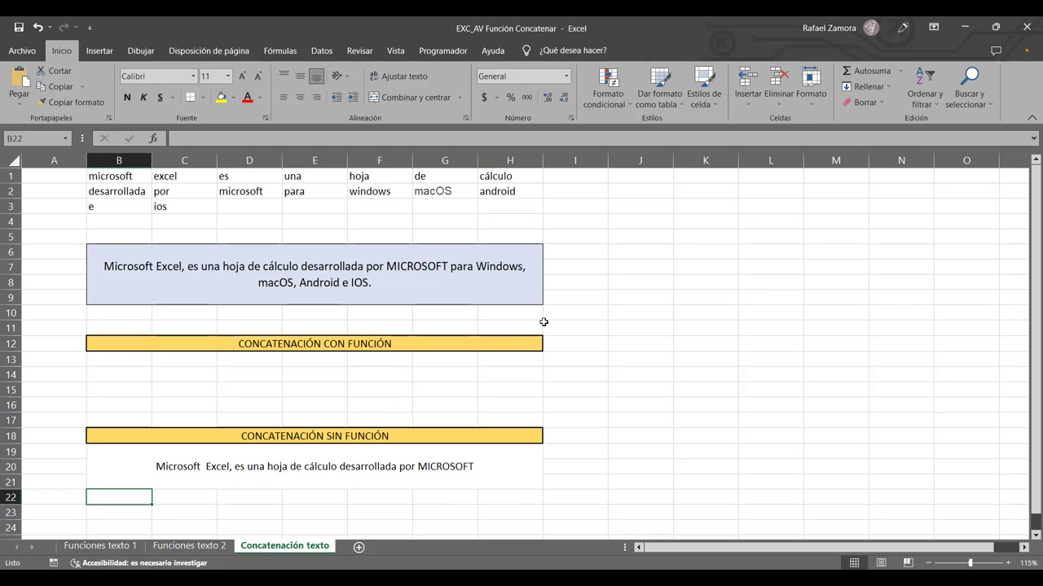
Recheck the sentence formula, then open G2's =MAYUSC(CONCAT(D2," ","avanzado")) on Funciones texto 1.
{"action": "double_click", "coordinate": [271, 450]}
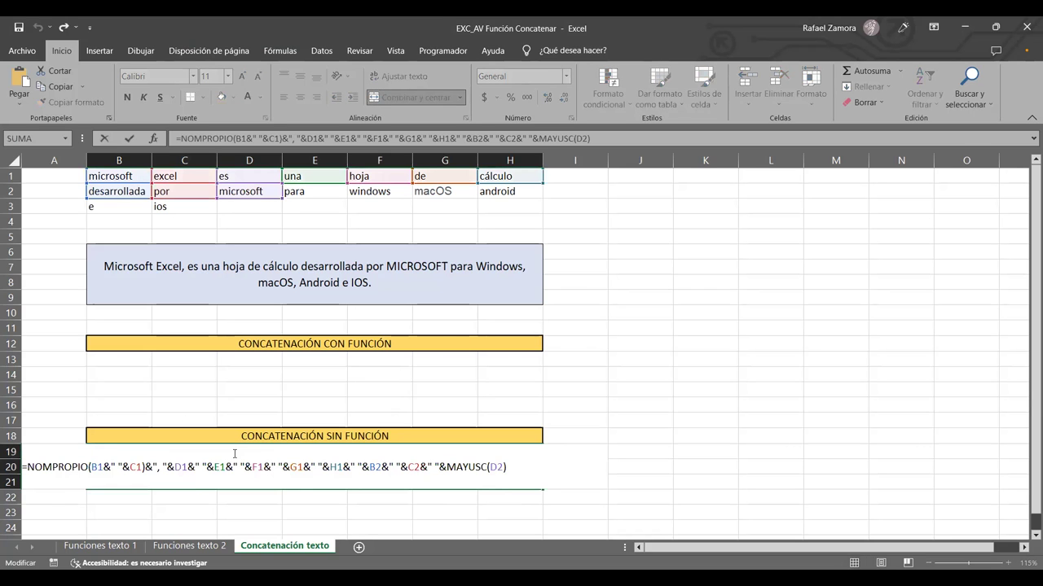
{"action": "key", "text": "Return"}
{"action": "left_click", "coordinate": [189, 546]}
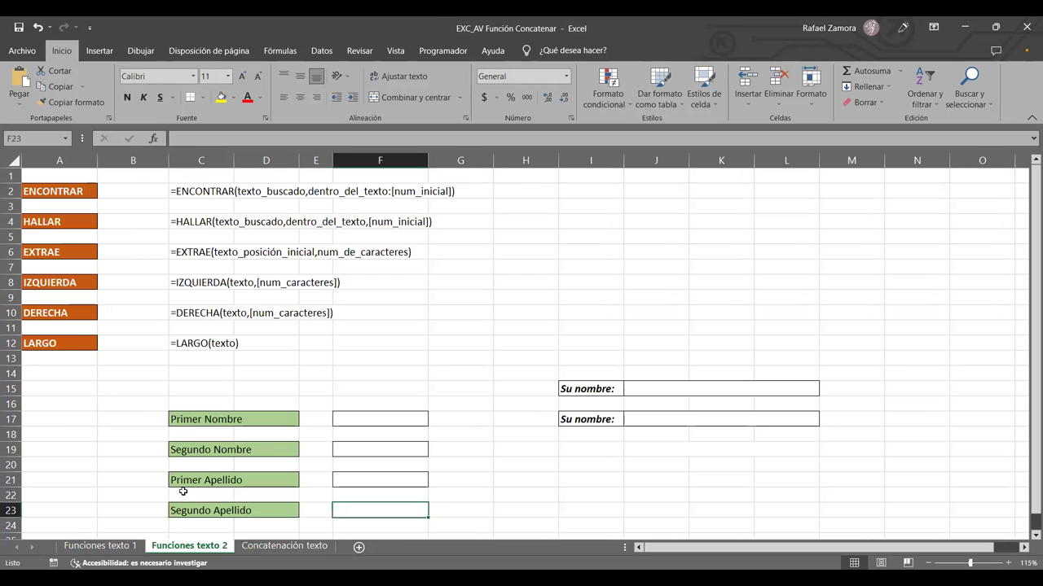
{"action": "left_click", "coordinate": [100, 546]}
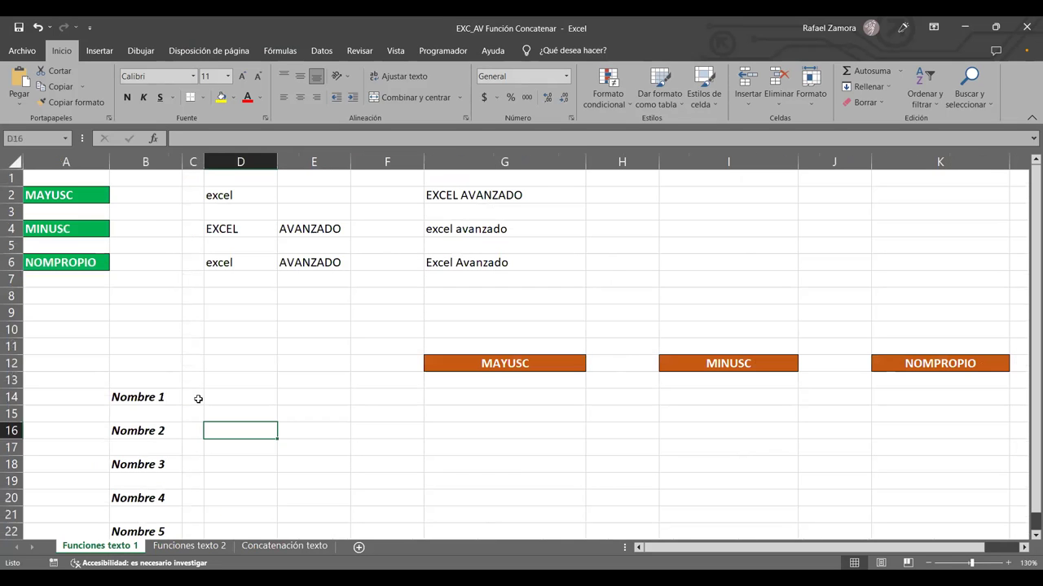
{"action": "left_click", "coordinate": [511, 191]}
{"action": "double_click", "coordinate": [485, 196]}
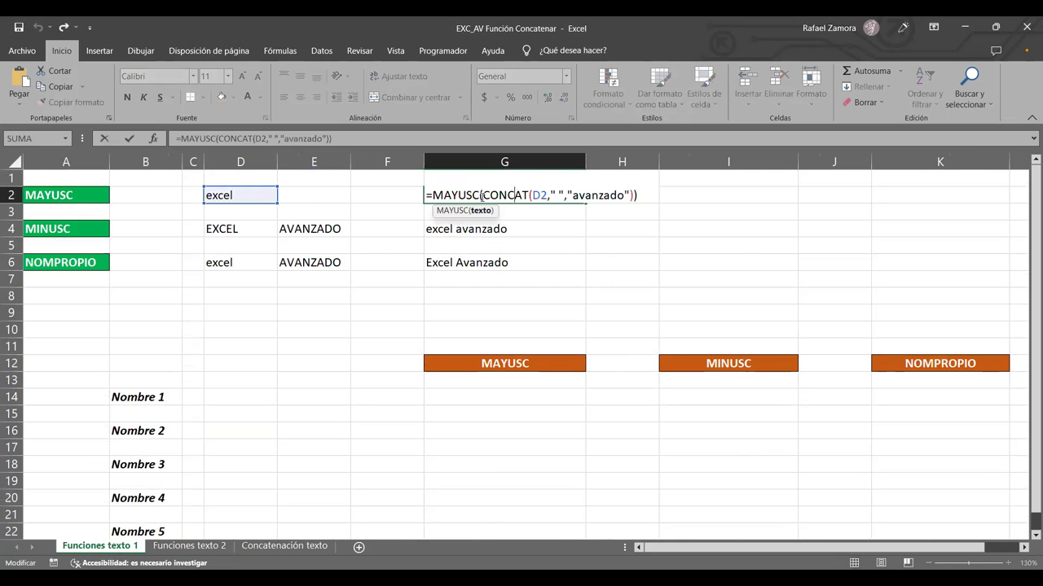
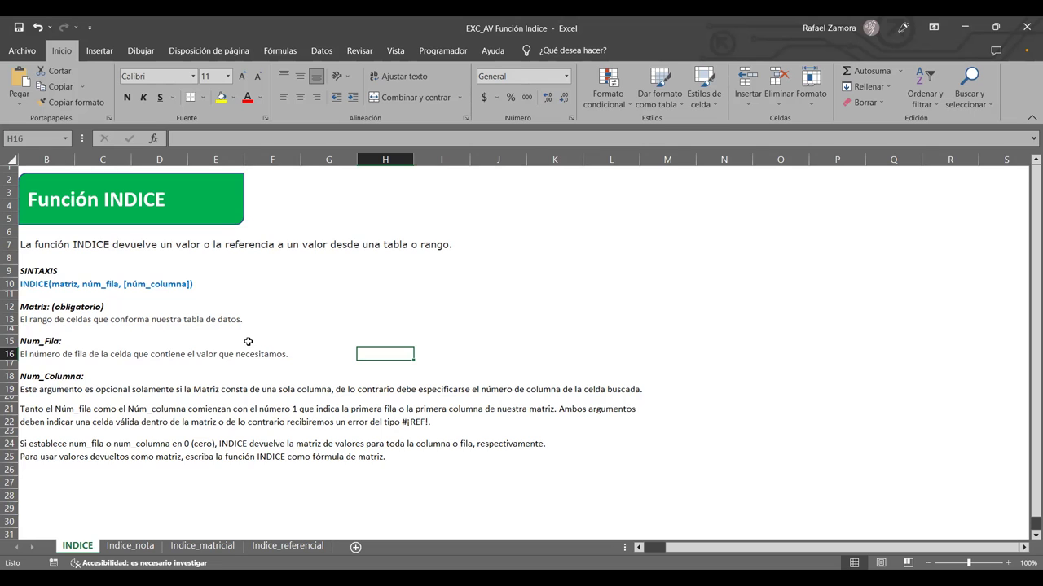
Switch to the Indice_nota grades sheet and select its FILA position cell H7.
{"action": "scroll", "coordinate": [248, 341], "scroll_direction": "up", "scroll_amount": 1, "text": "ctrl"}
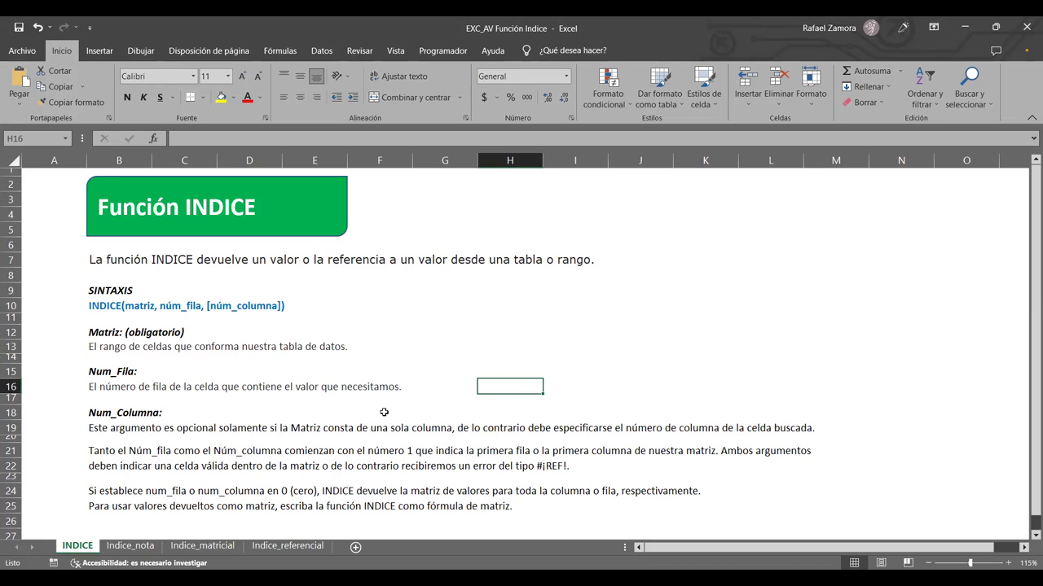
{"action": "left_click", "coordinate": [130, 546]}
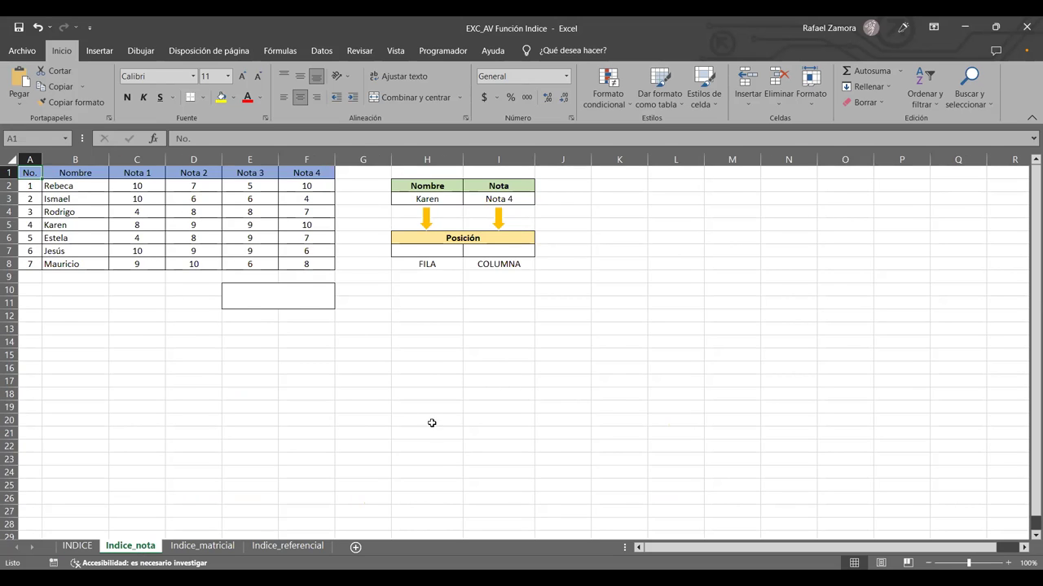
{"action": "scroll", "coordinate": [429, 416], "scroll_direction": "up", "scroll_amount": 2, "text": "ctrl"}
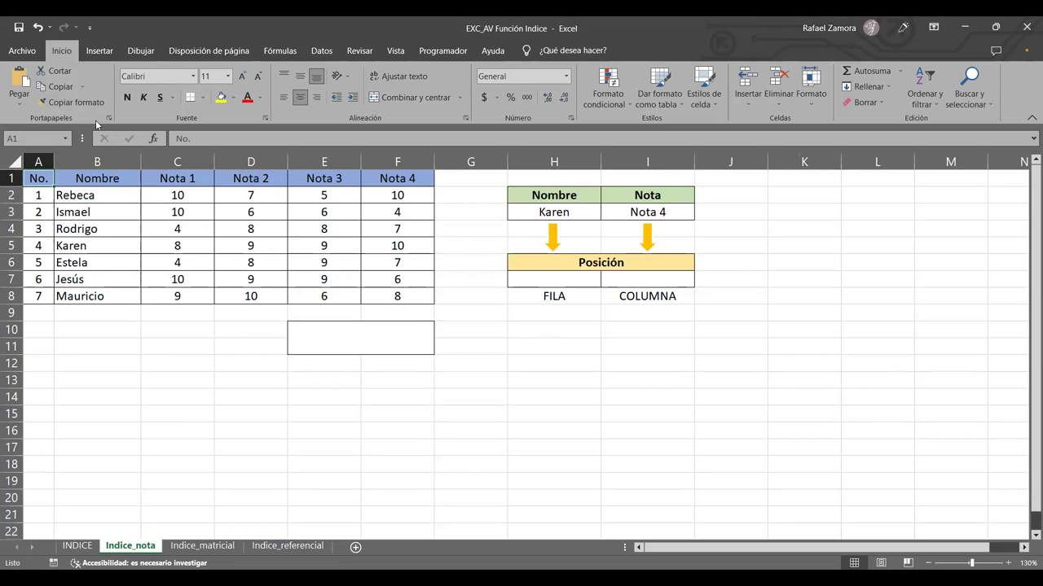
{"action": "left_click", "coordinate": [501, 382]}
{"action": "left_click", "coordinate": [546, 279]}
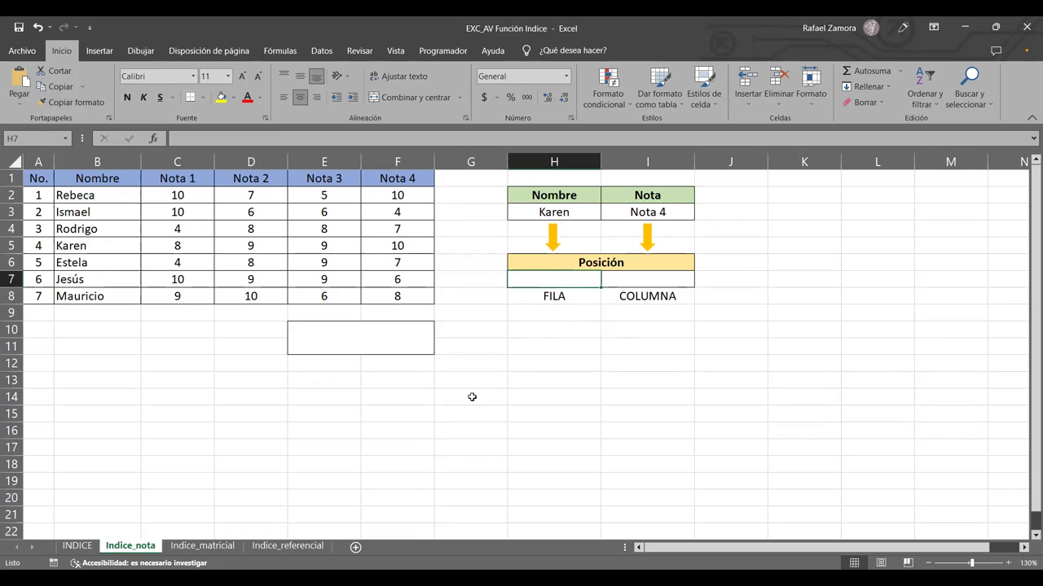
{"action": "left_click", "coordinate": [81, 546]}
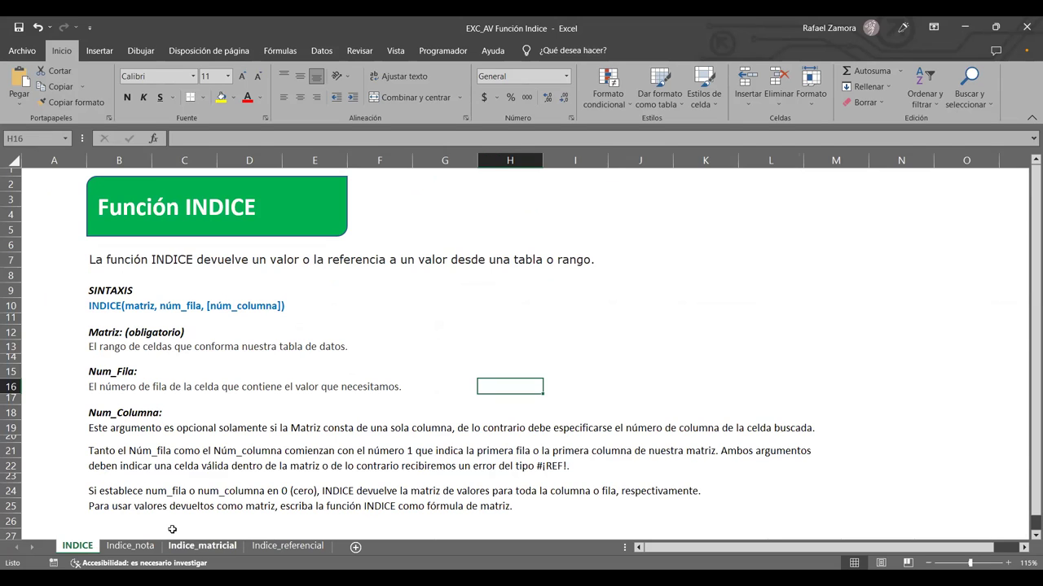
{"action": "left_click", "coordinate": [137, 546]}
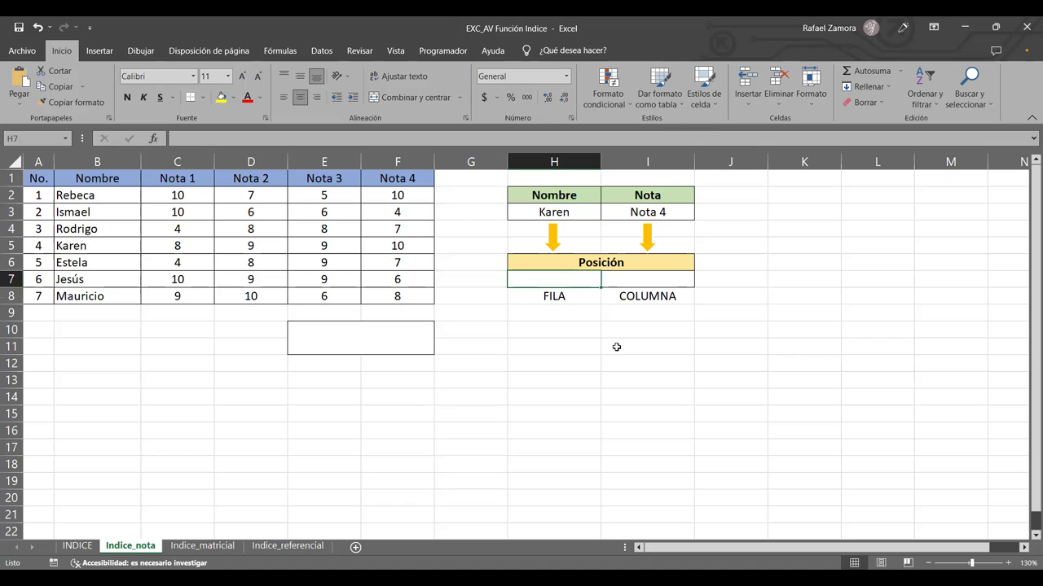
Enter =INDICE(B2:F8,4,2) in H7 so it returns 8.
{"action": "type", "text": "="}
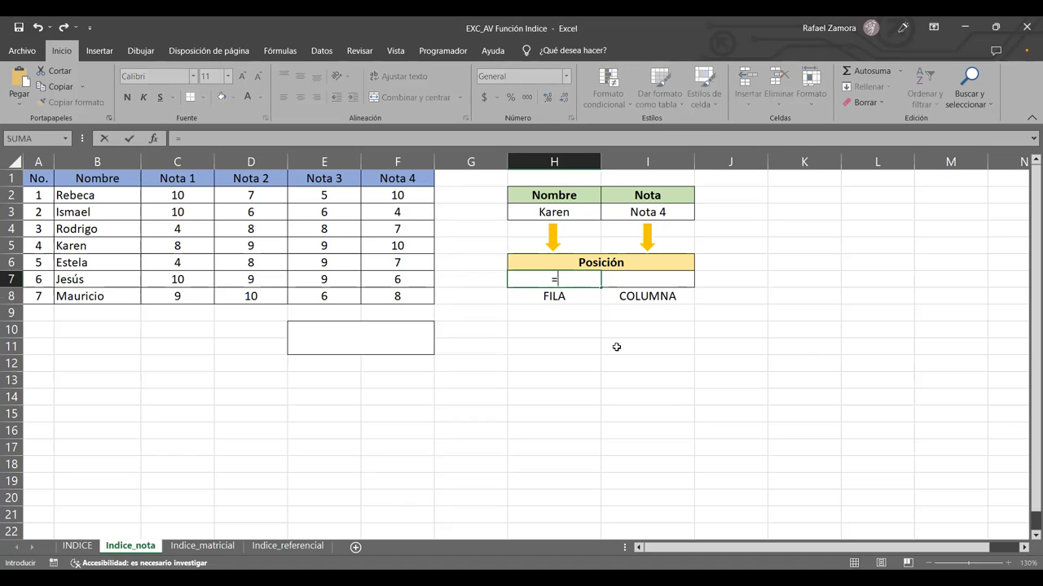
{"action": "type", "text": "ind"}
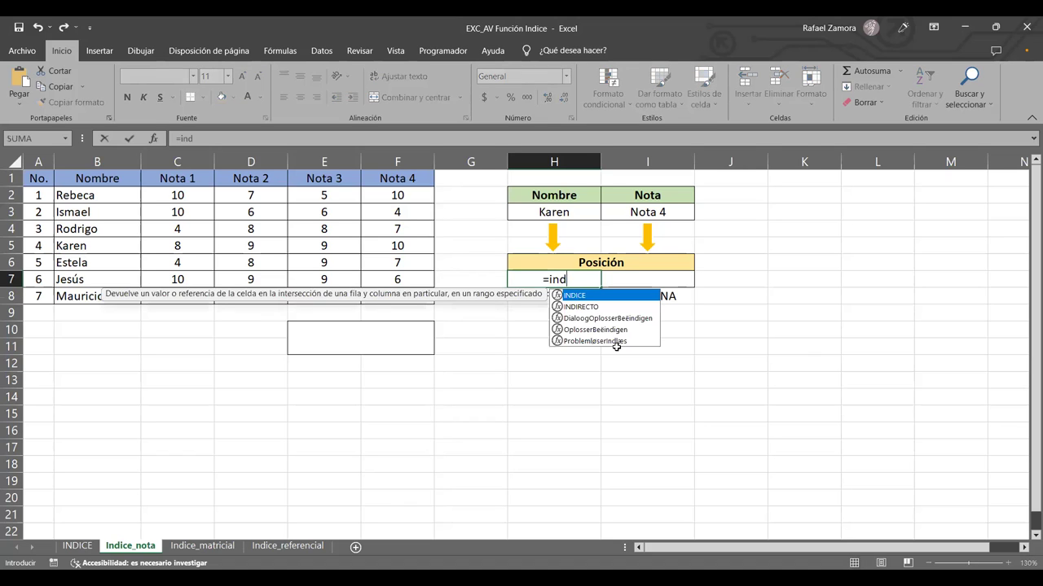
{"action": "key", "text": "Tab"}
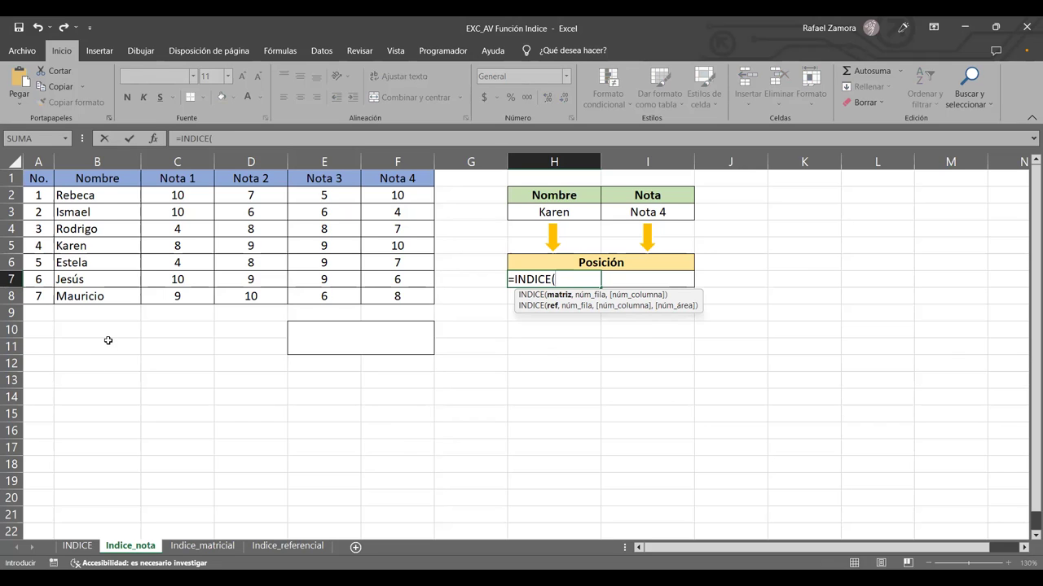
{"action": "left_click", "coordinate": [101, 195]}
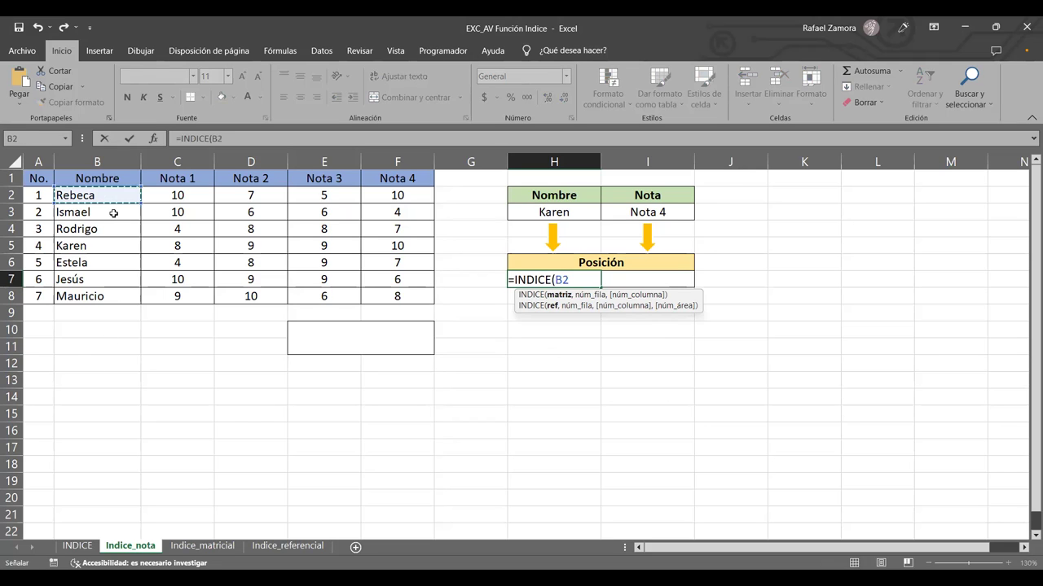
{"action": "left_click", "coordinate": [365, 293], "text": "shift"}
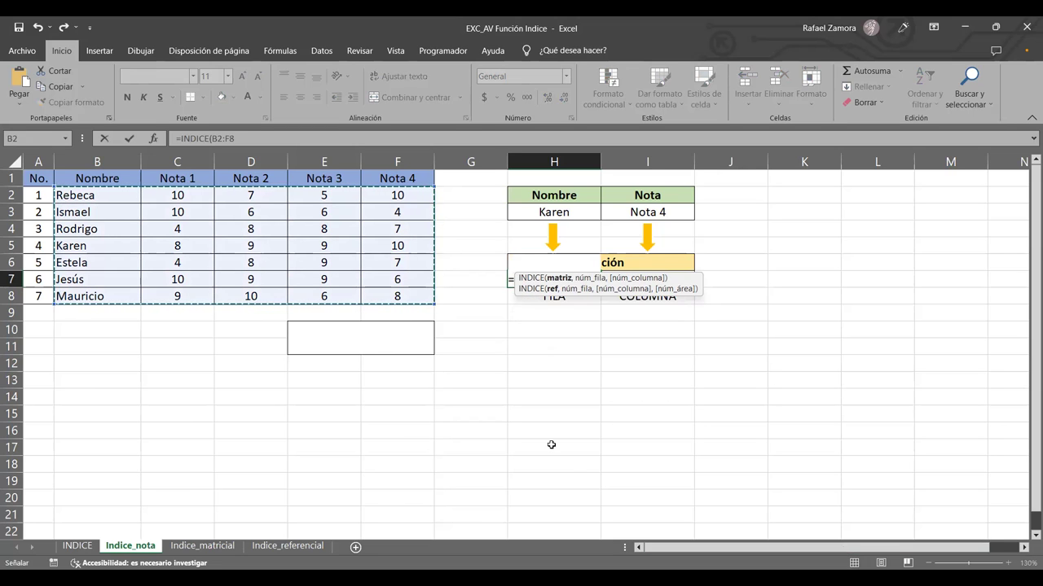
{"action": "type", "text": ",4"}
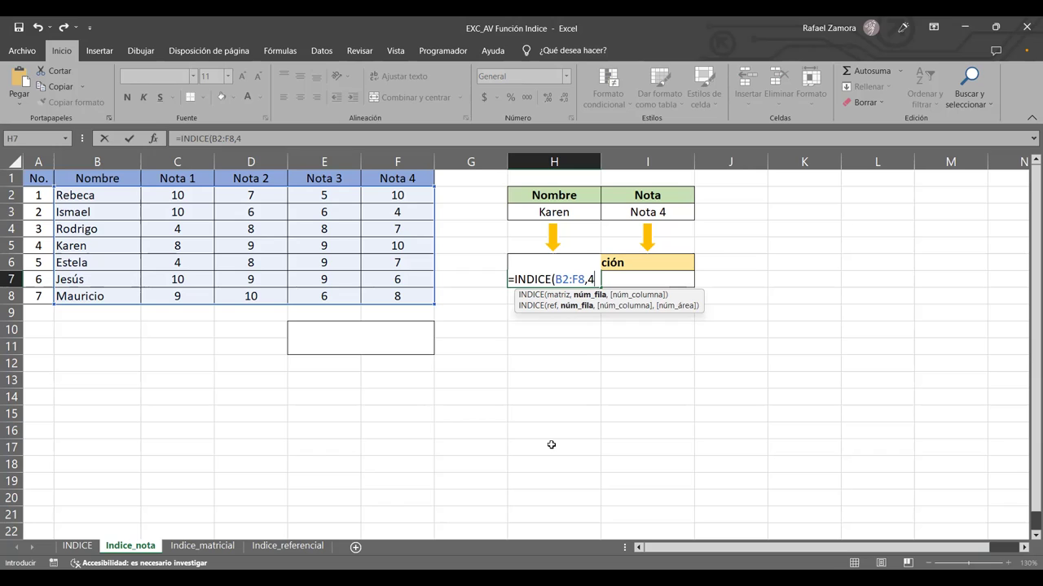
{"action": "type", "text": ","}
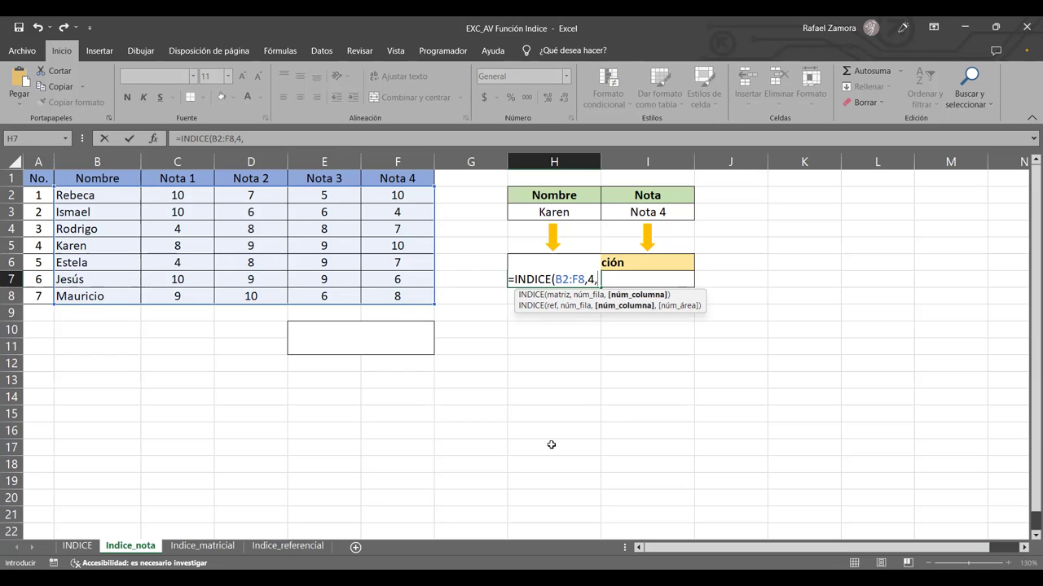
{"action": "type", "text": "2)"}
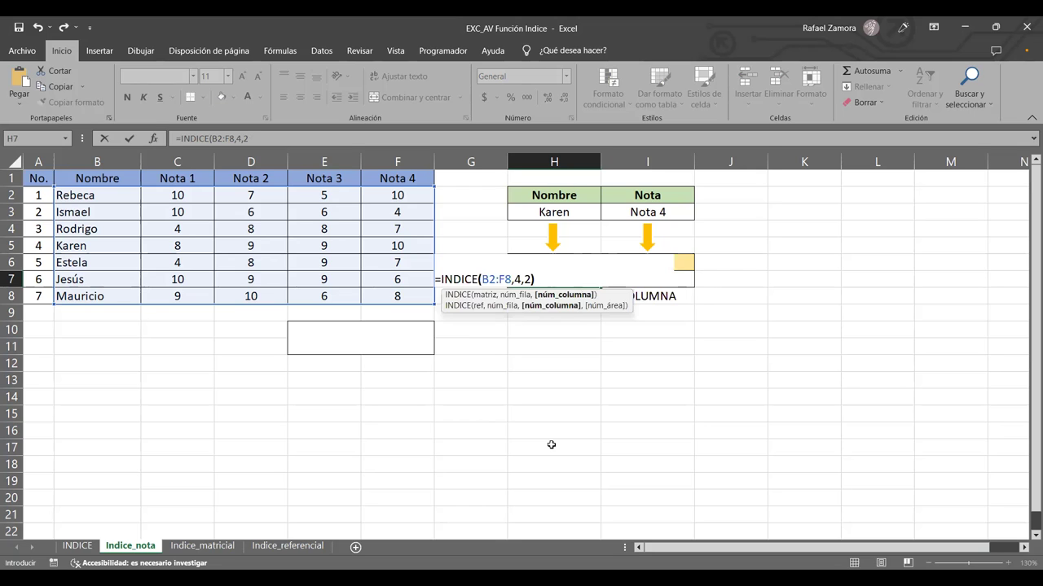
{"action": "key", "text": "Return"}
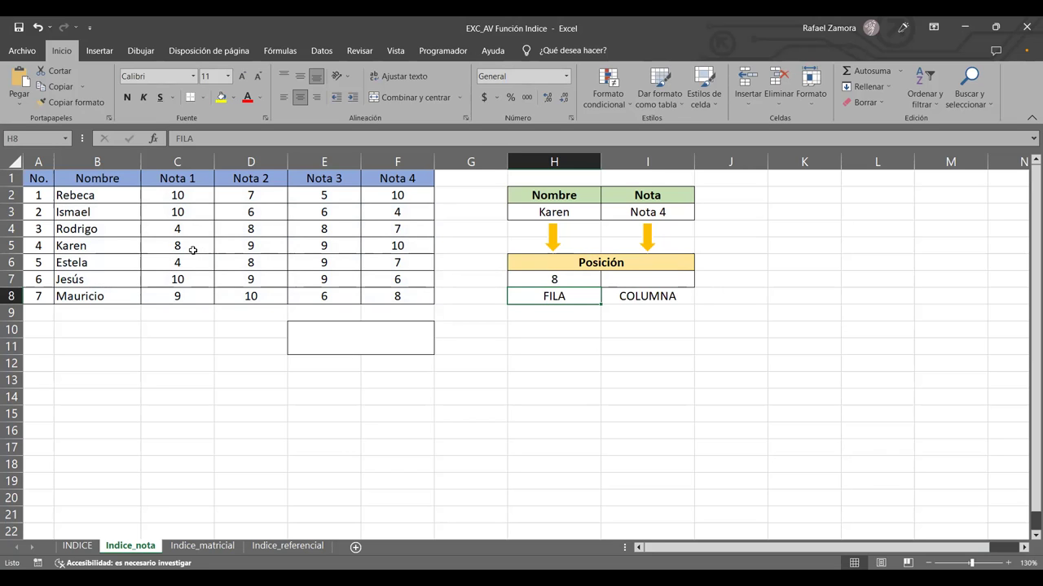
{"action": "left_click", "coordinate": [193, 252]}
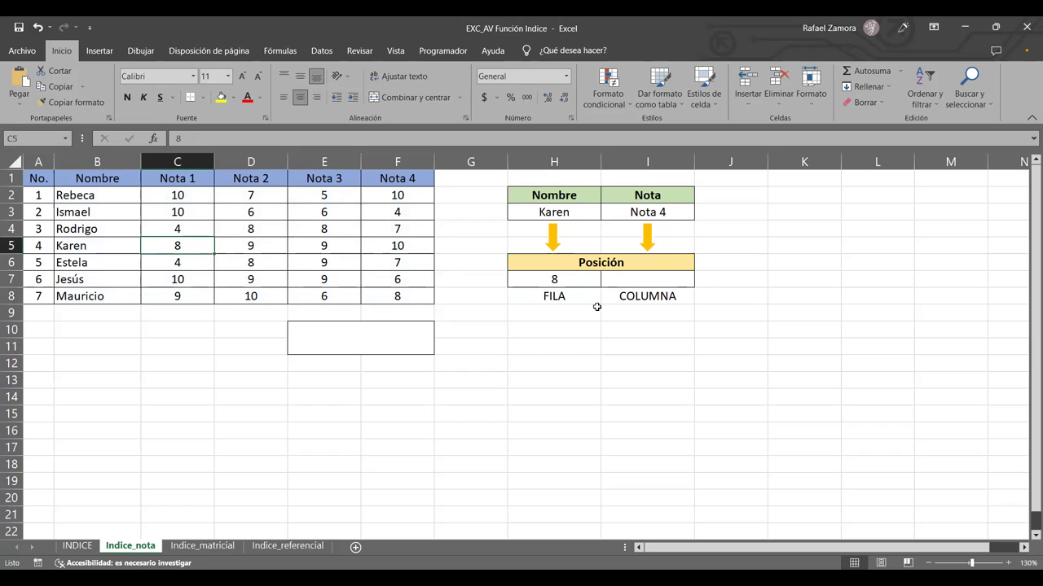
{"action": "left_click", "coordinate": [580, 283]}
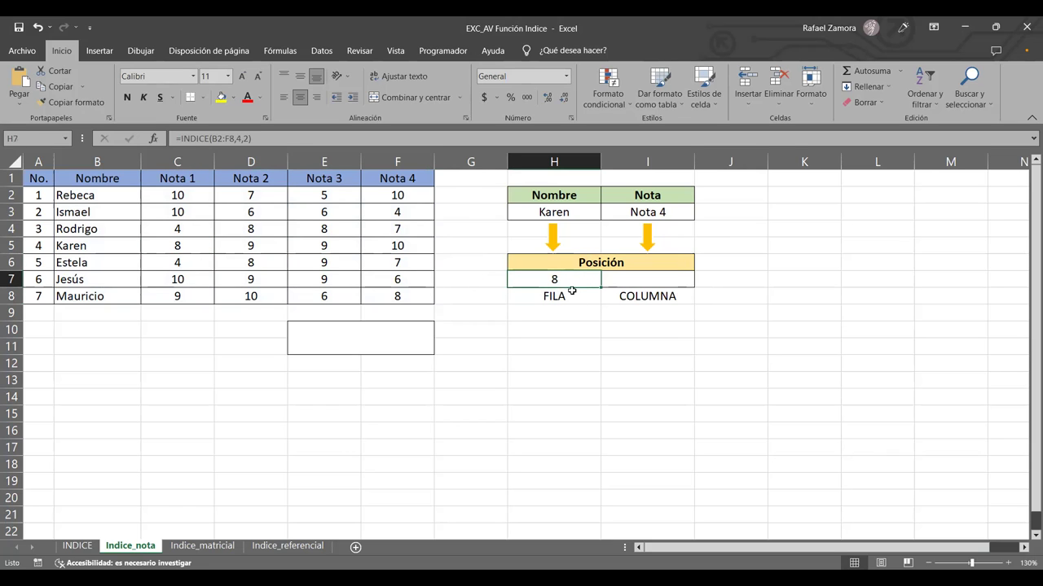
{"action": "key", "text": "Up"}
{"action": "double_click", "coordinate": [572, 279]}
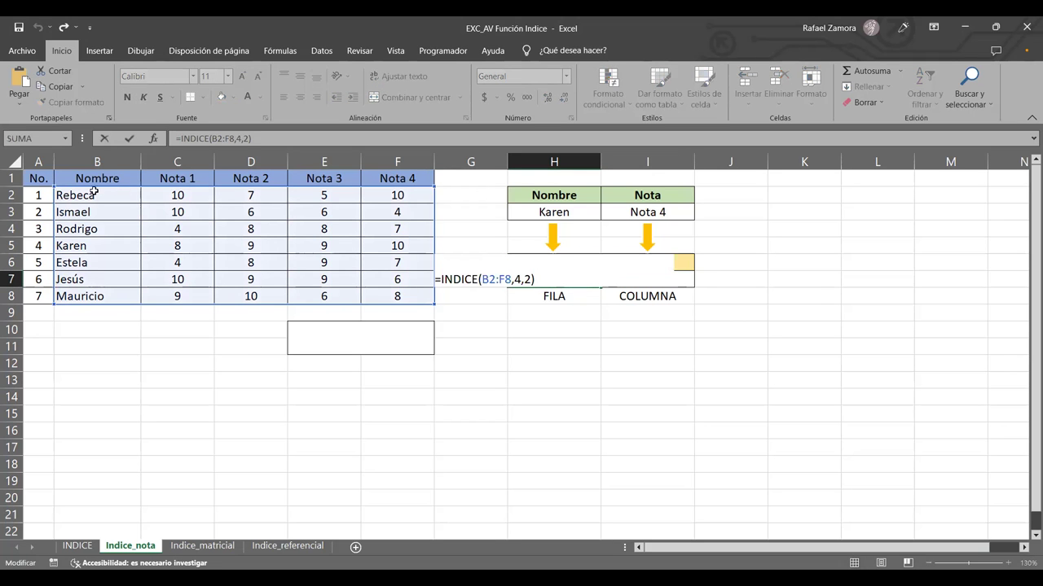
{"action": "left_click", "coordinate": [523, 279]}
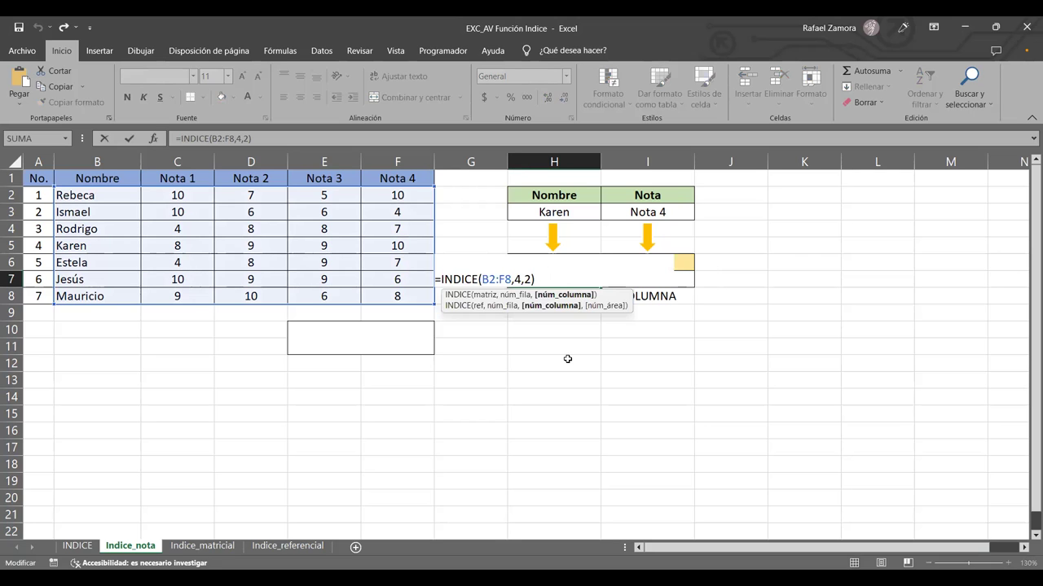
{"action": "key", "text": "ctrl+Return"}
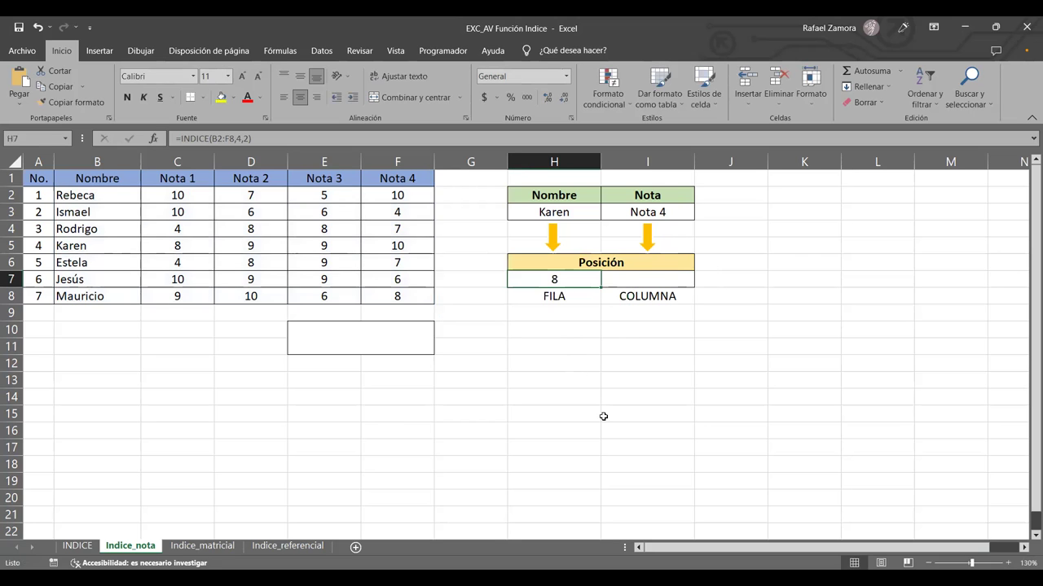
{"action": "left_click", "coordinate": [668, 425]}
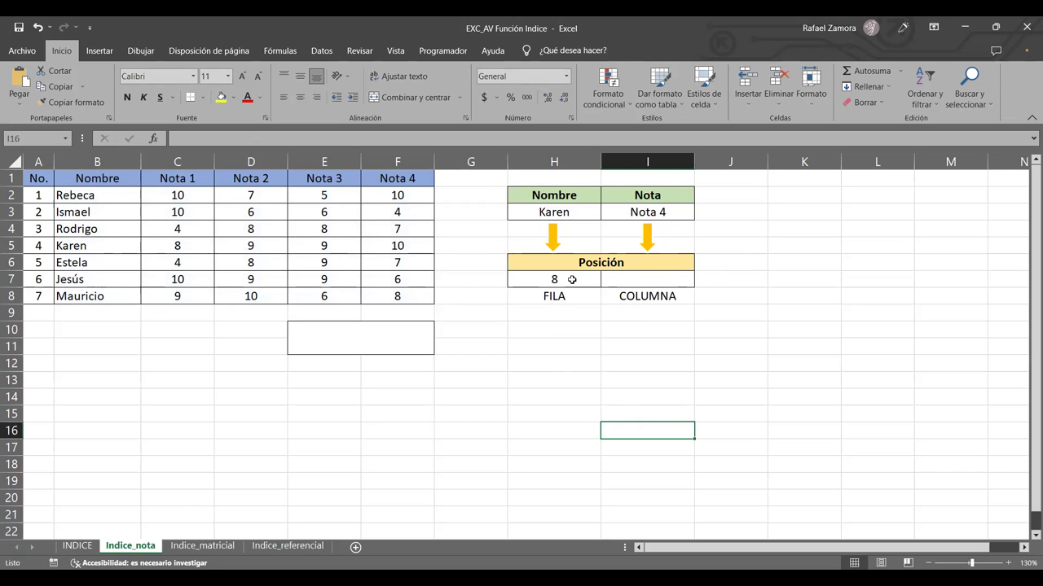
{"action": "left_click", "coordinate": [572, 279]}
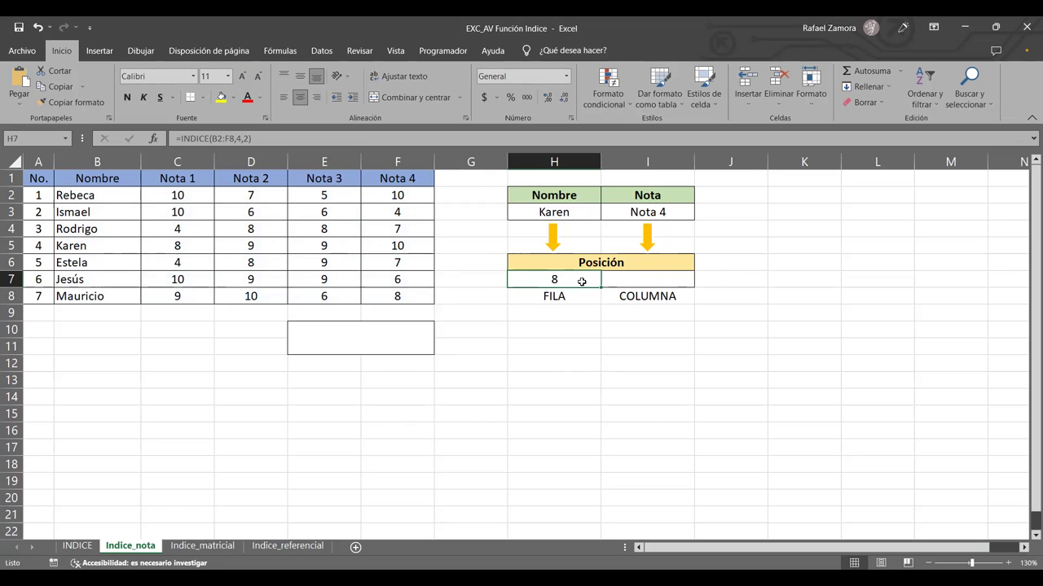
{"action": "double_click", "coordinate": [582, 281]}
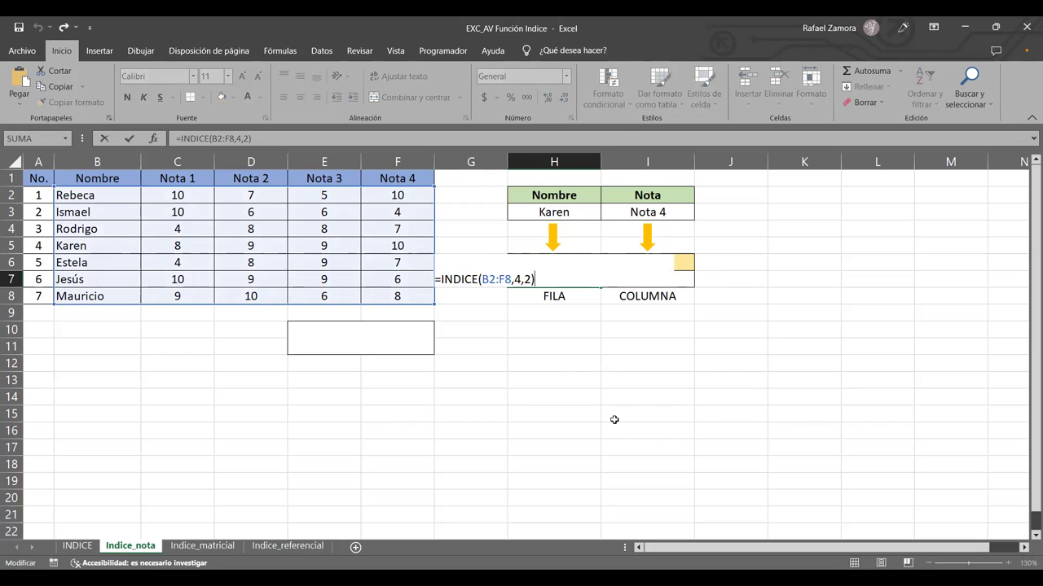
Replace the INDICE formula in H7 with the plain row position value 4.
{"action": "key", "text": "BackSpace"}
{"action": "key", "text": "BackSpace"}
{"action": "key", "text": "BackSpace"}
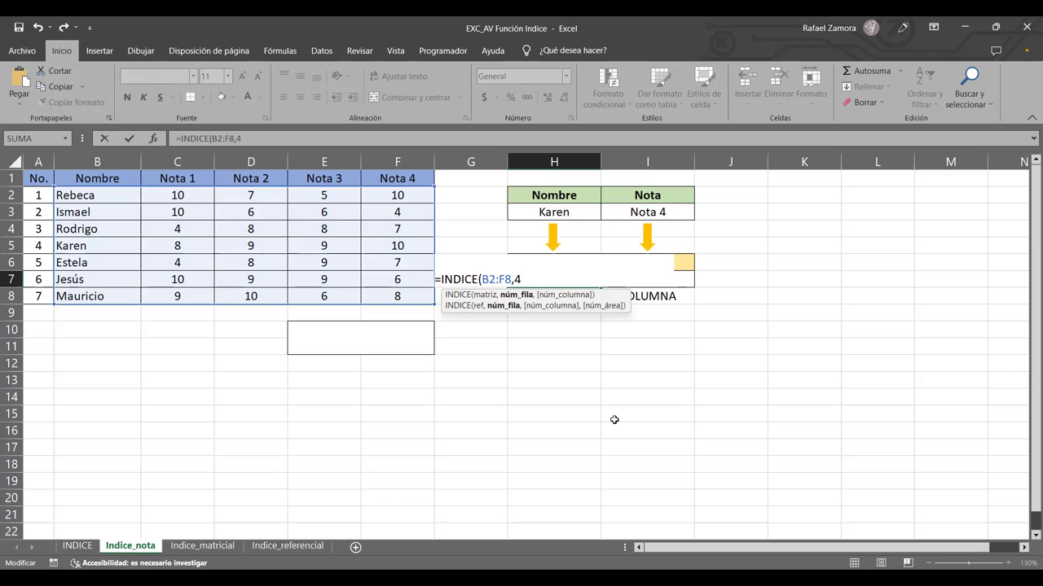
{"action": "type", "text": ",2"}
{"action": "key", "text": "ctrl+Return"}
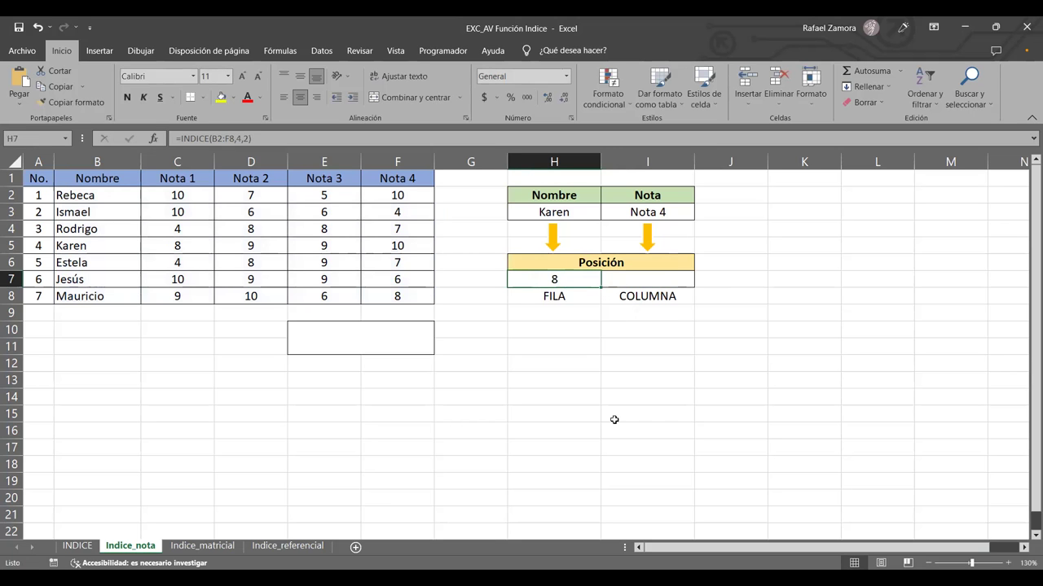
{"action": "type", "text": "4"}
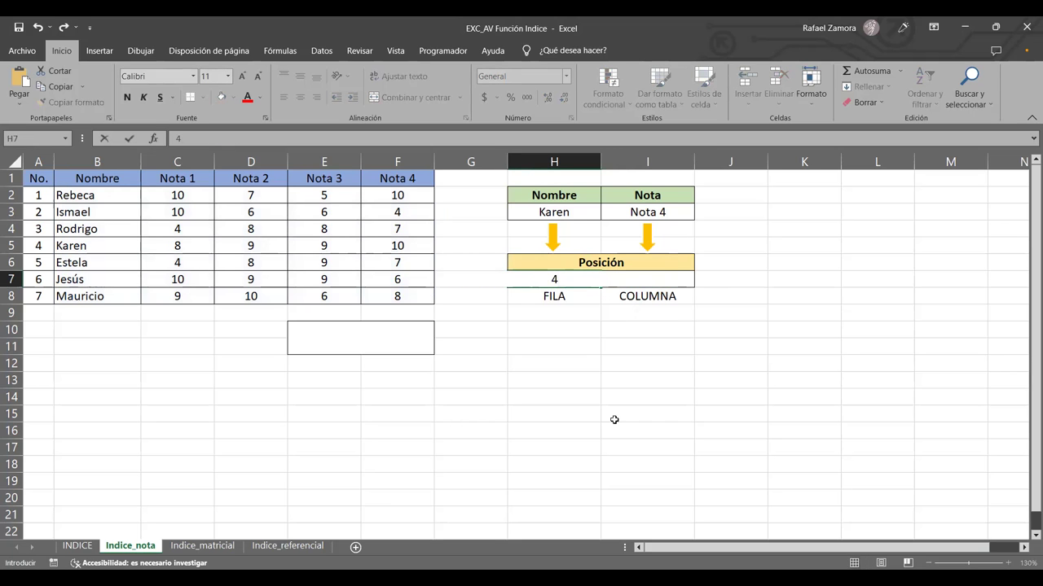
{"action": "key", "text": "Tab"}
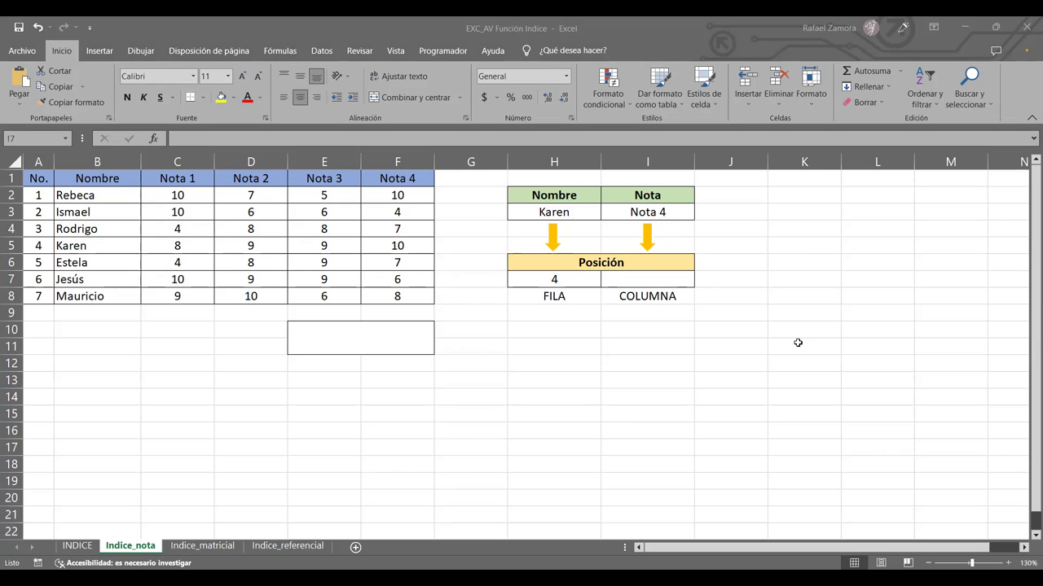
{"action": "left_click", "coordinate": [554, 279]}
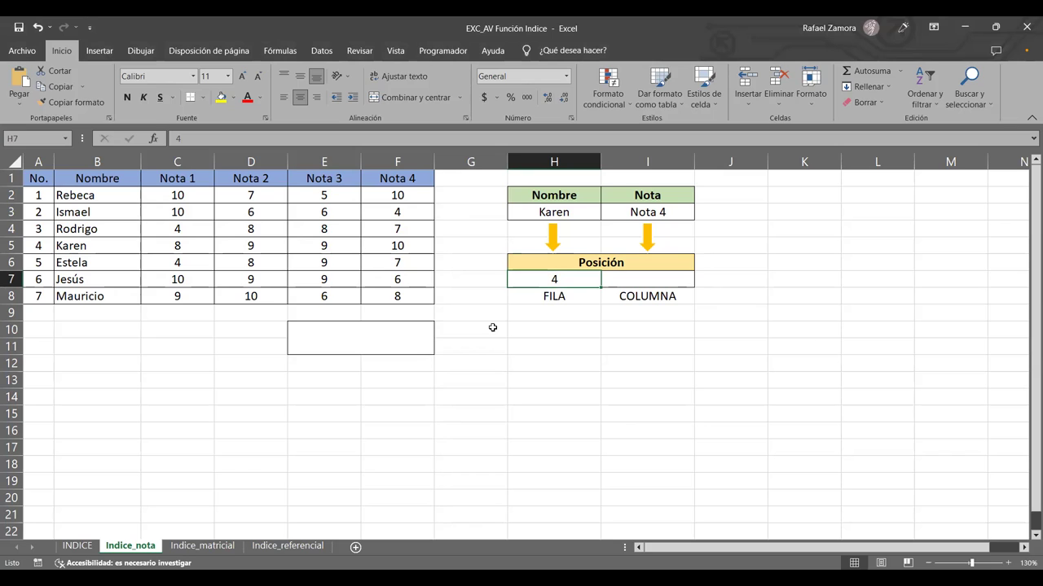
{"action": "mouse_move", "coordinate": [344, 193]}
{"action": "left_mouse_down"}
{"action": "mouse_move", "coordinate": [378, 290]}
{"action": "mouse_move", "coordinate": [377, 280]}
{"action": "left_mouse_up"}
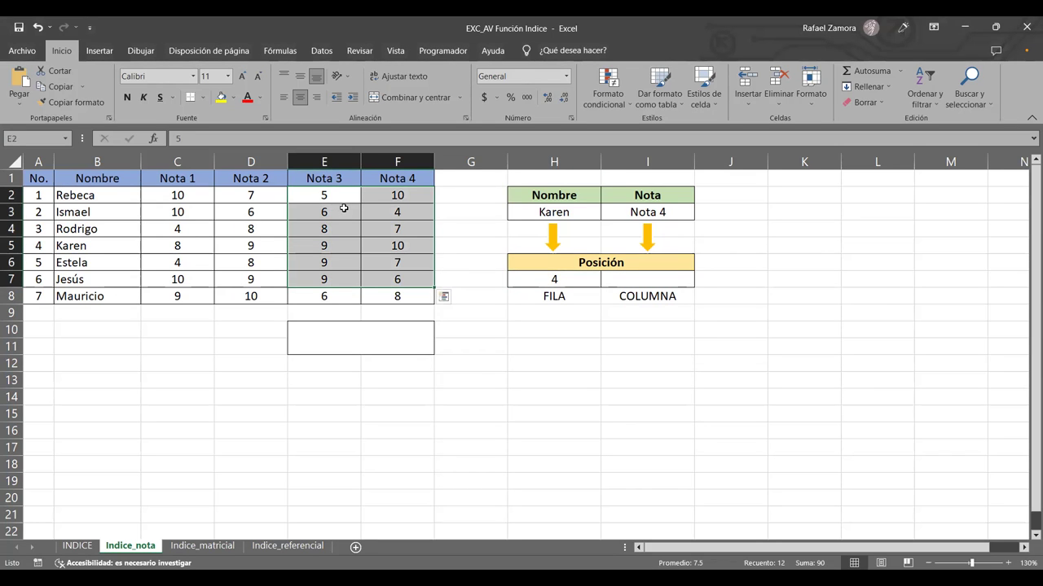
{"action": "left_click_drag", "start_coordinate": [334, 201], "coordinate": [395, 300]}
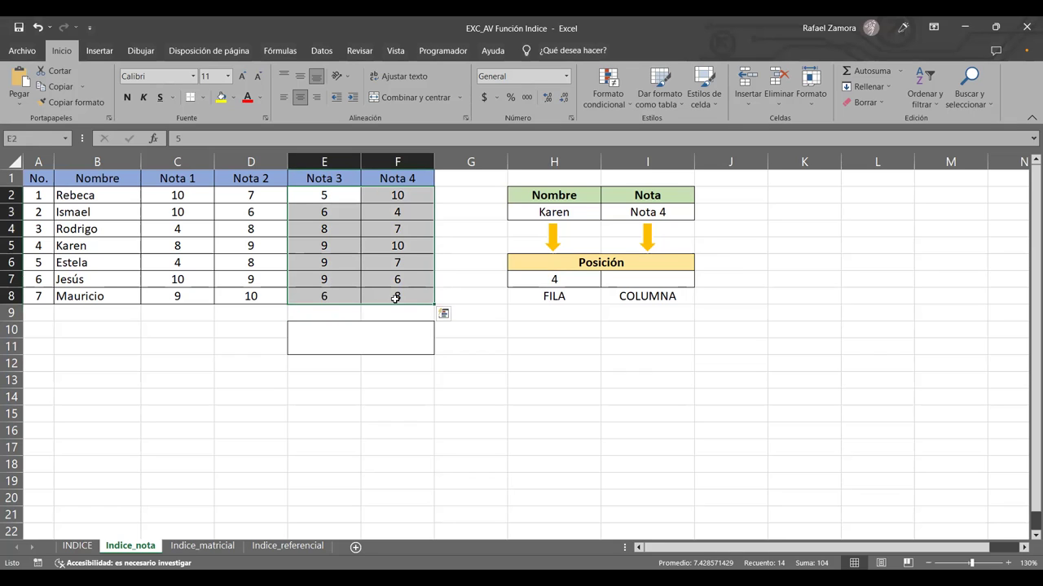
{"action": "left_click_drag", "start_coordinate": [258, 193], "coordinate": [416, 286]}
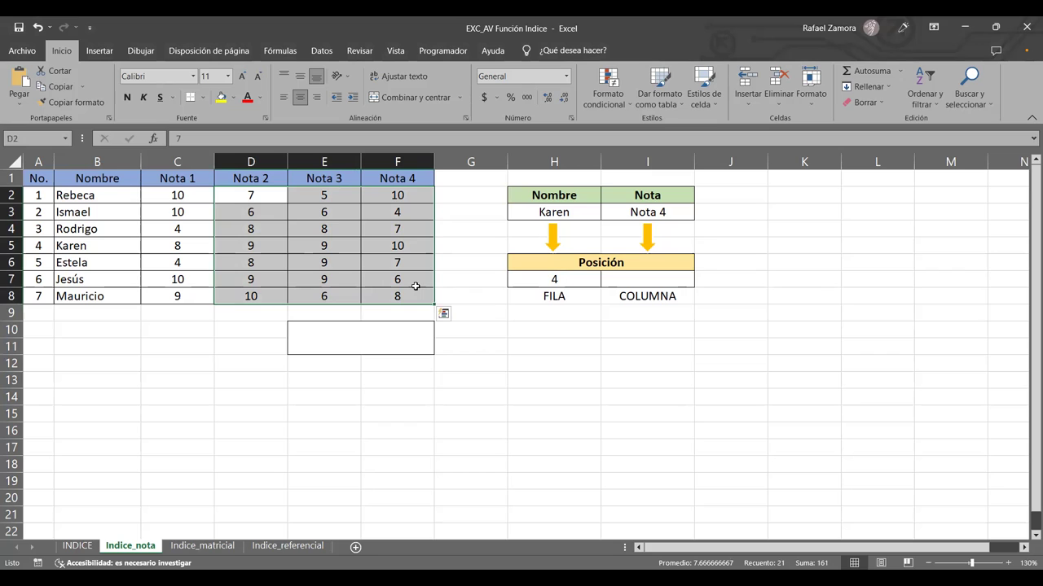
{"action": "left_click", "coordinate": [537, 446]}
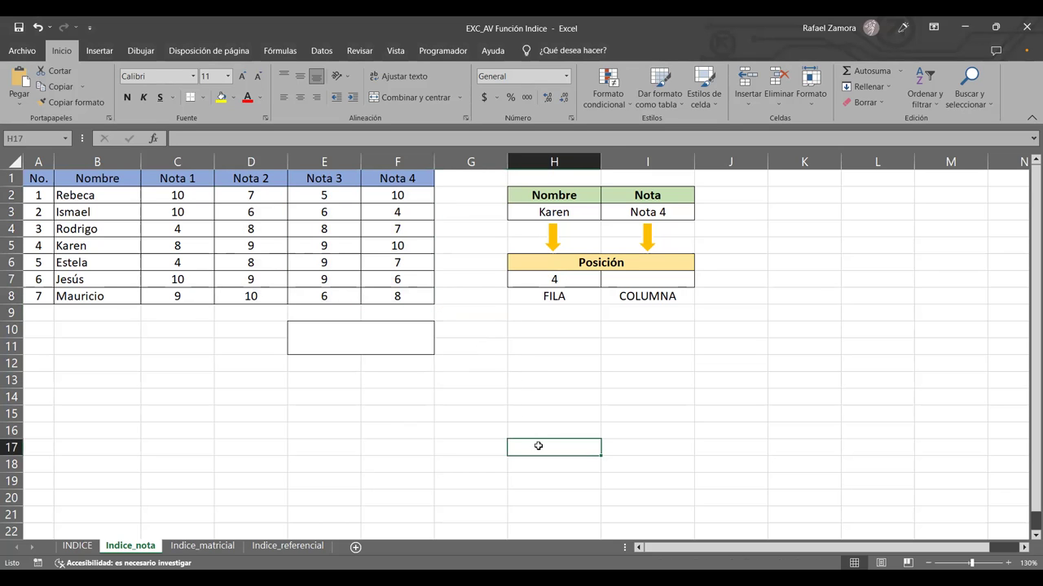
{"action": "left_click", "coordinate": [429, 348]}
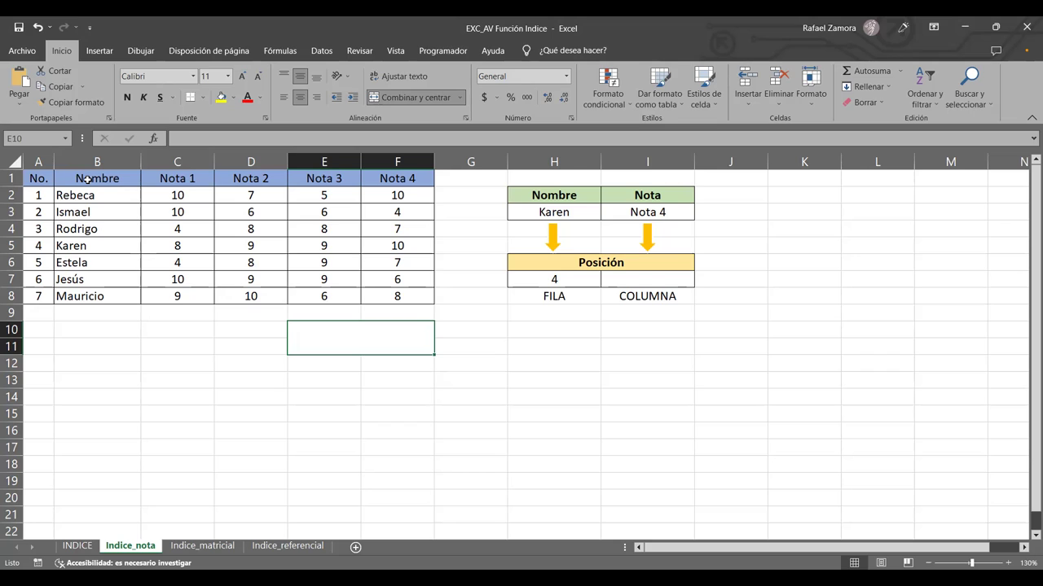
{"action": "left_click_drag", "start_coordinate": [87, 179], "coordinate": [401, 294]}
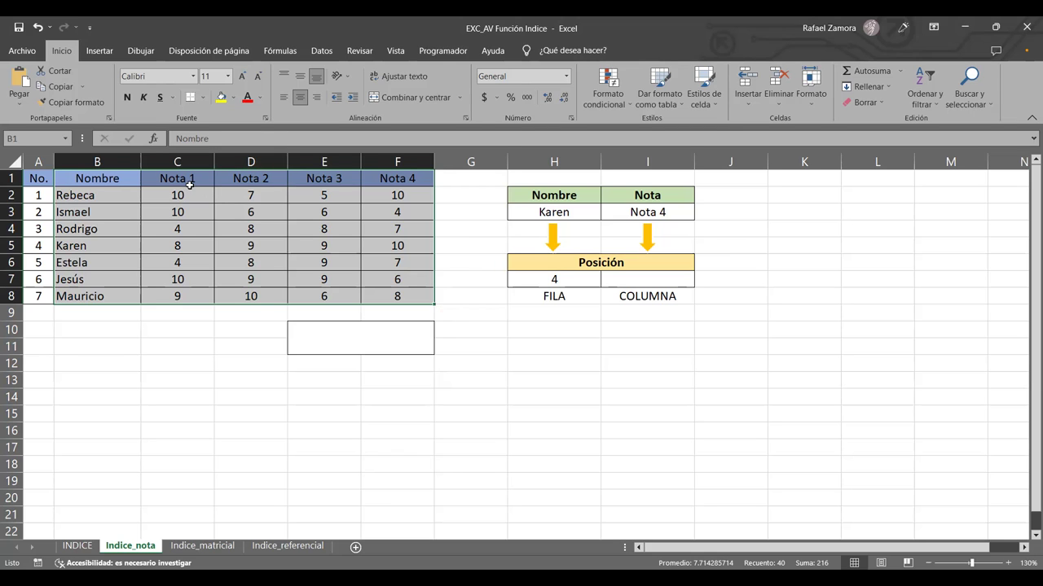
{"action": "left_click_drag", "start_coordinate": [112, 176], "coordinate": [394, 291]}
{"action": "mouse_move", "coordinate": [101, 195]}
{"action": "left_mouse_down"}
{"action": "mouse_move", "coordinate": [246, 220]}
{"action": "mouse_move", "coordinate": [422, 305]}
{"action": "left_mouse_up"}
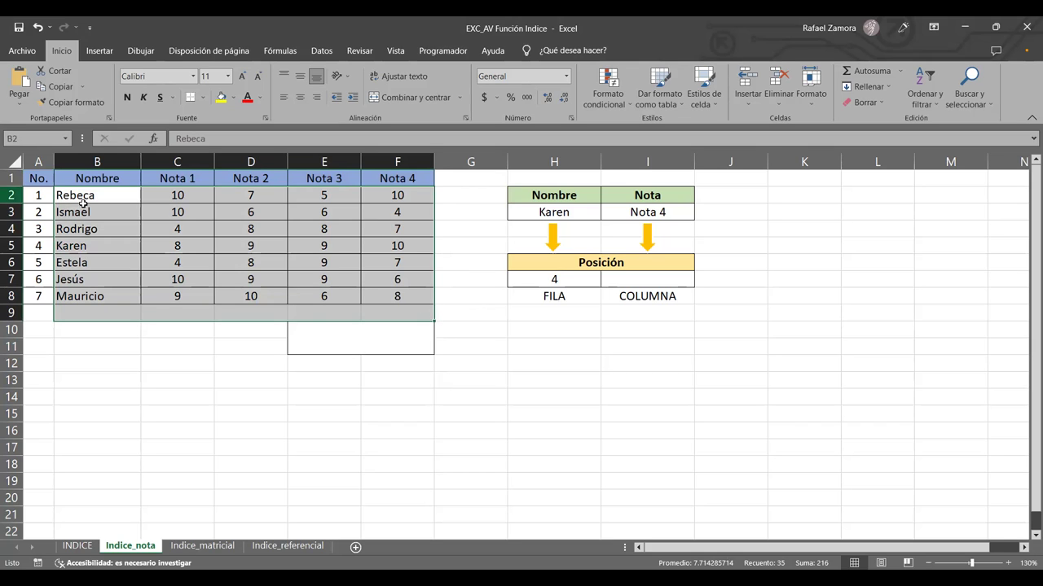
{"action": "left_click_drag", "start_coordinate": [122, 196], "coordinate": [379, 299]}
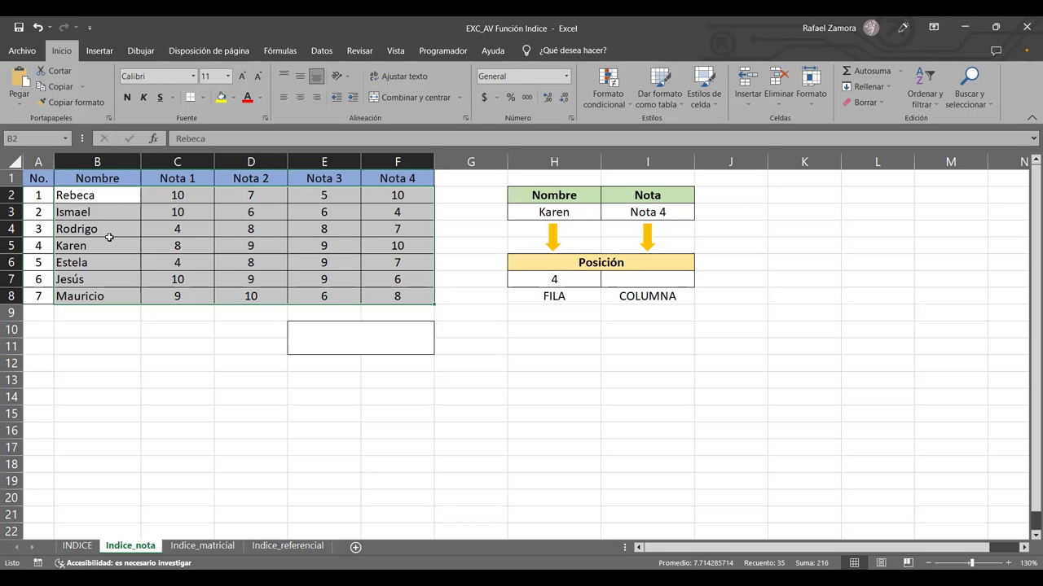
{"action": "left_click_drag", "start_coordinate": [41, 194], "coordinate": [401, 288]}
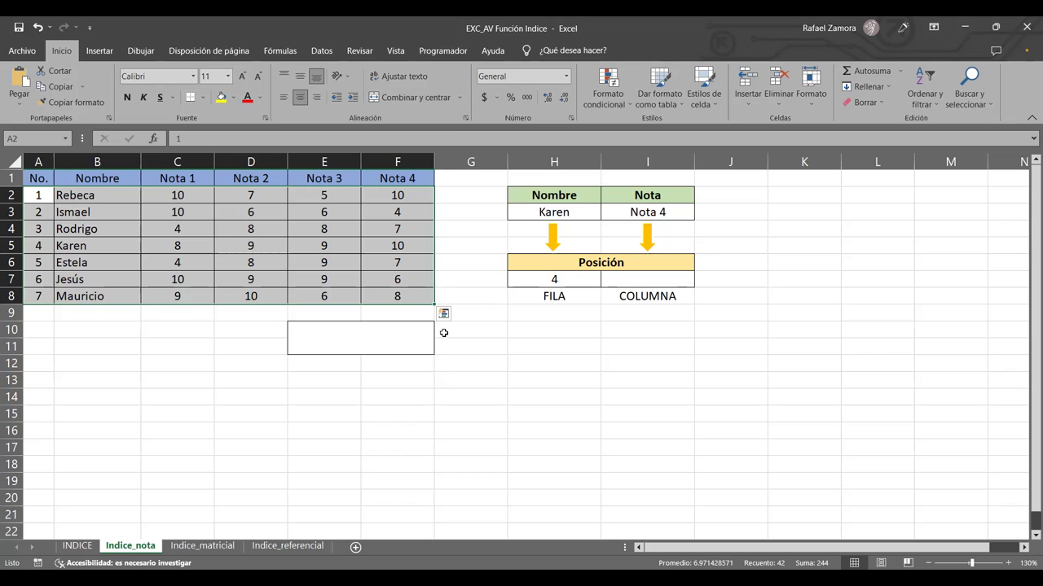
Trace the names down to Karen to confirm row position 4 in H7.
{"action": "left_click", "coordinate": [627, 447]}
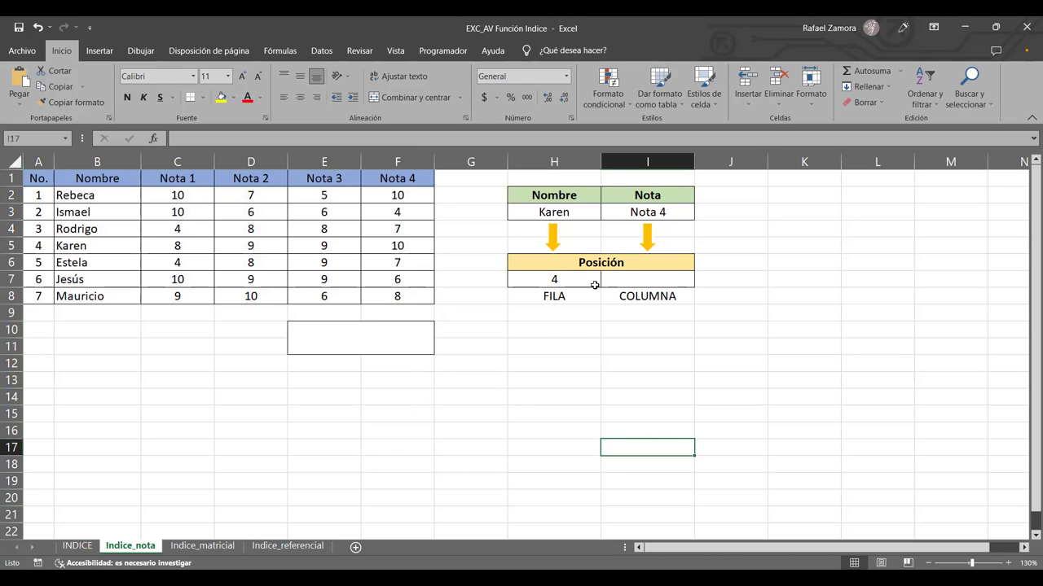
{"action": "left_click", "coordinate": [566, 275]}
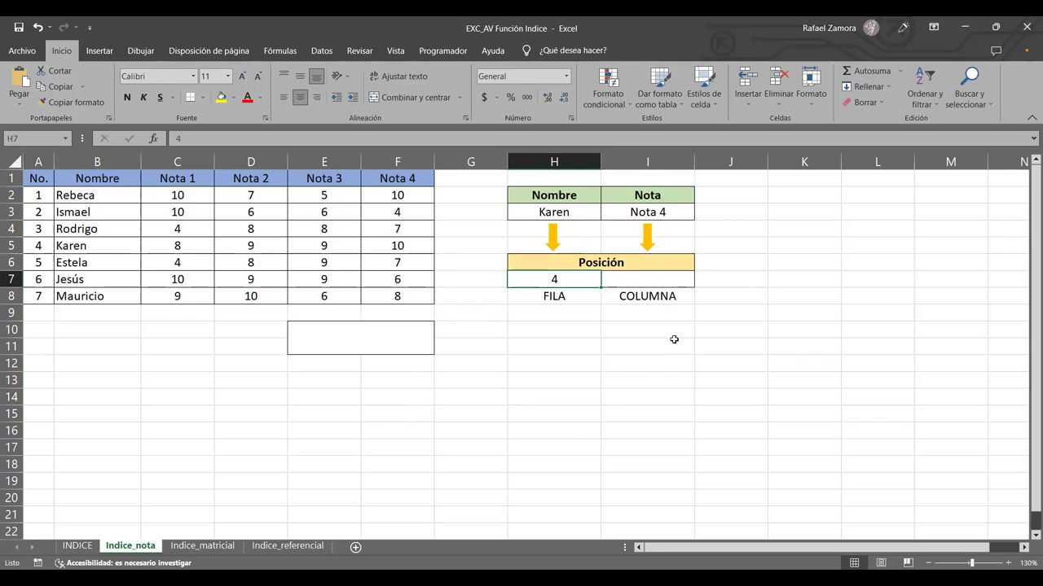
{"action": "left_click_drag", "start_coordinate": [115, 195], "coordinate": [115, 244]}
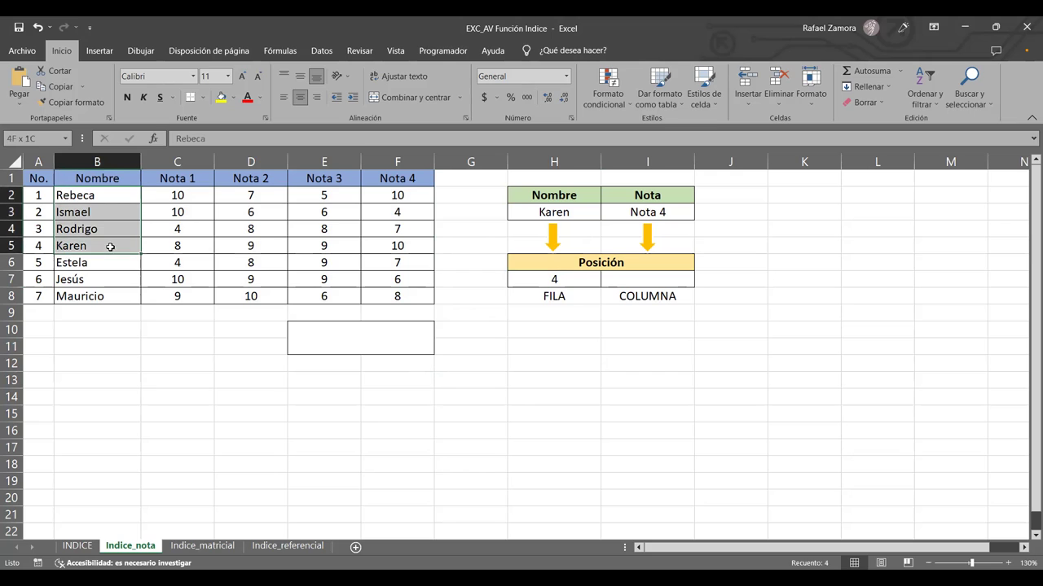
{"action": "left_click", "coordinate": [552, 284]}
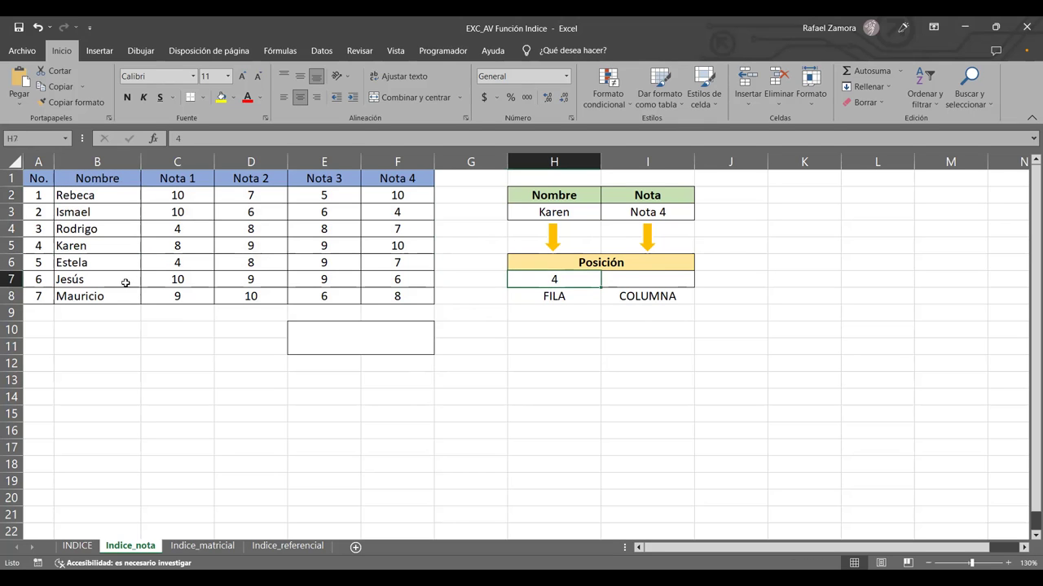
Enter column position 5 in I7 and highlight the B1:F8 table.
{"action": "left_click", "coordinate": [676, 279]}
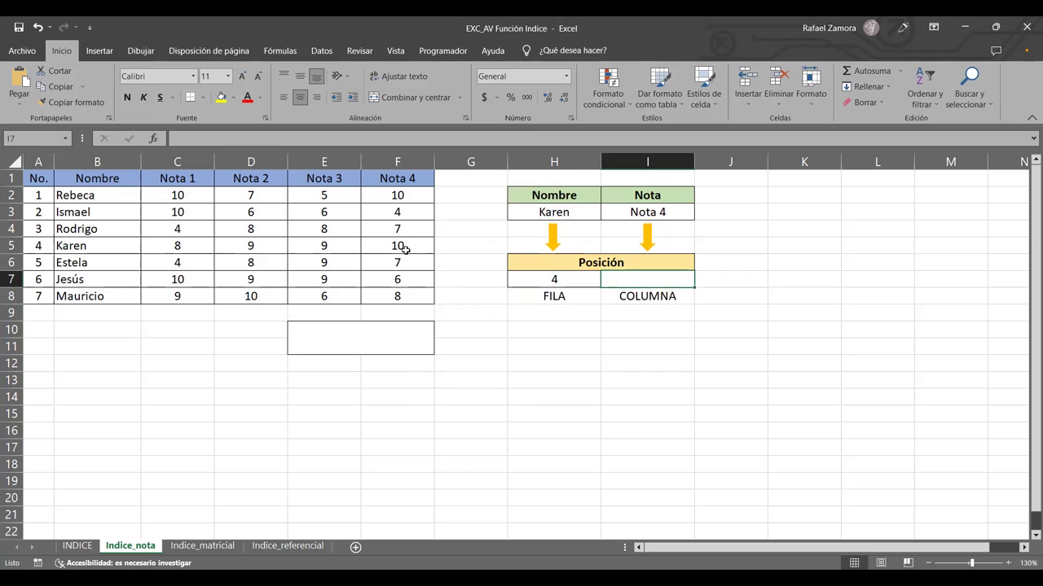
{"action": "type", "text": "5"}
{"action": "left_click", "coordinate": [641, 391]}
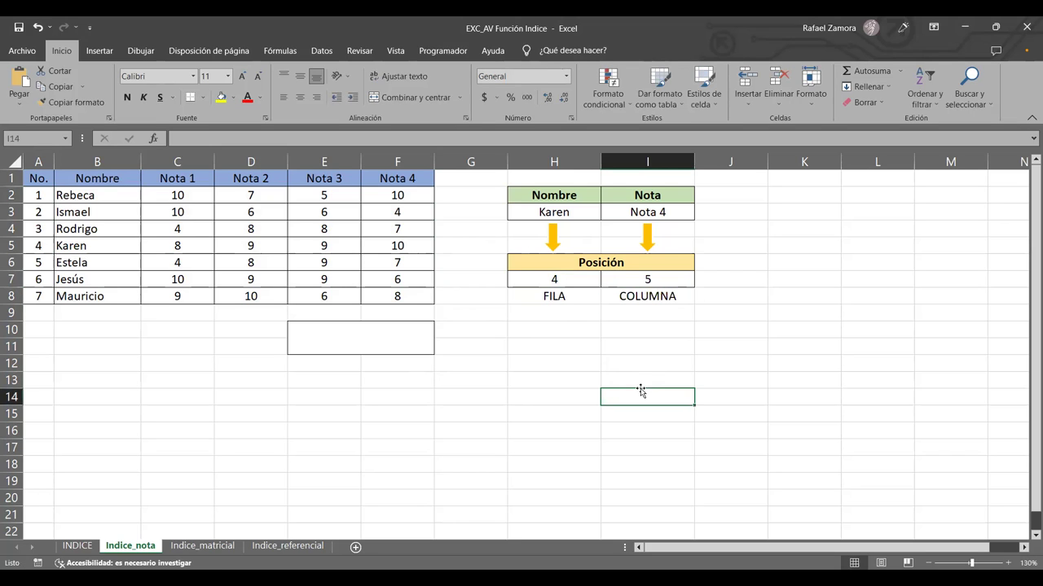
{"action": "left_click", "coordinate": [113, 177]}
{"action": "mouse_move", "coordinate": [112, 176]}
{"action": "left_mouse_down"}
{"action": "mouse_move", "coordinate": [391, 281]}
{"action": "mouse_move", "coordinate": [399, 295]}
{"action": "left_mouse_up"}
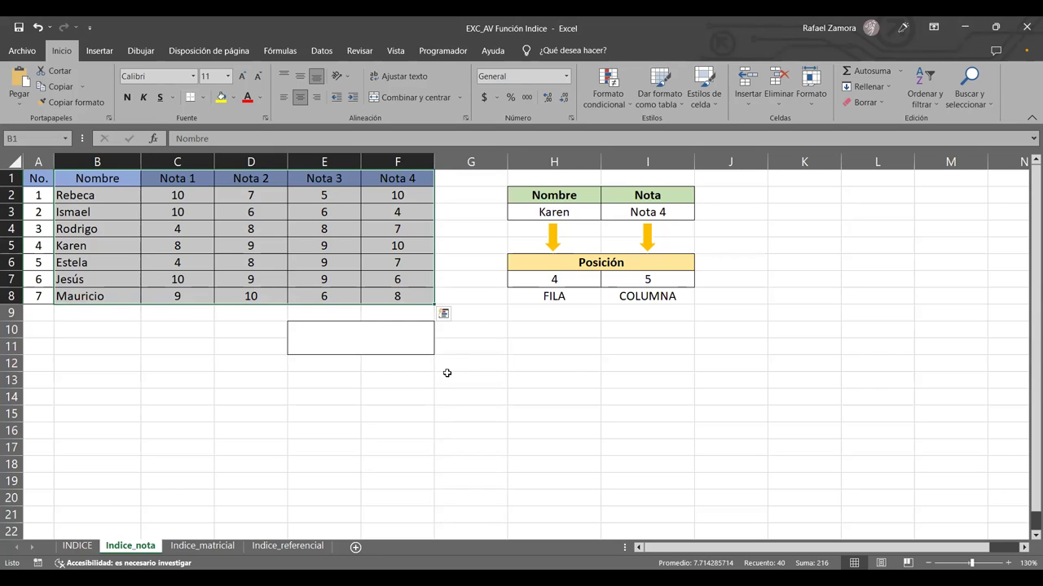
Enter =INDICE(B2:F8,H7,I7) in E10, returning Karen's Nota 4 grade of 10.
{"action": "left_click", "coordinate": [419, 349]}
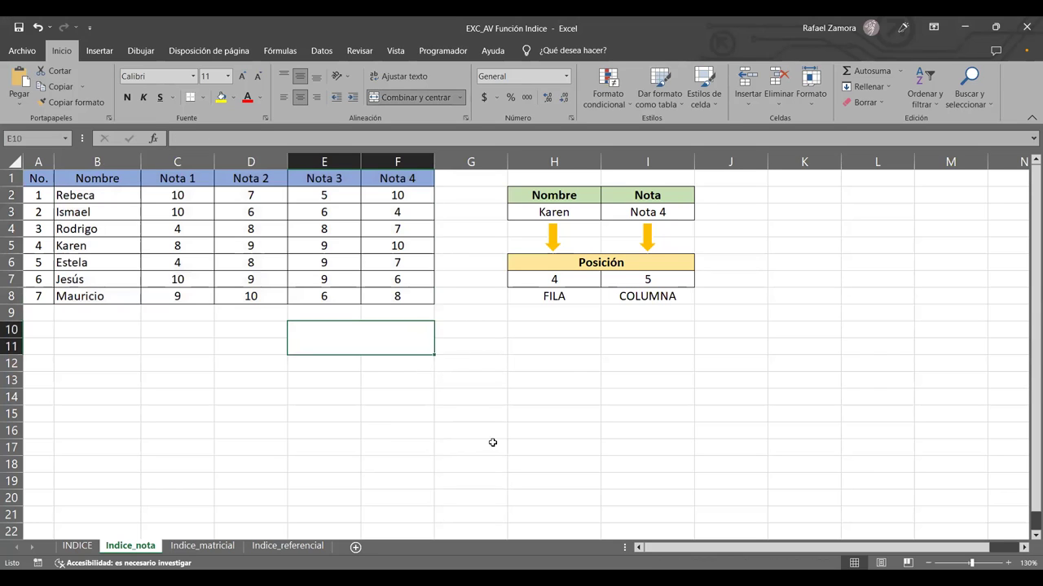
{"action": "type", "text": "="}
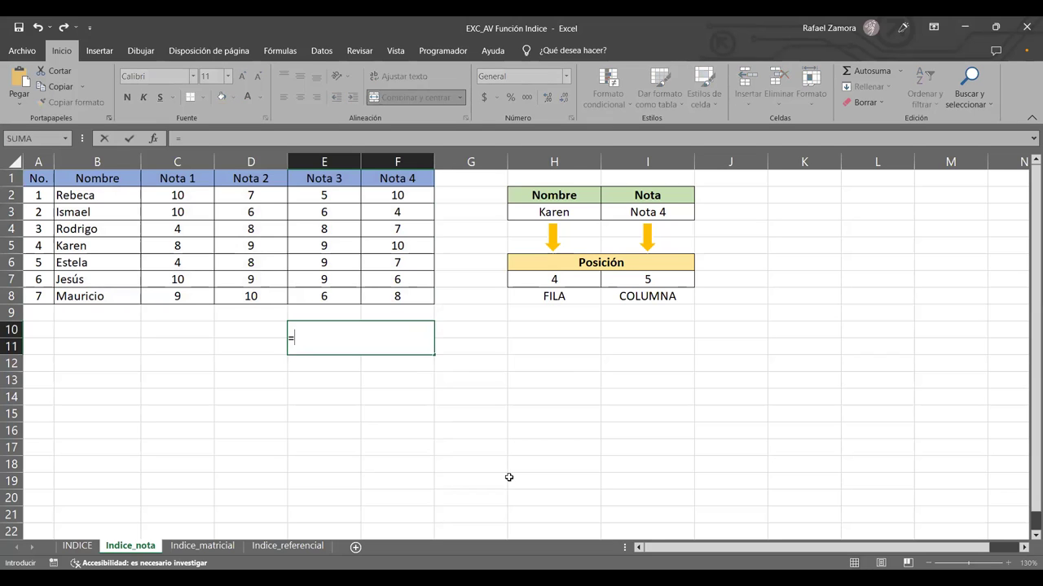
{"action": "type", "text": "INDICE("}
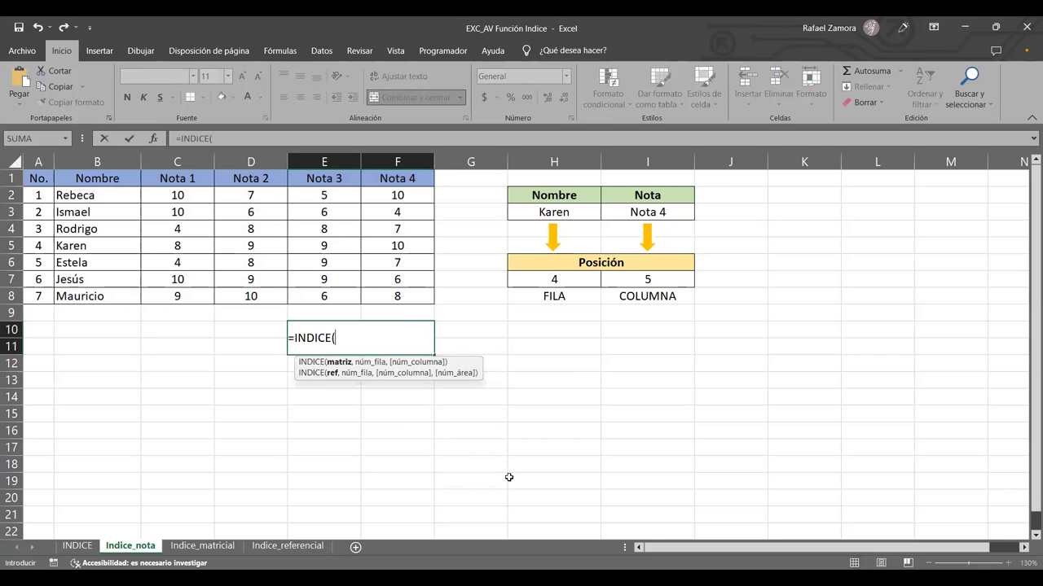
{"action": "left_click_drag", "start_coordinate": [113, 196], "coordinate": [390, 296]}
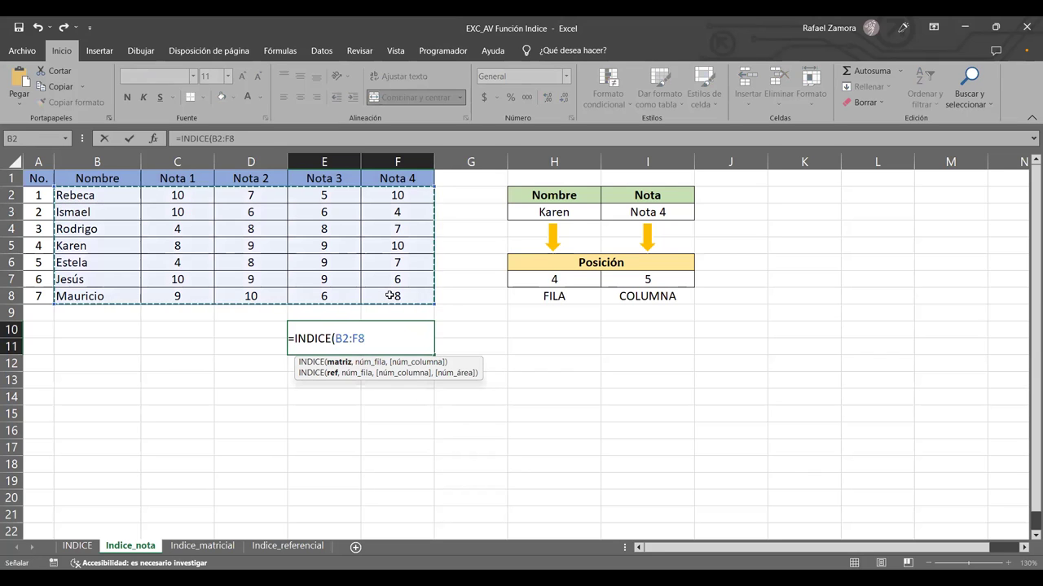
{"action": "type", "text": ","}
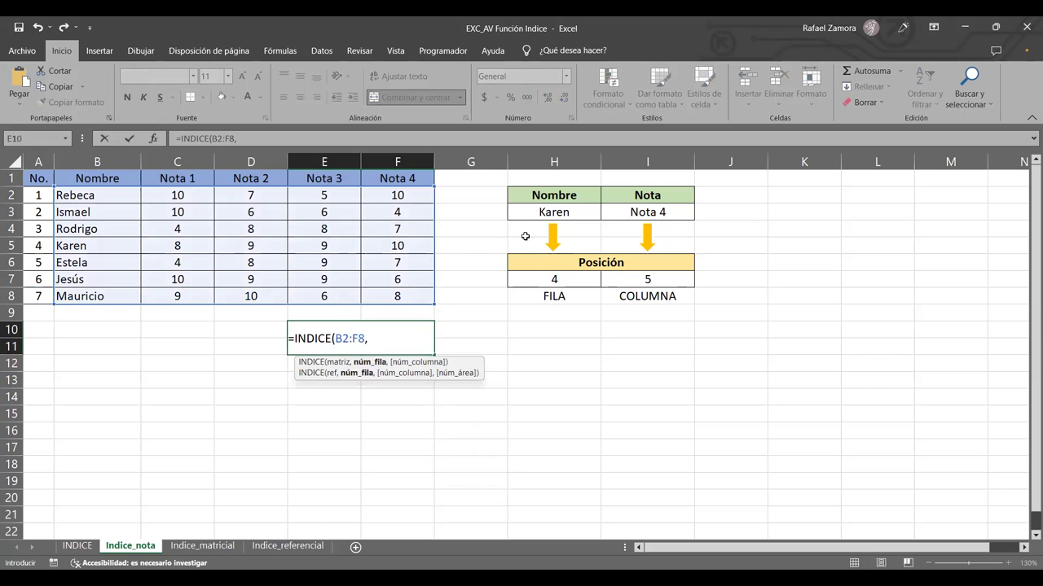
{"action": "left_click", "coordinate": [534, 274]}
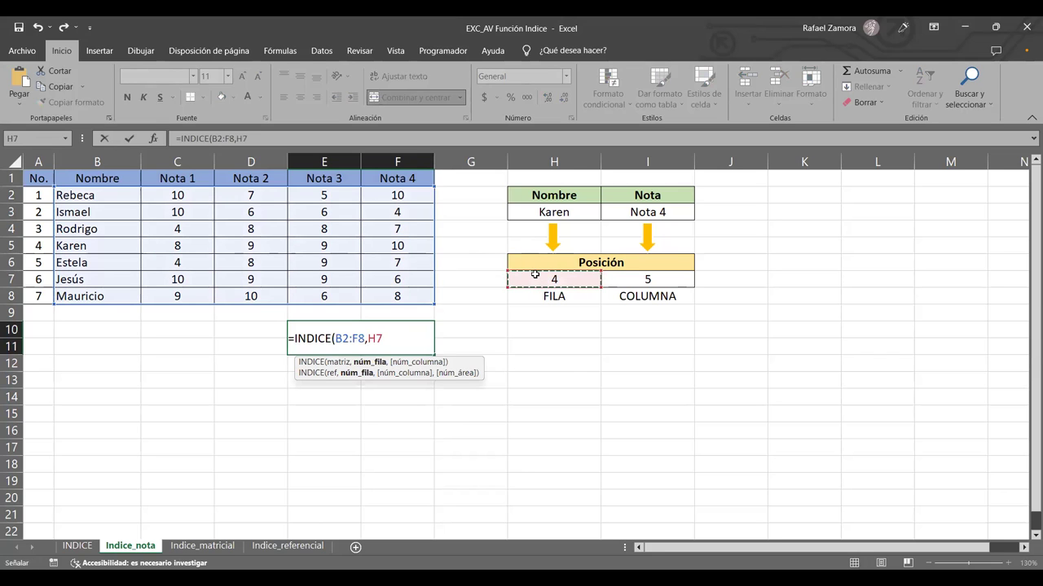
{"action": "type", "text": ","}
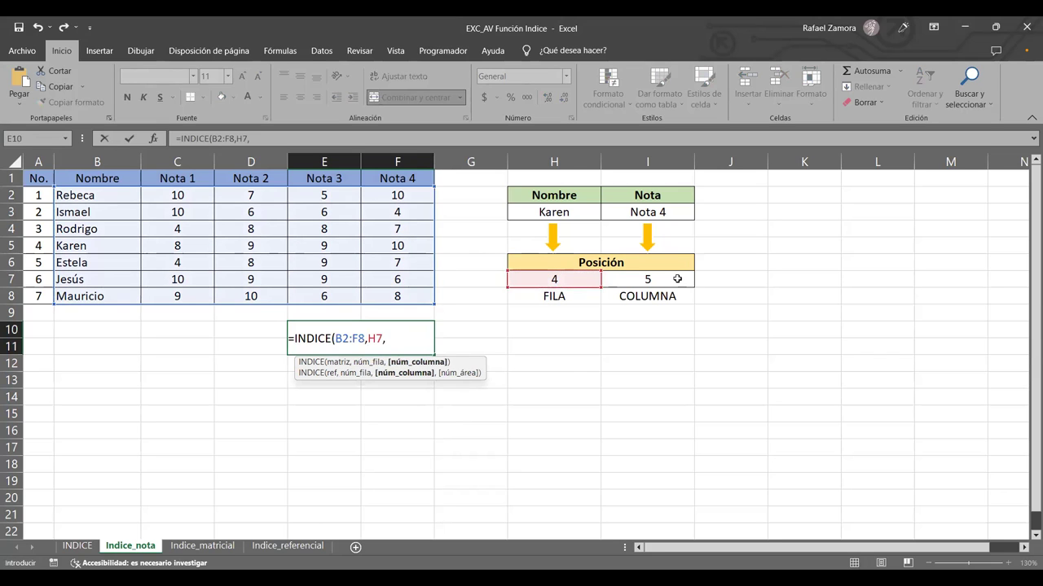
{"action": "left_click", "coordinate": [677, 279]}
{"action": "type", "text": ")"}
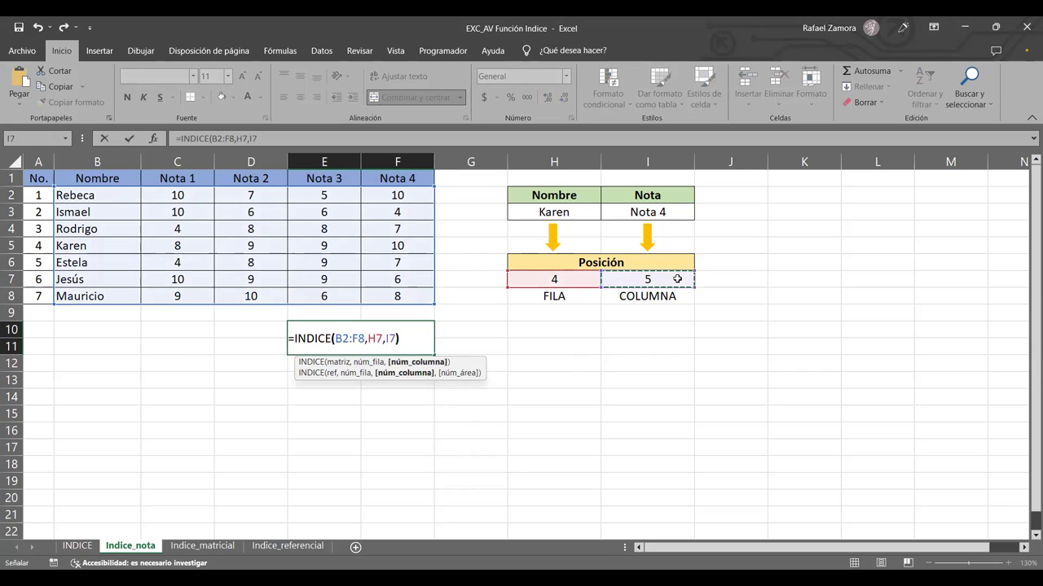
{"action": "key", "text": "Return"}
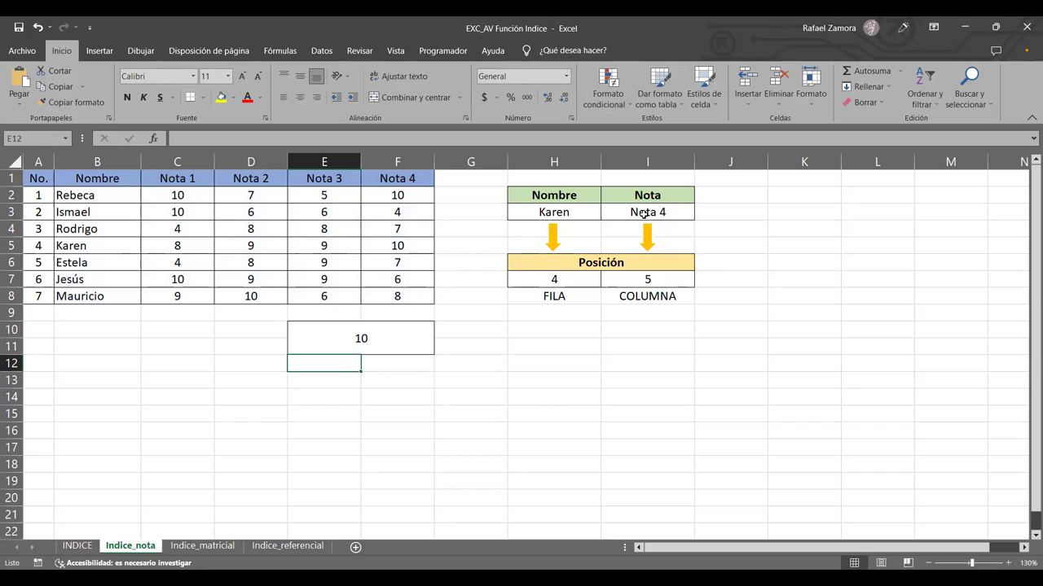
{"action": "left_click", "coordinate": [420, 244]}
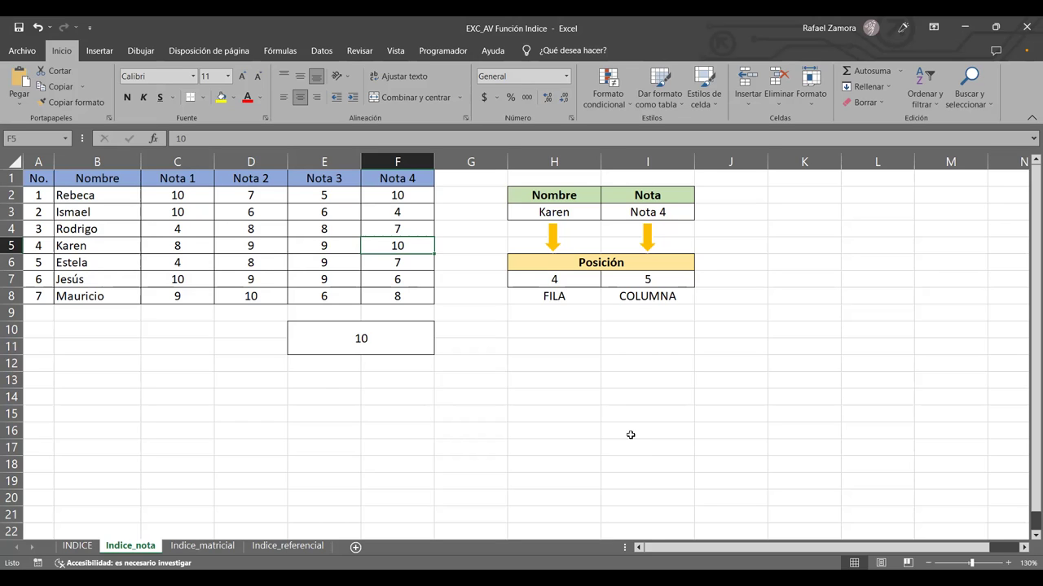
{"action": "left_click", "coordinate": [570, 401]}
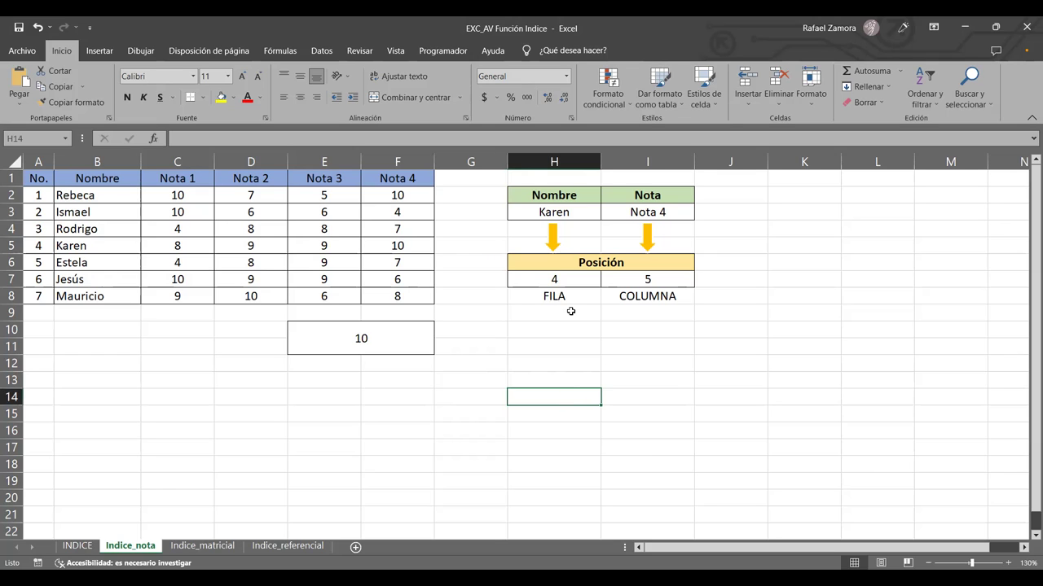
{"action": "left_click", "coordinate": [560, 213]}
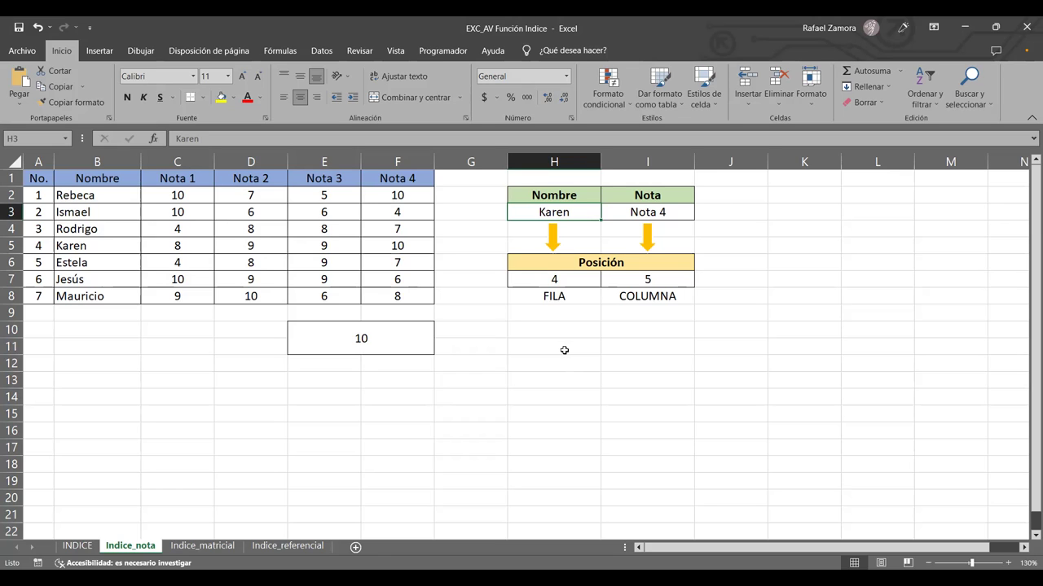
{"action": "left_click", "coordinate": [598, 282]}
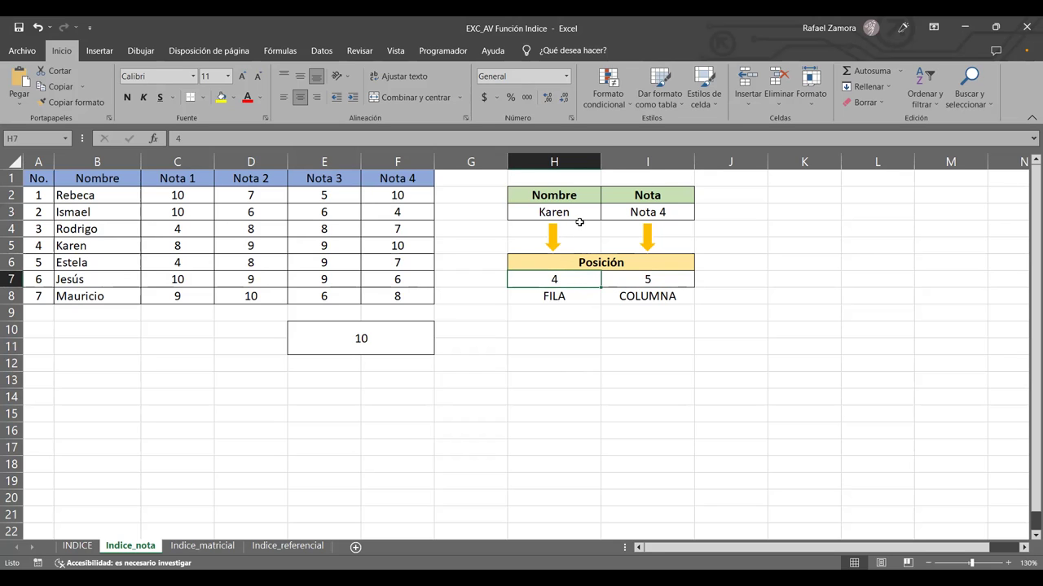
{"action": "left_click_drag", "start_coordinate": [577, 217], "coordinate": [649, 222]}
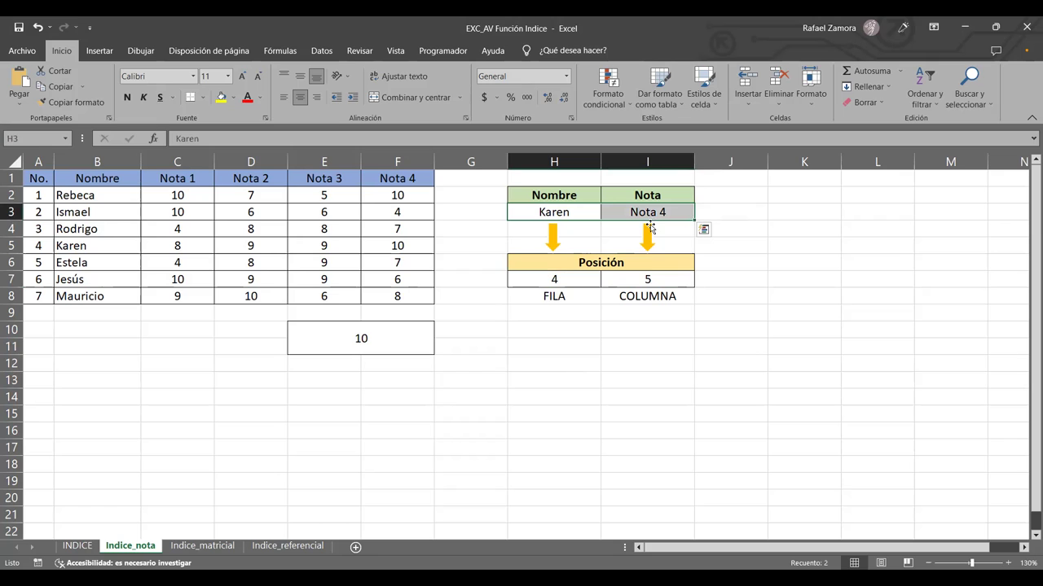
{"action": "left_click", "coordinate": [643, 375]}
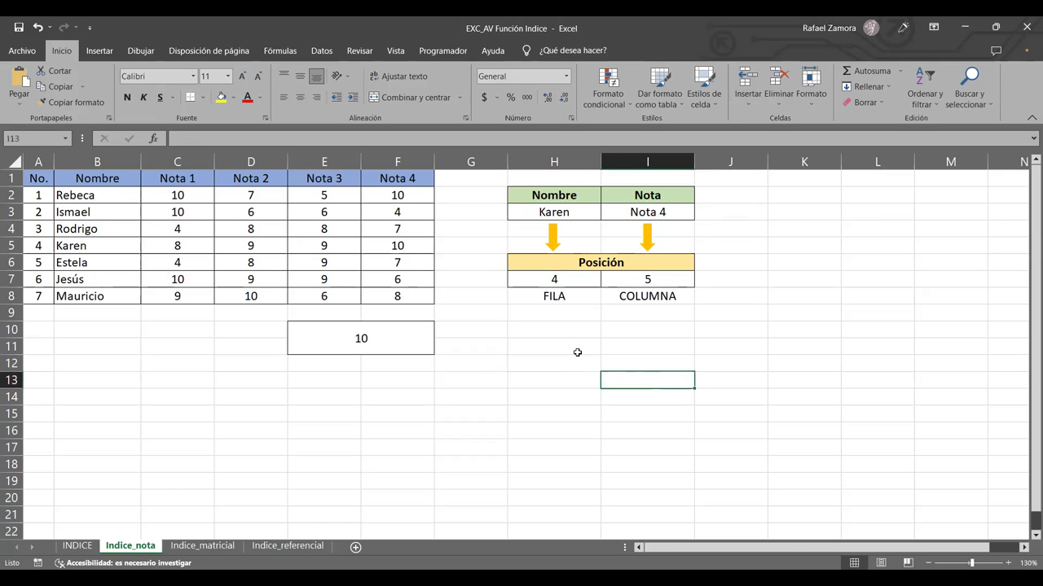
{"action": "left_click", "coordinate": [568, 211]}
{"action": "left_click", "coordinate": [668, 215]}
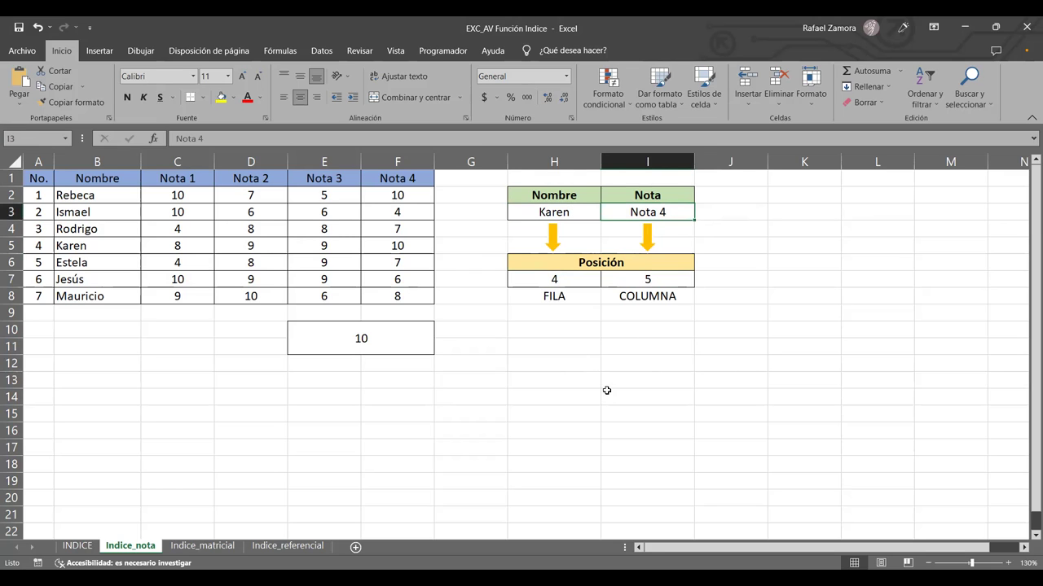
{"action": "left_click", "coordinate": [562, 226]}
{"action": "left_click", "coordinate": [587, 212]}
{"action": "left_click", "coordinate": [627, 215]}
{"action": "left_click_drag", "start_coordinate": [106, 197], "coordinate": [105, 297]}
{"action": "left_click", "coordinate": [788, 301]}
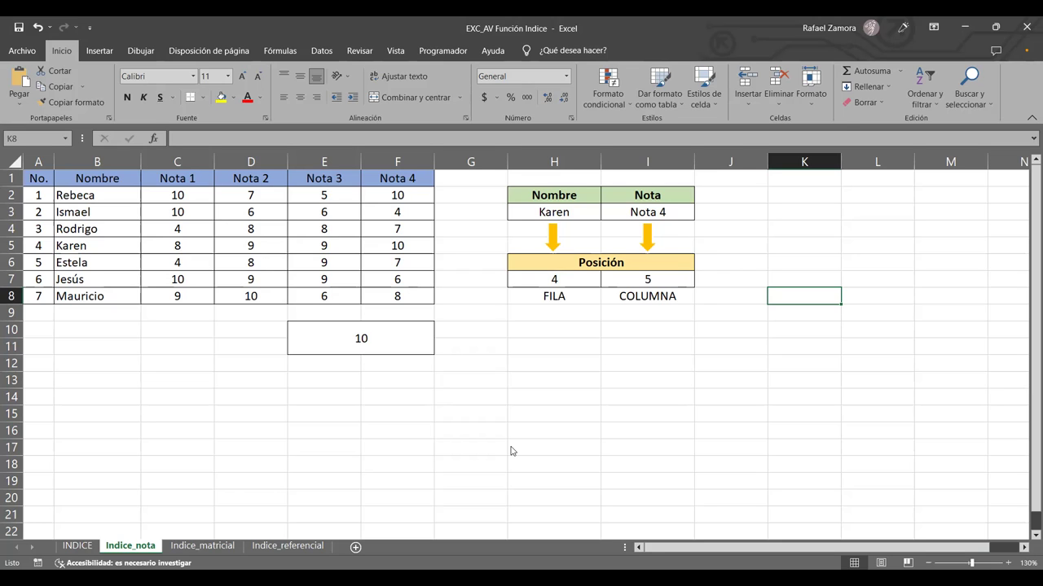
Return to the workbook showing Indice_nota with empty FILA, COLUMNA and E10 cells.
{"action": "key", "text": "alt+Tab"}
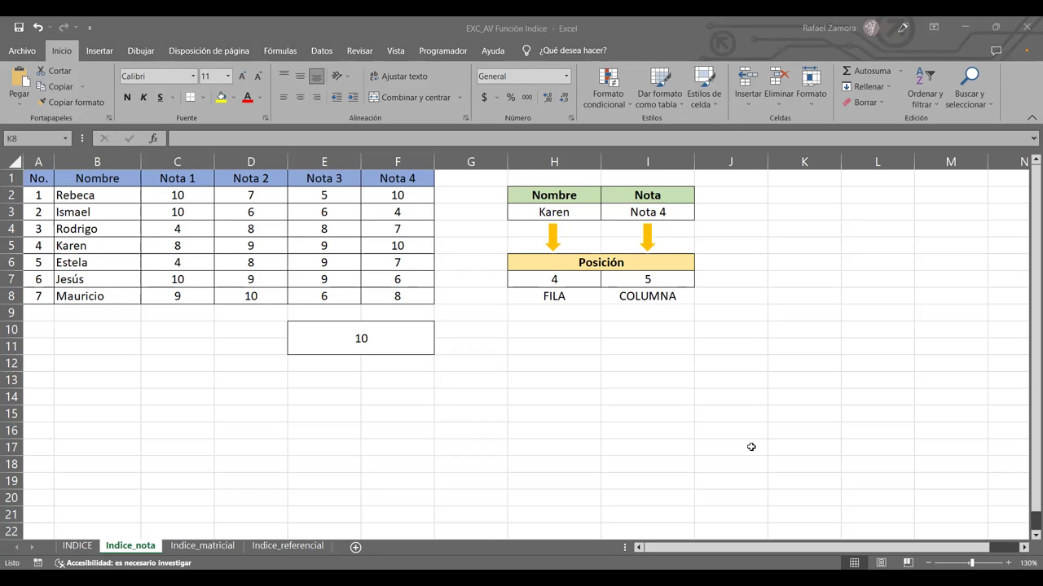
{"action": "left_click", "coordinate": [560, 366]}
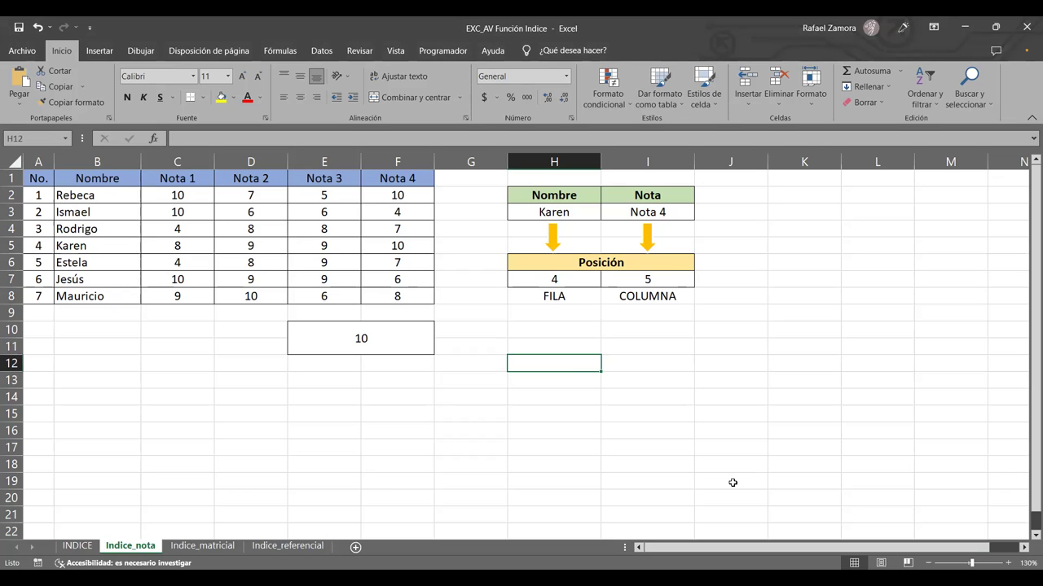
{"action": "left_click", "coordinate": [686, 431]}
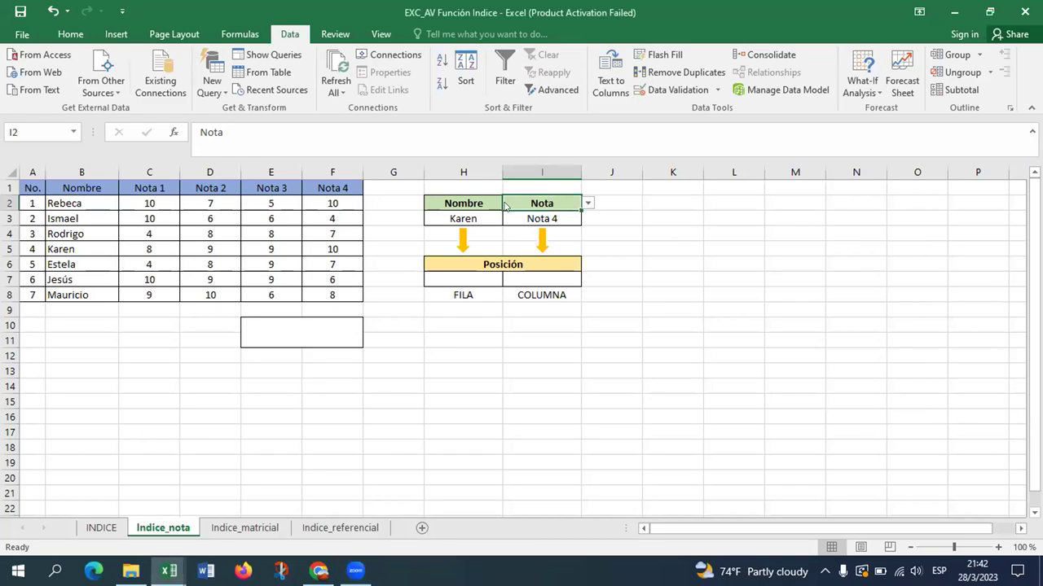
Open and close the Nombre and Nota drop-down lists in H2 and I2.
{"action": "left_click", "coordinate": [468, 203]}
{"action": "left_click", "coordinate": [507, 204]}
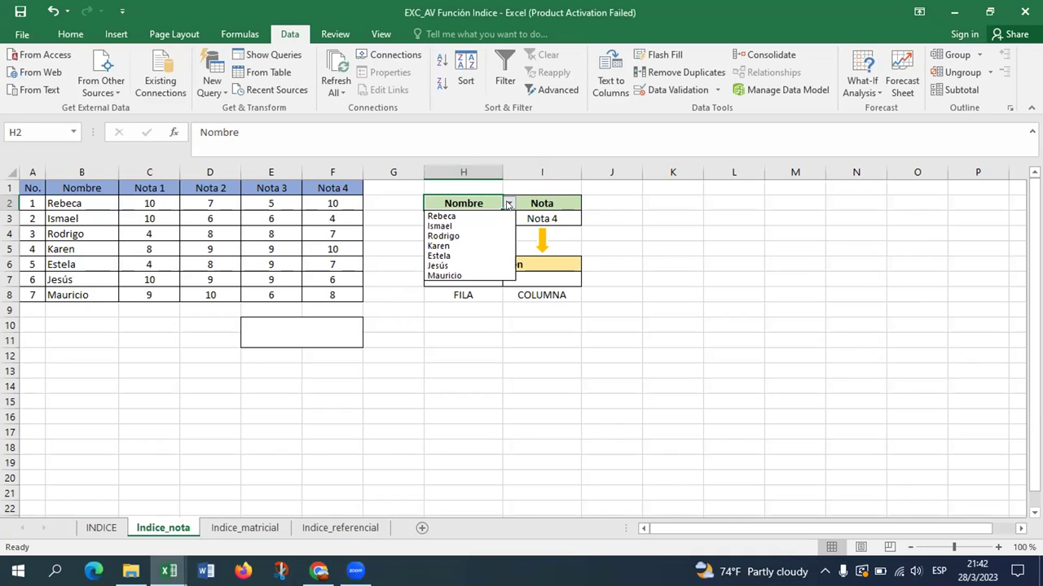
{"action": "left_click", "coordinate": [507, 204]}
{"action": "left_click", "coordinate": [535, 203]}
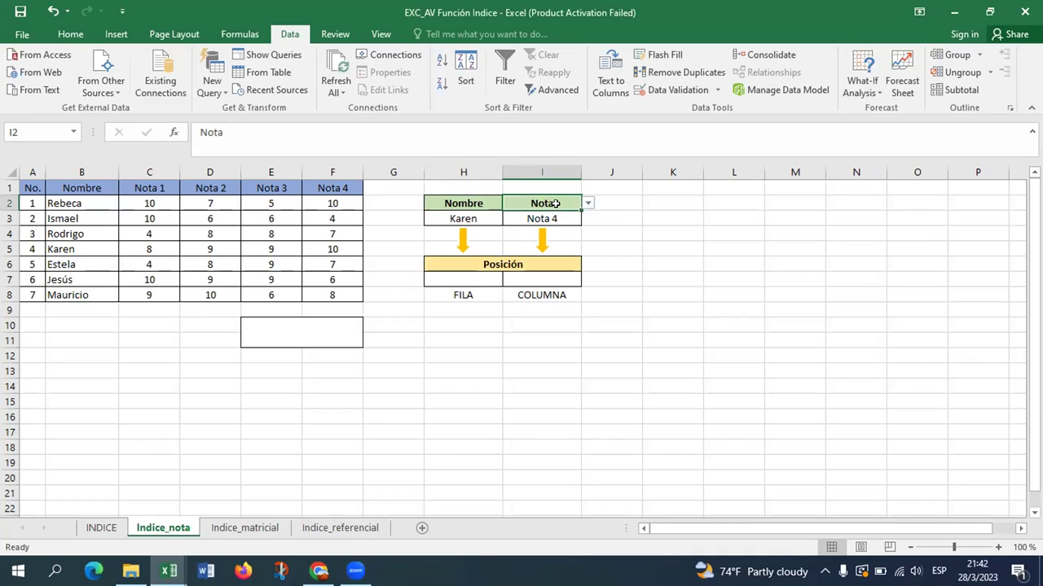
{"action": "left_click", "coordinate": [588, 205]}
{"action": "left_click", "coordinate": [588, 205]}
{"action": "left_click", "coordinate": [474, 196]}
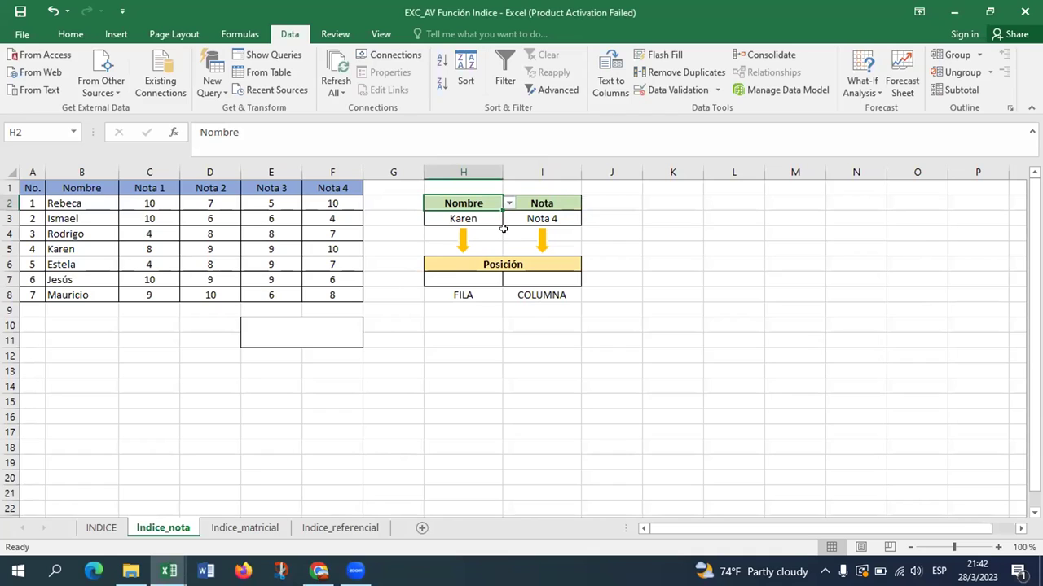
{"action": "left_click", "coordinate": [533, 203]}
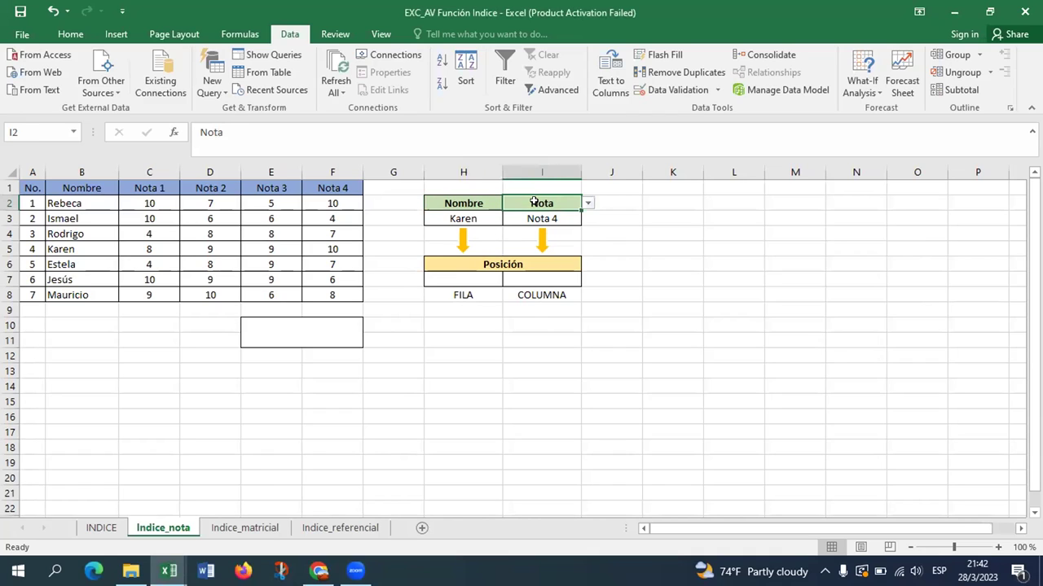
{"action": "left_click", "coordinate": [480, 201]}
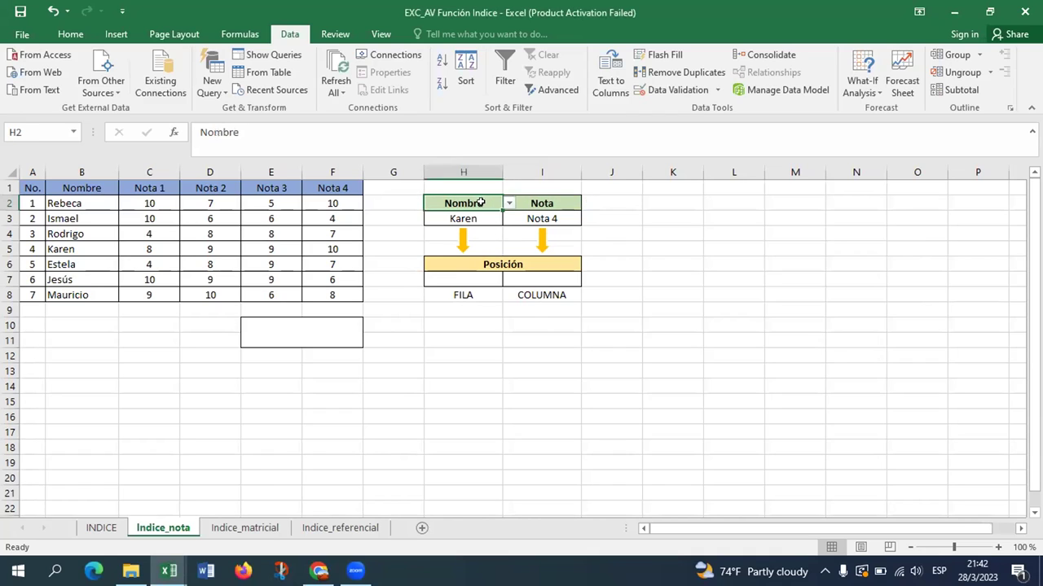
{"action": "left_click", "coordinate": [535, 202]}
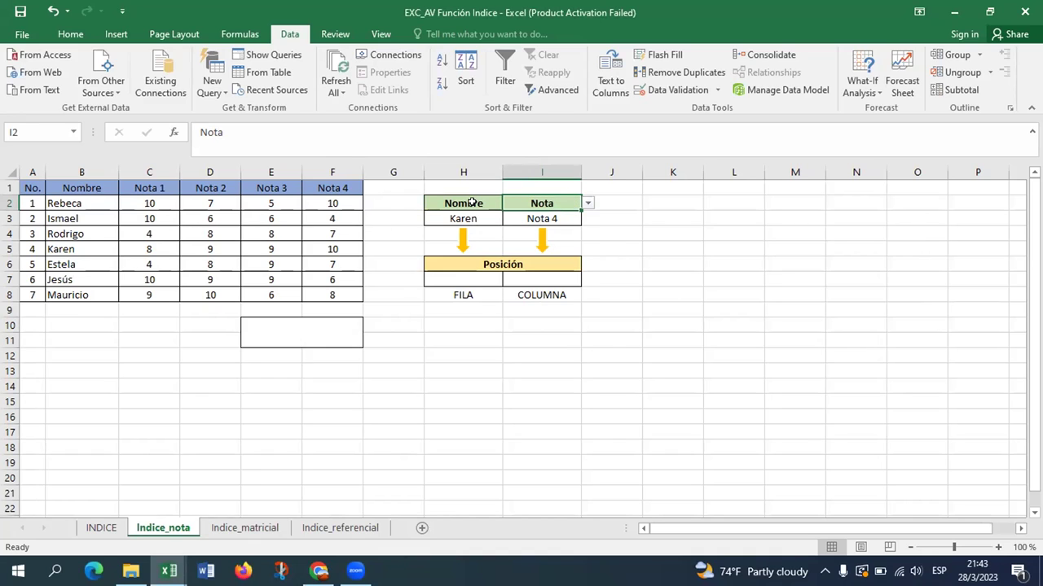
{"action": "left_click", "coordinate": [471, 203]}
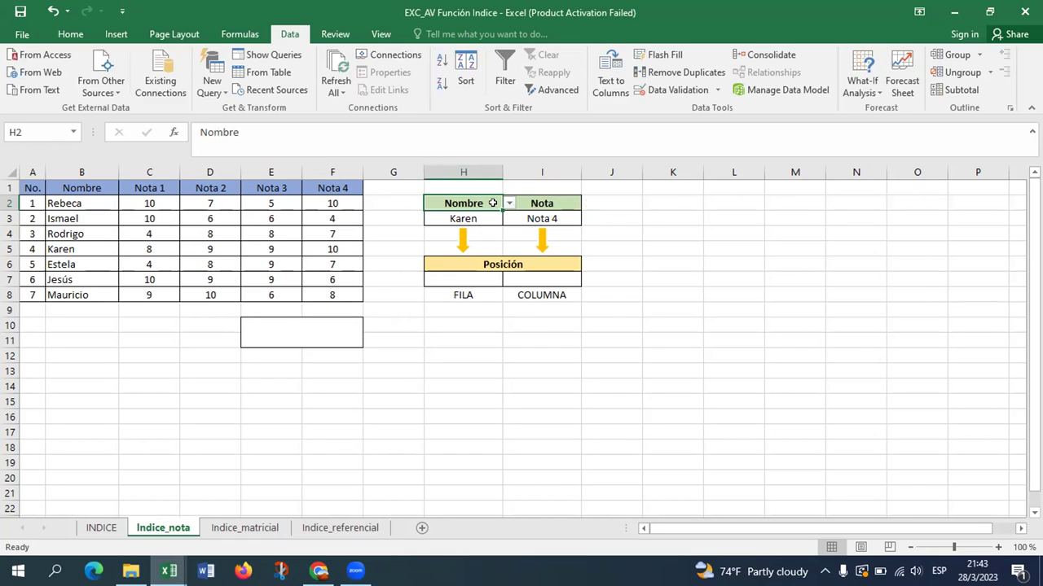
{"action": "left_click", "coordinate": [507, 205]}
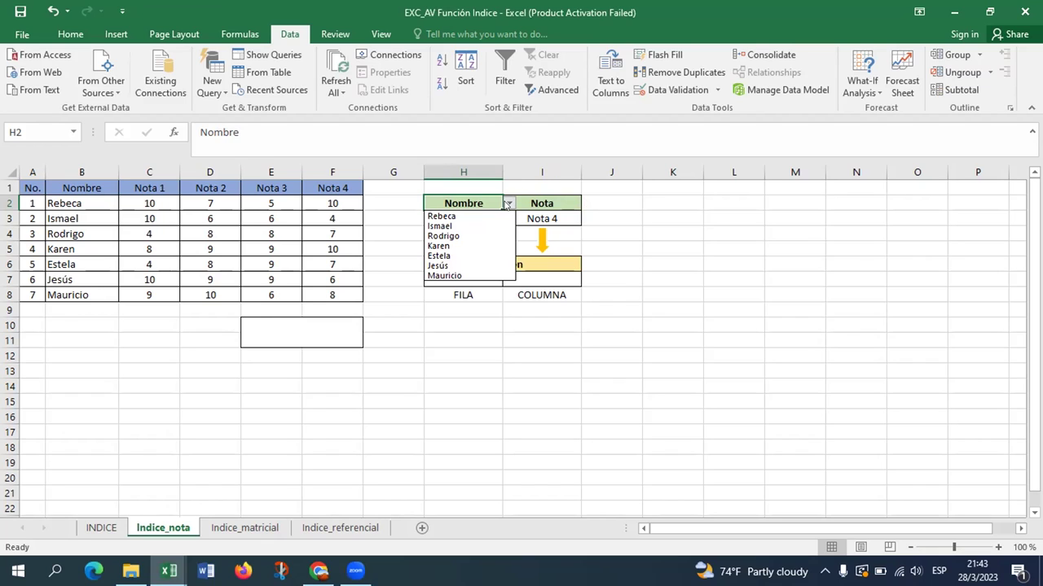
{"action": "left_click", "coordinate": [507, 205]}
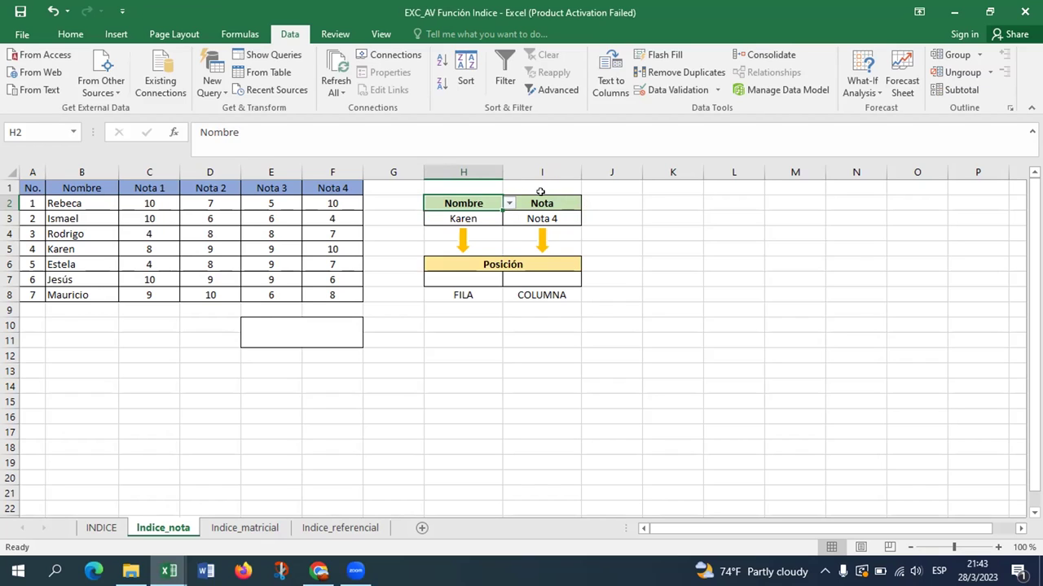
{"action": "left_click", "coordinate": [540, 201]}
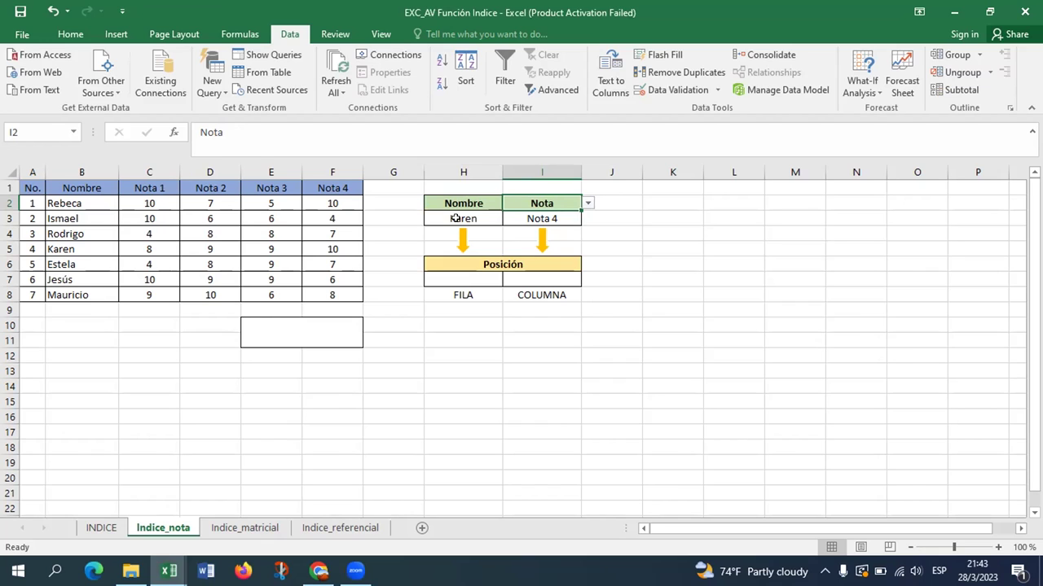
Select Karen in H3, then display the Nota grade list from I2.
{"action": "left_click", "coordinate": [456, 218]}
{"action": "left_click", "coordinate": [507, 213]}
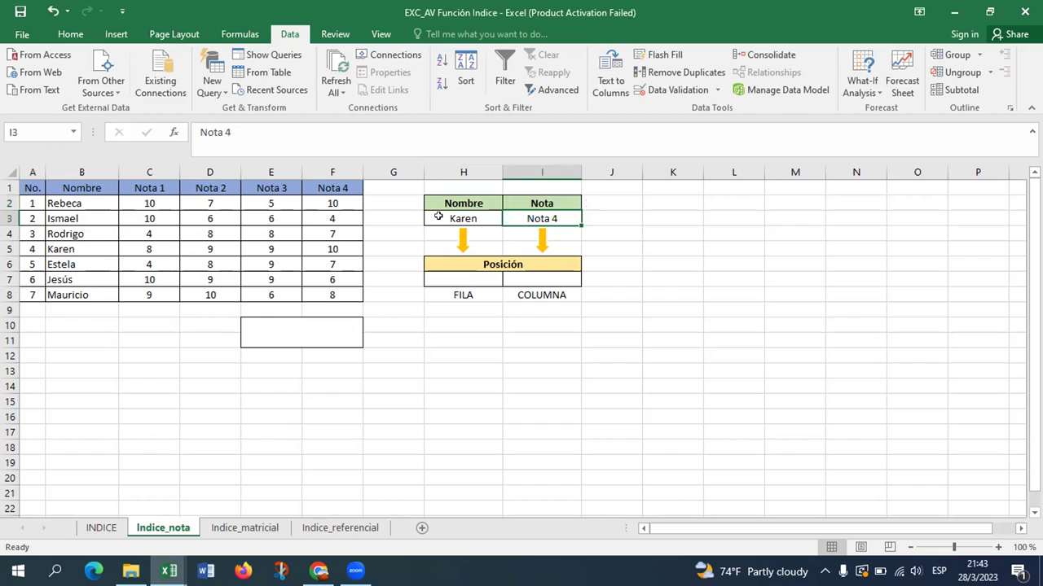
{"action": "left_click", "coordinate": [437, 217]}
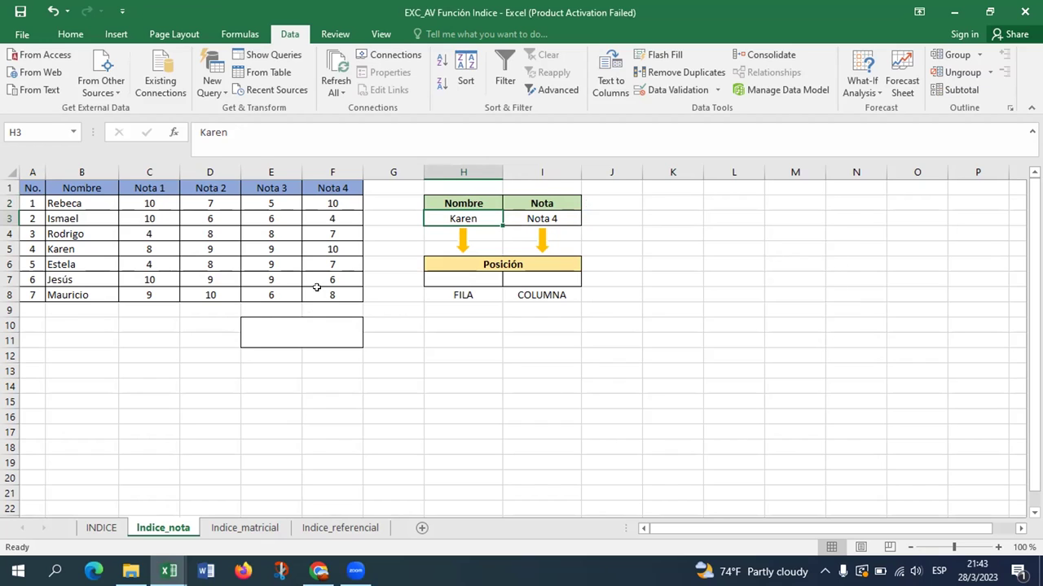
{"action": "left_click", "coordinate": [482, 355]}
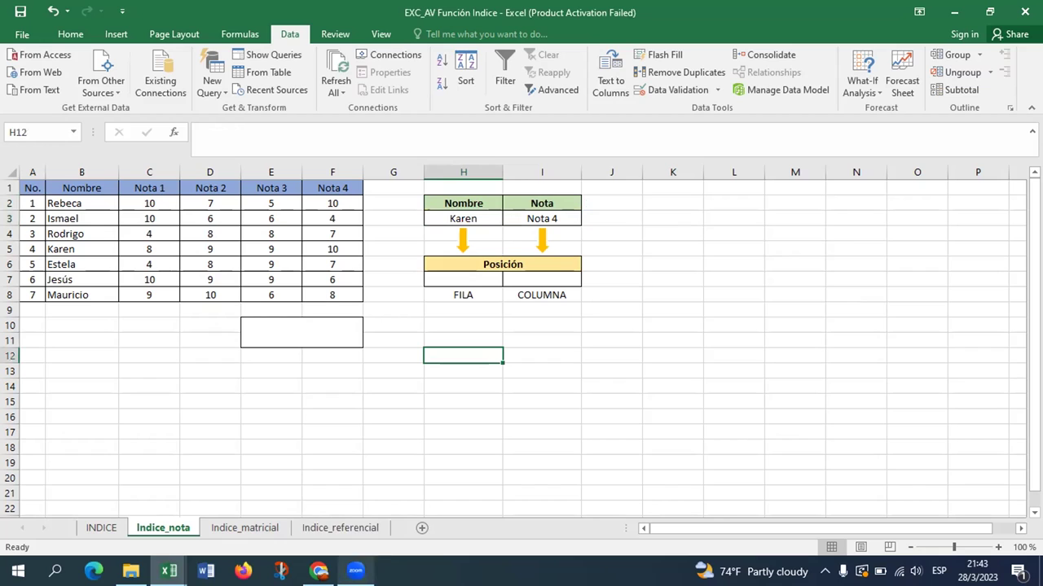
{"action": "left_click", "coordinate": [540, 203]}
{"action": "left_click", "coordinate": [588, 204]}
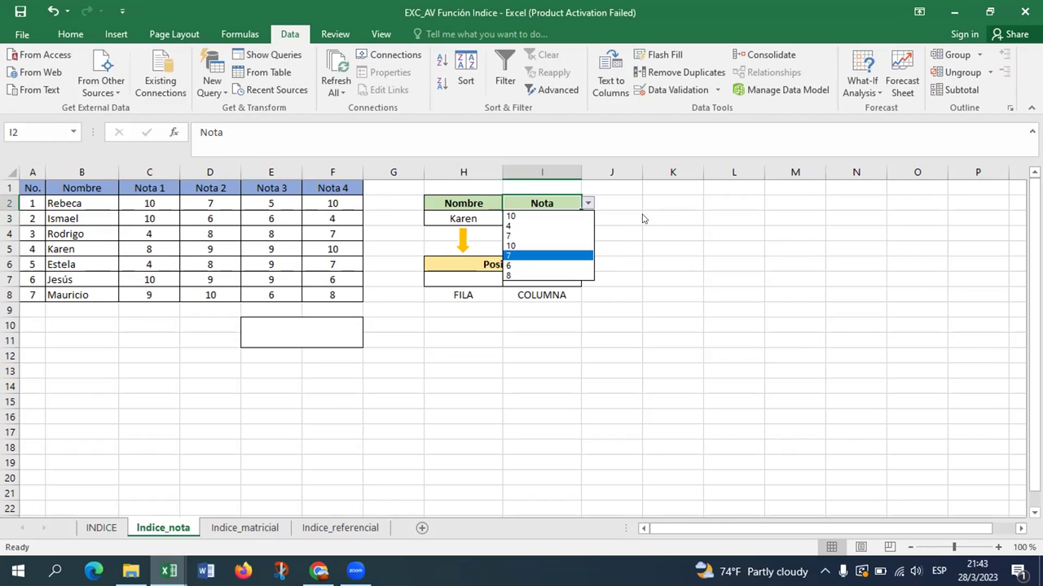
Dismiss the open Nota grade drop-down list.
{"action": "key", "text": "Escape"}
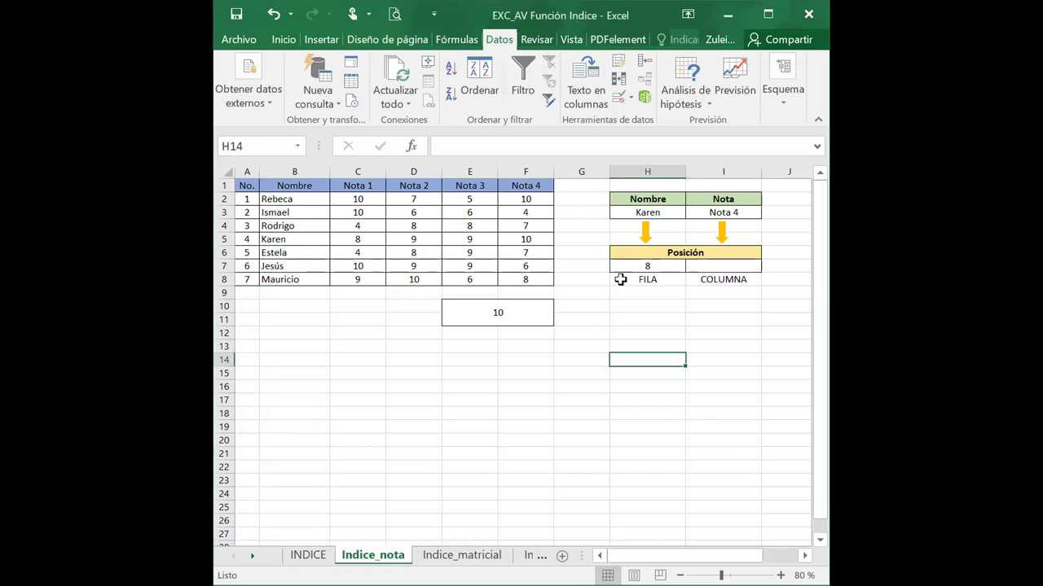
Choose Rebeca in the Nombre cell H3, leaving the Nota choice at Nota 4.
{"action": "left_click", "coordinate": [592, 291]}
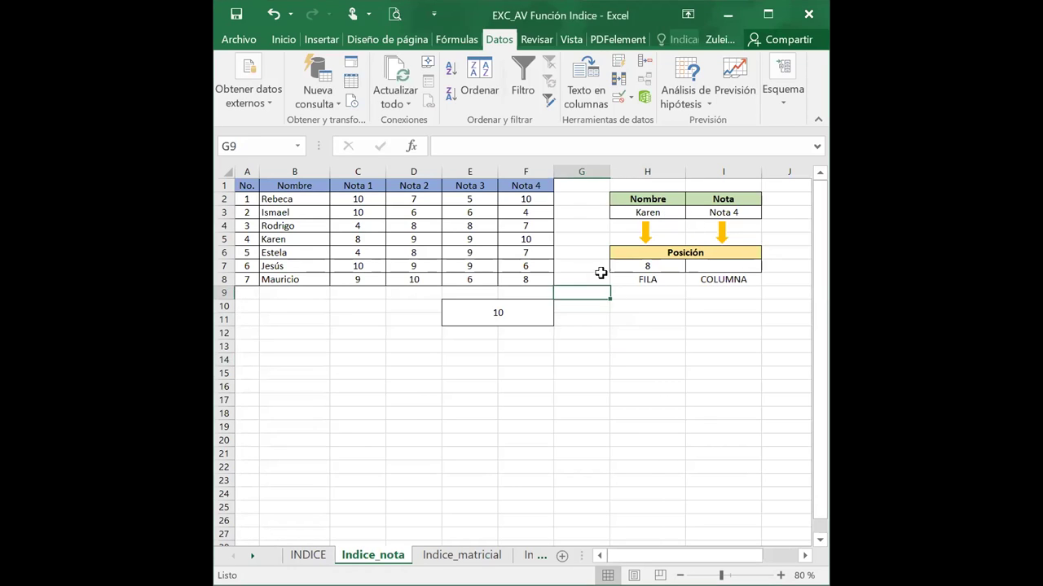
{"action": "left_click", "coordinate": [684, 216]}
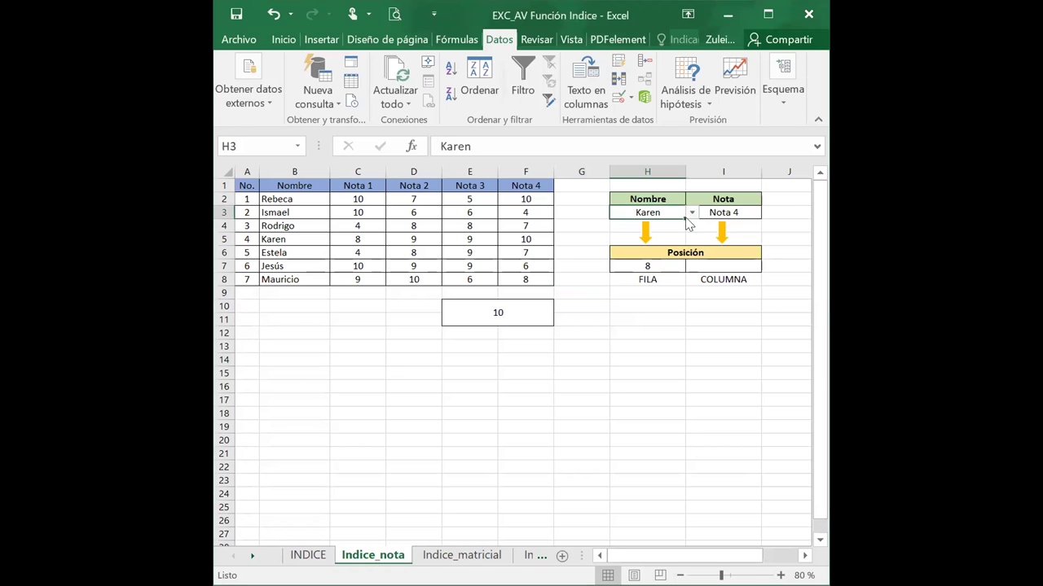
{"action": "left_click", "coordinate": [692, 213]}
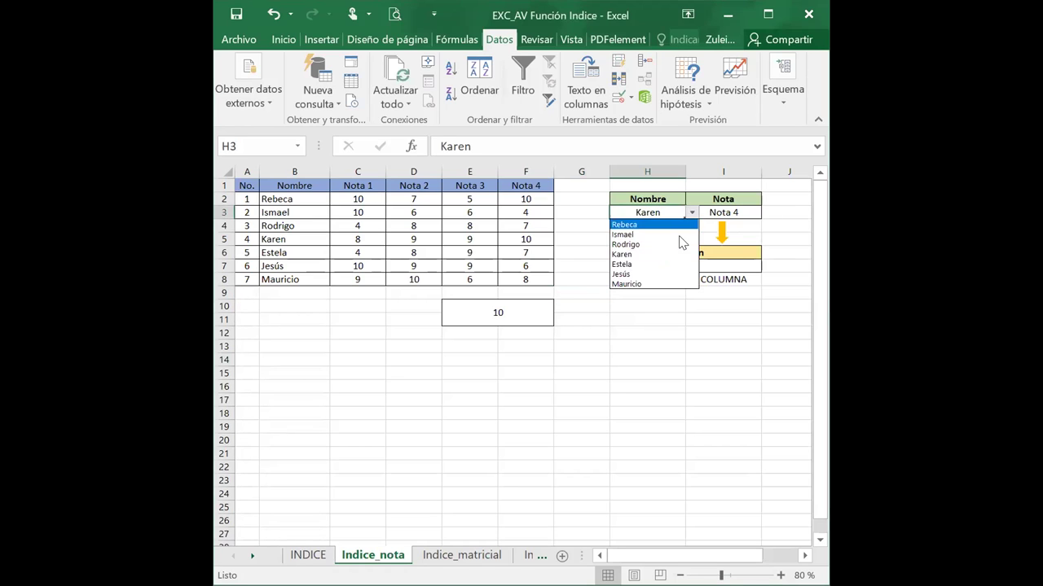
{"action": "left_click", "coordinate": [628, 224]}
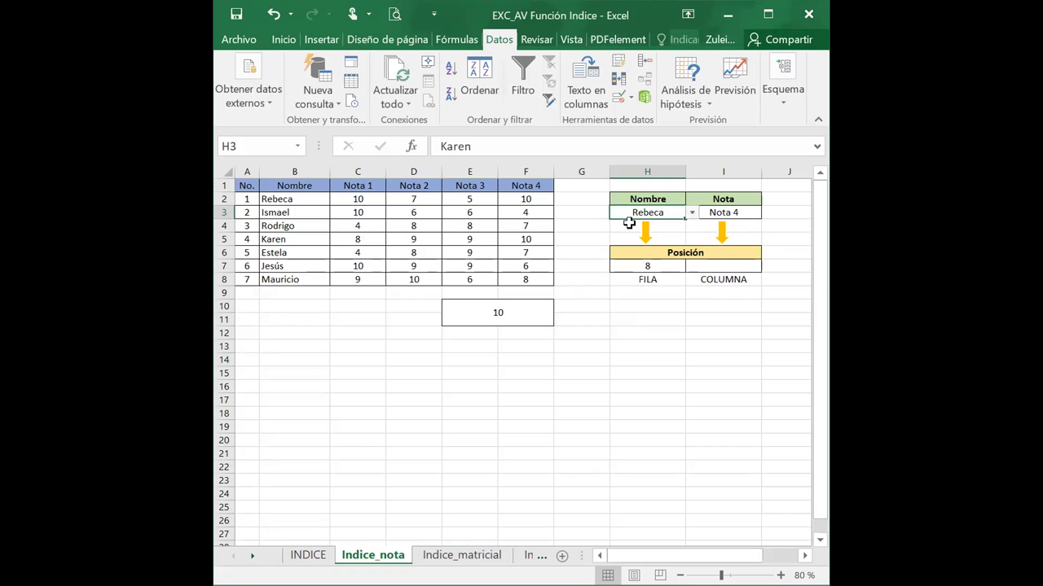
{"action": "left_click", "coordinate": [746, 212]}
{"action": "left_click", "coordinate": [767, 214]}
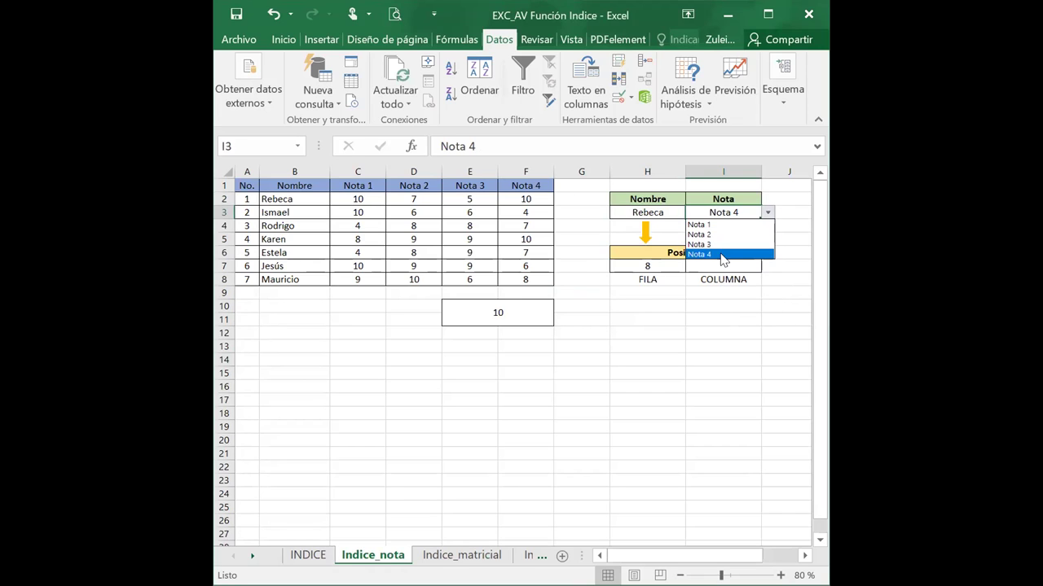
{"action": "key", "text": "Up"}
{"action": "key", "text": "Up"}
{"action": "key", "text": "Up"}
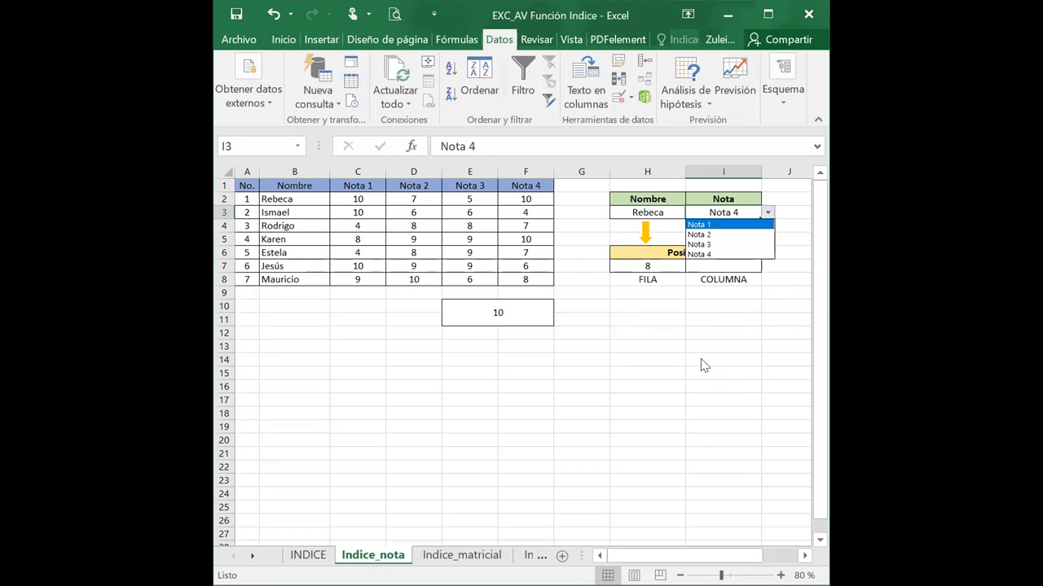
{"action": "key", "text": "Escape"}
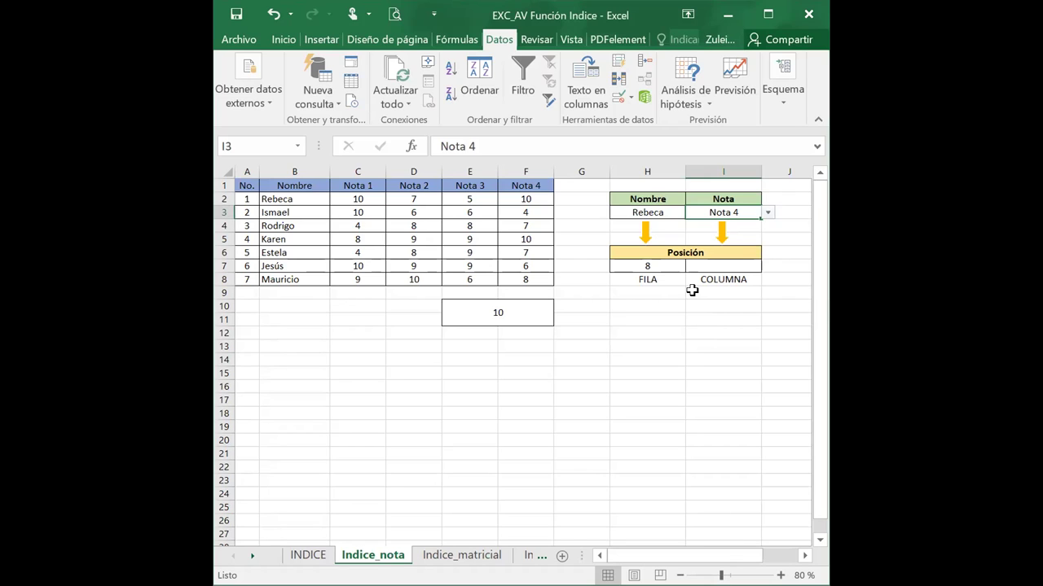
Change the Nota choice in I3 to Nota 2.
{"action": "left_click", "coordinate": [651, 267]}
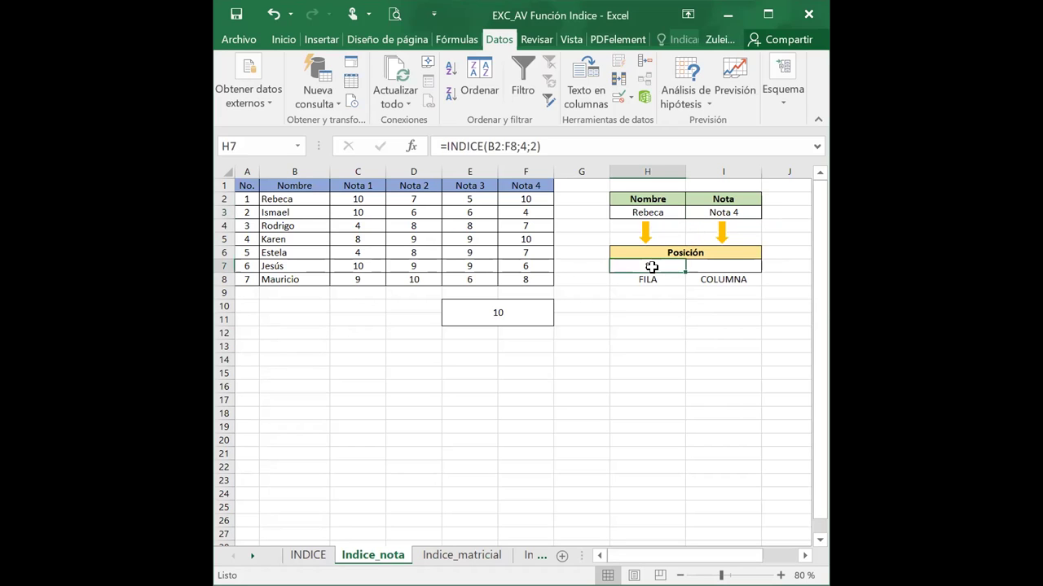
{"action": "left_click", "coordinate": [742, 213]}
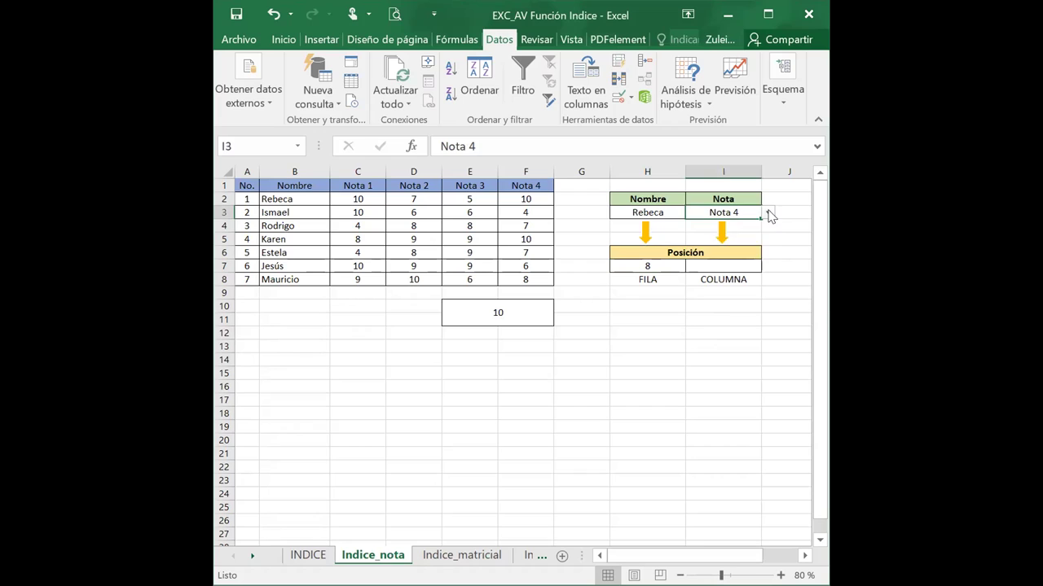
{"action": "left_click", "coordinate": [768, 214]}
{"action": "left_click", "coordinate": [715, 233]}
Enter fixed positions 1 in FILA cell H7 and 3 in COLUMNA cell I7.
{"action": "left_click", "coordinate": [659, 267]}
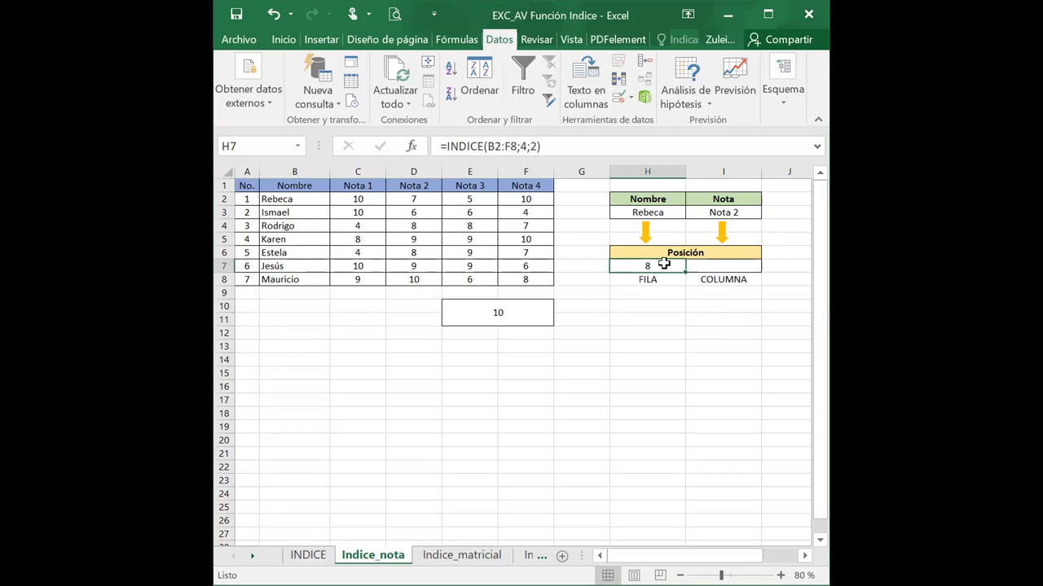
{"action": "type", "text": "1"}
{"action": "key", "text": "Tab"}
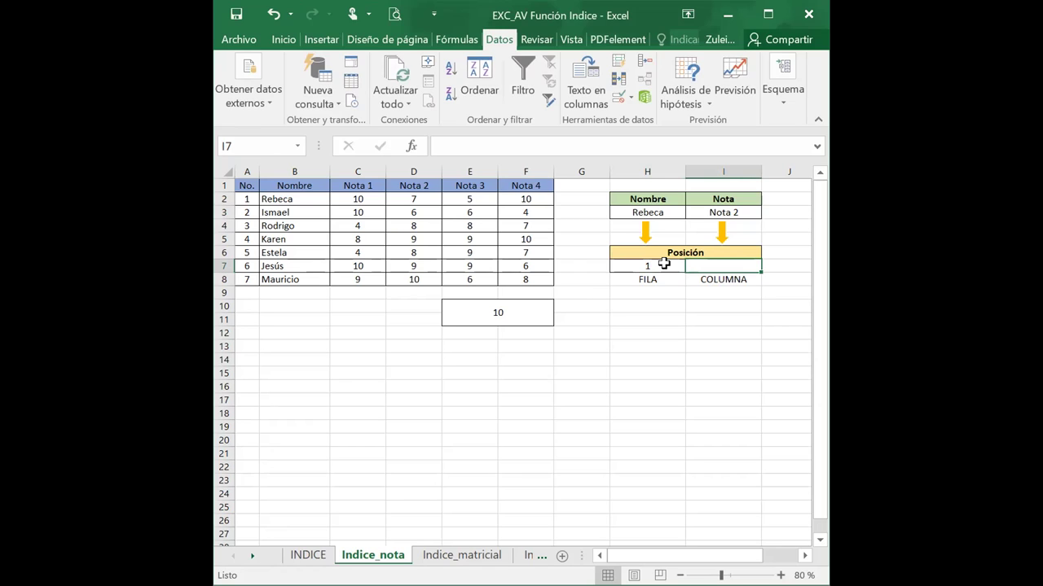
{"action": "type", "text": "3"}
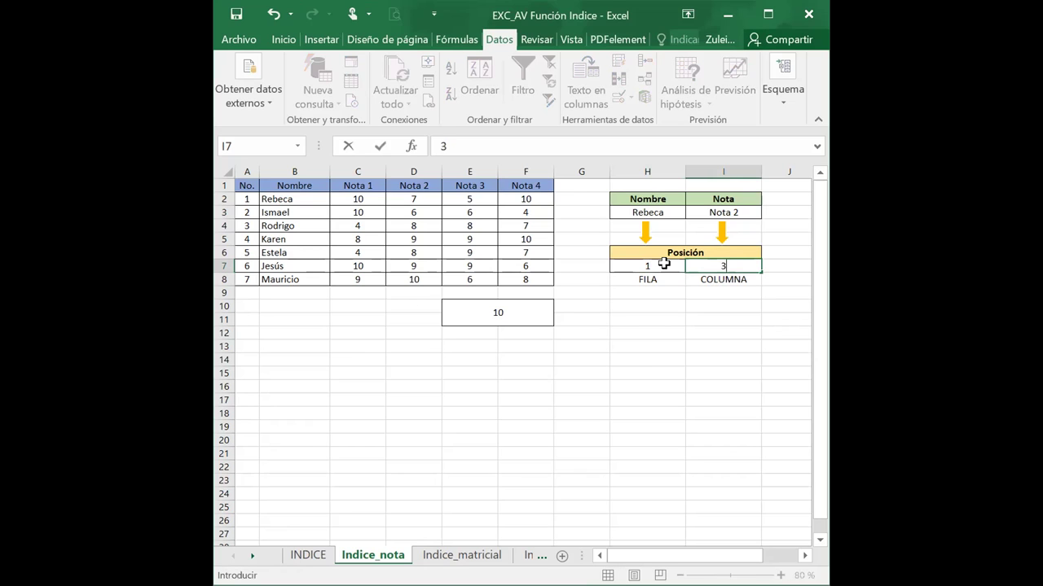
{"action": "key", "text": "Return"}
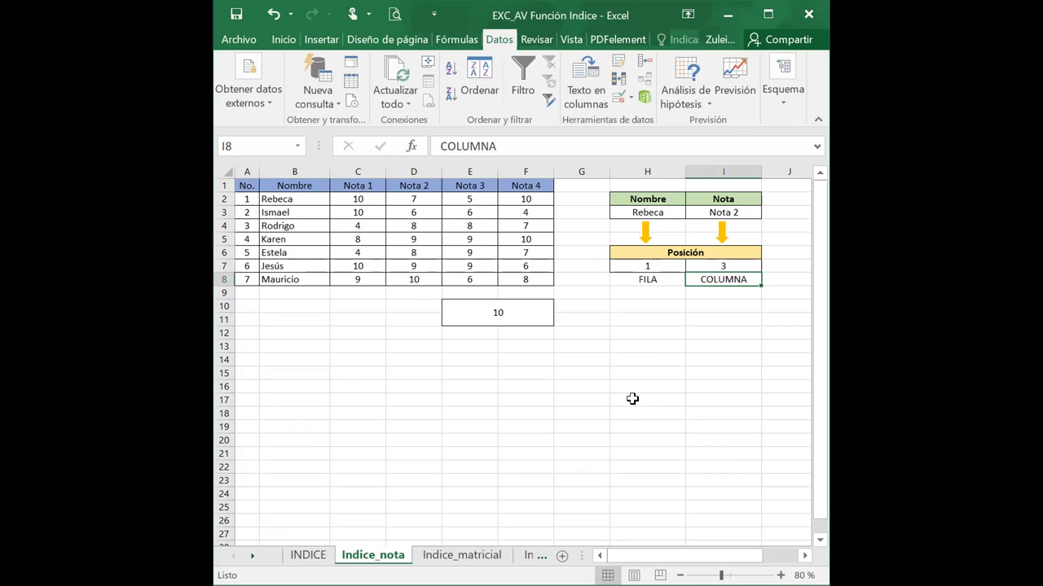
Edit E10's INDICE formula to range C2:F8 with row 1 and column 3.
{"action": "left_click", "coordinate": [519, 311]}
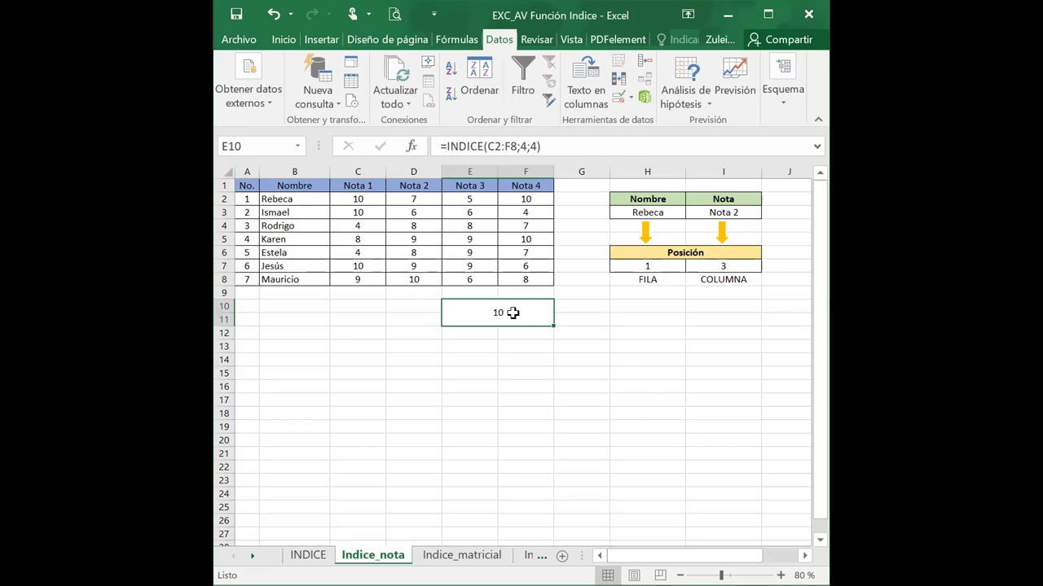
{"action": "double_click", "coordinate": [515, 313]}
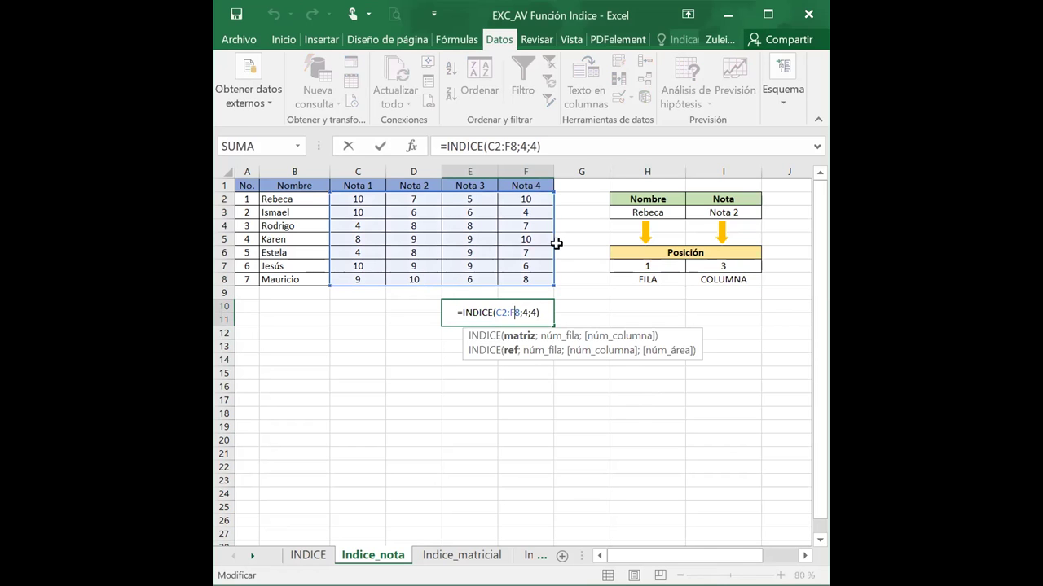
{"action": "left_click", "coordinate": [525, 313]}
{"action": "key", "text": "BackSpace"}
{"action": "type", "text": "1"}
{"action": "key", "text": "Right"}
{"action": "key", "text": "Delete"}
{"action": "type", "text": "3"}
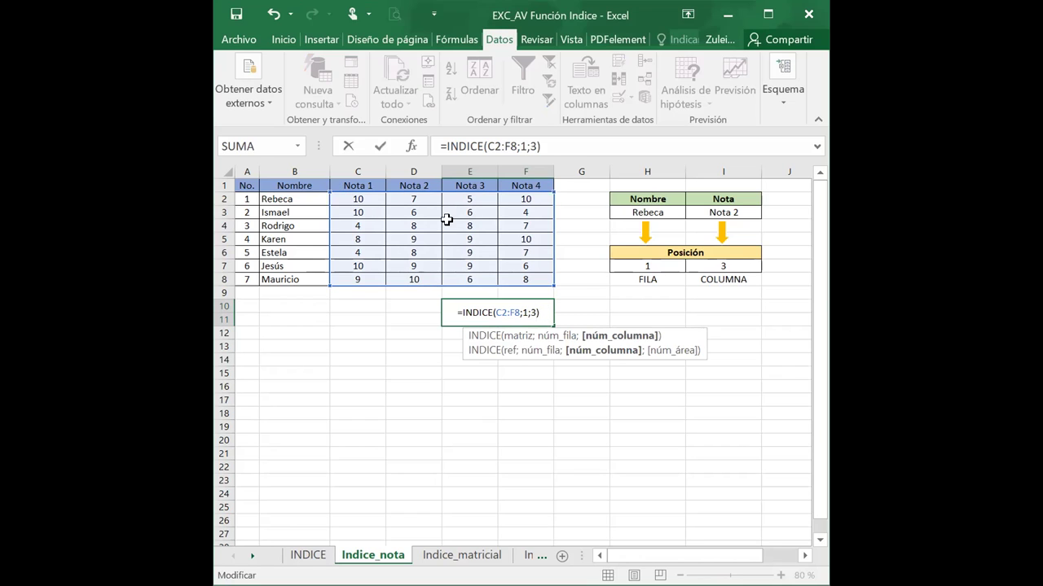
{"action": "left_click", "coordinate": [521, 282]}
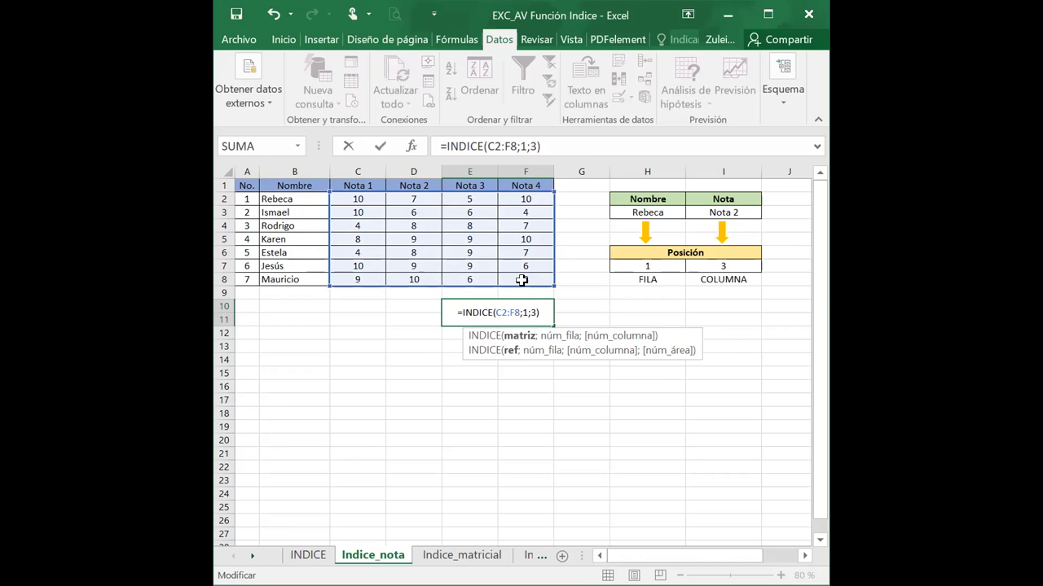
{"action": "left_click_drag", "start_coordinate": [521, 280], "coordinate": [521, 273]}
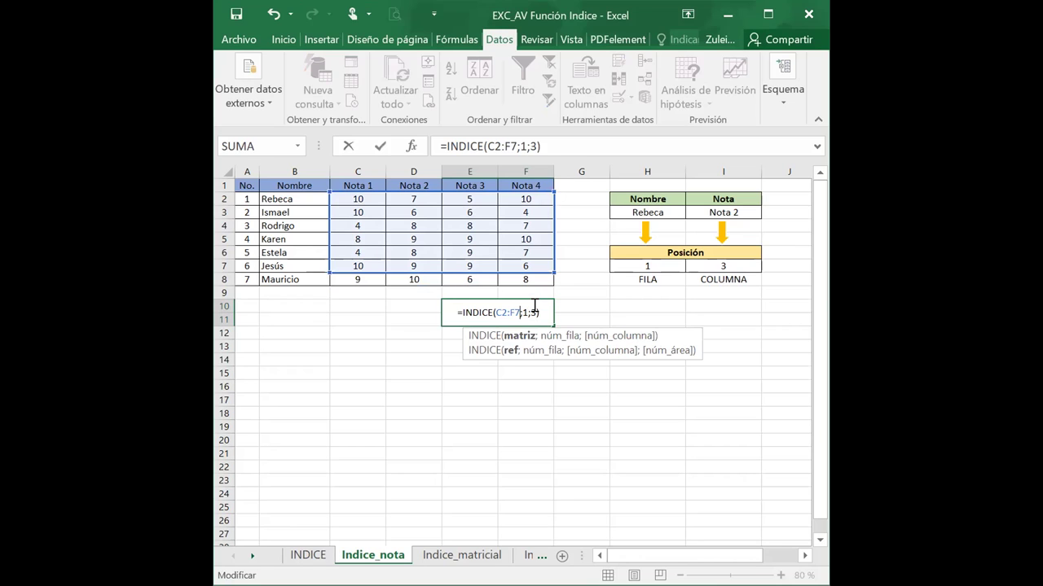
{"action": "key", "text": "BackSpace"}
{"action": "type", "text": "8"}
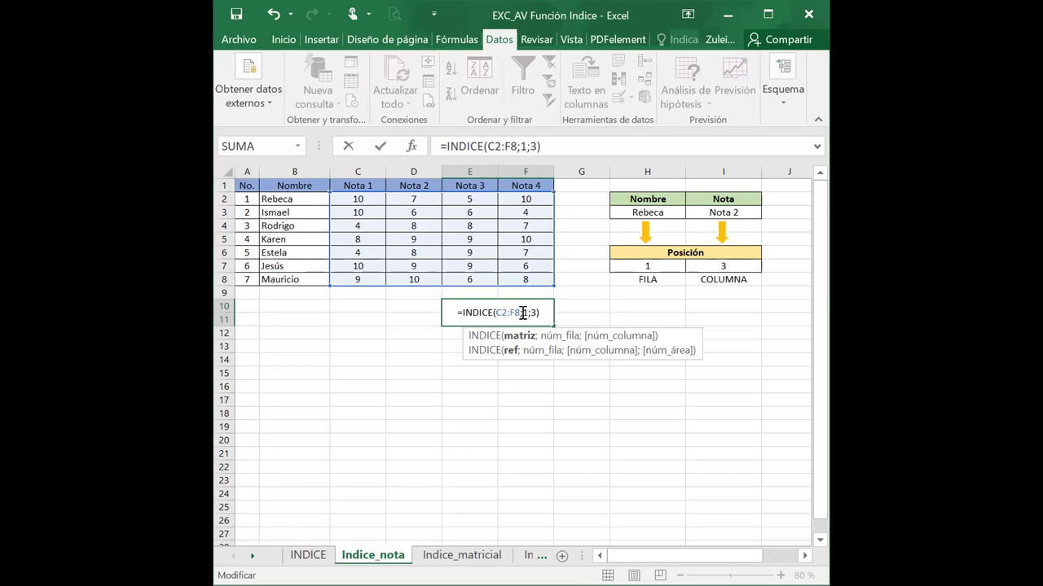
Replace the row and column numbers with references H7 and I7, giving result 5.
{"action": "double_click", "coordinate": [527, 313]}
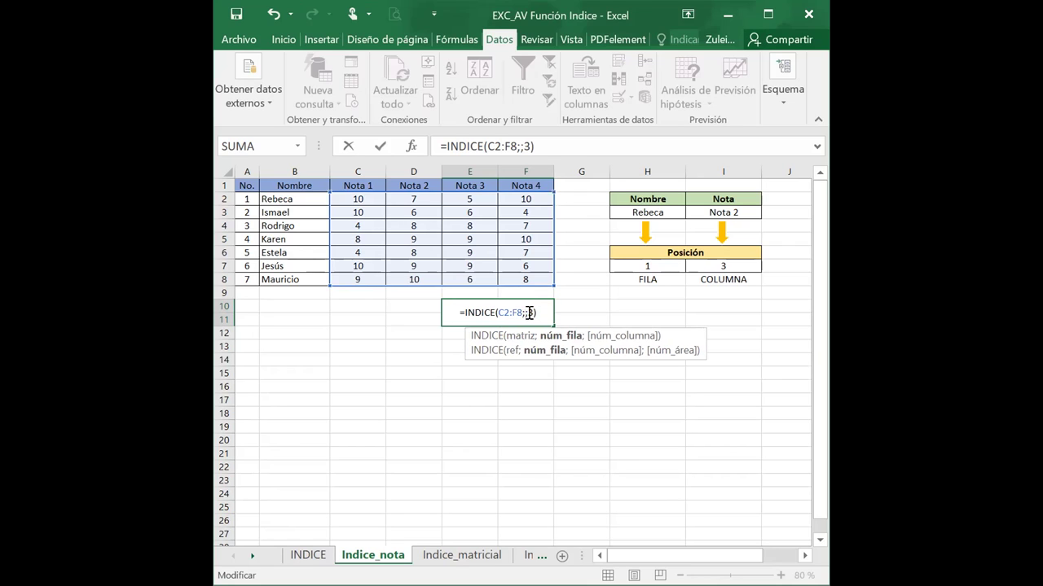
{"action": "left_click", "coordinate": [647, 265]}
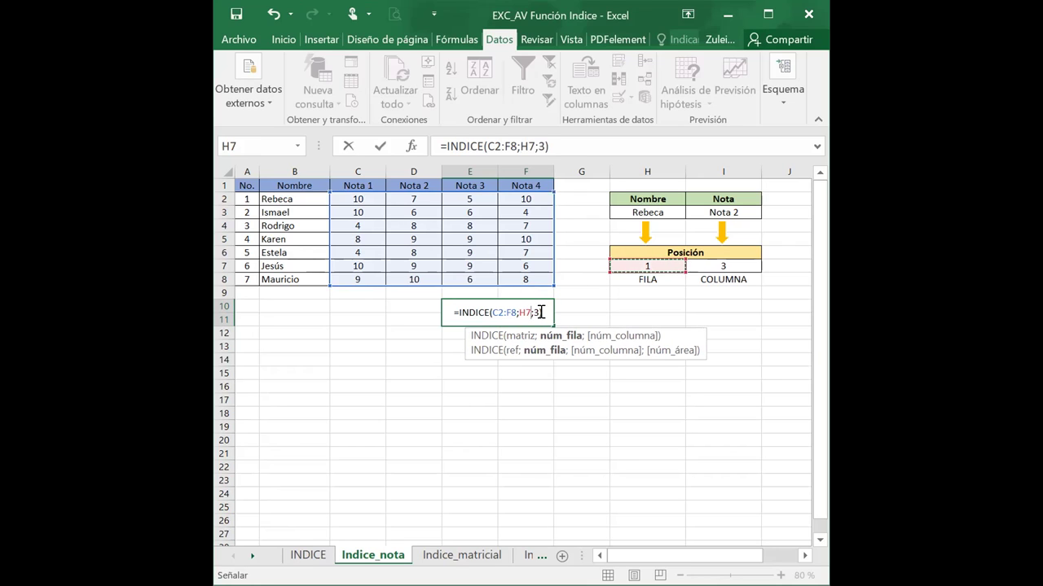
{"action": "double_click", "coordinate": [537, 313]}
{"action": "key", "text": "BackSpace"}
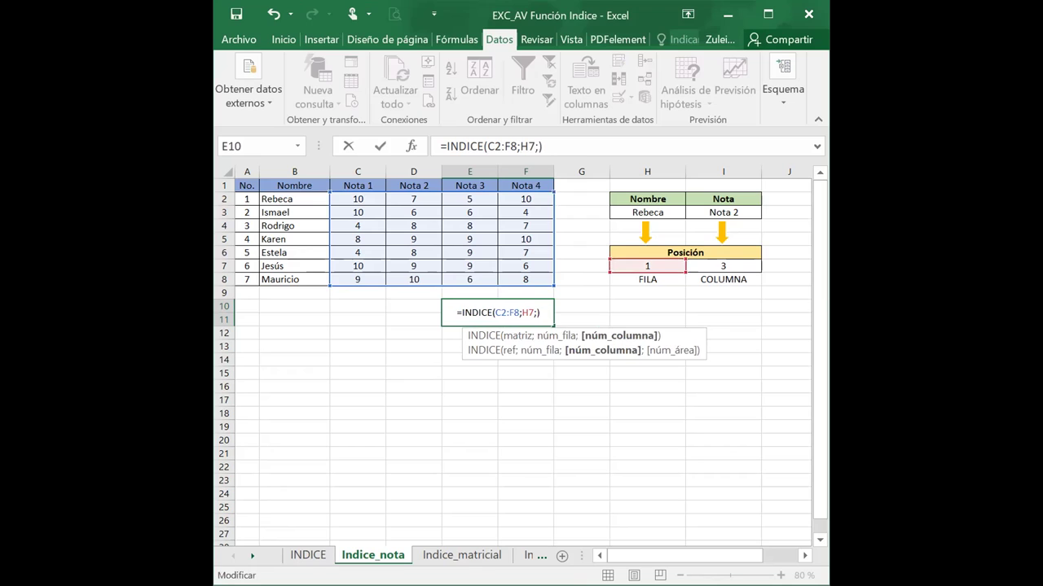
{"action": "left_click", "coordinate": [745, 264]}
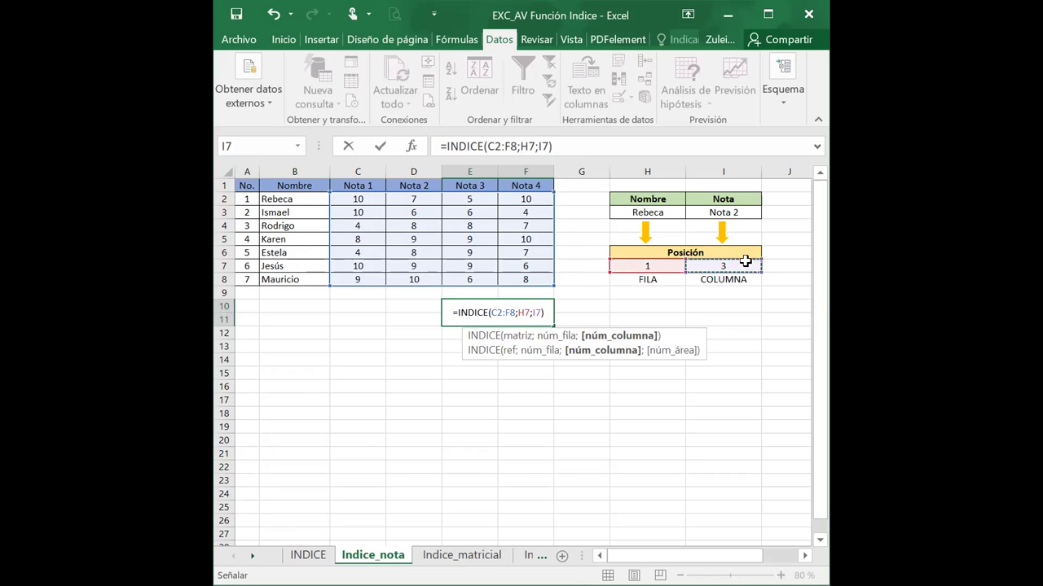
{"action": "key", "text": "Return"}
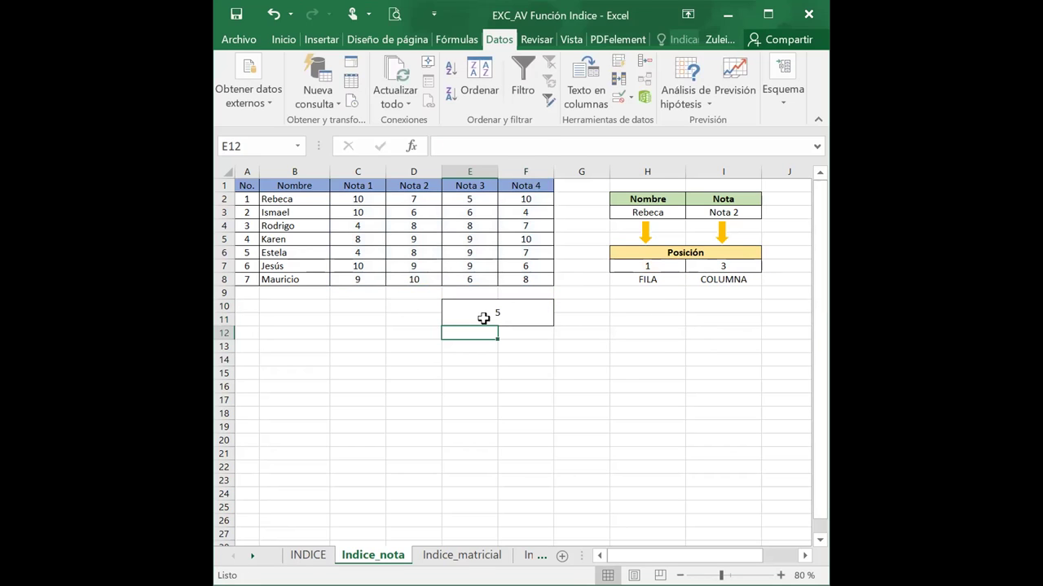
{"action": "left_click", "coordinate": [483, 314]}
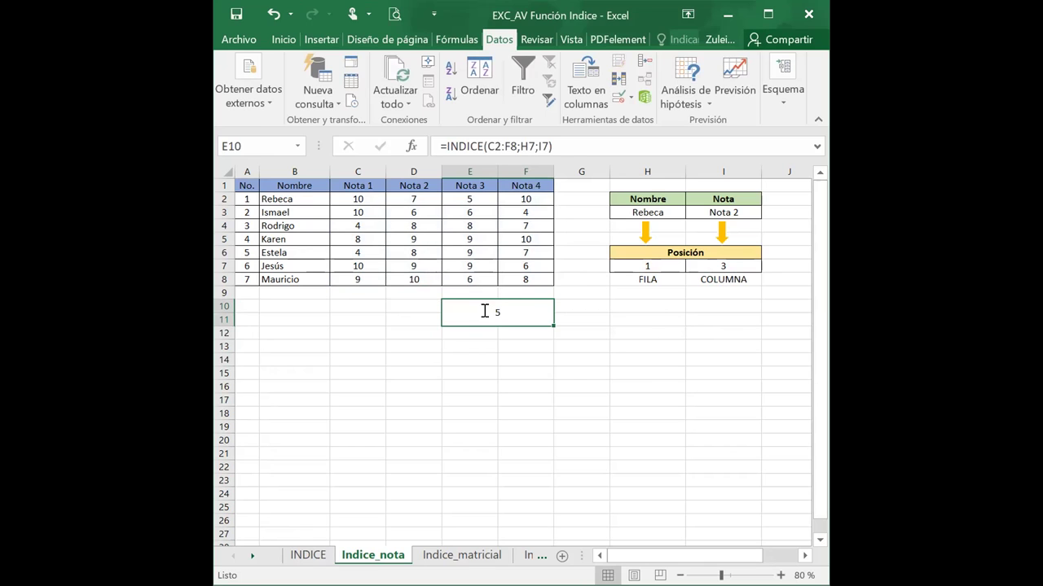
{"action": "double_click", "coordinate": [483, 312]}
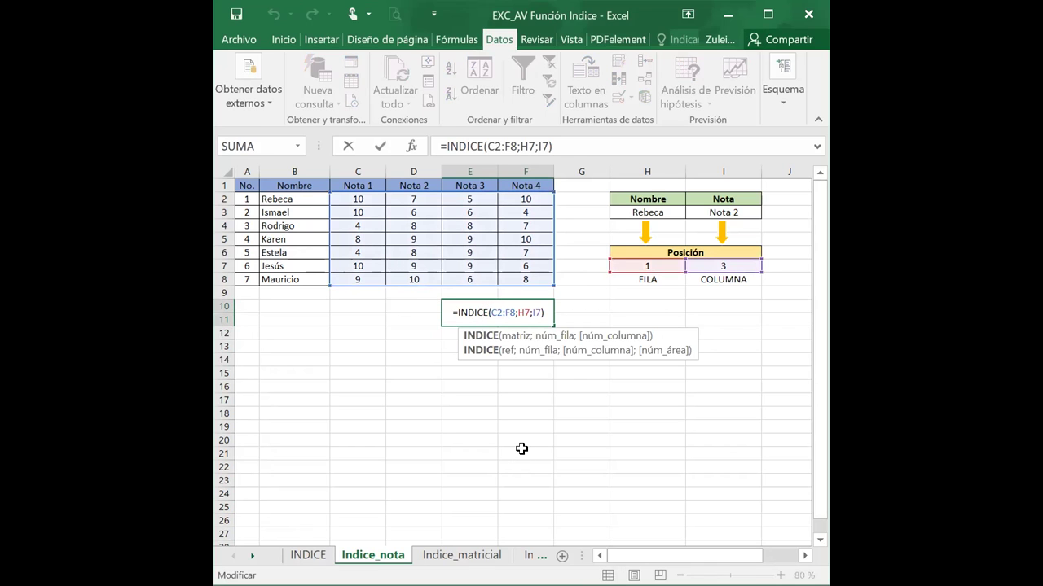
{"action": "key", "text": "Return"}
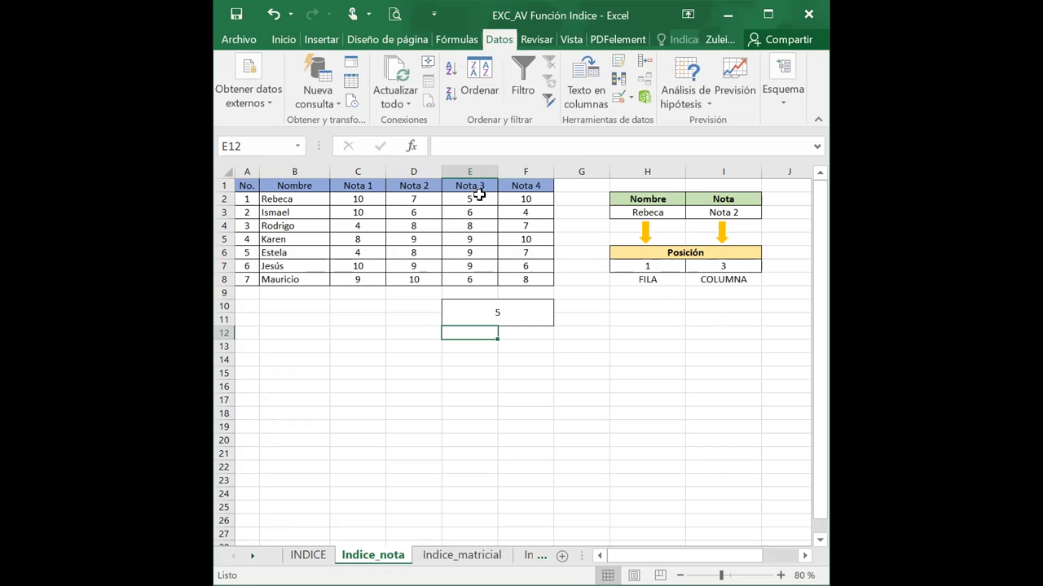
Set the FILA cell H7 to 2 so E10 returns 6.
{"action": "double_click", "coordinate": [493, 316]}
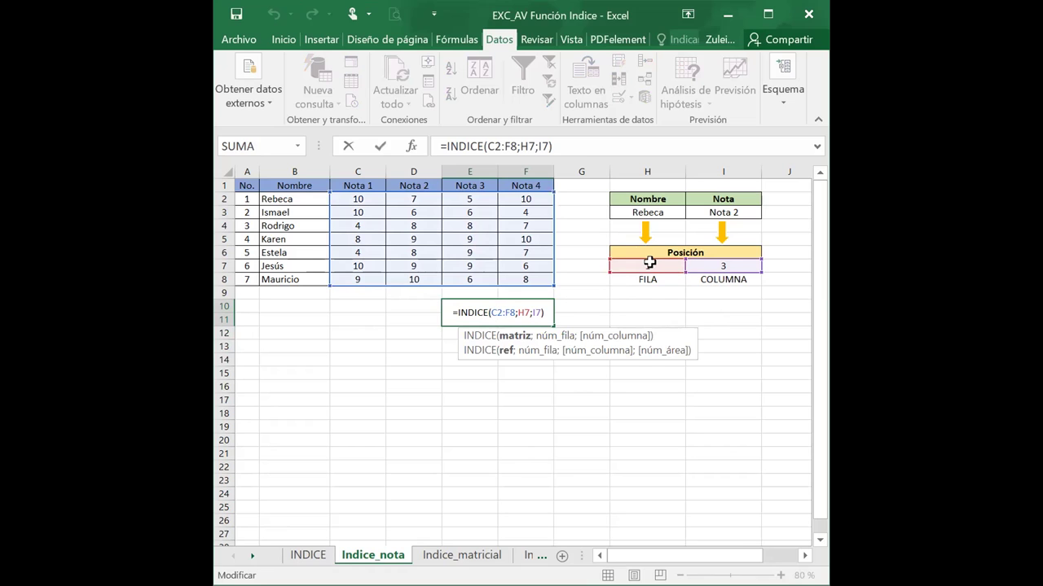
{"action": "left_click", "coordinate": [645, 263]}
{"action": "type", "text": "2"}
{"action": "key", "text": "Return"}
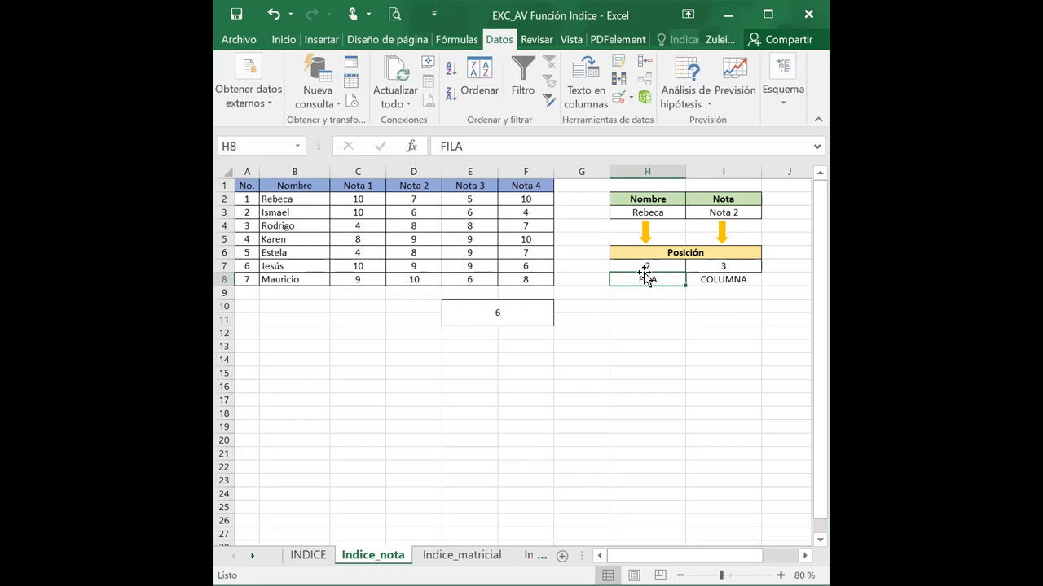
Check the Nota 2 value in D2, then reopen E10's INDICE formula.
{"action": "left_click", "coordinate": [418, 199]}
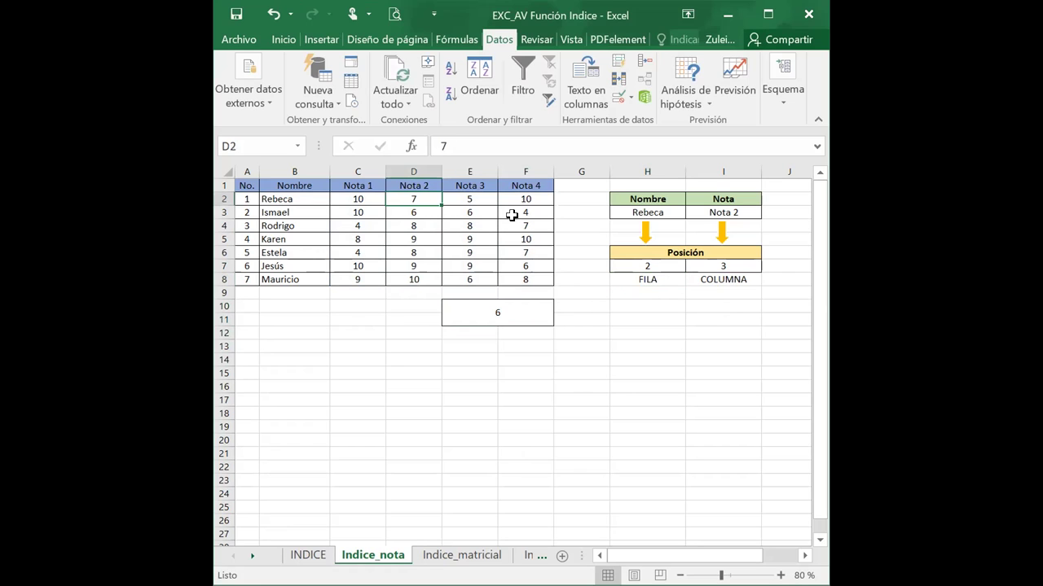
{"action": "left_click", "coordinate": [495, 310]}
{"action": "double_click", "coordinate": [495, 311]}
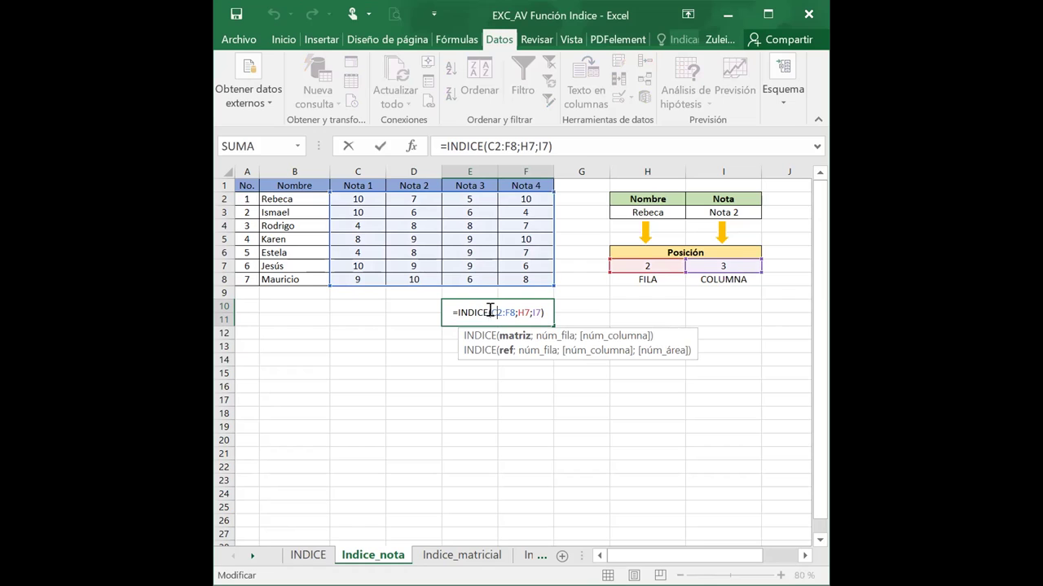
Change the start of E10's INDICE range from C2 to B2, making it B2:F8.
{"action": "left_click", "coordinate": [505, 312]}
{"action": "key", "text": "BackSpace"}
{"action": "key", "text": "BackSpace"}
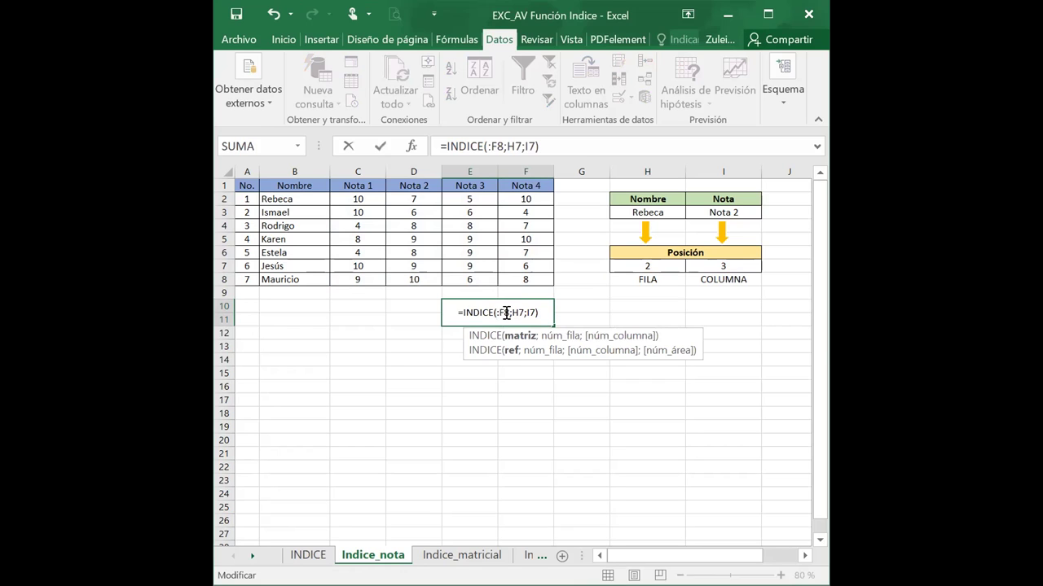
{"action": "type", "text": "B"}
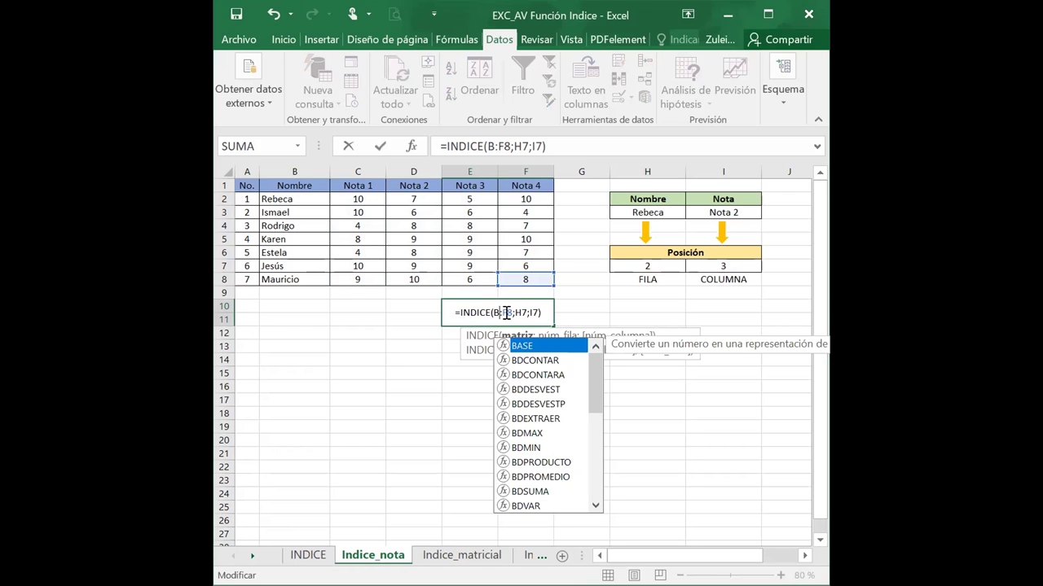
{"action": "type", "text": "2"}
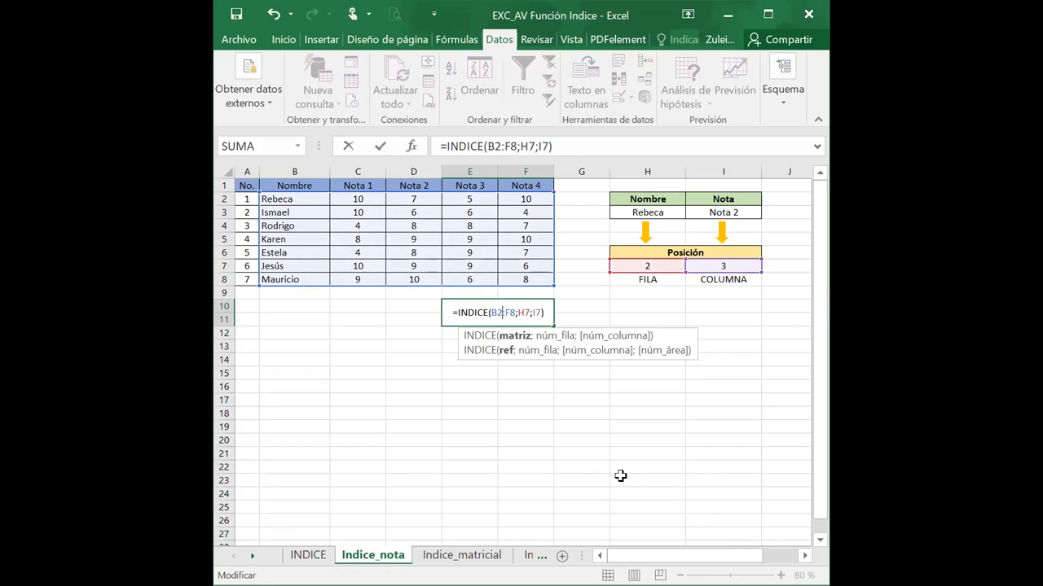
{"action": "key", "text": "Return"}
Set the FILA cell H7 to 1 so E10 returns 7.
{"action": "left_click", "coordinate": [648, 265]}
{"action": "type", "text": "11"}
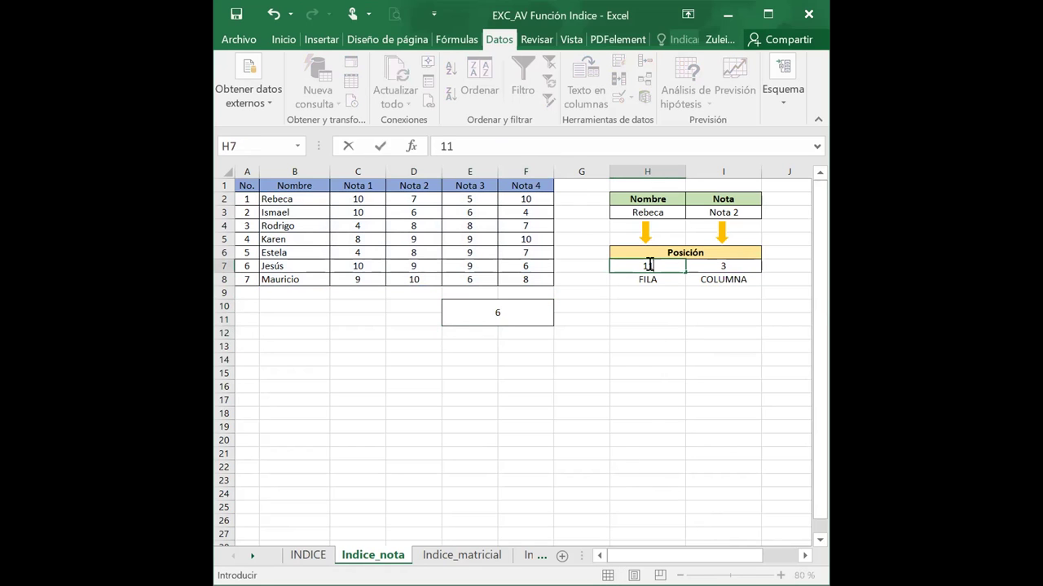
{"action": "key", "text": "BackSpace"}
{"action": "key", "text": "Return"}
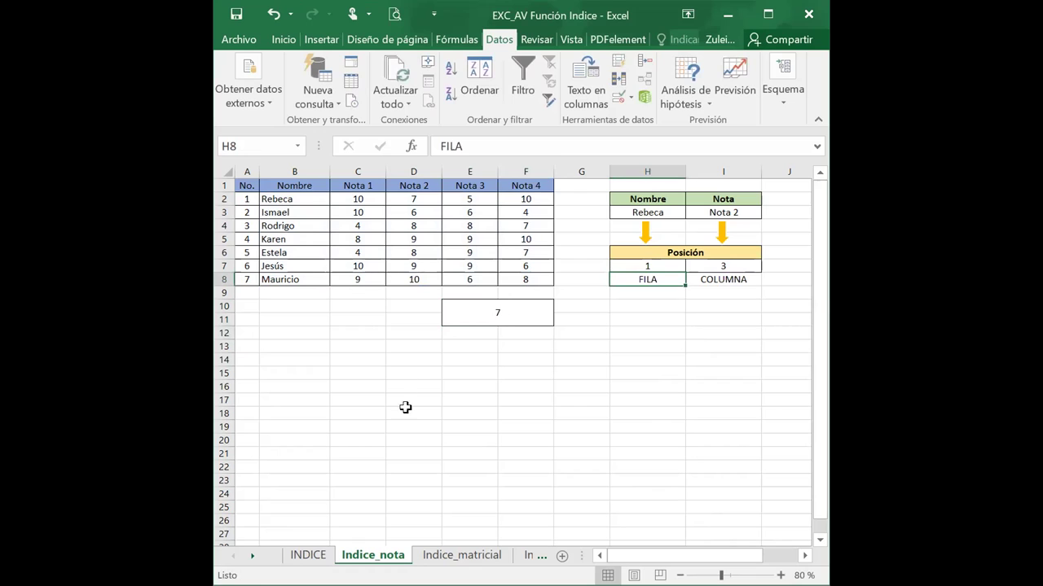
{"action": "left_click", "coordinate": [489, 333]}
{"action": "left_click", "coordinate": [500, 308]}
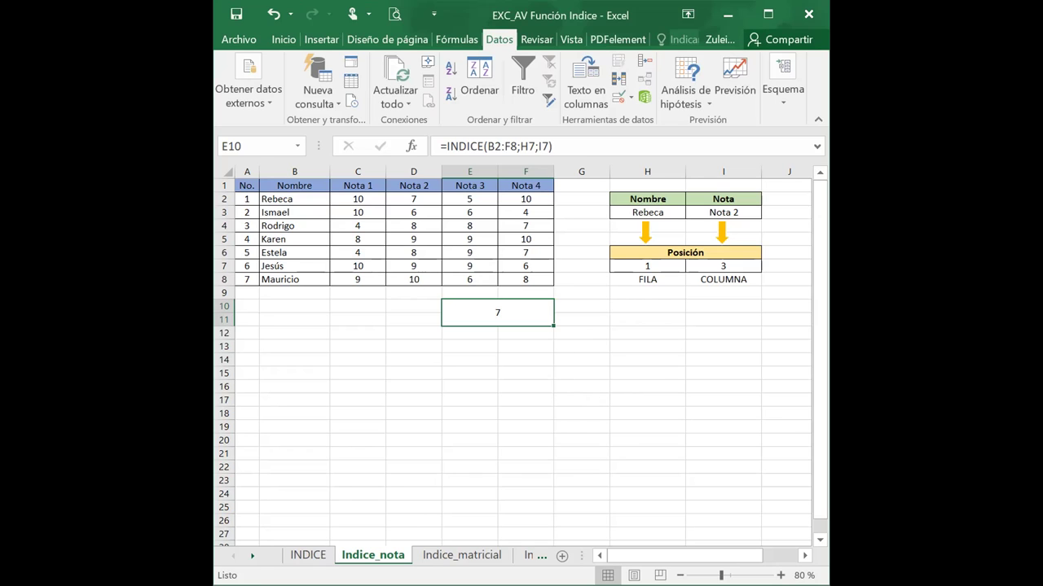
{"action": "double_click", "coordinate": [501, 313]}
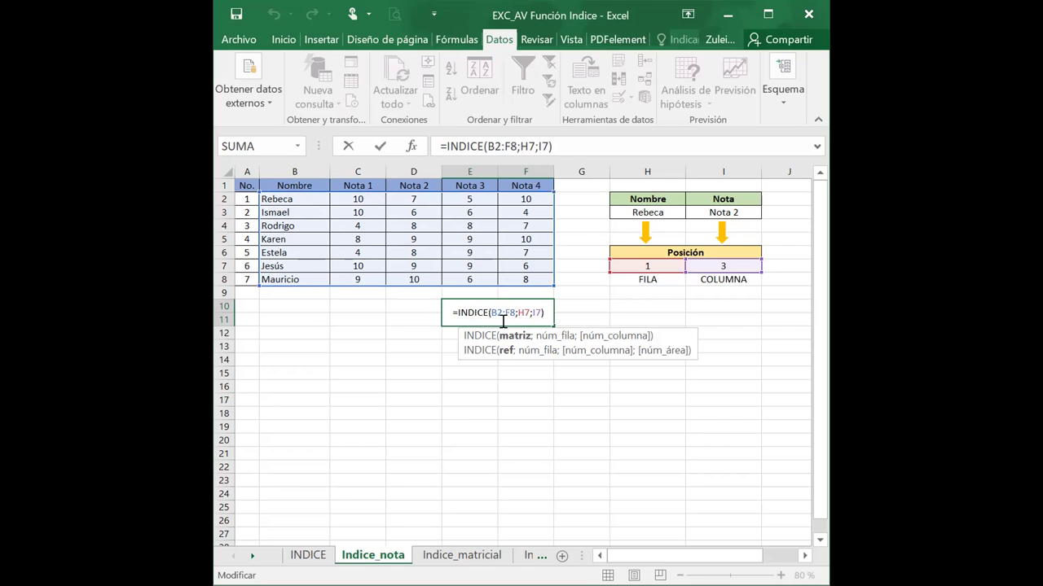
{"action": "left_click", "coordinate": [503, 313]}
{"action": "key", "text": "ctrl+Return"}
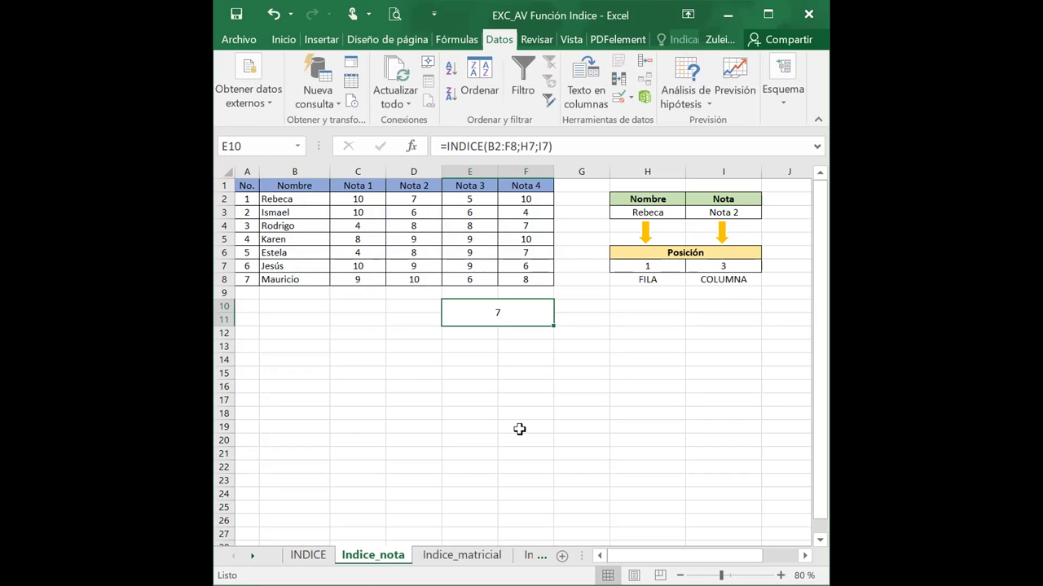
Enter 1 in COLUMNA cell I7 so E10 returns the student's name, then reopen E10's formula.
{"action": "left_click", "coordinate": [743, 264]}
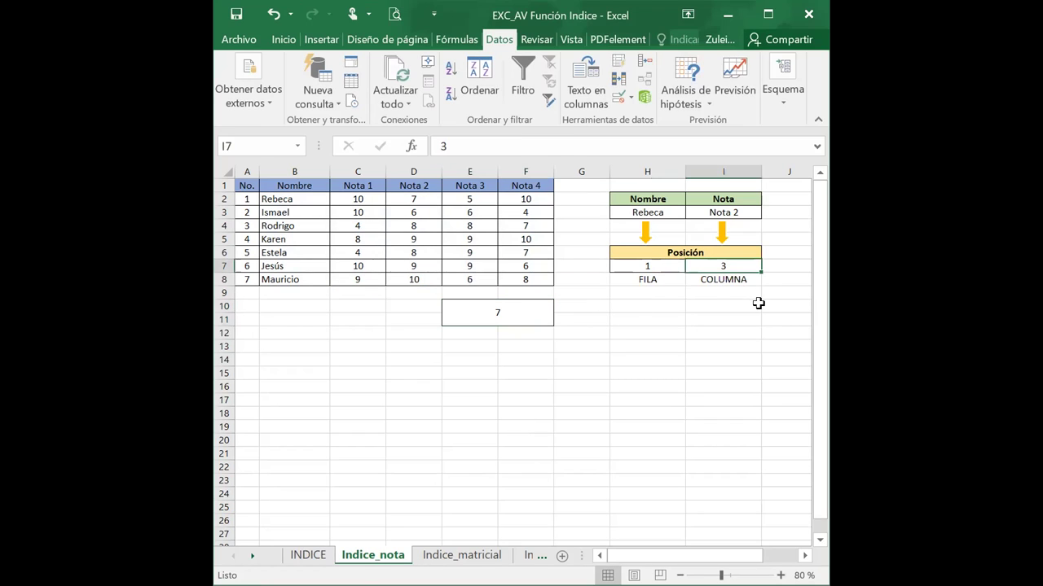
{"action": "type", "text": "1"}
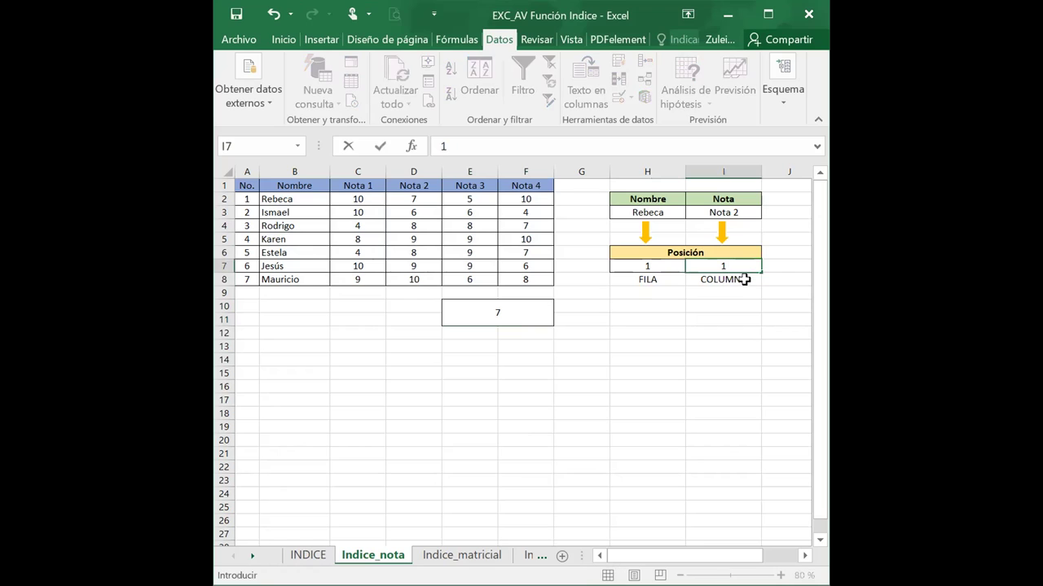
{"action": "key", "text": "Return"}
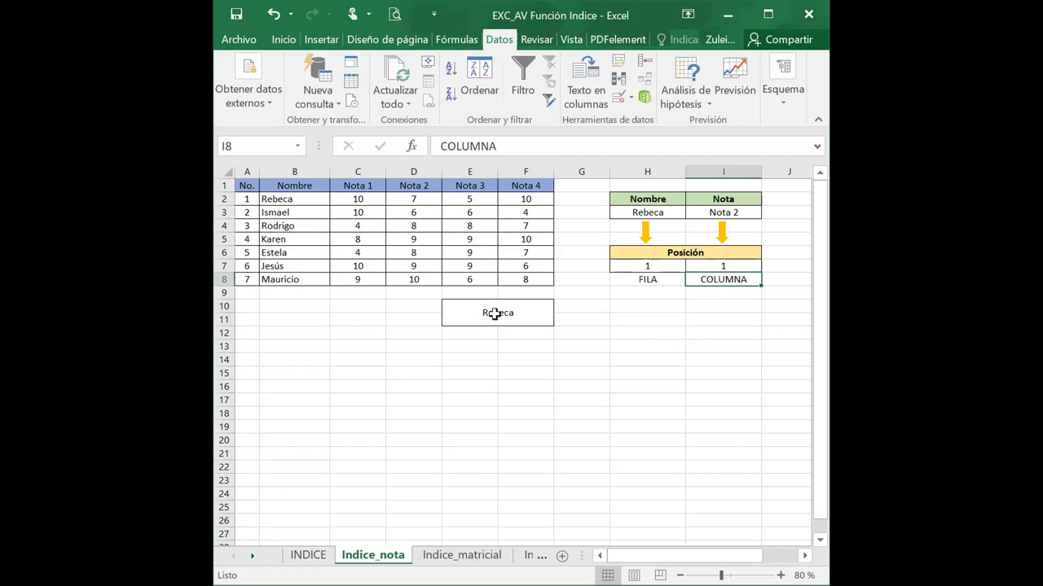
{"action": "left_click", "coordinate": [495, 314]}
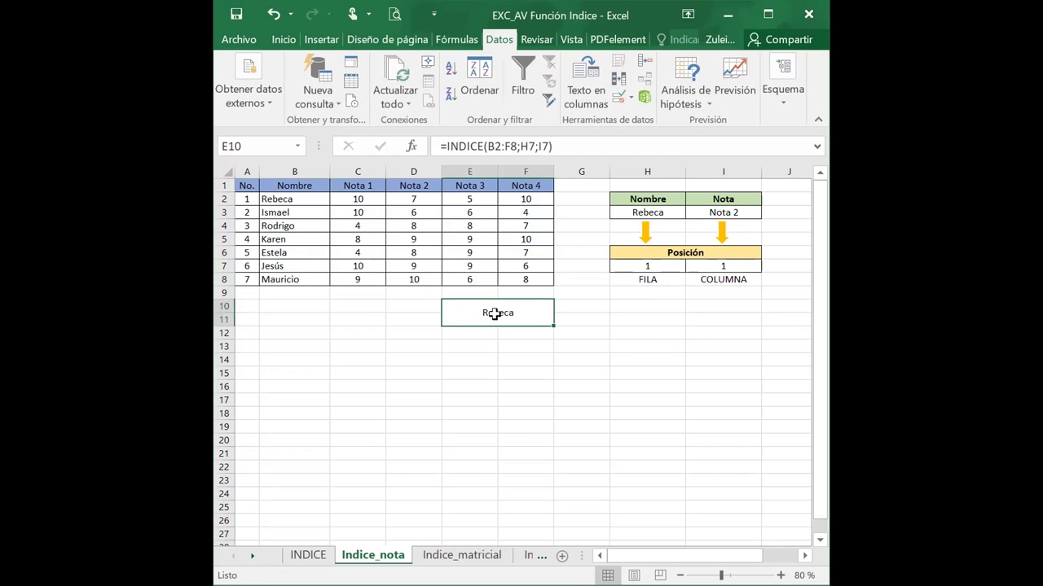
{"action": "double_click", "coordinate": [495, 314]}
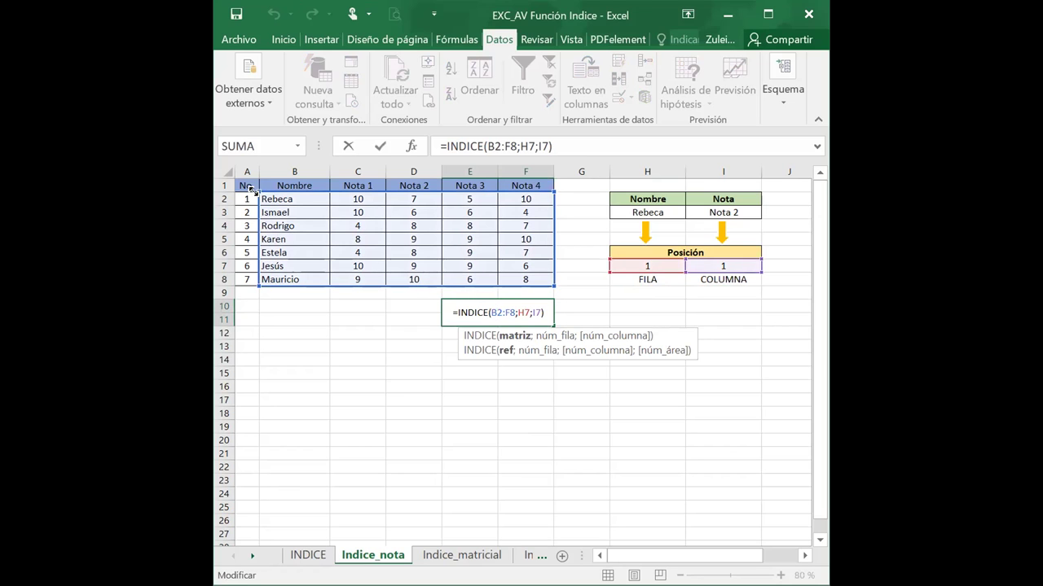
Narrow E10's INDICE range from B2:F8 to C2:F8, then D2:F8, then D2:D8.
{"action": "mouse_move", "coordinate": [265, 188]}
{"action": "left_mouse_down"}
{"action": "mouse_move", "coordinate": [385, 187]}
{"action": "mouse_move", "coordinate": [344, 196]}
{"action": "left_mouse_up"}
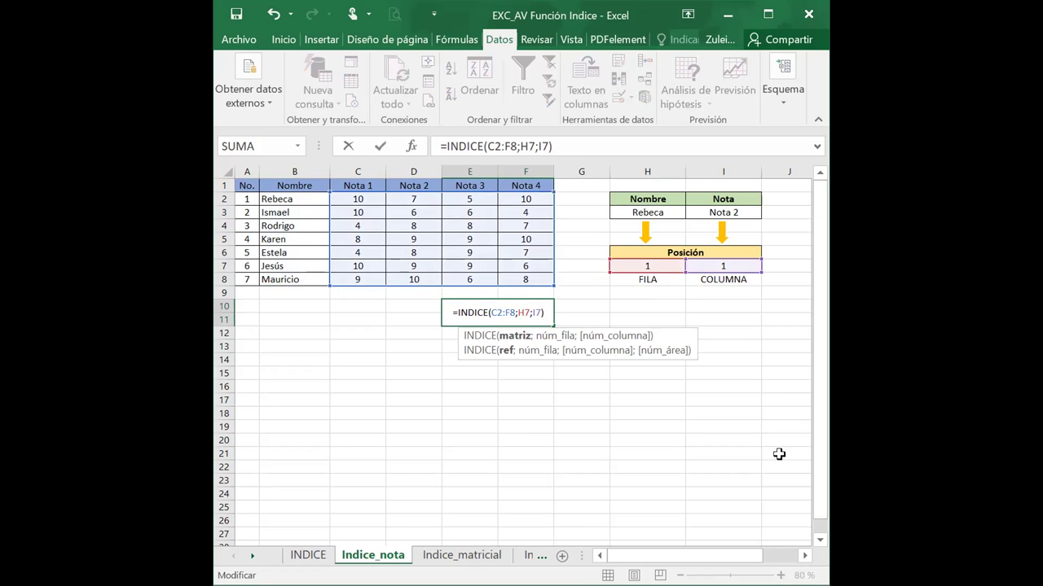
{"action": "key", "text": "Return"}
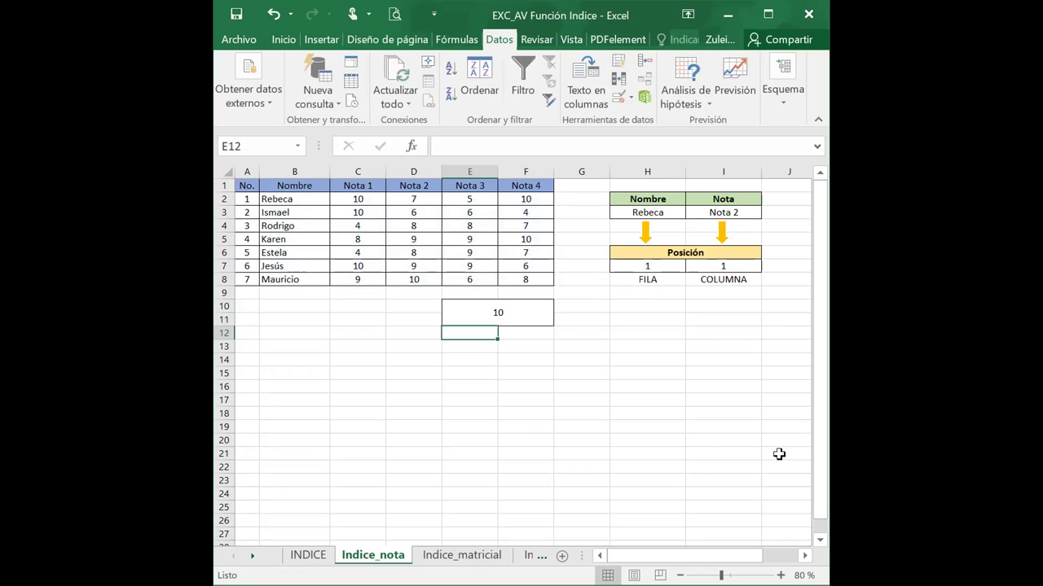
{"action": "key", "text": "Up"}
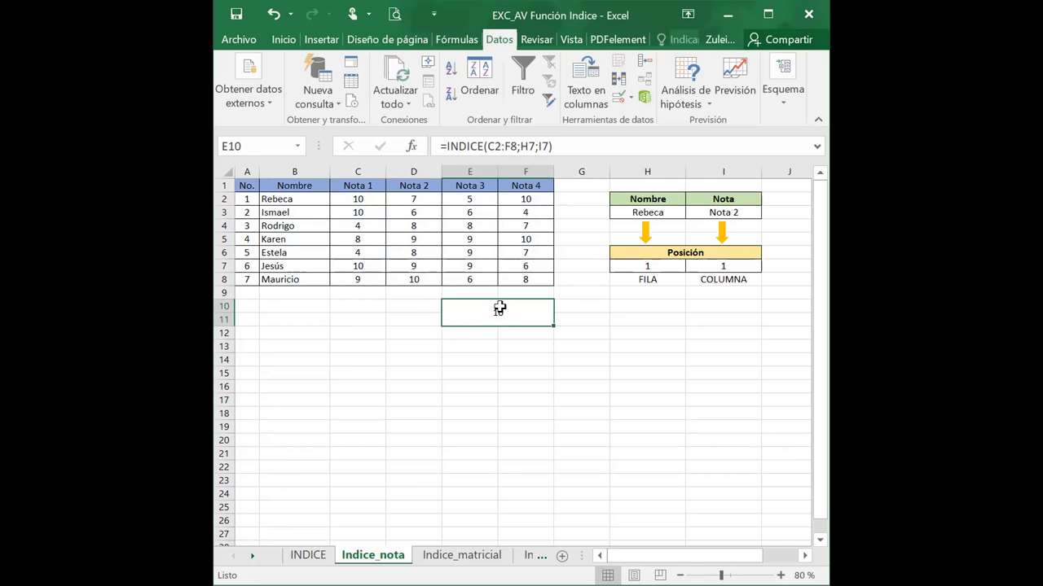
{"action": "double_click", "coordinate": [498, 309]}
{"action": "left_click_drag", "start_coordinate": [328, 192], "coordinate": [398, 193]}
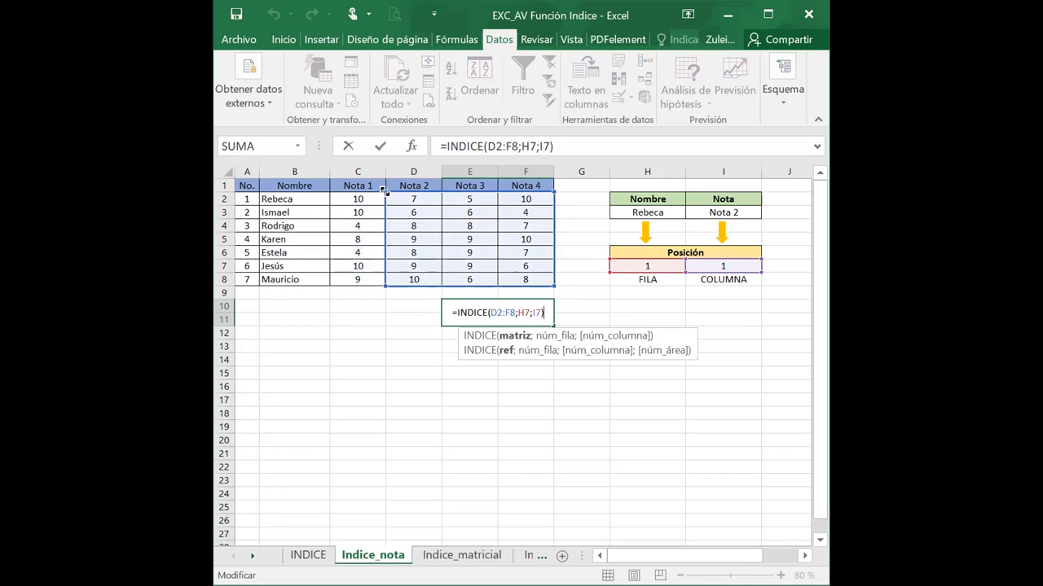
{"action": "key", "text": "Return"}
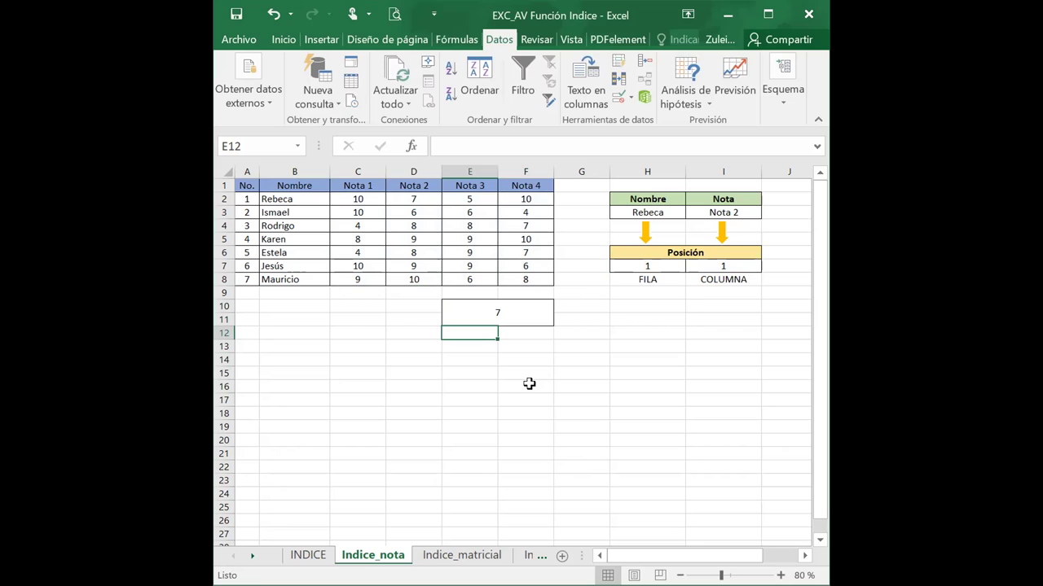
{"action": "double_click", "coordinate": [495, 316]}
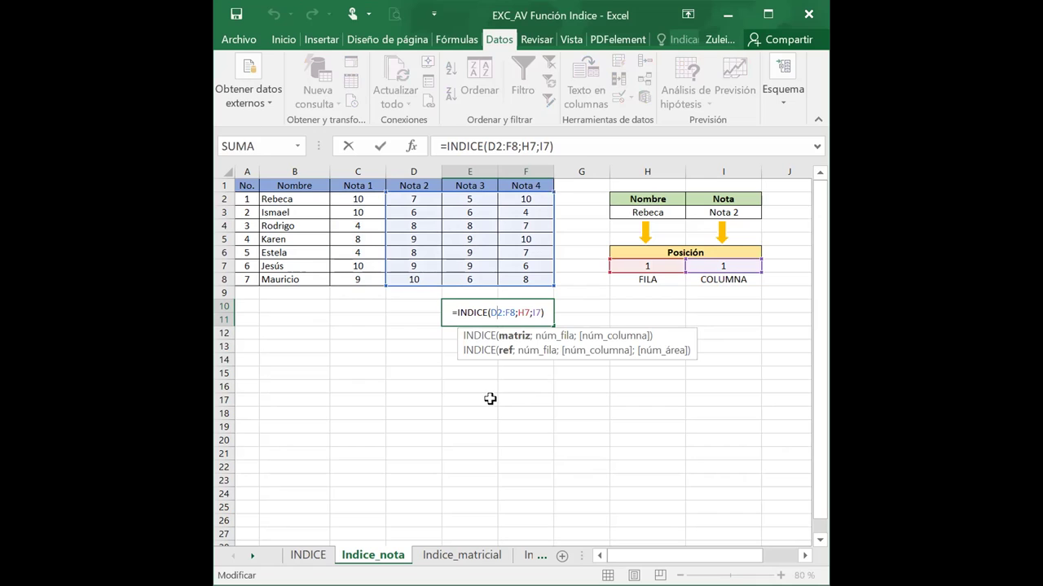
{"action": "left_click_drag", "start_coordinate": [410, 281], "coordinate": [410, 281]}
{"action": "mouse_move", "coordinate": [553, 284]}
{"action": "left_mouse_down"}
{"action": "mouse_move", "coordinate": [434, 273]}
{"action": "mouse_move", "coordinate": [438, 287]}
{"action": "left_mouse_up"}
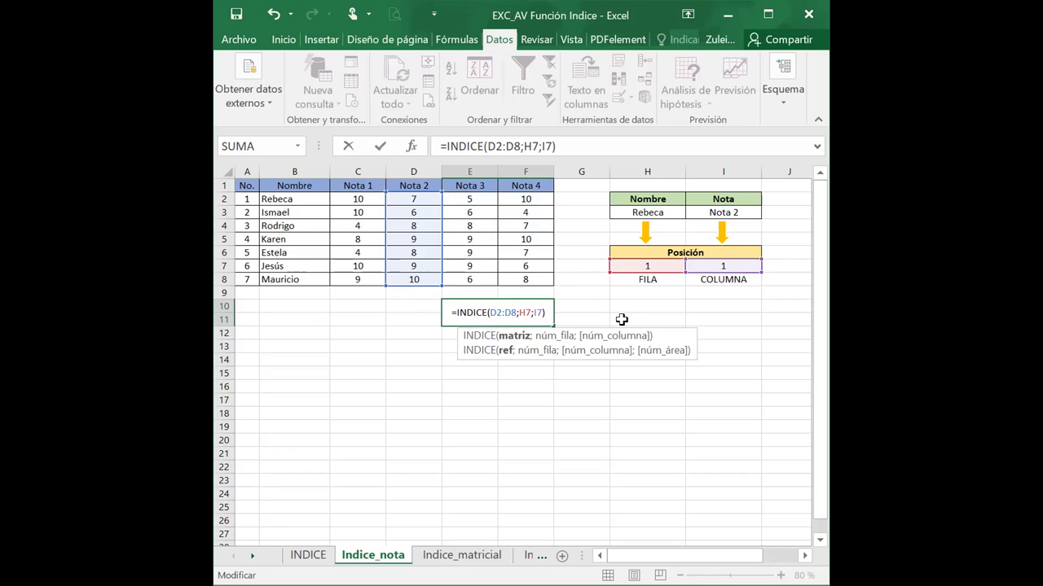
{"action": "key", "text": "Return"}
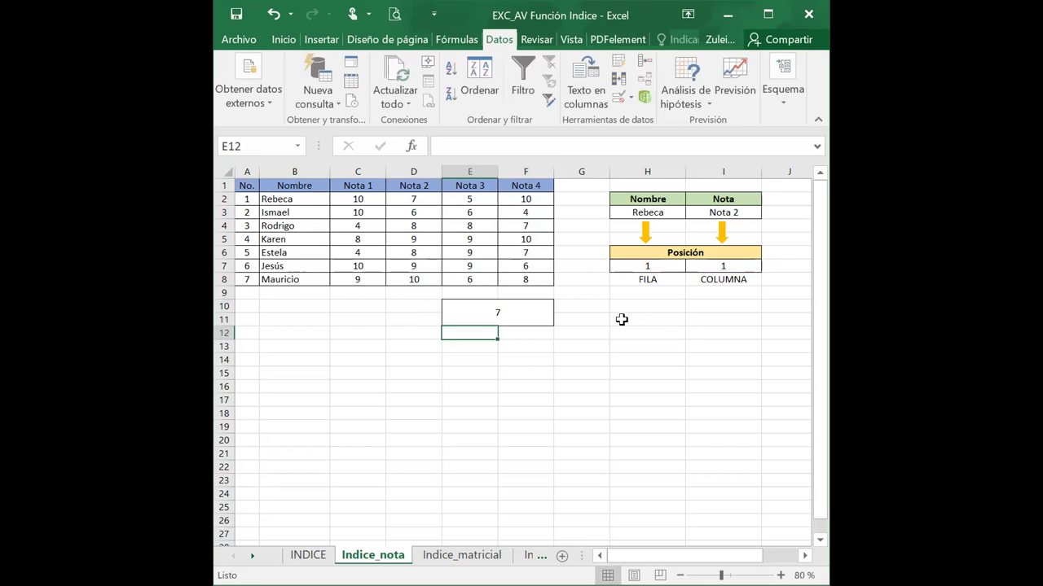
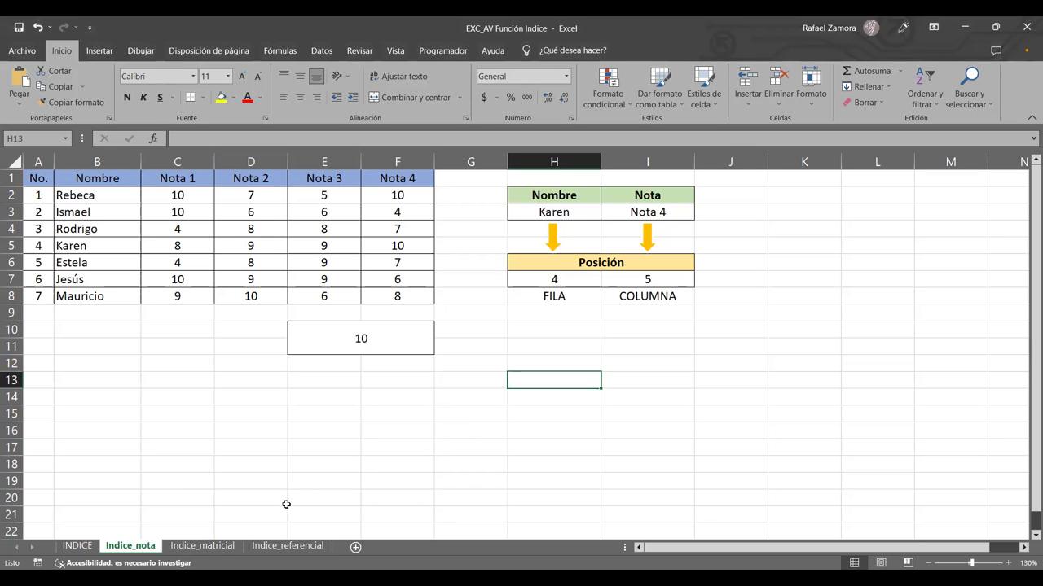
Go to the Indice_matricial sheet's product-by-quarter table and select the Producto input cell A13.
{"action": "key", "text": "ctrl+Page_Down"}
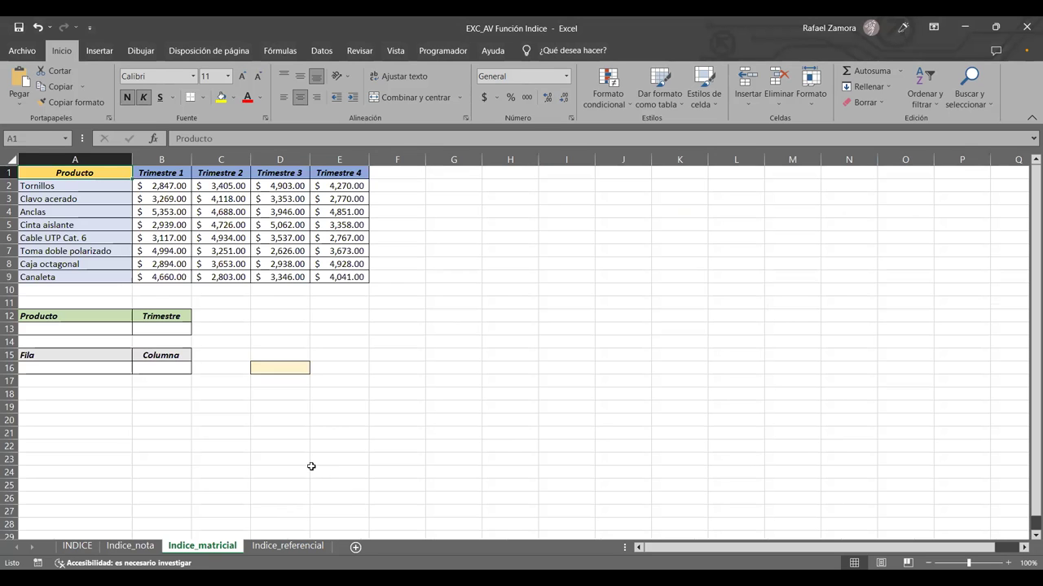
{"action": "scroll", "coordinate": [311, 466], "scroll_direction": "up", "scroll_amount": 1}
{"action": "scroll", "coordinate": [311, 466], "scroll_direction": "up", "scroll_amount": 2}
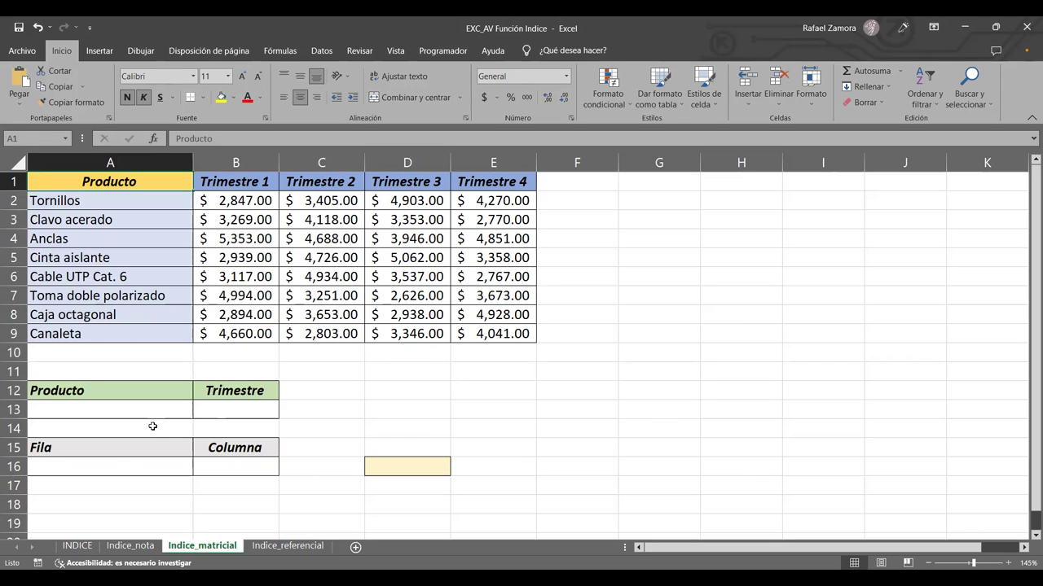
{"action": "left_click", "coordinate": [120, 463]}
{"action": "left_click", "coordinate": [133, 411]}
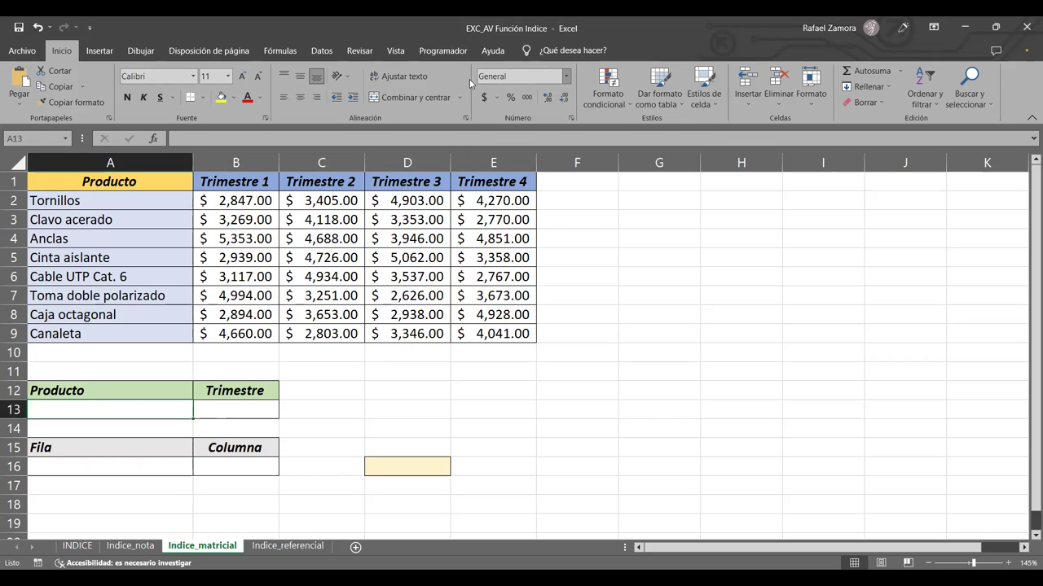
{"action": "left_click", "coordinate": [322, 50]}
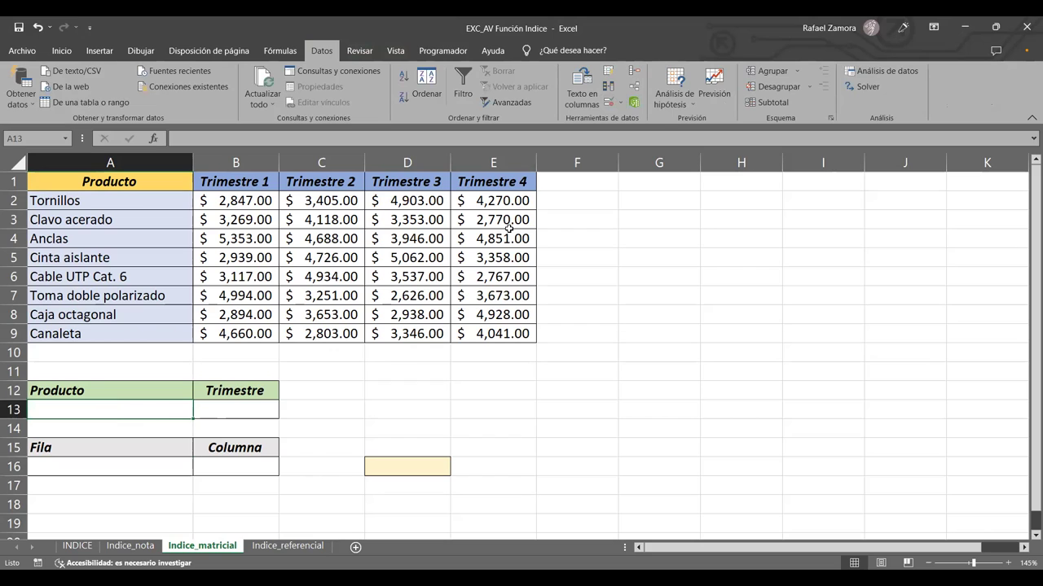
Give A13 a list validation sourced from the product names in A2:A9.
{"action": "left_click", "coordinate": [610, 107]}
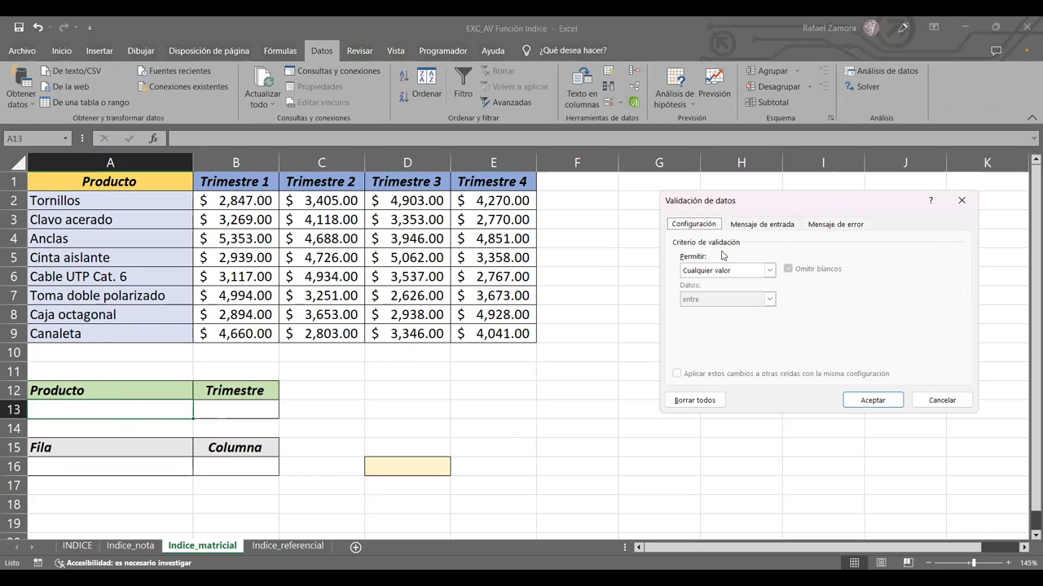
{"action": "left_click", "coordinate": [766, 270]}
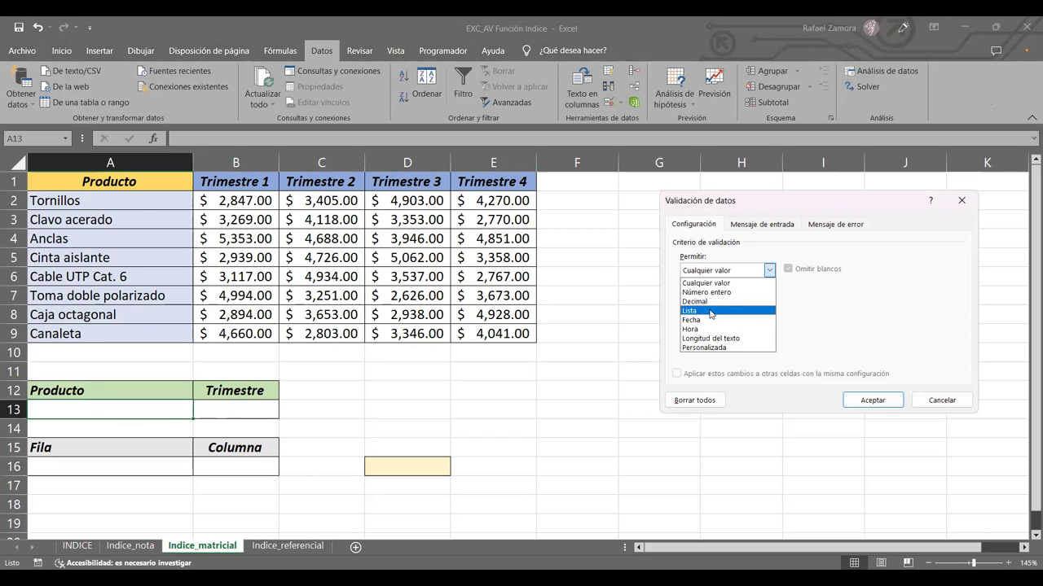
{"action": "left_click", "coordinate": [710, 311]}
{"action": "left_click", "coordinate": [782, 326]}
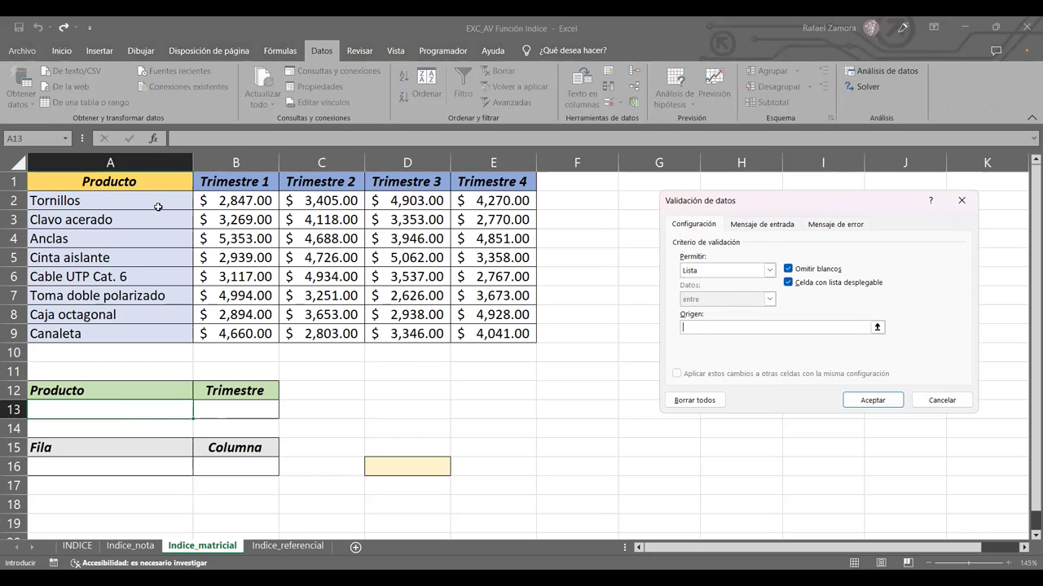
{"action": "left_click", "coordinate": [148, 203]}
{"action": "left_click_drag", "start_coordinate": [148, 203], "coordinate": [145, 328]}
{"action": "left_click", "coordinate": [872, 400]}
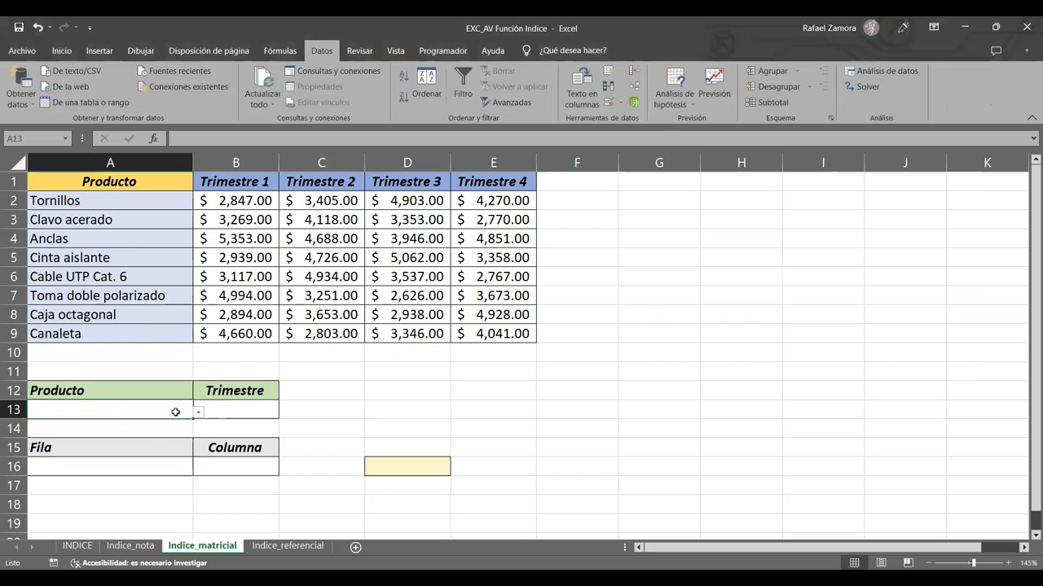
{"action": "left_click", "coordinate": [198, 412]}
{"action": "left_click", "coordinate": [396, 465]}
Give B13 a list validation sourced from the quarter headings in B1:E1.
{"action": "left_click", "coordinate": [234, 417]}
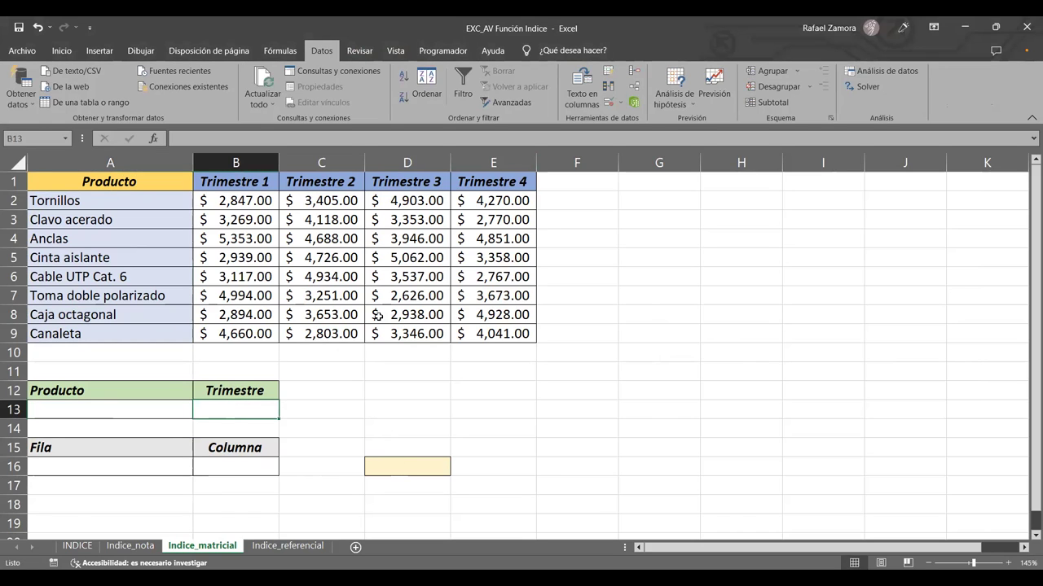
{"action": "left_click", "coordinate": [608, 102]}
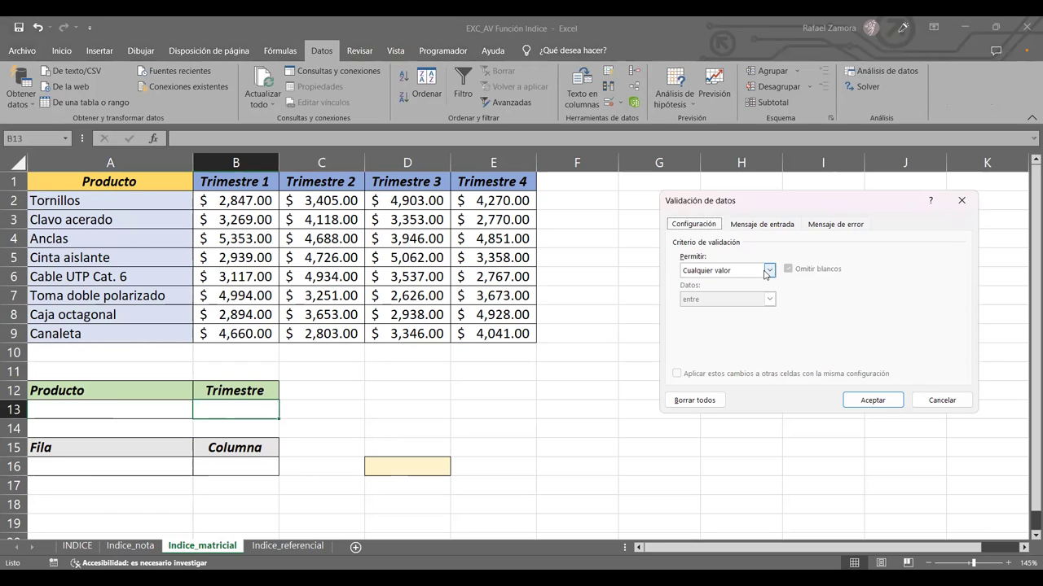
{"action": "left_click", "coordinate": [767, 271]}
{"action": "left_click", "coordinate": [730, 313]}
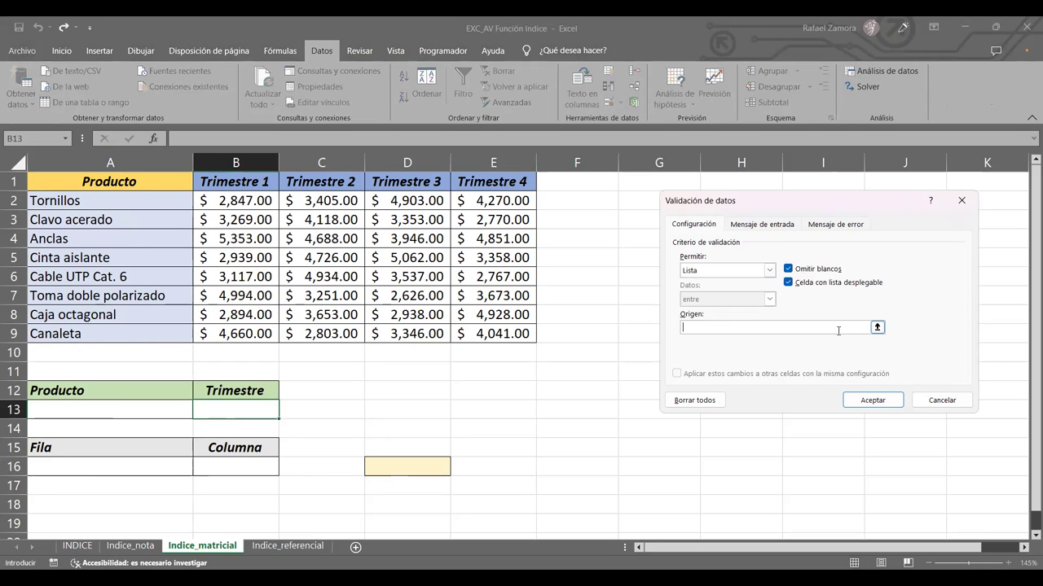
{"action": "left_click_drag", "start_coordinate": [233, 186], "coordinate": [498, 182]}
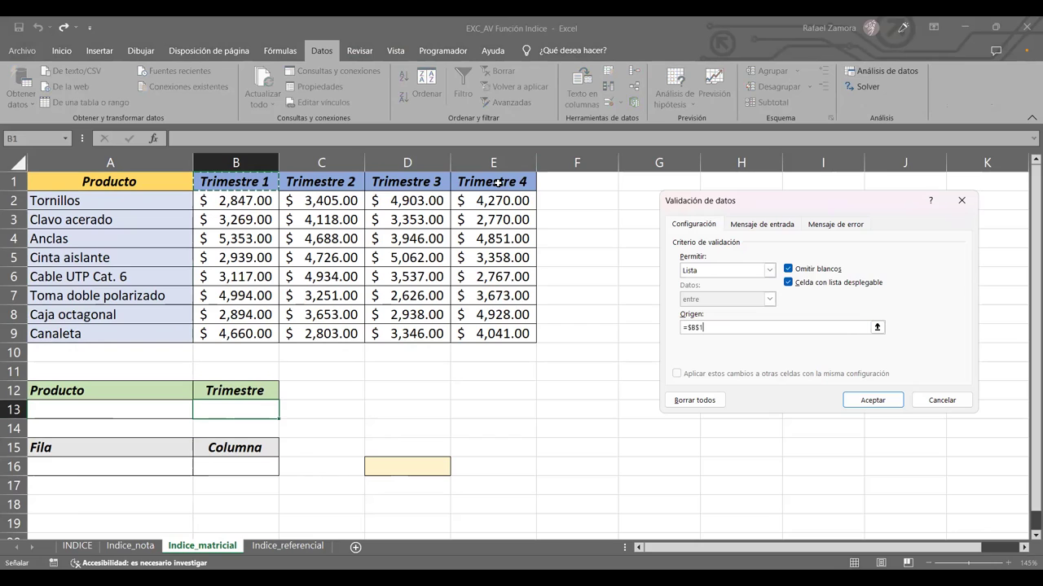
{"action": "left_click", "coordinate": [895, 405]}
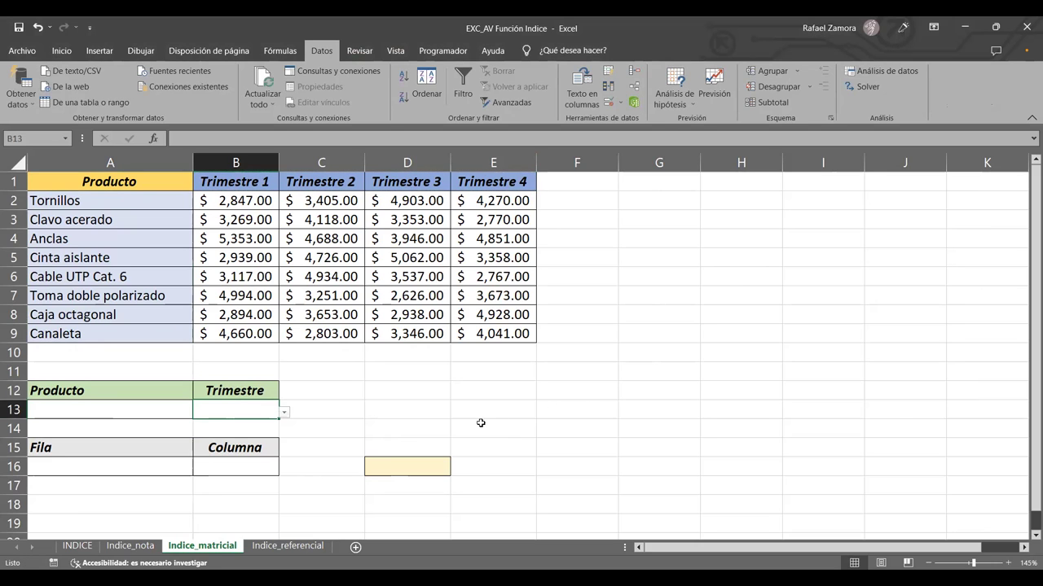
{"action": "left_click", "coordinate": [482, 424]}
Choose Anclas in the A13 Producto dropdown and Trimestre 2 in the B13 Trimestre dropdown.
{"action": "left_click", "coordinate": [181, 409]}
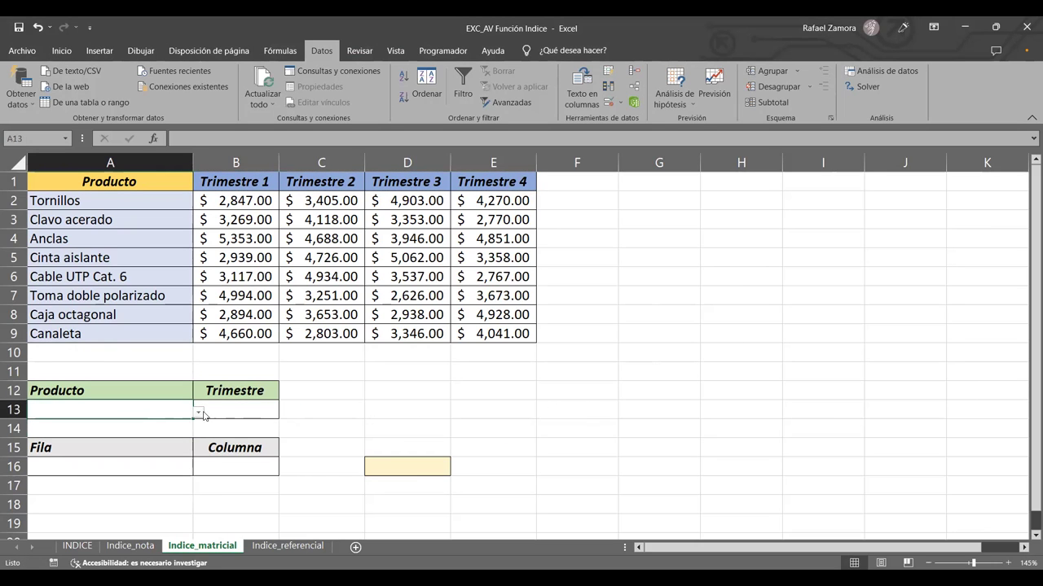
{"action": "left_click", "coordinate": [199, 412]}
{"action": "left_click", "coordinate": [141, 455]}
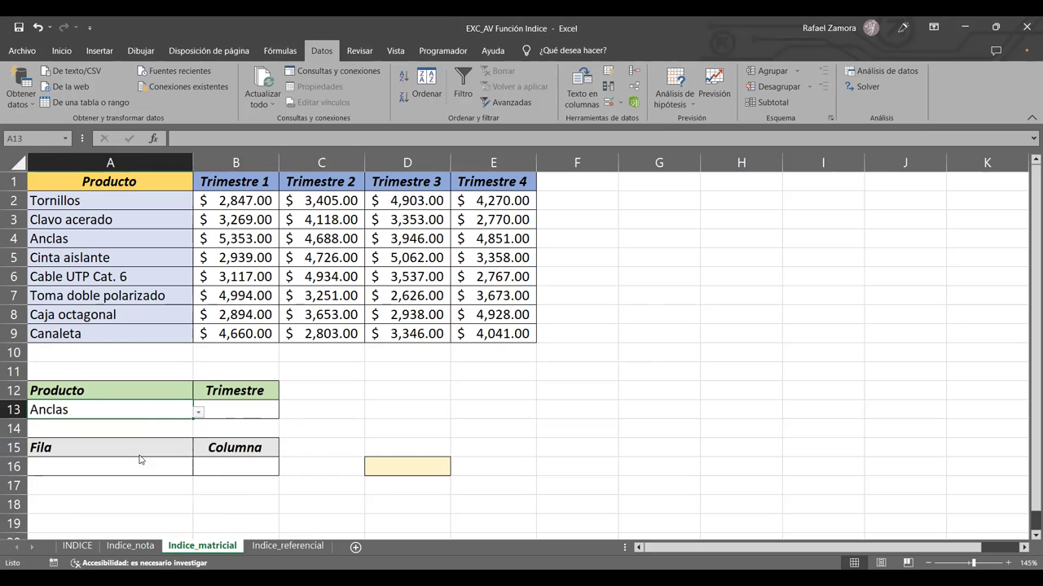
{"action": "left_click", "coordinate": [242, 417]}
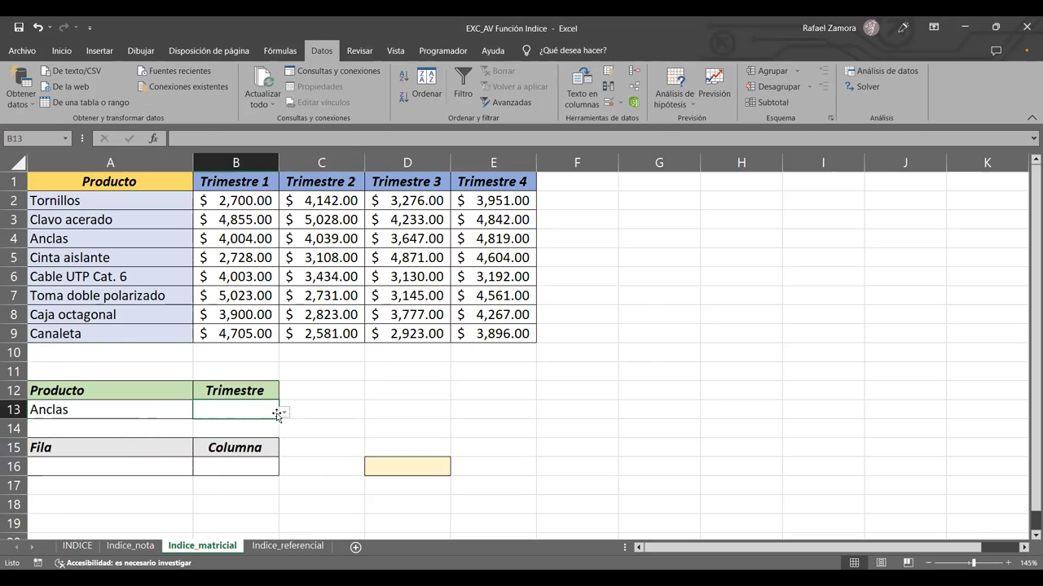
{"action": "left_click", "coordinate": [284, 413]}
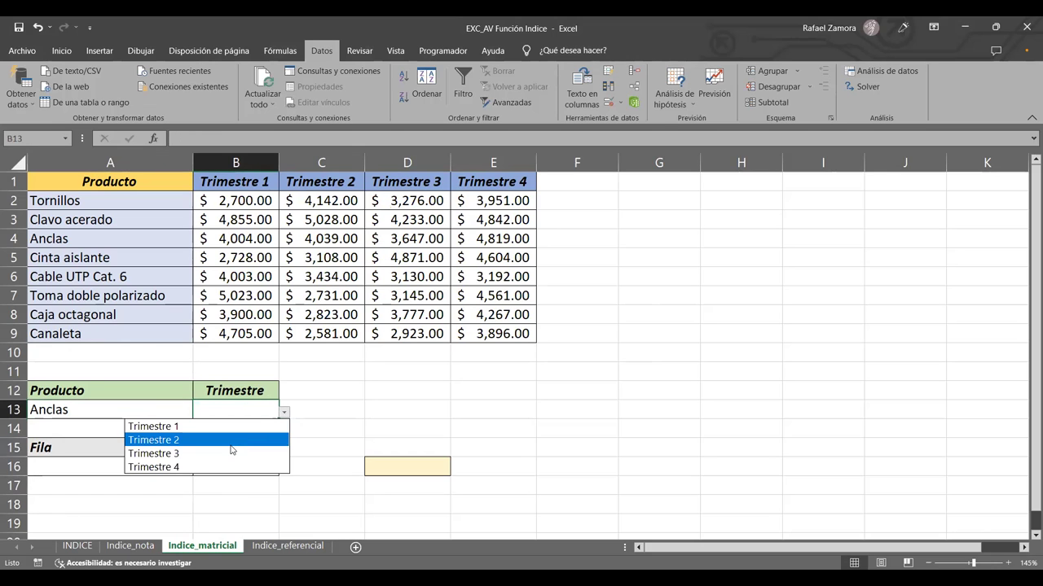
{"action": "left_click", "coordinate": [232, 441]}
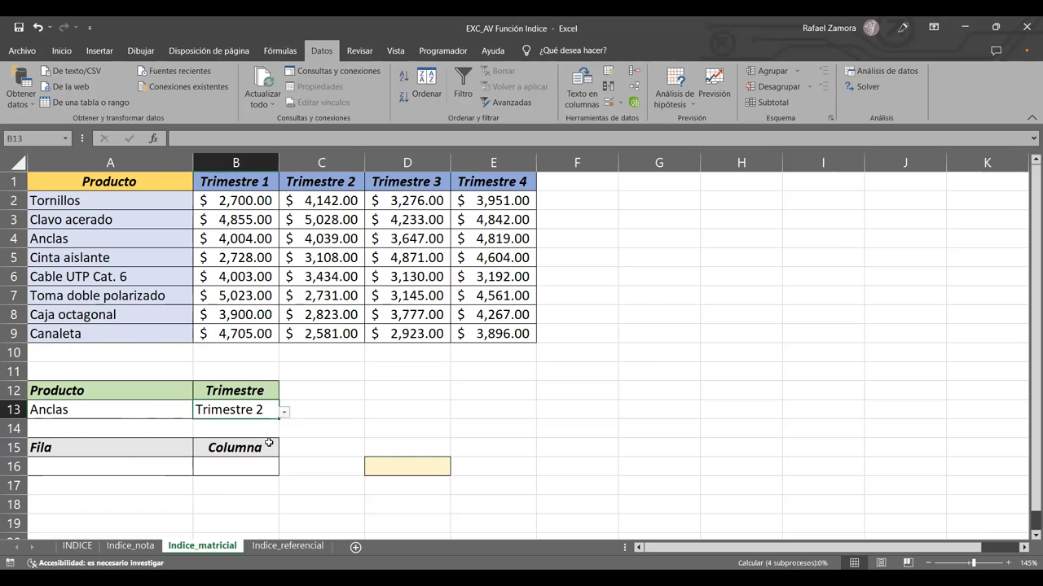
{"action": "left_click", "coordinate": [526, 415]}
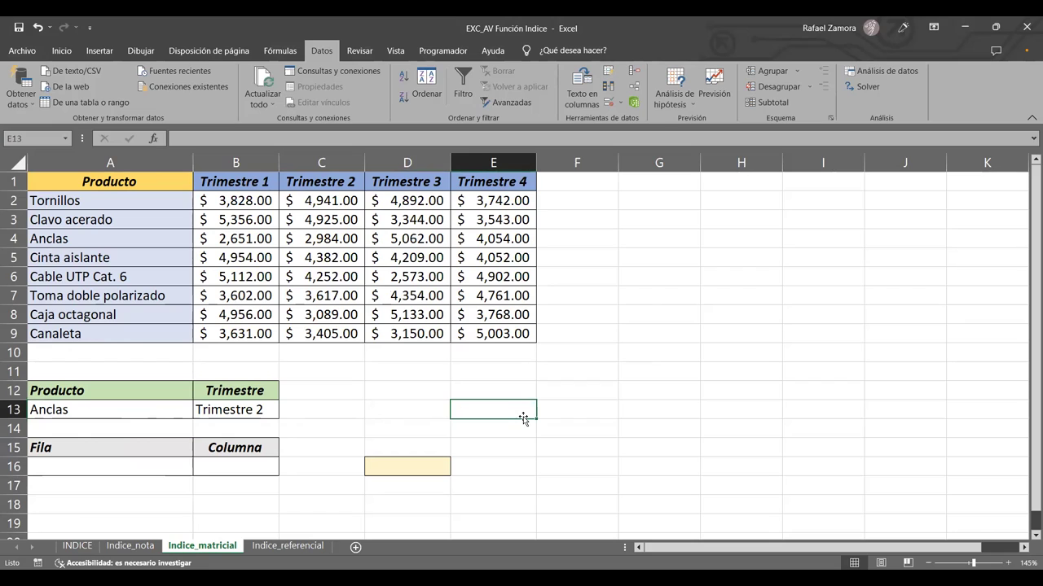
{"action": "left_click", "coordinate": [149, 467]}
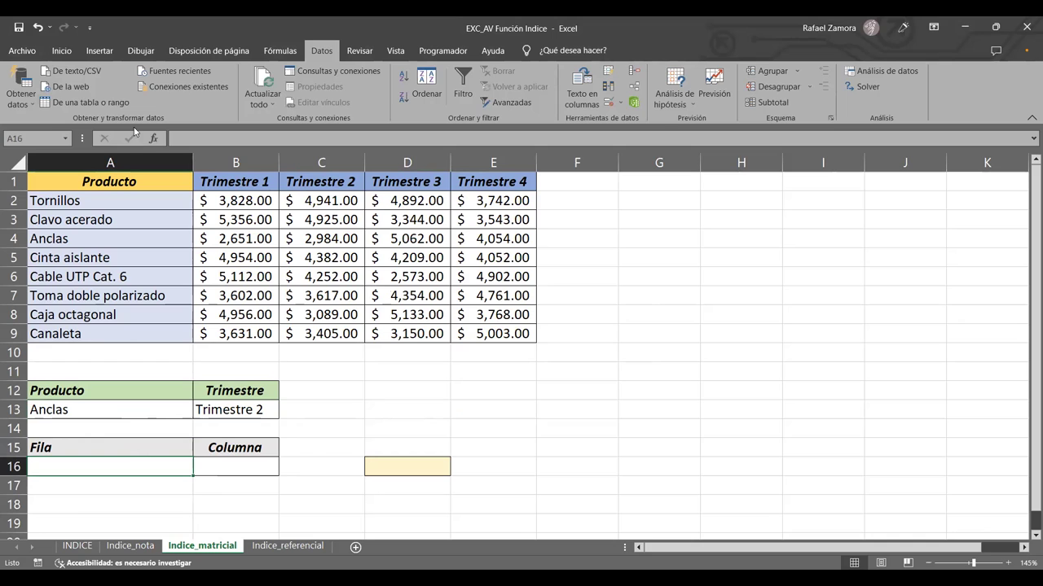
{"action": "left_click", "coordinate": [61, 51]}
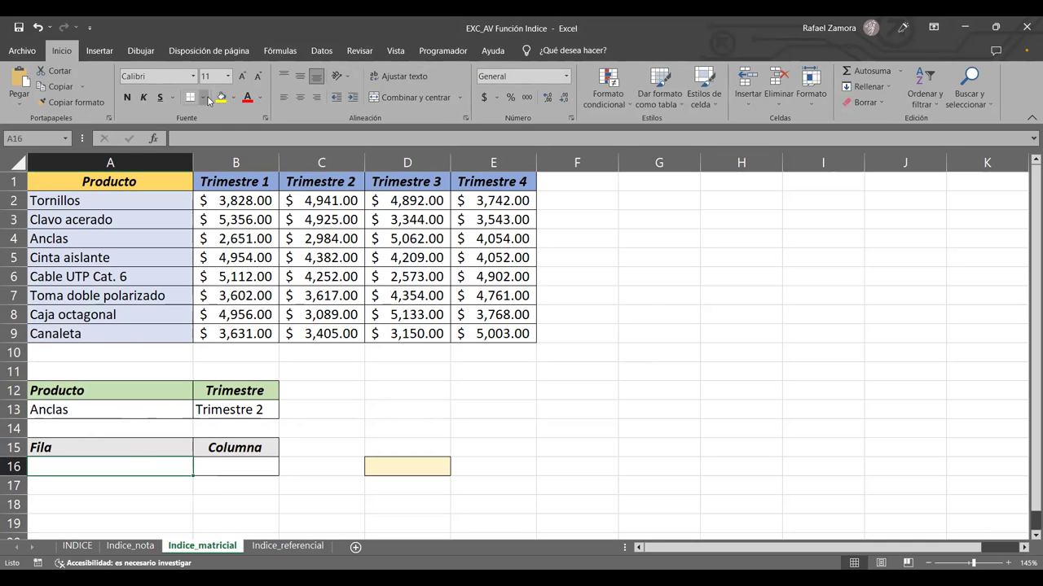
Apply thick red outline and inside borders to the sales table range A2:E9.
{"action": "left_click", "coordinate": [208, 99]}
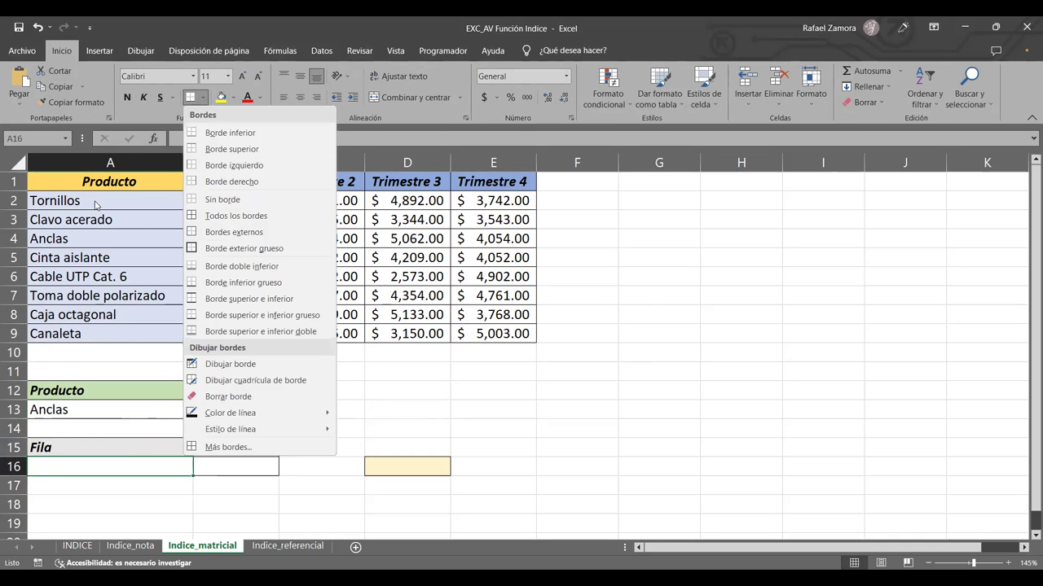
{"action": "left_click_drag", "start_coordinate": [81, 200], "coordinate": [81, 239]}
{"action": "left_click_drag", "start_coordinate": [297, 261], "coordinate": [516, 330]}
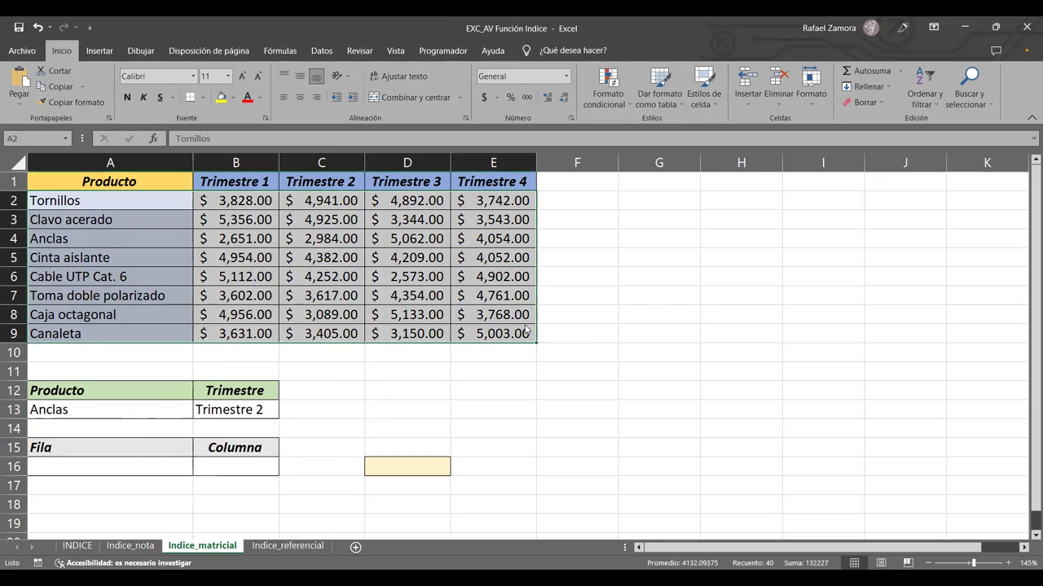
{"action": "key", "text": "ctrl+1"}
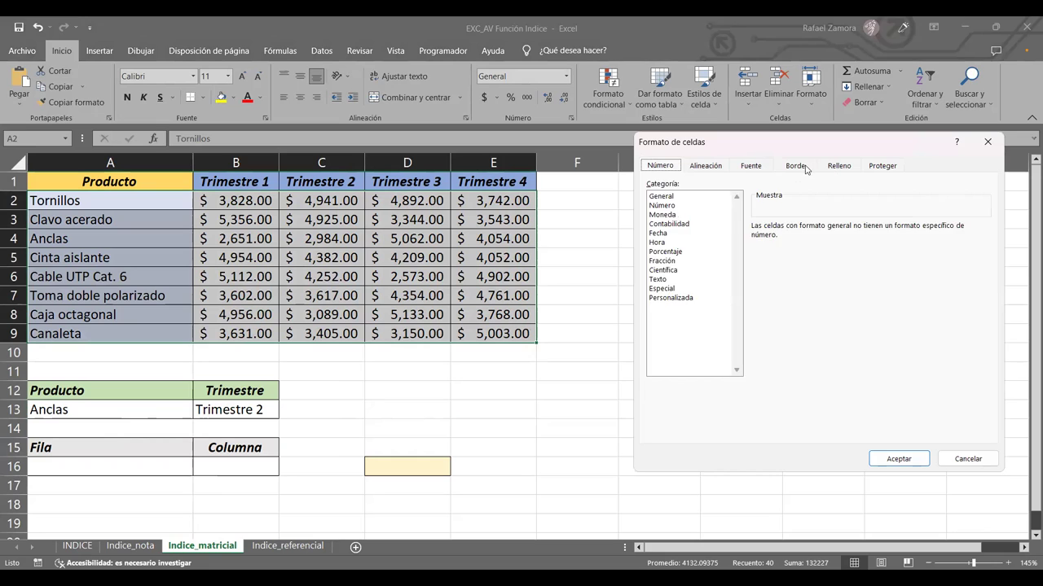
{"action": "left_click", "coordinate": [805, 167]}
{"action": "left_click", "coordinate": [724, 273]}
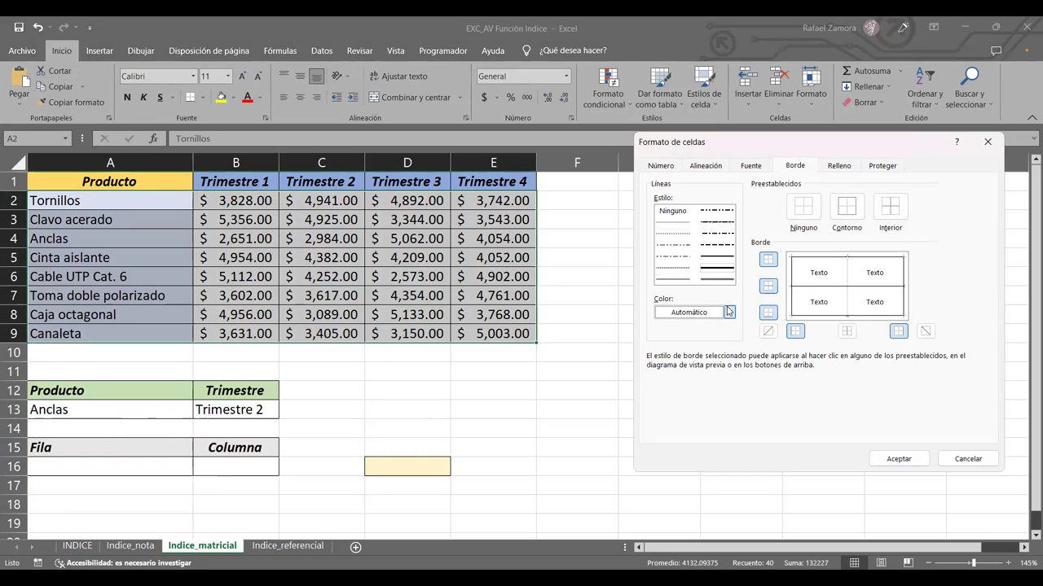
{"action": "left_click", "coordinate": [729, 312]}
{"action": "left_click", "coordinate": [671, 433]}
{"action": "left_click", "coordinate": [847, 206]}
{"action": "left_click", "coordinate": [881, 458]}
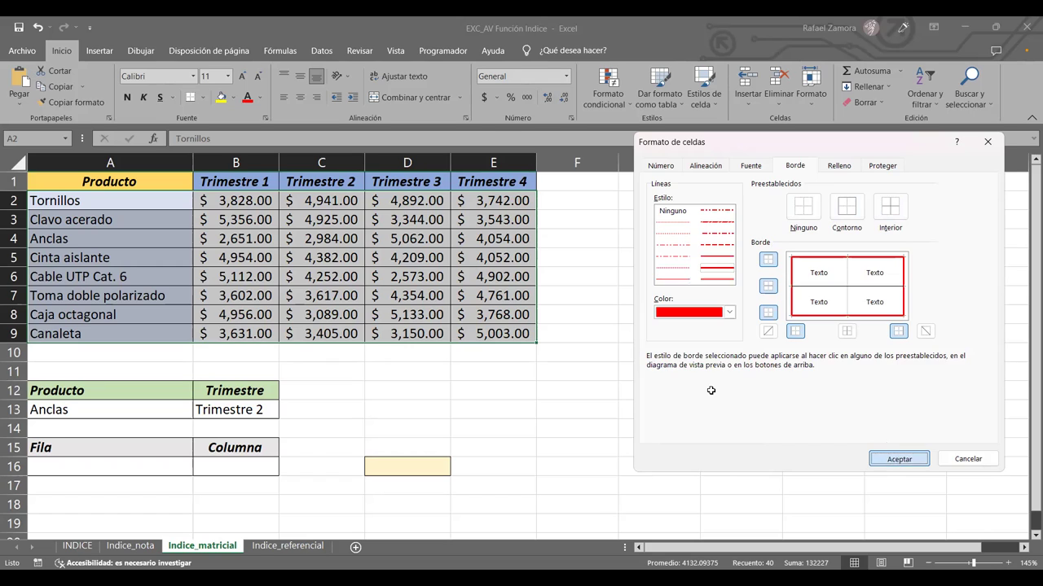
{"action": "left_click", "coordinate": [745, 448]}
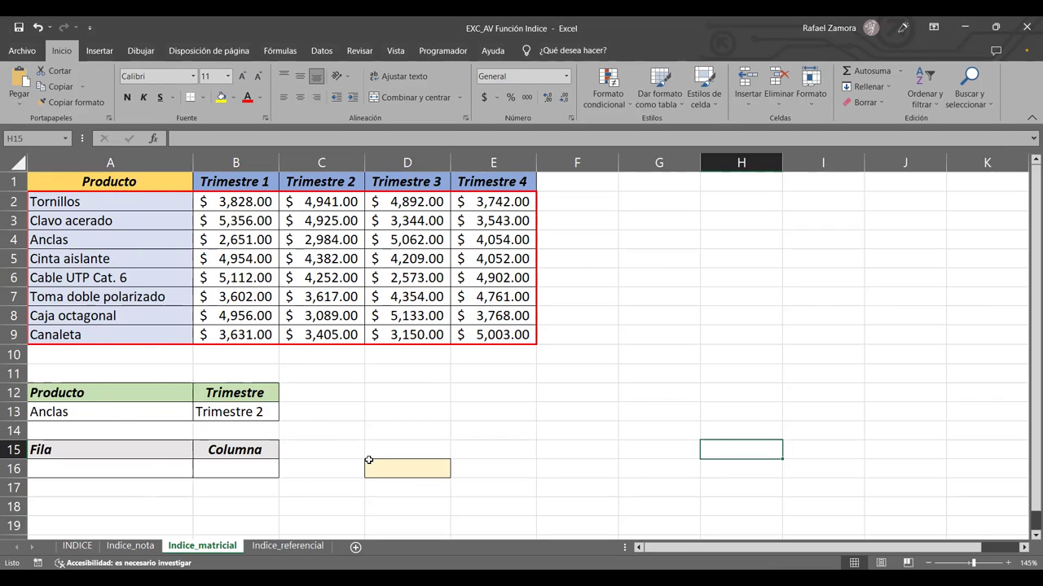
Enter 3 in both the Fila cell A16 and the Columna cell B16.
{"action": "left_click", "coordinate": [158, 466]}
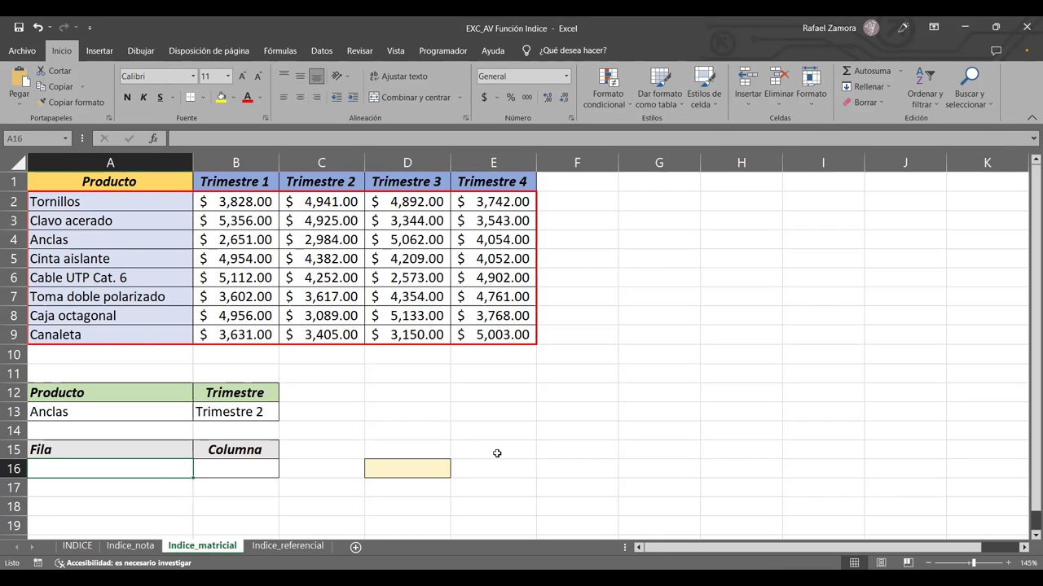
{"action": "type", "text": "3"}
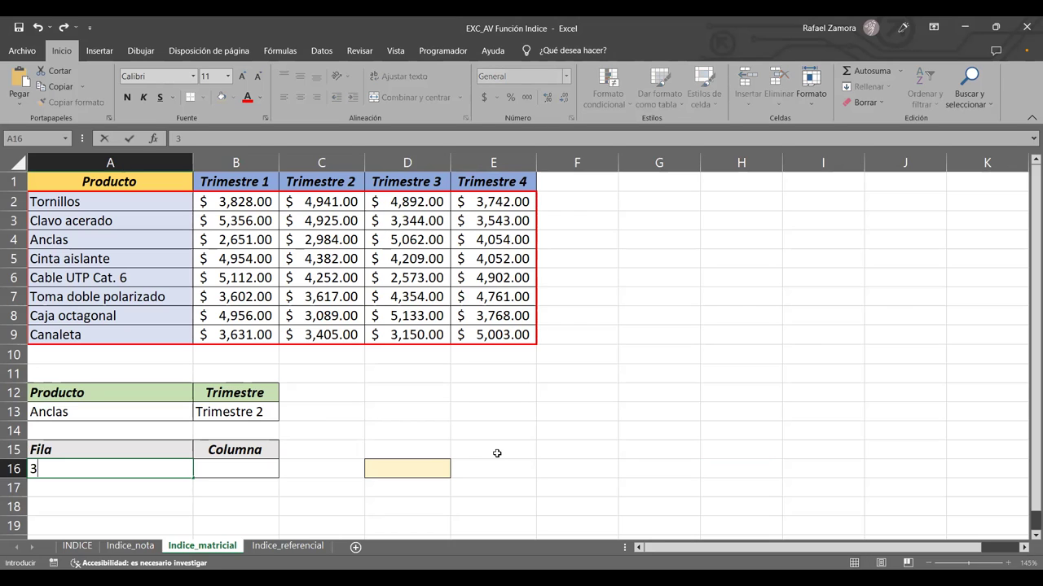
{"action": "key", "text": "Tab"}
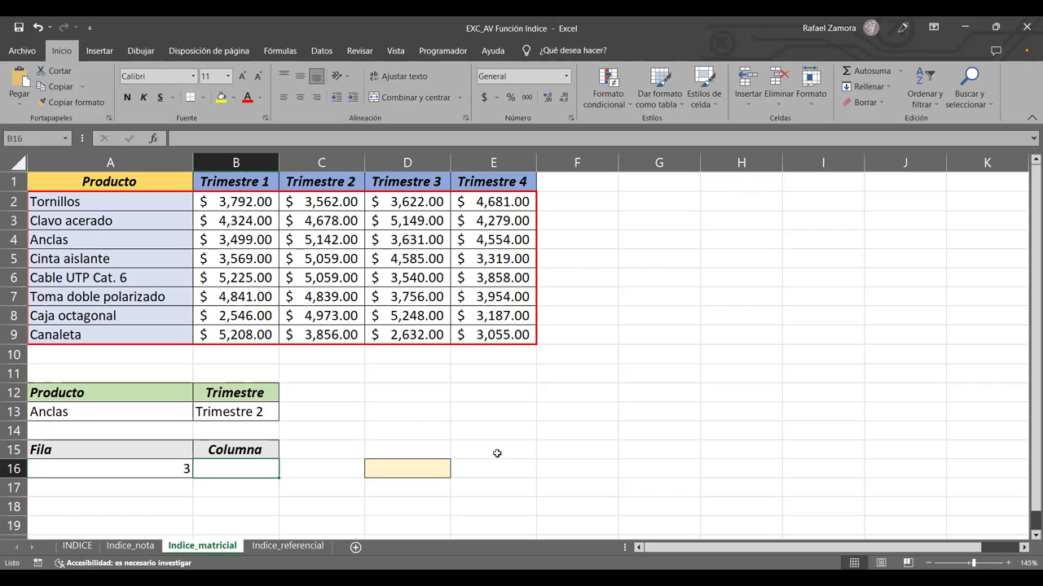
{"action": "type", "text": "3"}
{"action": "key", "text": "Return"}
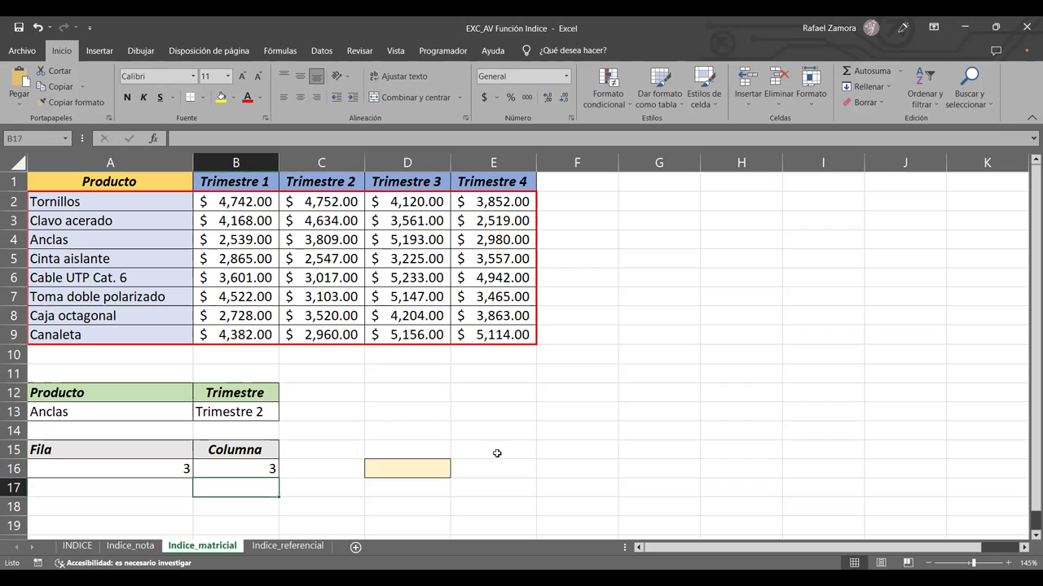
{"action": "left_click", "coordinate": [404, 474]}
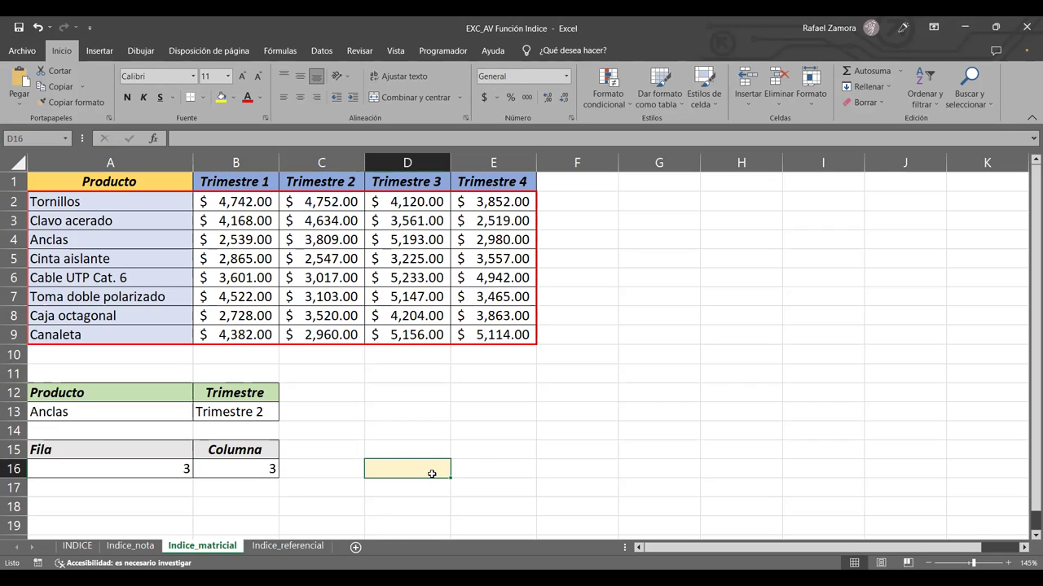
Enter =INDICE(A2:C9,A16,B16) in D16 to return the value at the given row and column.
{"action": "type", "text": "="}
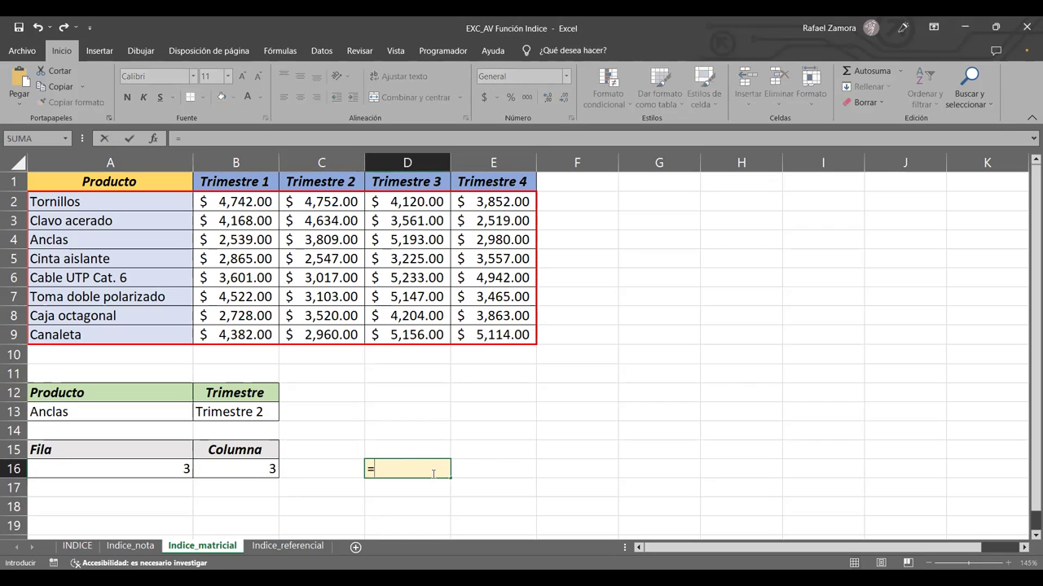
{"action": "type", "text": "indi"}
{"action": "key", "text": "Tab"}
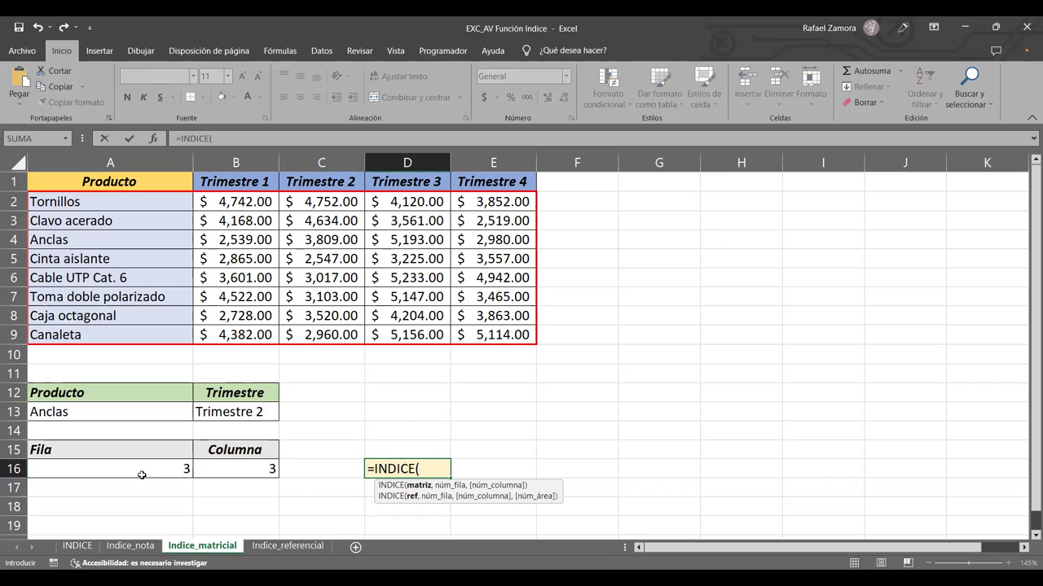
{"action": "mouse_move", "coordinate": [138, 202]}
{"action": "left_mouse_down"}
{"action": "mouse_move", "coordinate": [296, 339]}
{"action": "mouse_move", "coordinate": [453, 338]}
{"action": "mouse_move", "coordinate": [369, 339]}
{"action": "mouse_move", "coordinate": [407, 336]}
{"action": "left_mouse_up"}
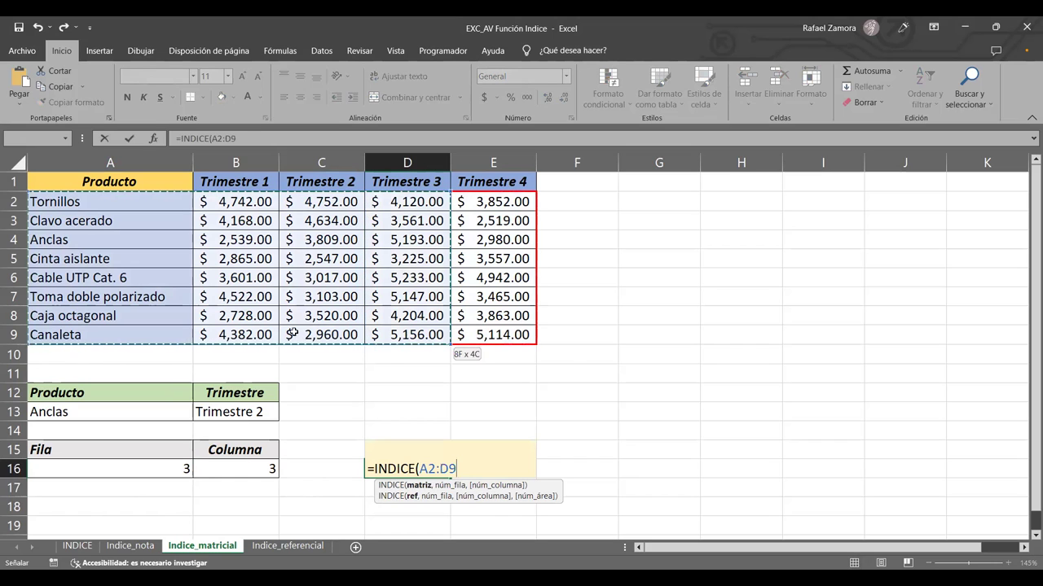
{"action": "left_click_drag", "start_coordinate": [290, 334], "coordinate": [244, 324]}
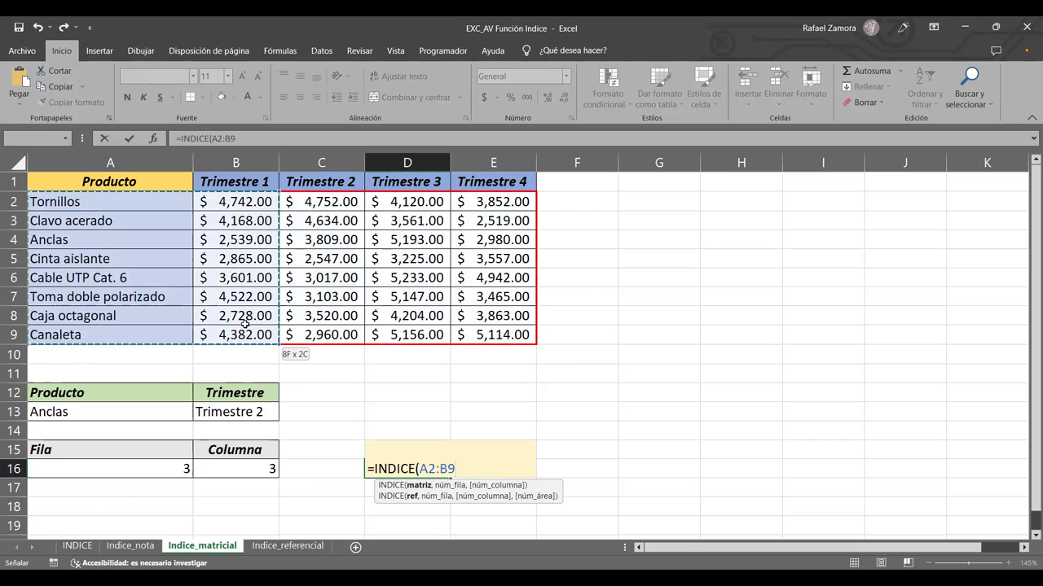
{"action": "left_click_drag", "start_coordinate": [244, 324], "coordinate": [314, 341]}
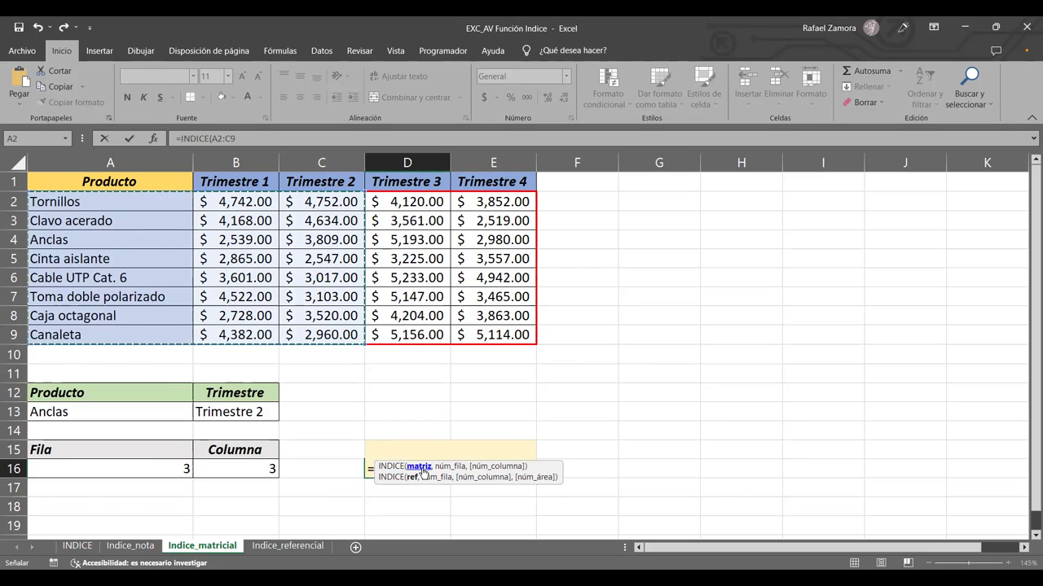
{"action": "type", "text": ","}
{"action": "left_click", "coordinate": [144, 464]}
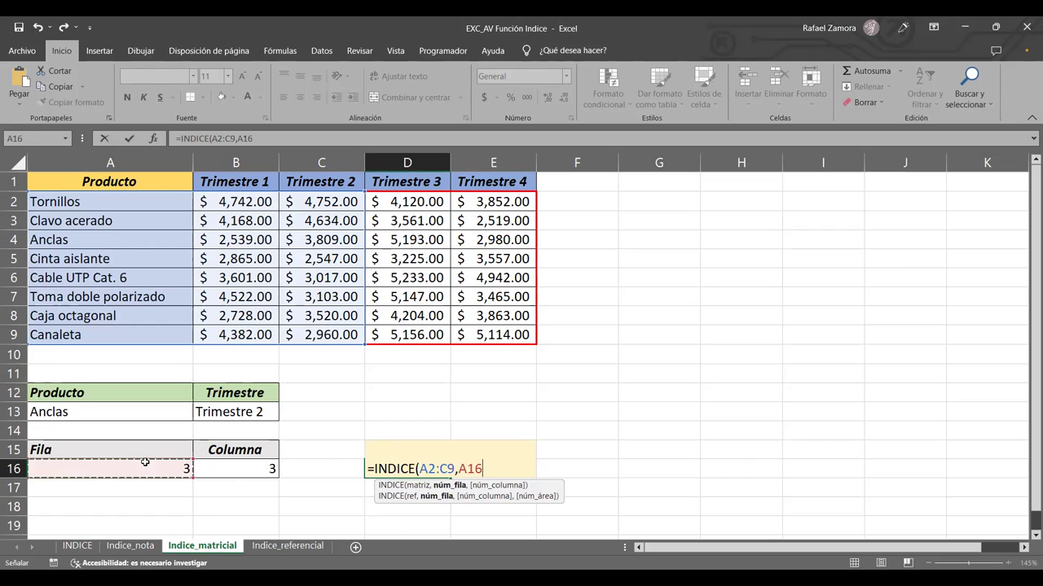
{"action": "type", "text": ","}
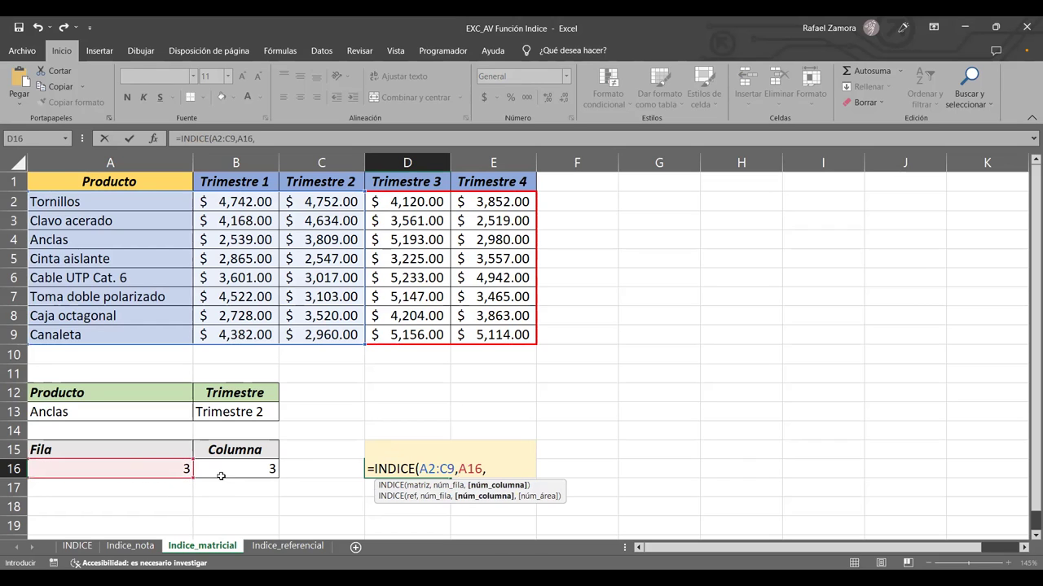
{"action": "left_click", "coordinate": [239, 476]}
{"action": "type", "text": ")"}
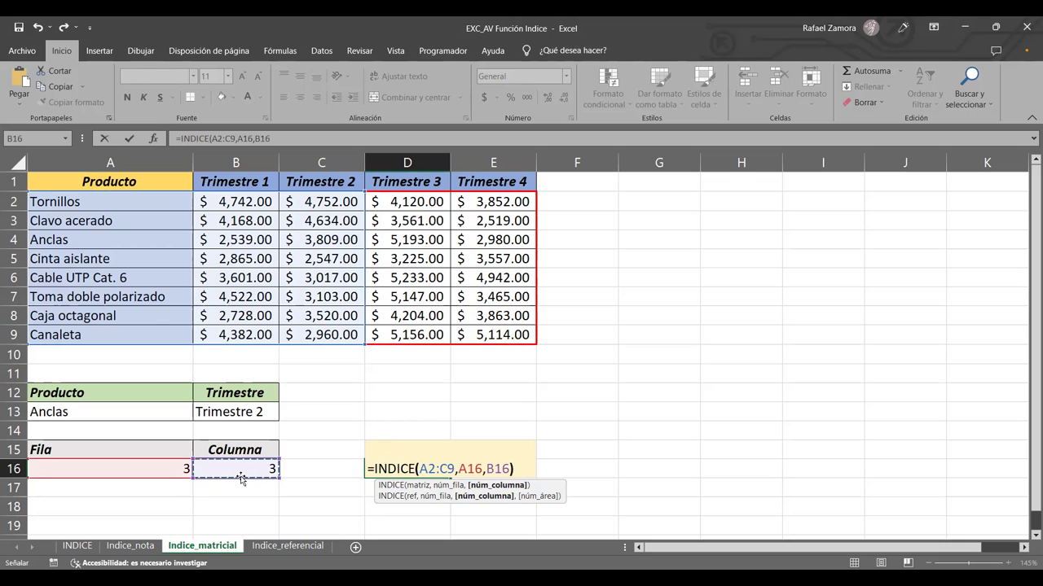
{"action": "key", "text": "Return"}
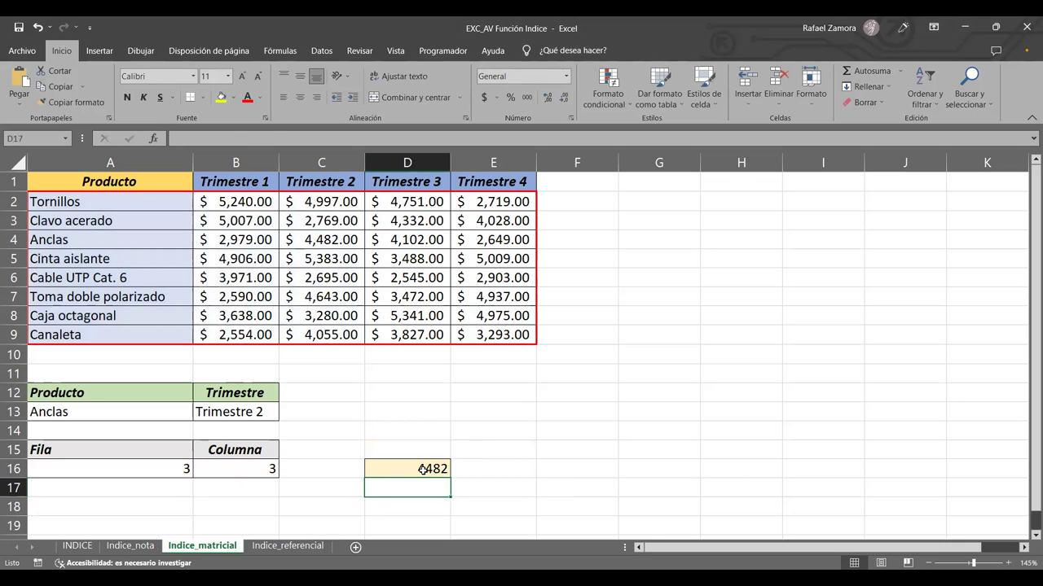
{"action": "left_click", "coordinate": [423, 471]}
Format D16 as Accounting and colour the Anclas Trimestre 2 value in C4 red.
{"action": "left_click", "coordinate": [483, 98]}
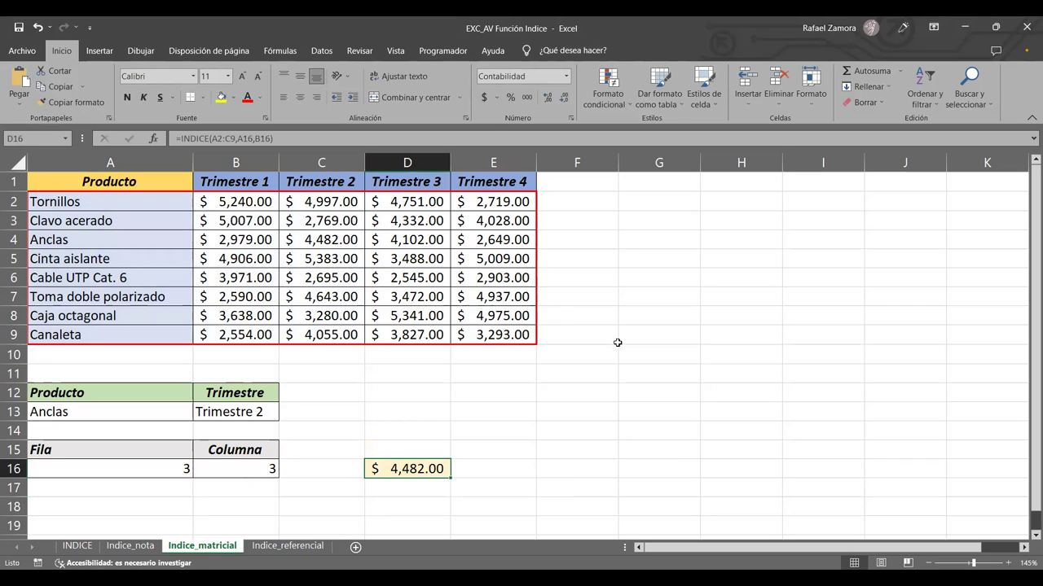
{"action": "left_click", "coordinate": [14, 240]}
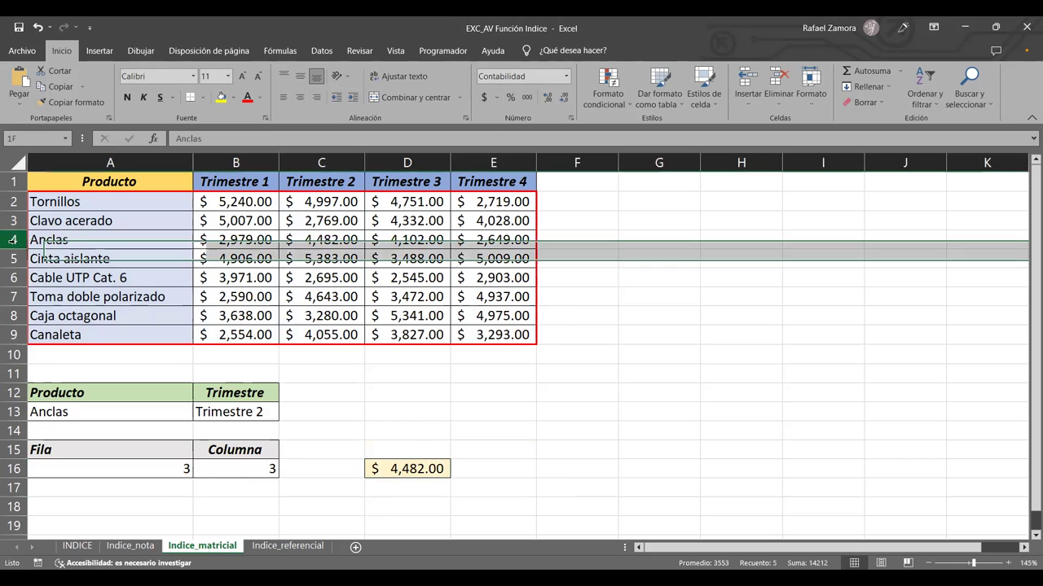
{"action": "left_click", "coordinate": [347, 240]}
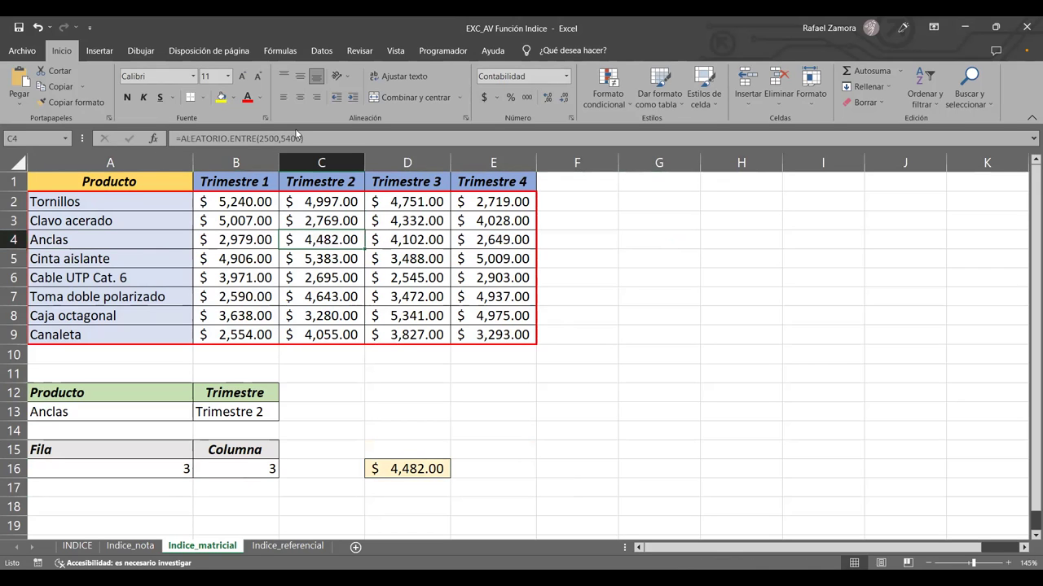
{"action": "left_click", "coordinate": [247, 96]}
Recalculate the random sales figures several times, then reopen D16's INDICE formula for review.
{"action": "key", "text": "F9"}
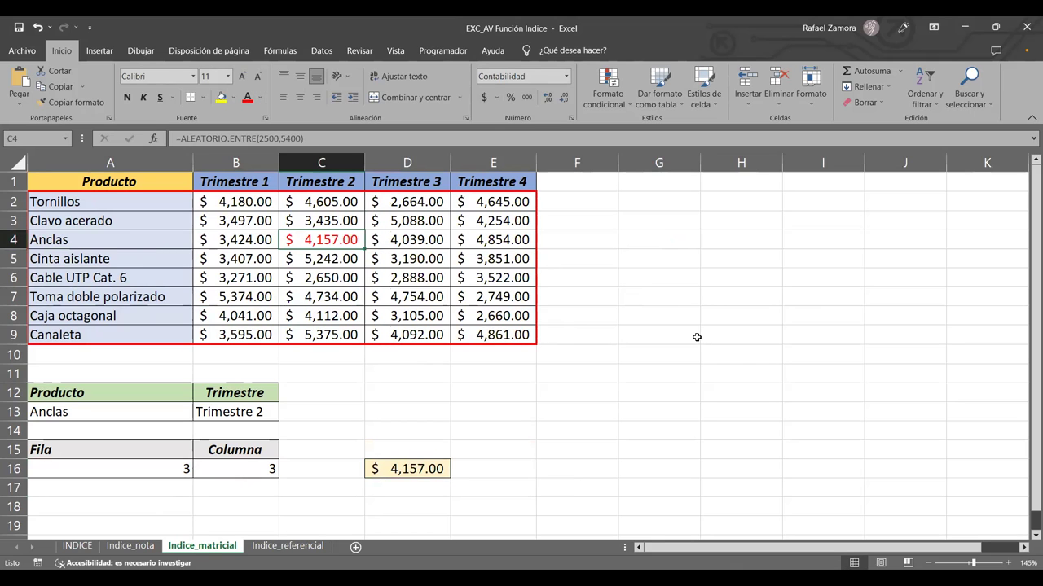
{"action": "key", "text": "F9"}
{"action": "key", "text": "F9"}
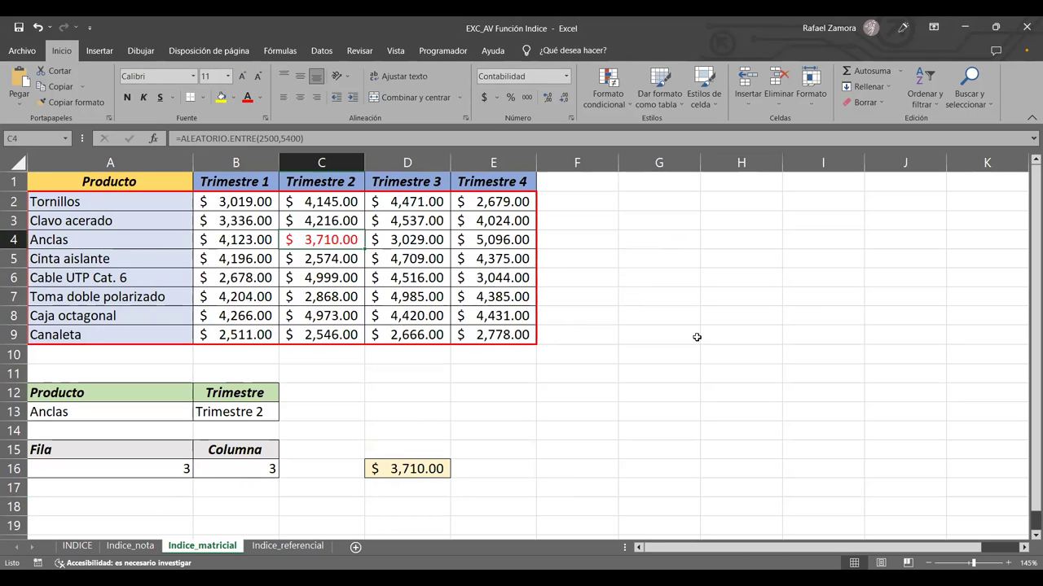
{"action": "key", "text": "F9"}
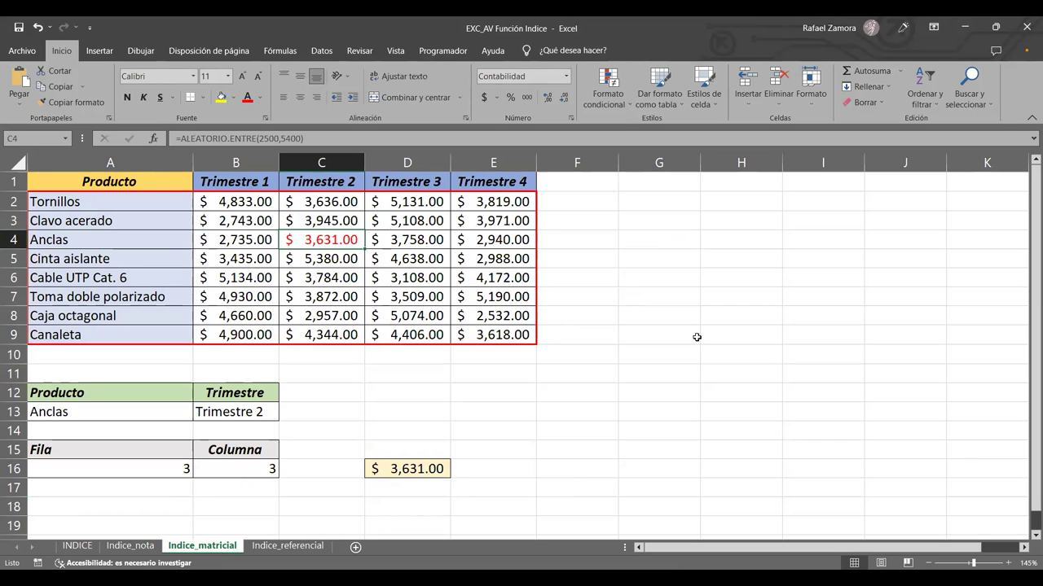
{"action": "key", "text": "F9"}
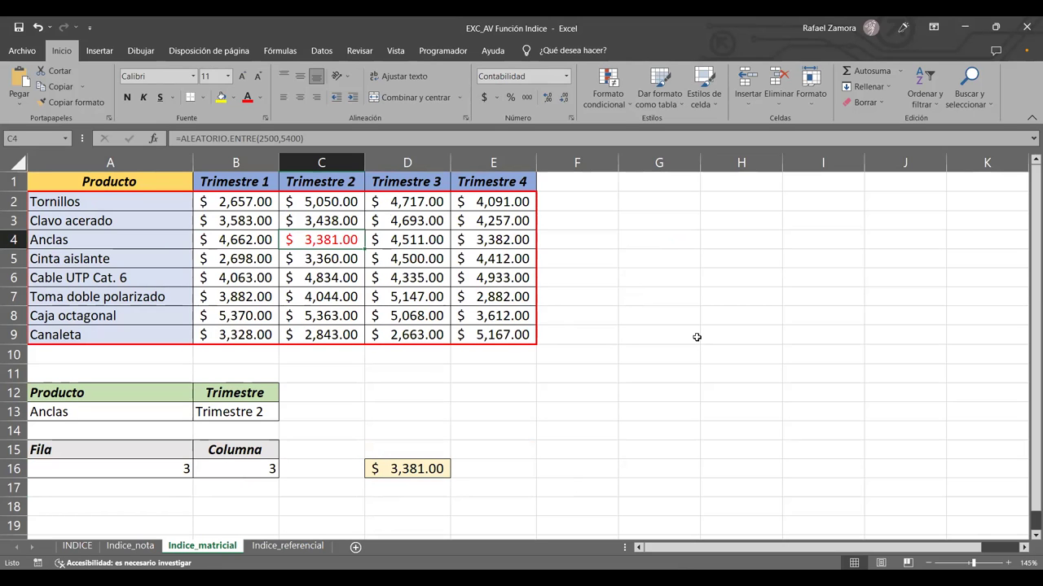
{"action": "left_click", "coordinate": [261, 97]}
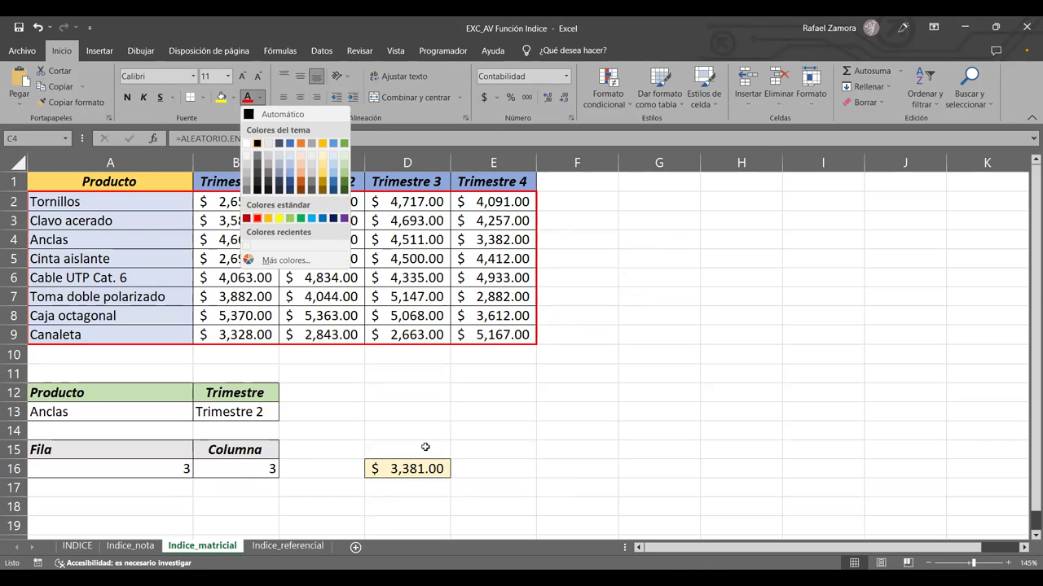
{"action": "left_click", "coordinate": [398, 470]}
{"action": "double_click", "coordinate": [398, 470]}
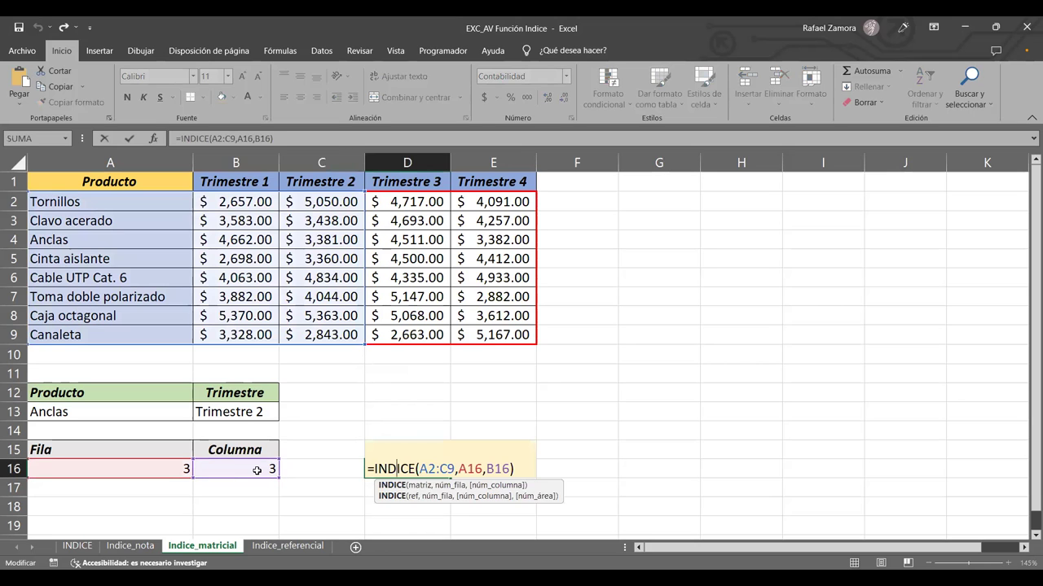
Set Columna to 1 and change D16's formula to =INDICE(C2:C9,A16,B16).
{"action": "left_click", "coordinate": [256, 471]}
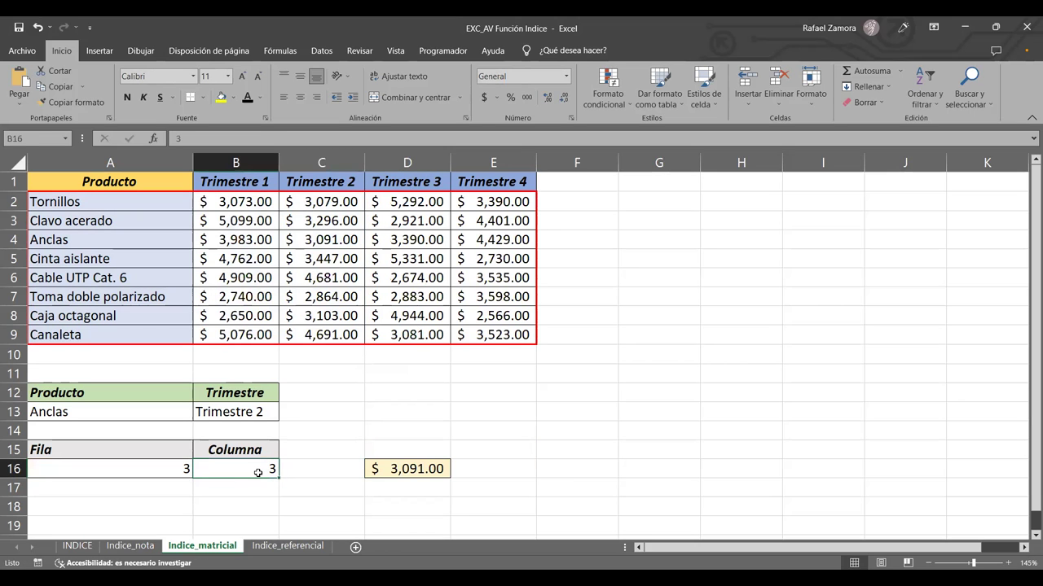
{"action": "type", "text": "1"}
{"action": "key", "text": "Return"}
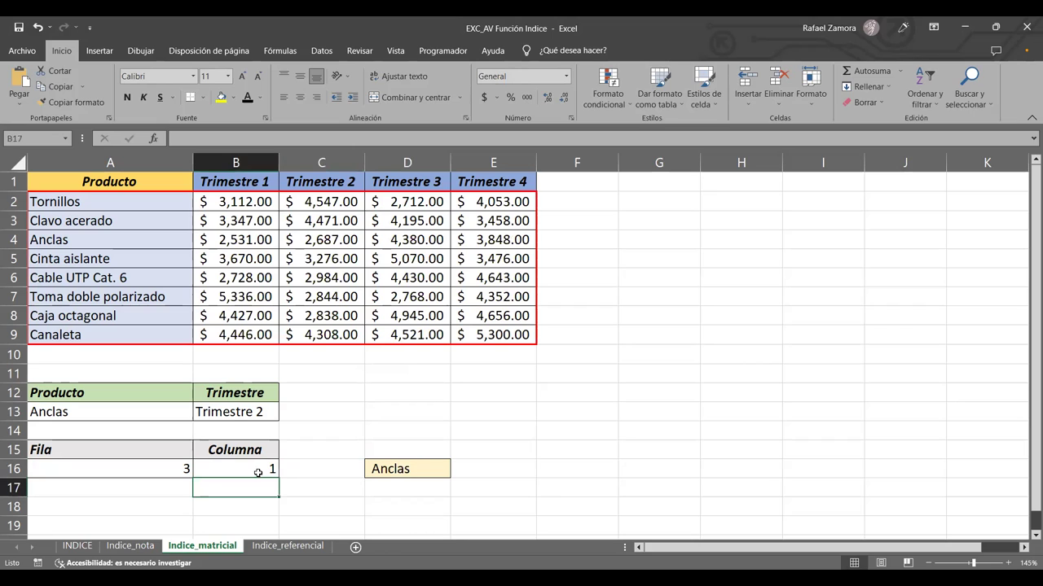
{"action": "double_click", "coordinate": [414, 470]}
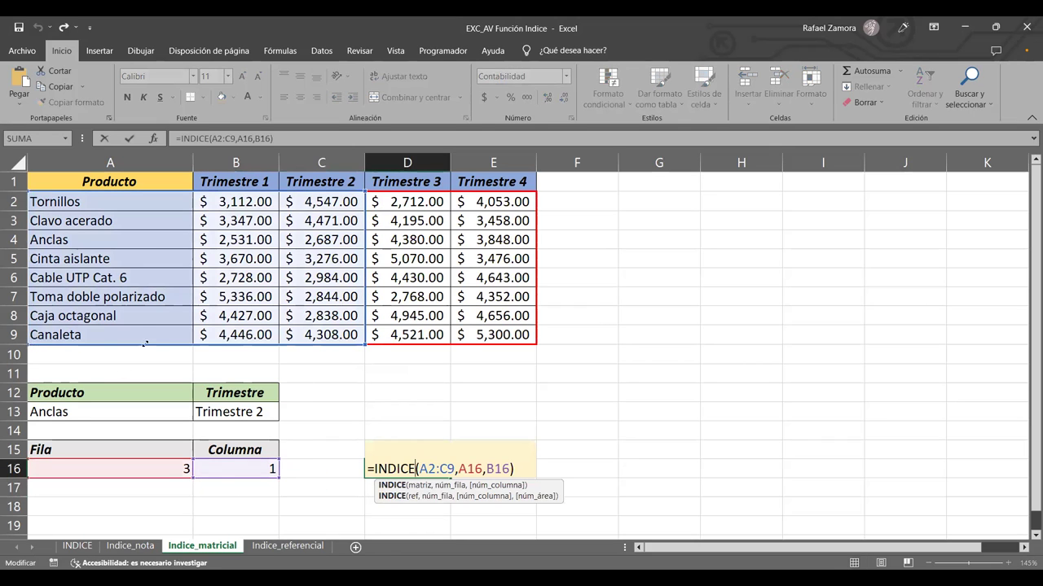
{"action": "left_click_drag", "start_coordinate": [145, 343], "coordinate": [303, 351]}
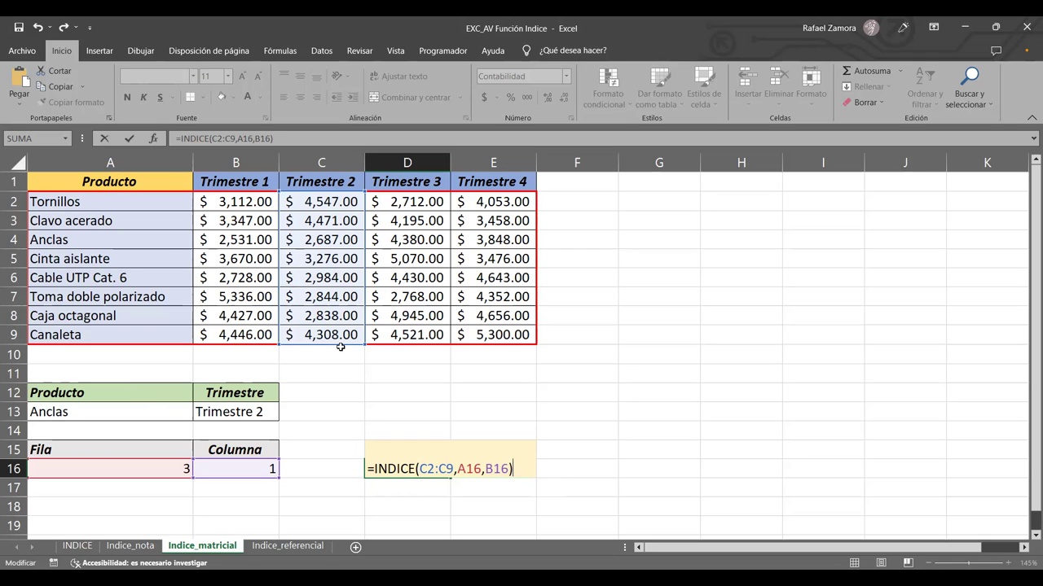
{"action": "key", "text": "Return"}
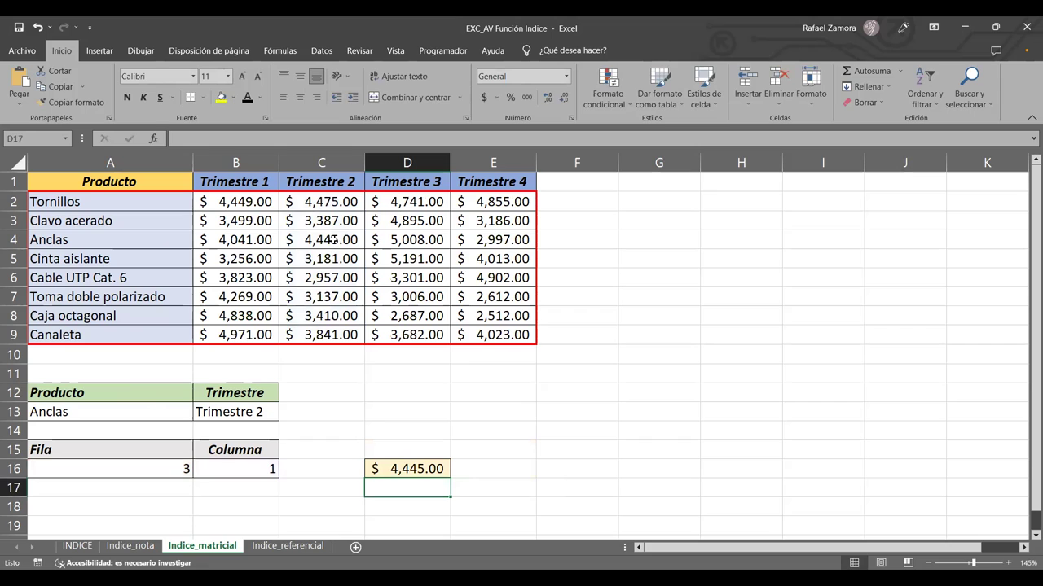
Recalculate the random sales values in C4 twice to check the lookup result.
{"action": "left_click", "coordinate": [340, 240]}
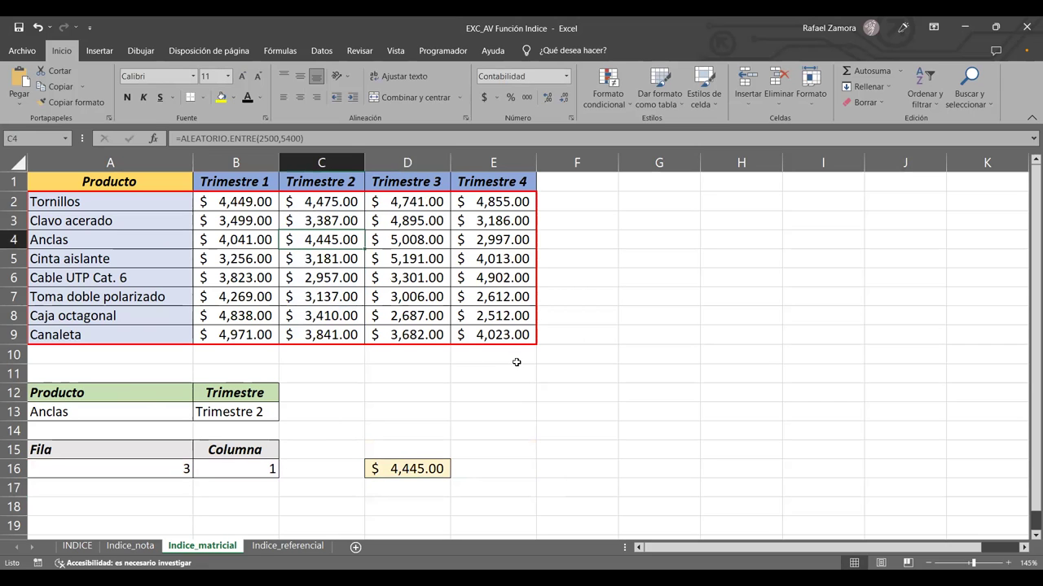
{"action": "key", "text": "F9"}
{"action": "key", "text": "F9"}
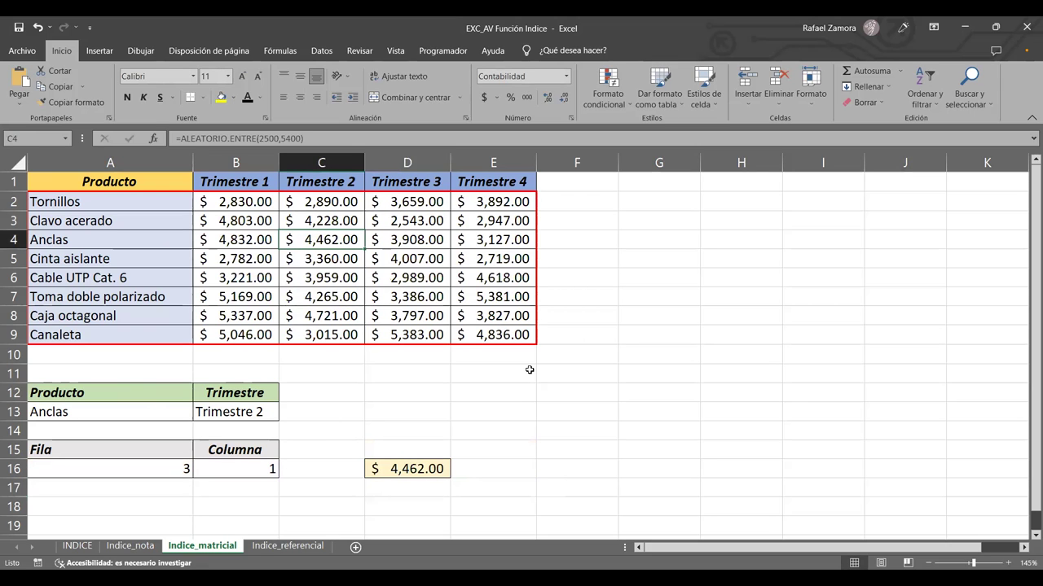
{"action": "key", "text": "F9"}
{"action": "key", "text": "F9"}
{"action": "key", "text": "F9"}
{"action": "key", "text": "F9"}
{"action": "key", "text": "F9"}
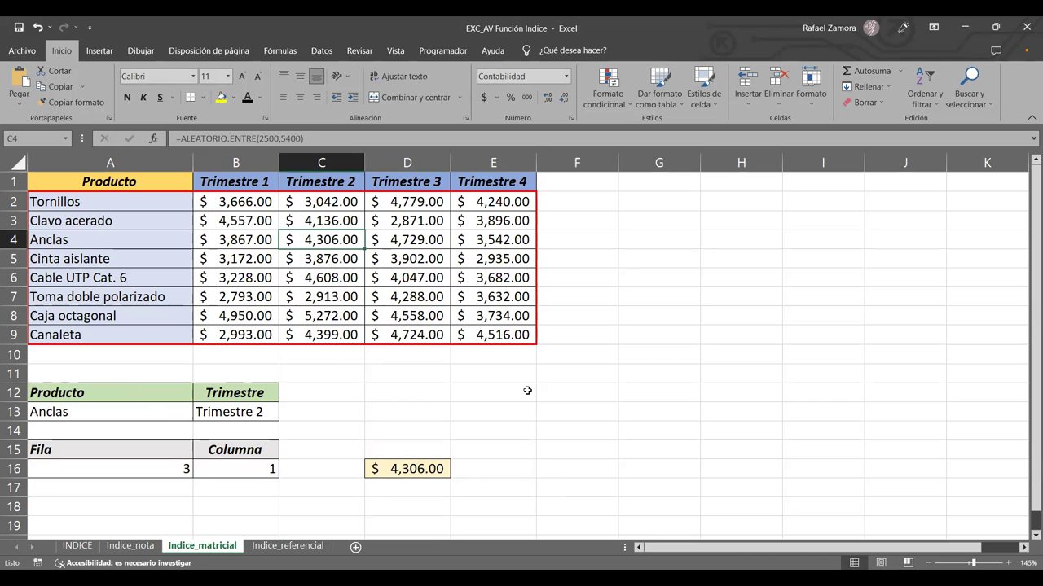
{"action": "left_click", "coordinate": [527, 391]}
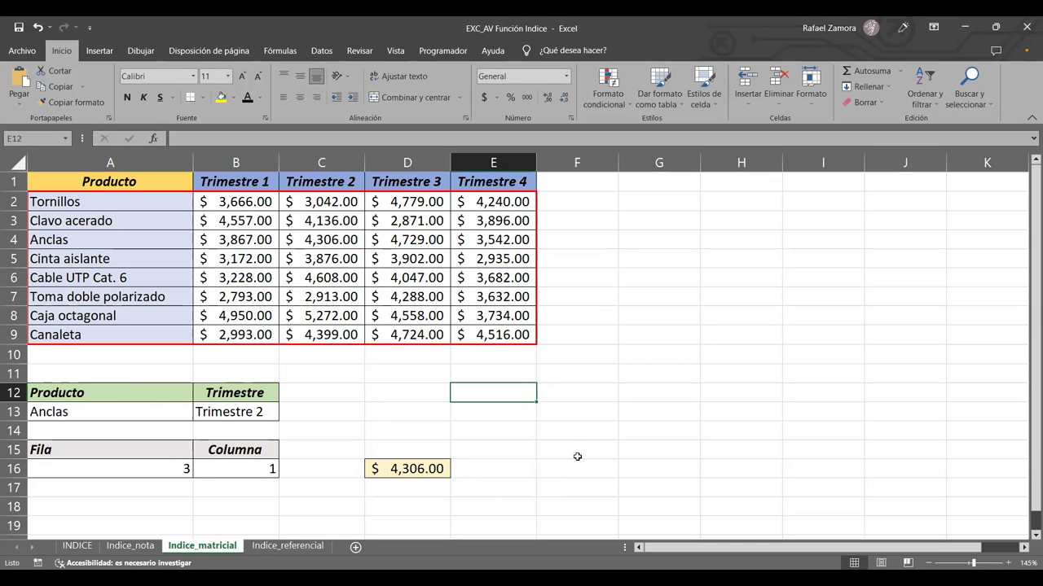
Clear the INDICE result area around D16.
{"action": "left_click_drag", "start_coordinate": [321, 449], "coordinate": [493, 488]}
{"action": "key", "text": "Delete"}
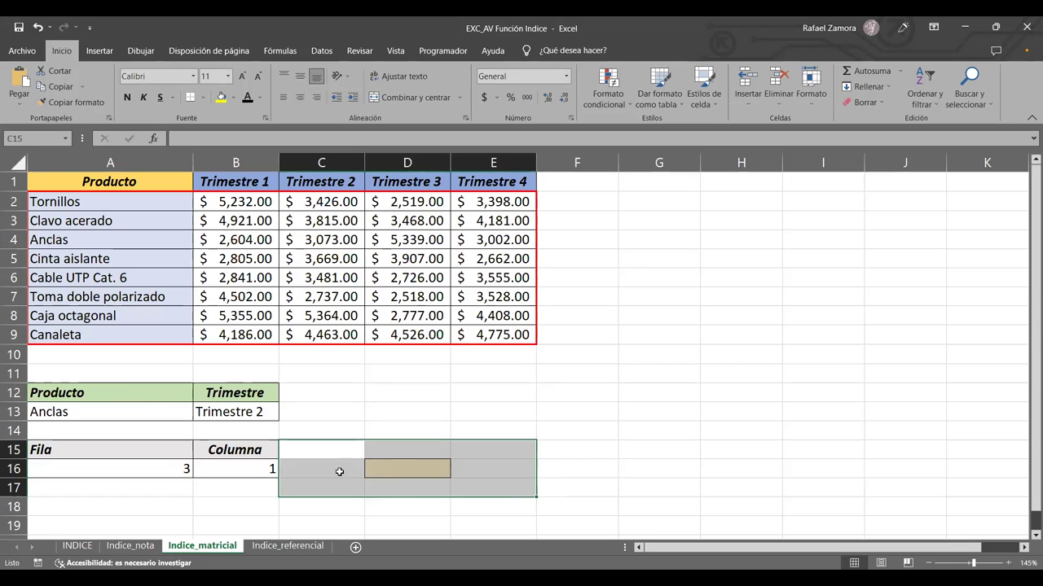
{"action": "left_click", "coordinate": [164, 493]}
Choose Cable UTP Cat. 6 as the product and Trimestre 3 as the quarter.
{"action": "left_click", "coordinate": [153, 410]}
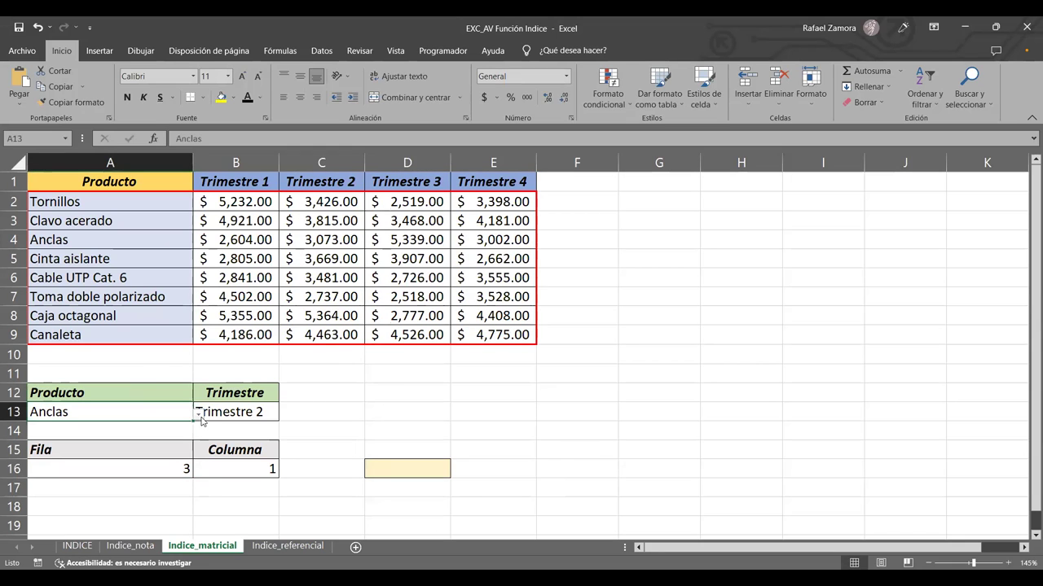
{"action": "left_click", "coordinate": [199, 414]}
{"action": "key", "text": "Down"}
{"action": "key", "text": "Down"}
{"action": "key", "text": "Return"}
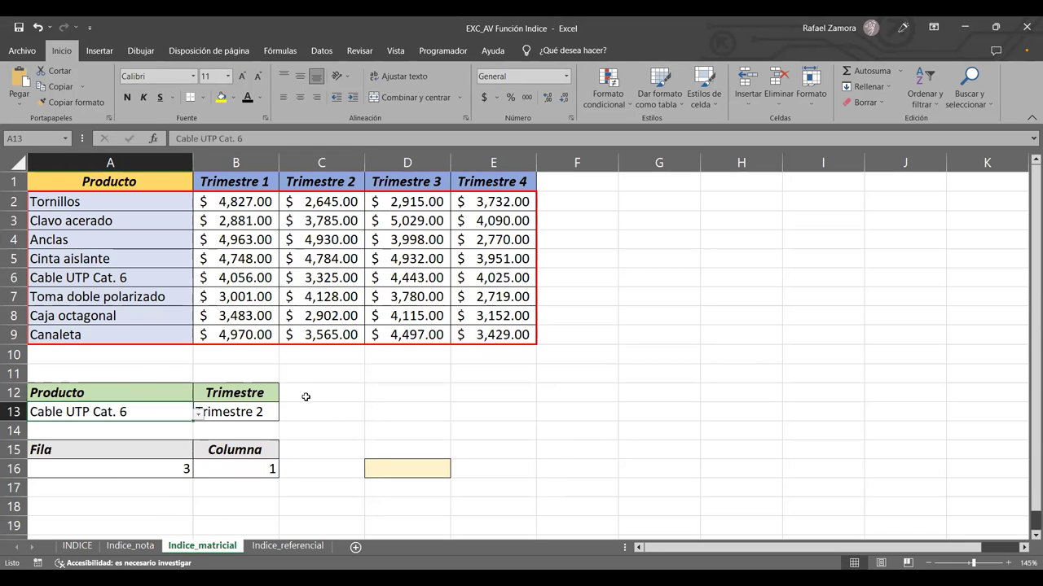
{"action": "left_click", "coordinate": [265, 414]}
{"action": "left_click", "coordinate": [289, 411]}
{"action": "left_click", "coordinate": [273, 412]}
{"action": "left_click", "coordinate": [284, 413]}
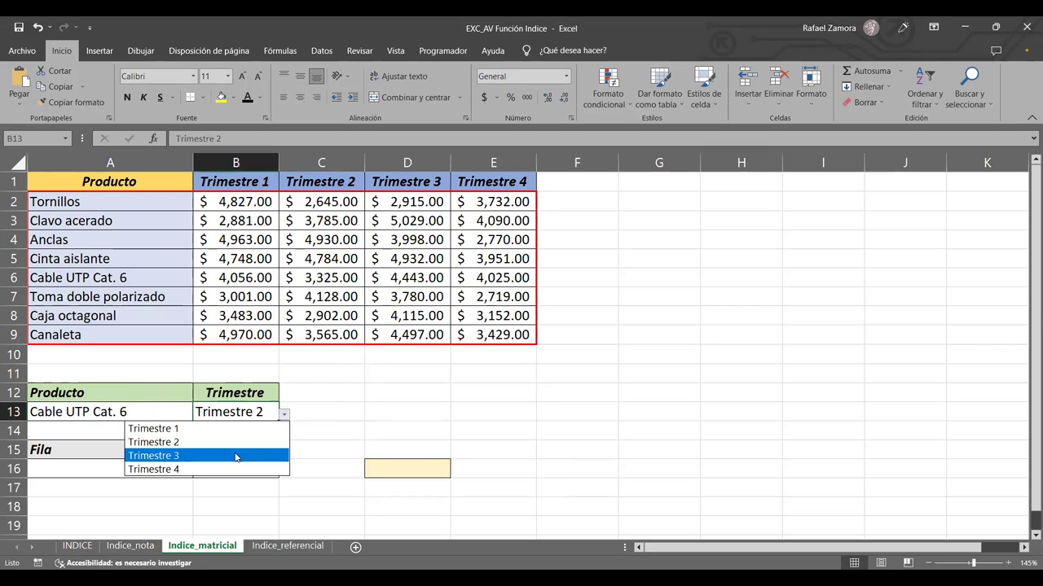
{"action": "left_click", "coordinate": [236, 455]}
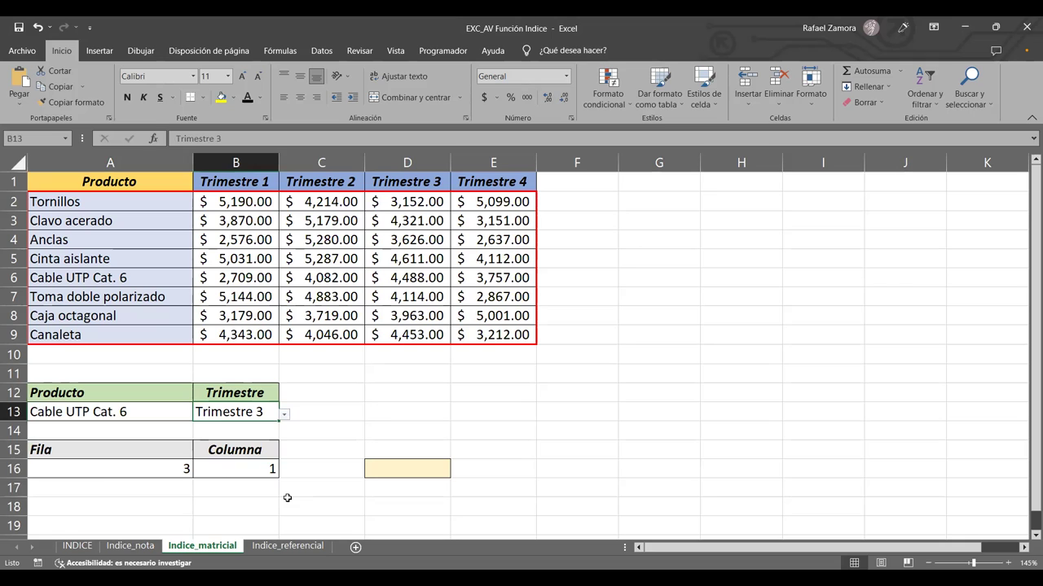
Clear the Fila and Columna values in A16 and B16.
{"action": "left_click", "coordinate": [126, 471]}
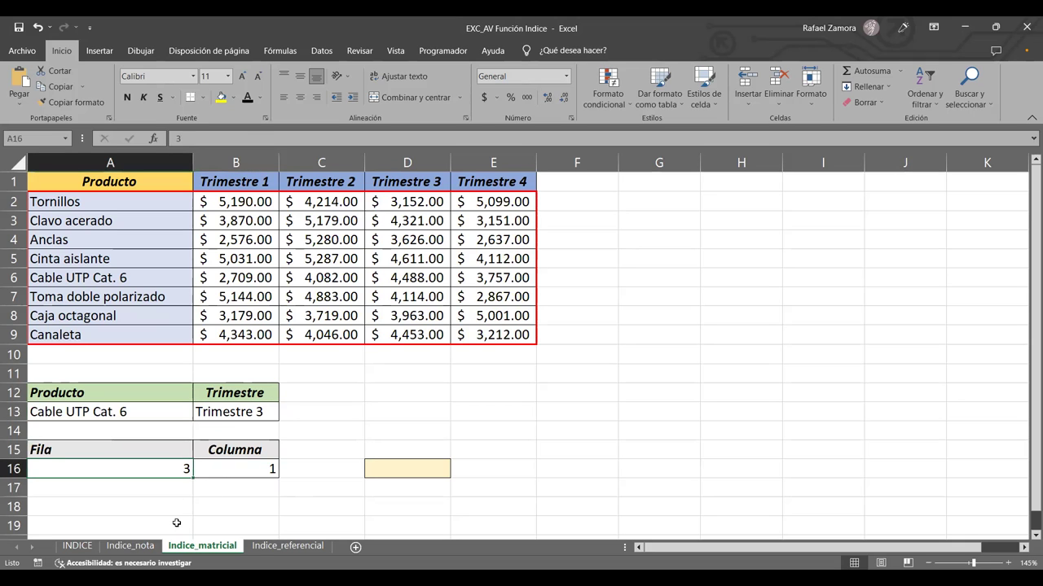
{"action": "key", "text": "Delete"}
{"action": "left_click", "coordinate": [212, 468]}
{"action": "key", "text": "Delete"}
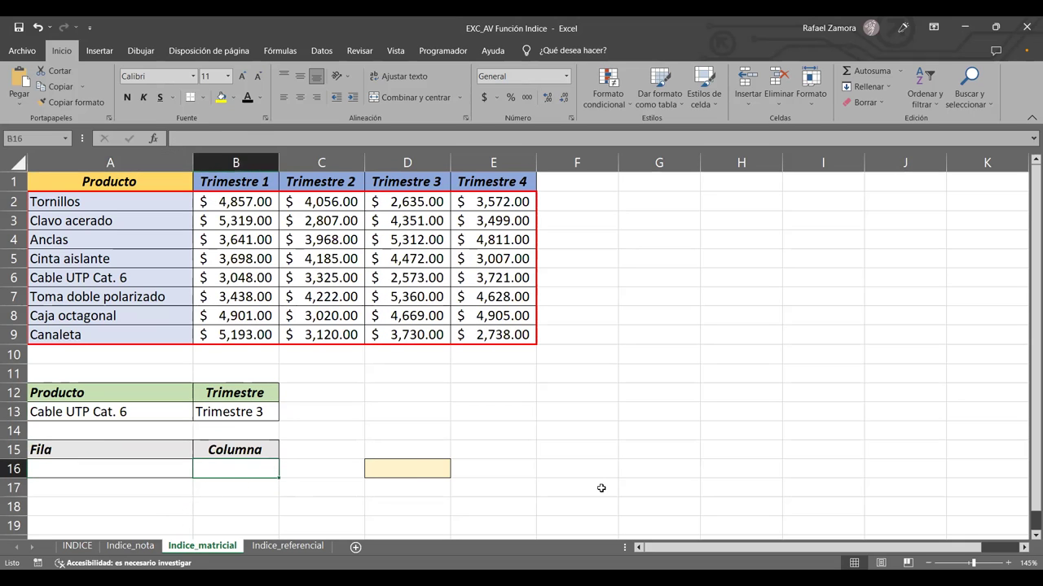
{"action": "left_click", "coordinate": [603, 488]}
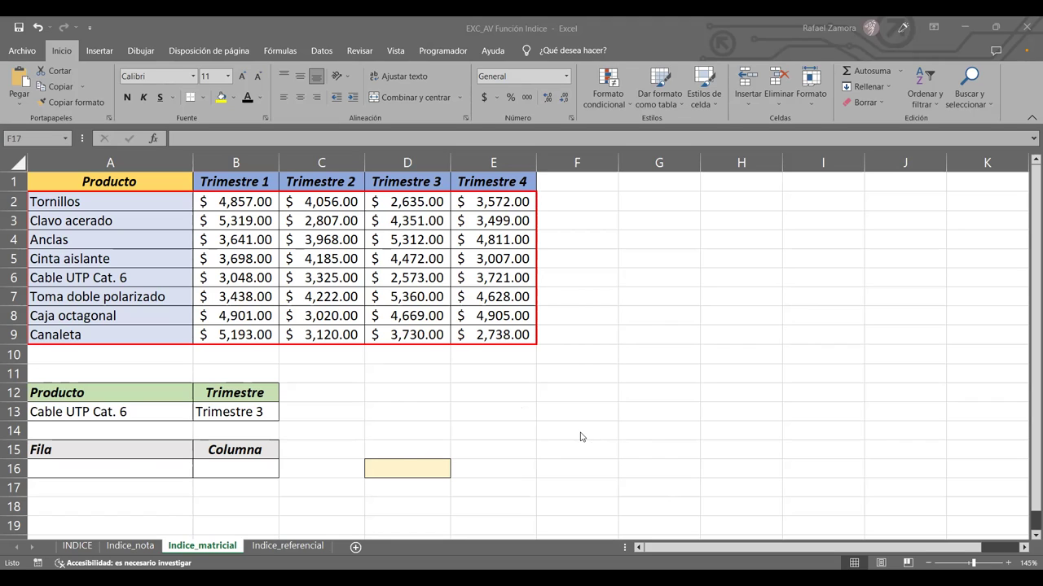
Enter 5 in the Fila cell A16 and 2 in the Columna cell B16.
{"action": "left_click", "coordinate": [149, 468]}
{"action": "type", "text": "5"}
{"action": "left_click", "coordinate": [229, 471]}
{"action": "type", "text": "2"}
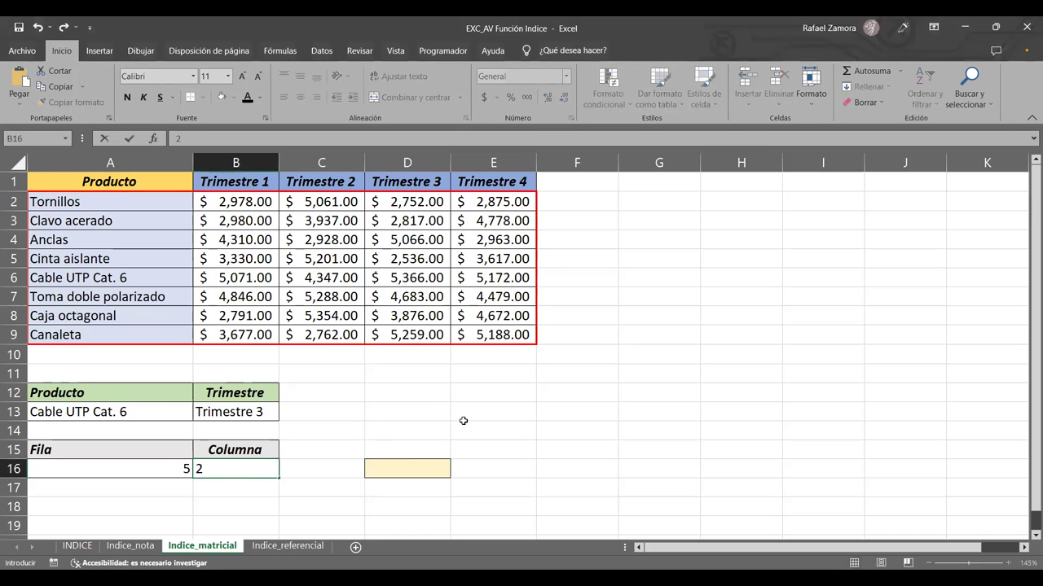
{"action": "left_click", "coordinate": [473, 424]}
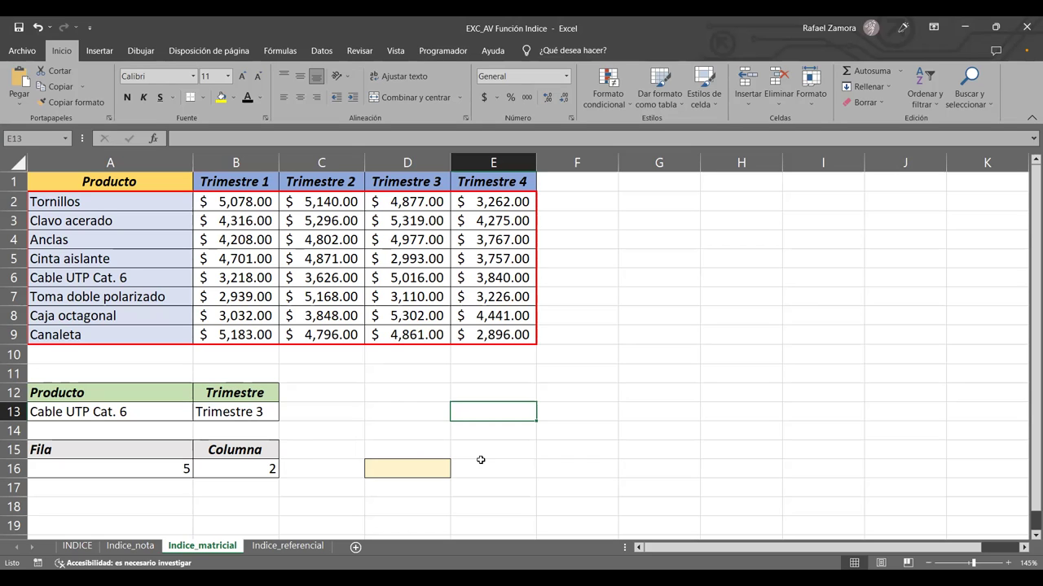
{"action": "left_click_drag", "start_coordinate": [329, 201], "coordinate": [429, 330]}
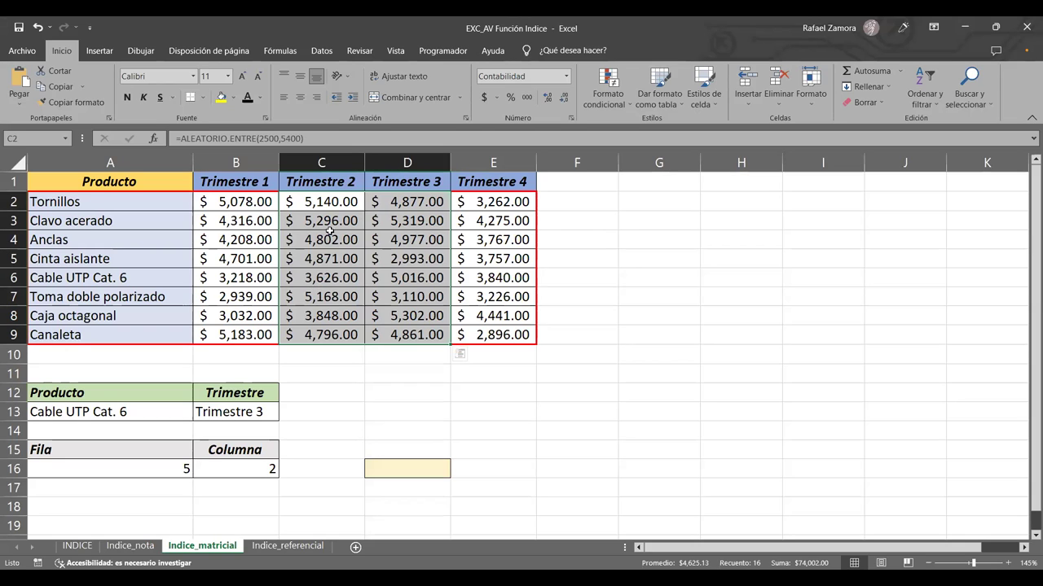
{"action": "left_click_drag", "start_coordinate": [316, 199], "coordinate": [439, 330]}
{"action": "left_click", "coordinate": [578, 389]}
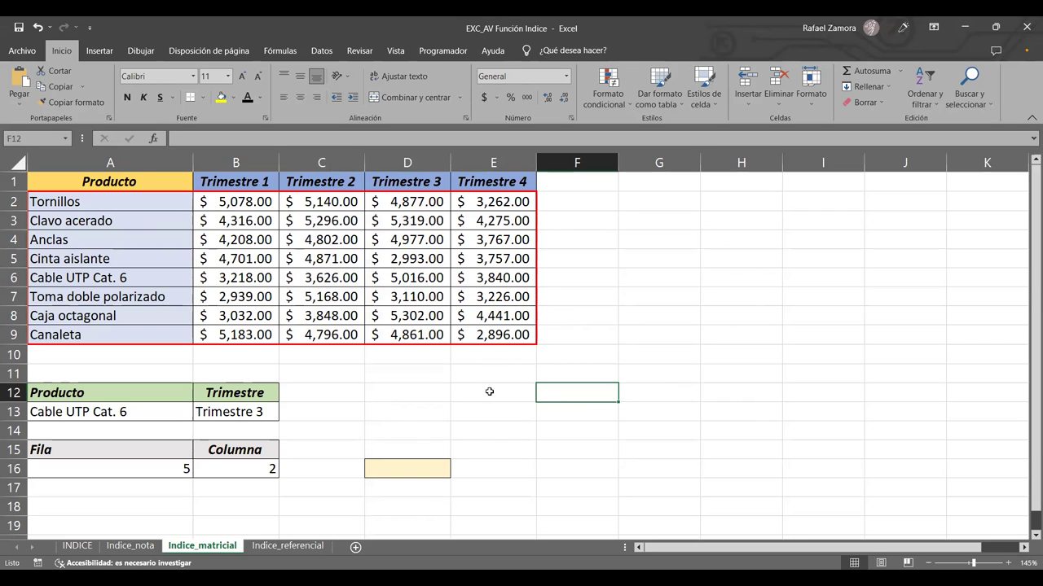
{"action": "left_click_drag", "start_coordinate": [481, 499], "coordinate": [579, 521]}
{"action": "left_click", "coordinate": [686, 347]}
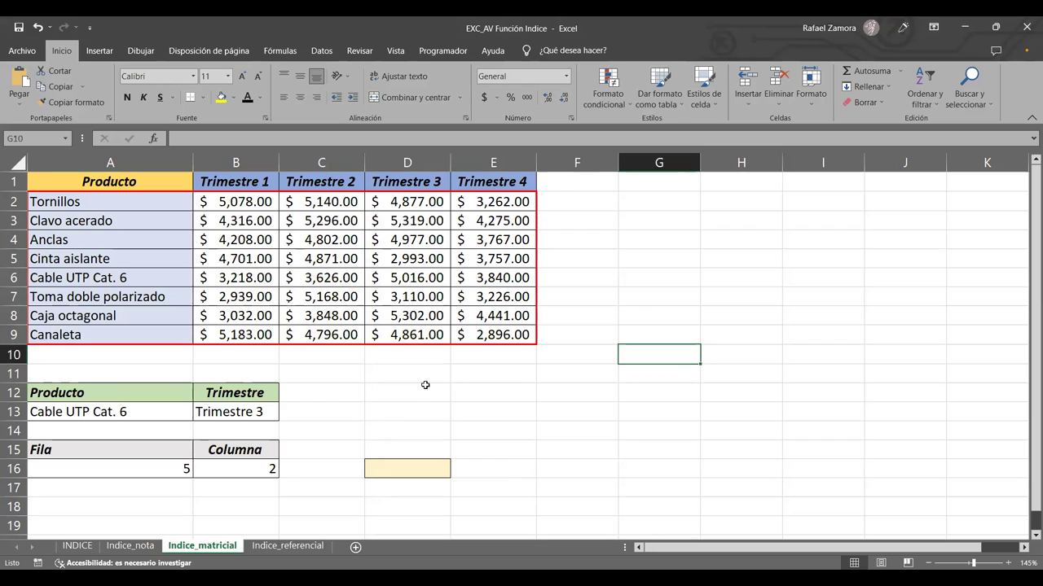